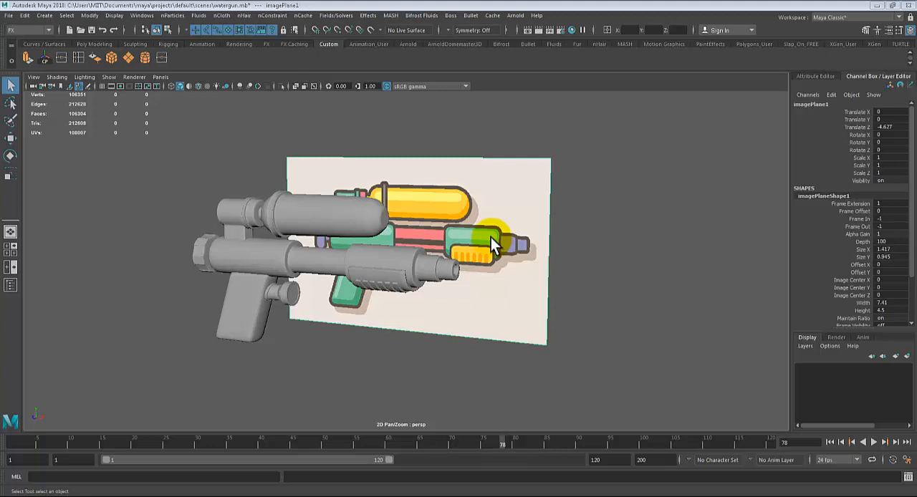
Step: Examine the water gun model from several angles against the reference image plane behind it
alt+drag(355, 295, 339, 322)
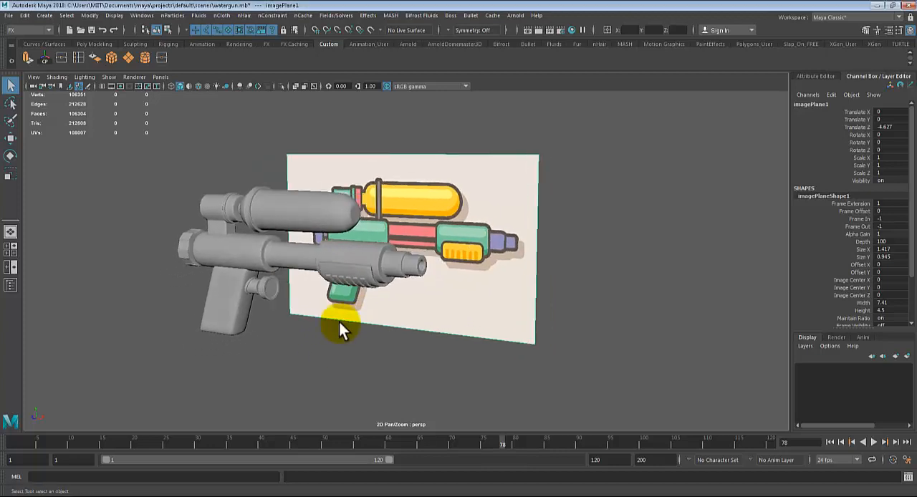
scroll(339, 322, up, 4)
alt+middle_drag(454, 280, 500, 262)
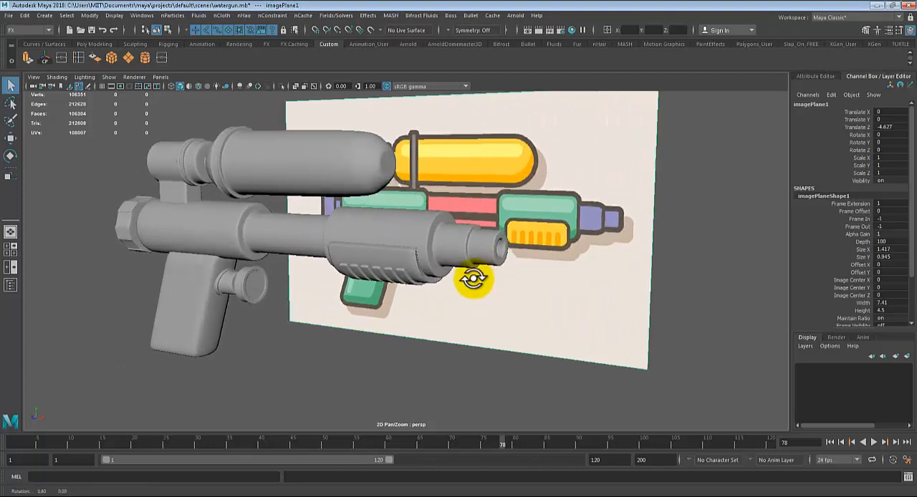
alt+drag(472, 278, 472, 302)
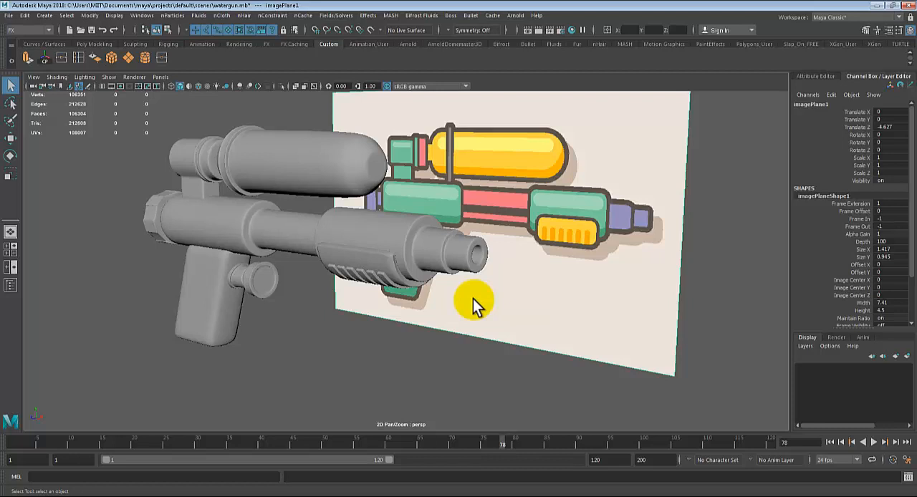
scroll(473, 299, down, 4)
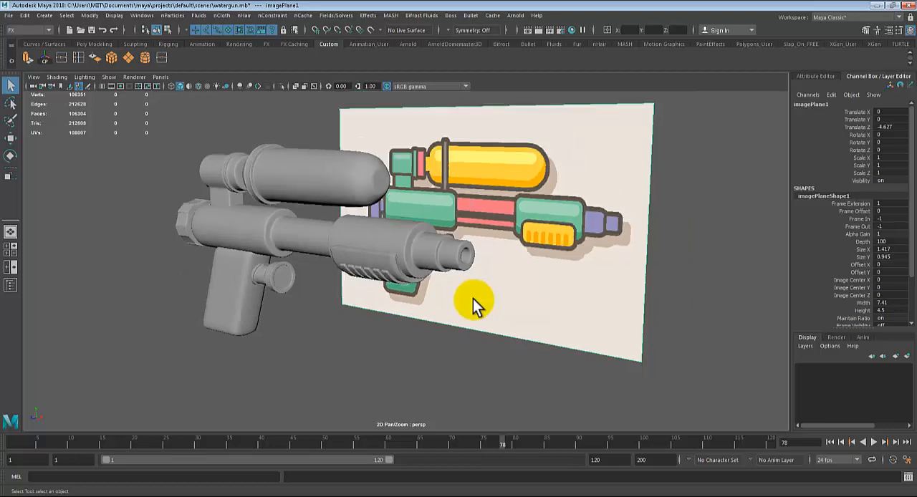
alt+drag(473, 298, 451, 320)
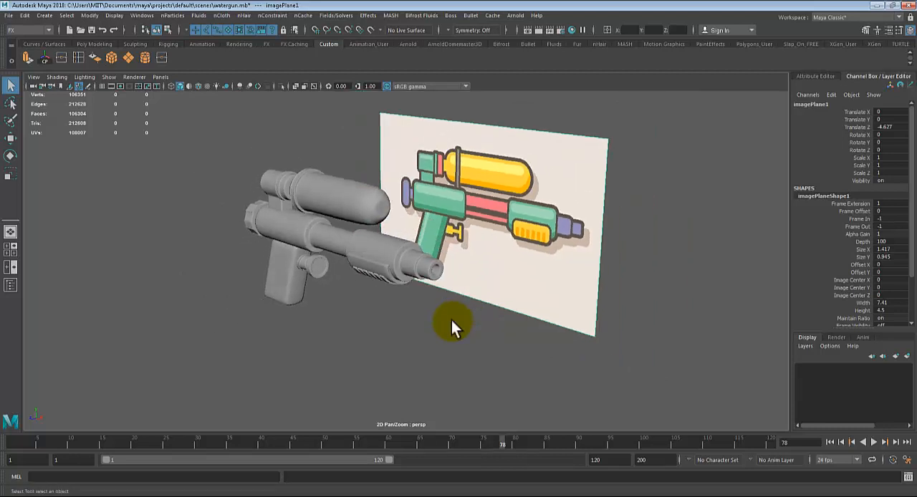
scroll(450, 320, up, 4)
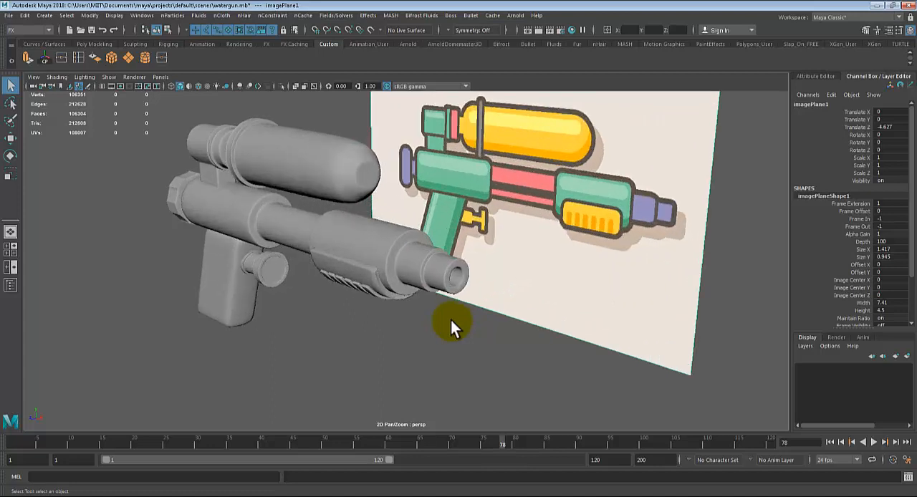
alt+middle_drag(451, 320, 392, 348)
alt+drag(410, 340, 413, 340)
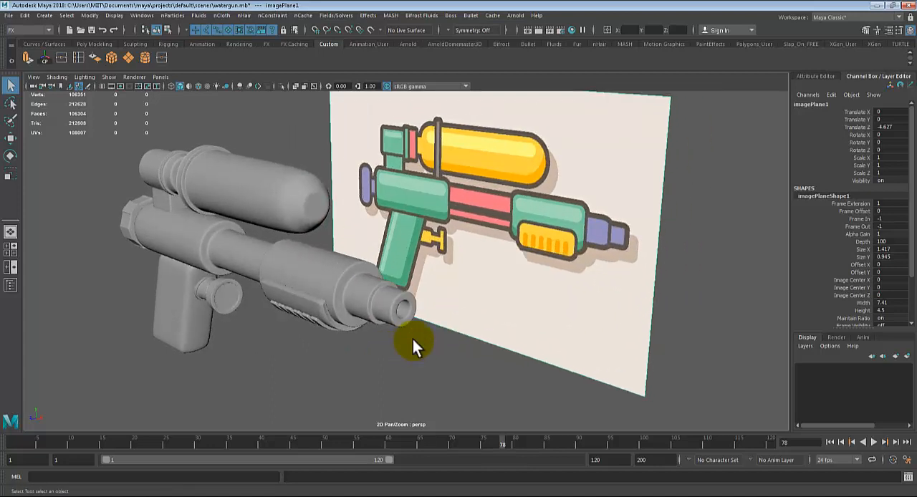
scroll(412, 339, down, 3)
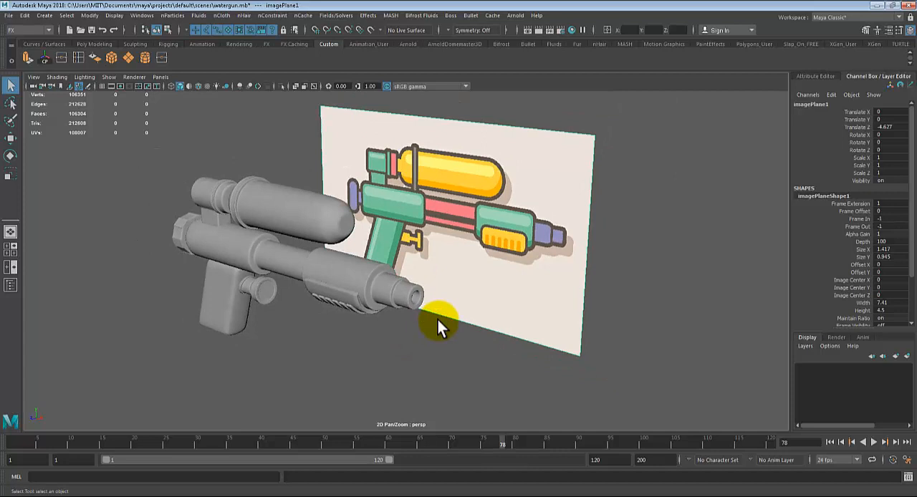
scroll(437, 320, up, 3)
scroll(439, 320, down, 3)
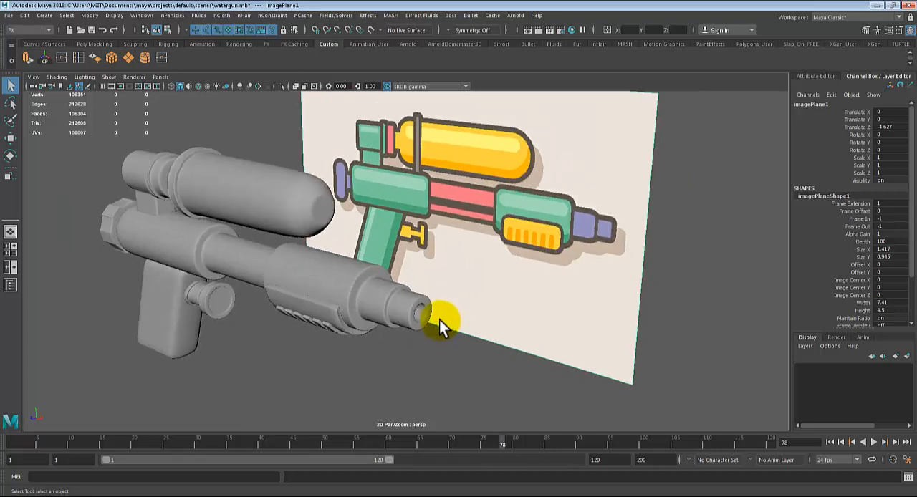
alt+drag(439, 320, 439, 329)
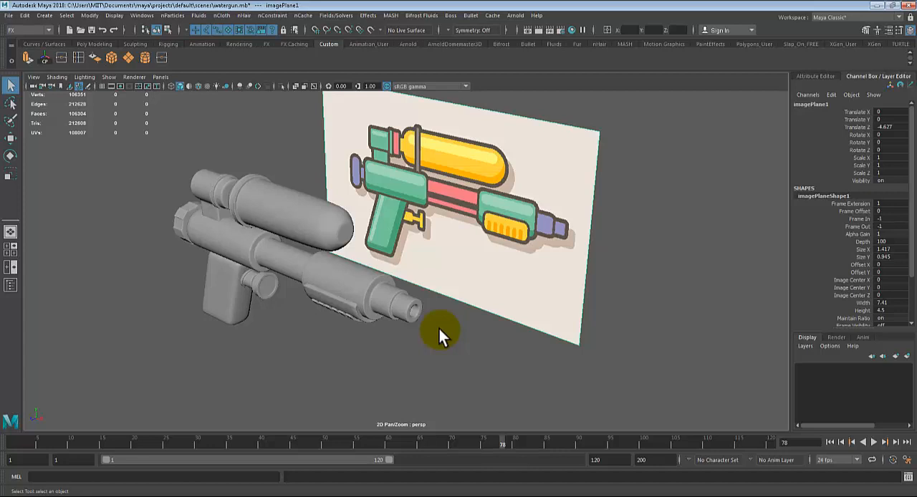
scroll(439, 329, up, 2)
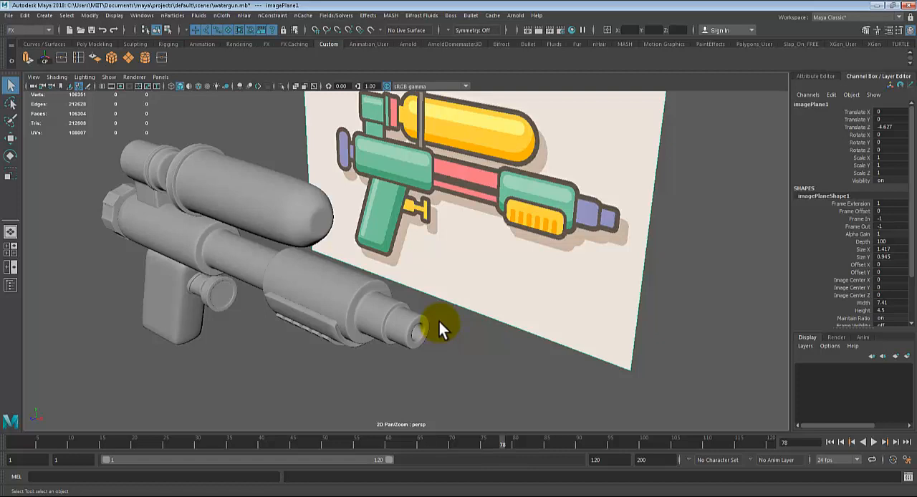
alt+drag(439, 321, 401, 285)
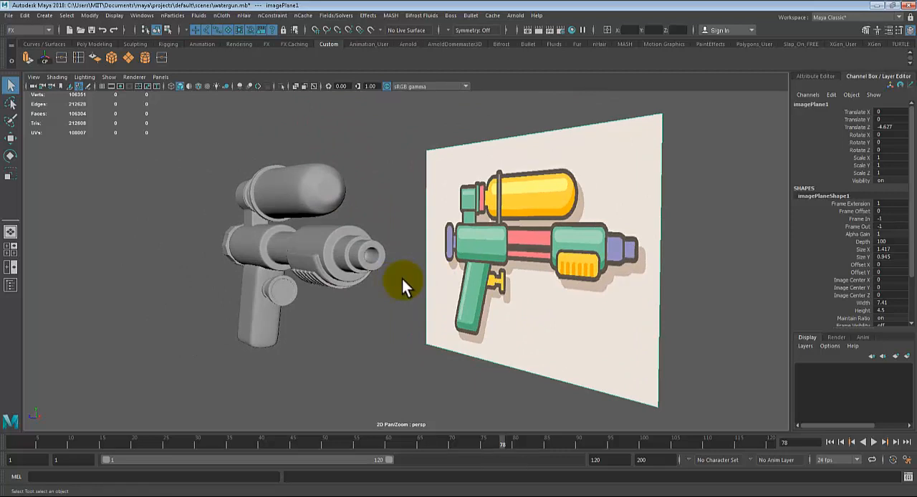
alt+drag(401, 279, 415, 273)
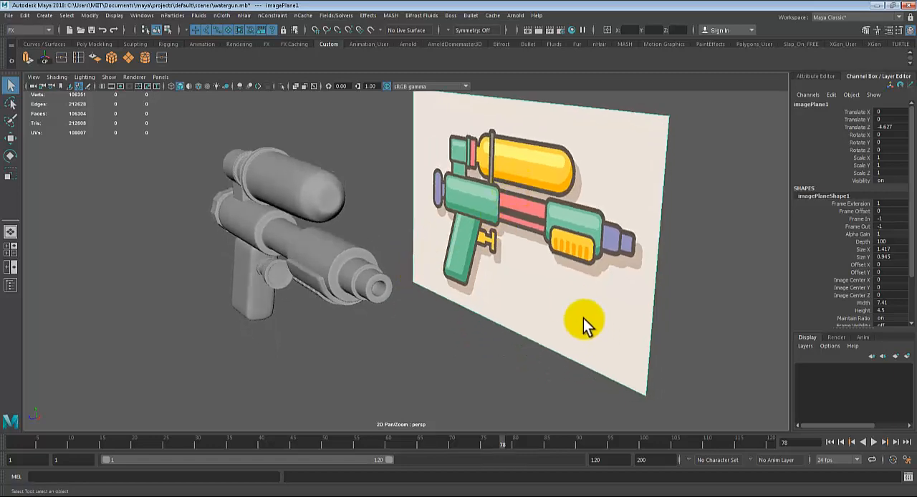
alt+drag(583, 318, 547, 303)
Step: Show the front view framed on the reference image and check how the barrel body, tank and rear connector meshes match the design
key(space)
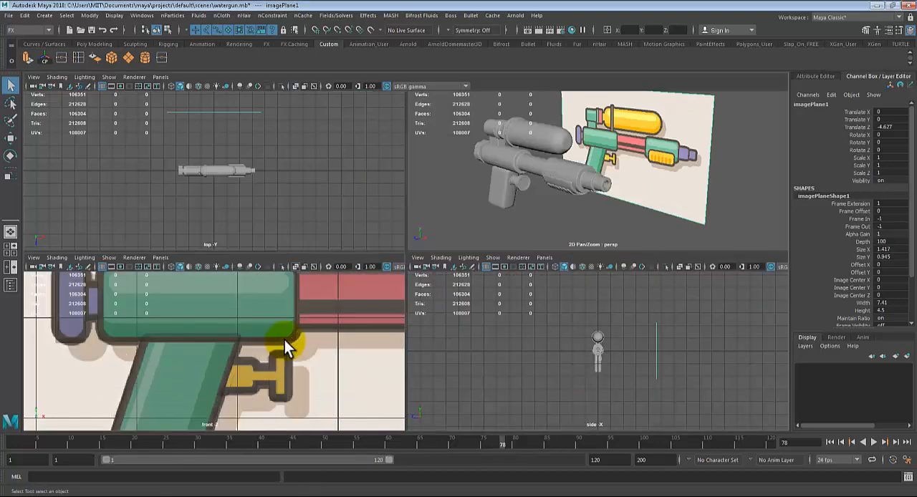
key(space)
key(f)
scroll(406, 260, up, 2)
click(431, 232)
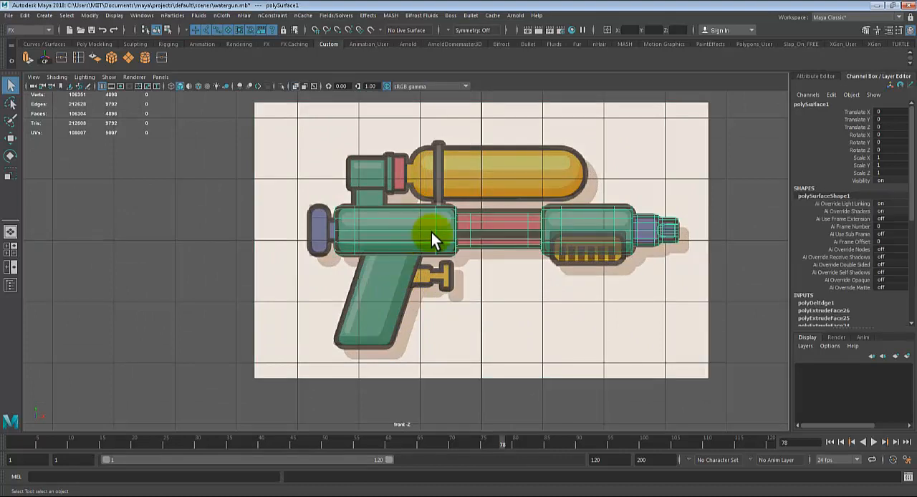
scroll(664, 247, up, 2)
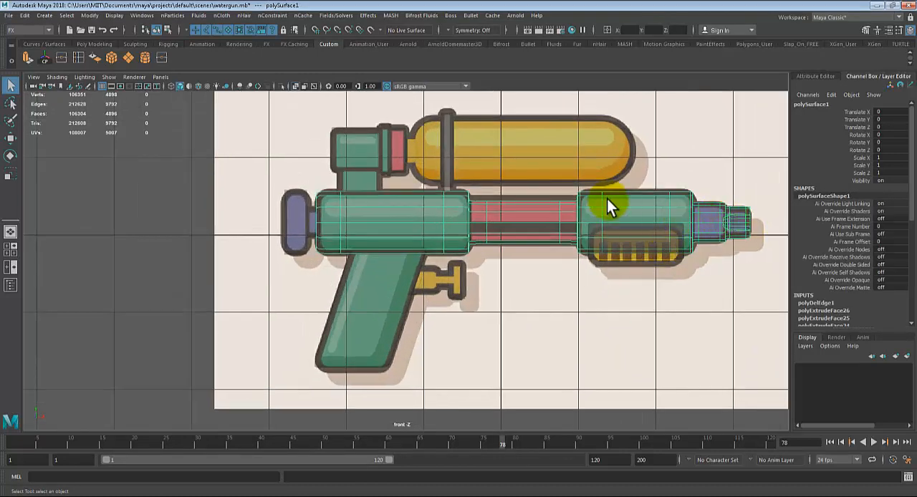
click(508, 117)
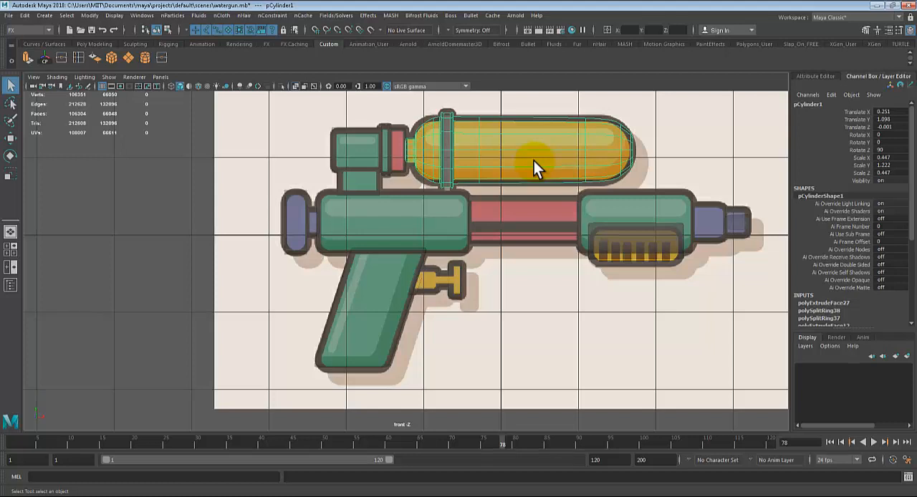
click(346, 143)
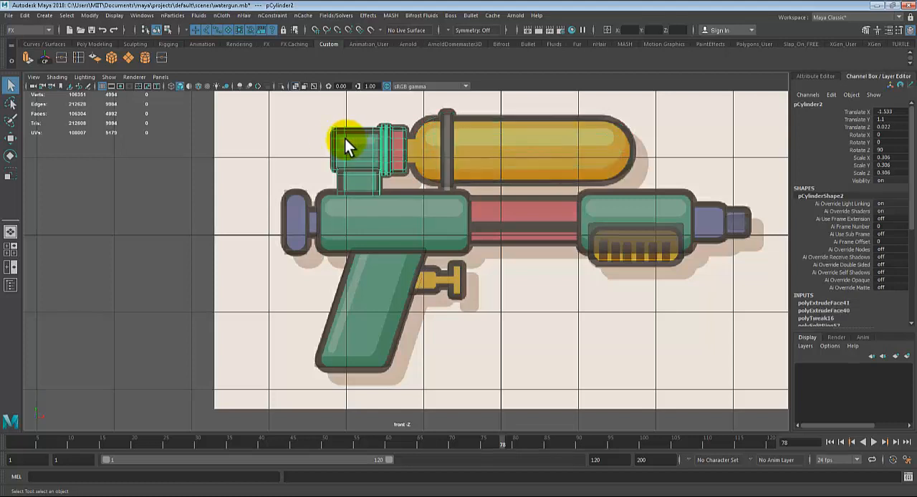
click(277, 219)
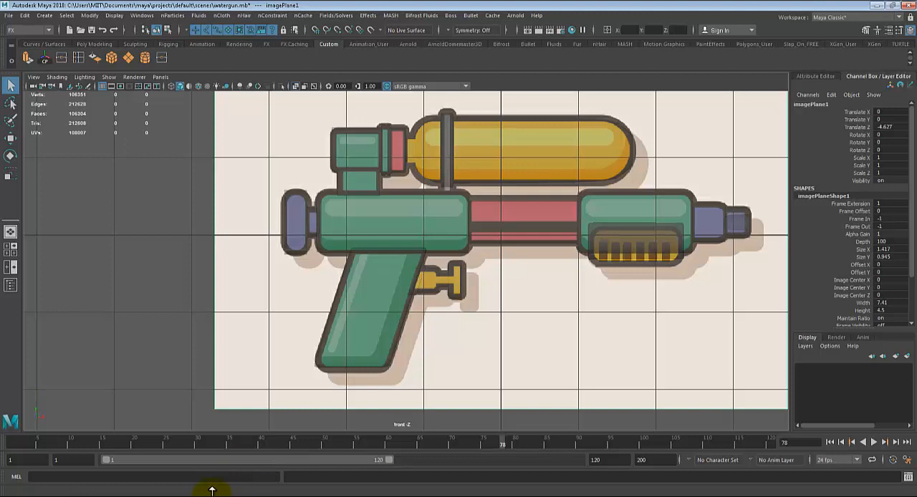
Step: Switch to Windows Explorer and open the default project folder inside Documents, maya, projects
mouse_move(209, 494)
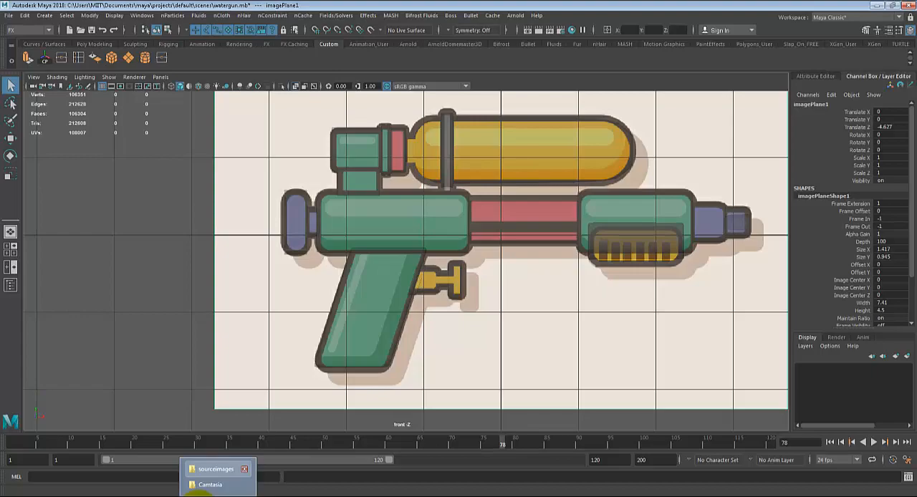
click(194, 492)
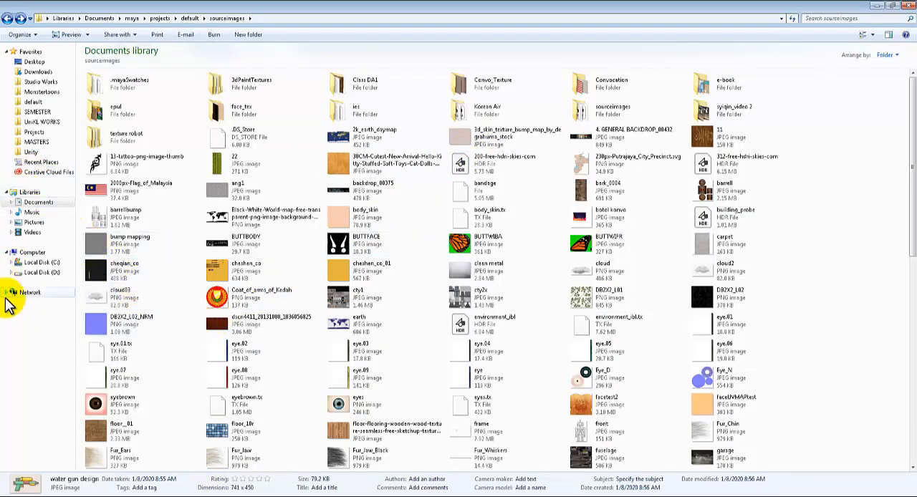
click(32, 202)
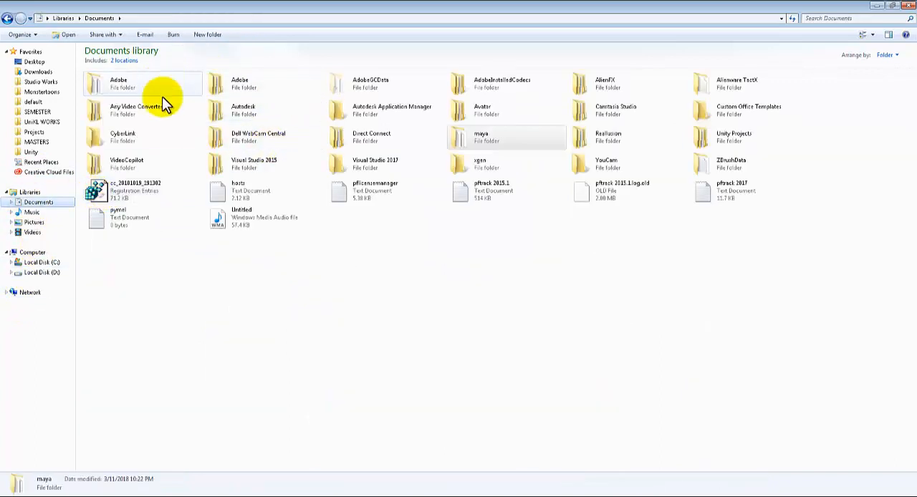
click(486, 140)
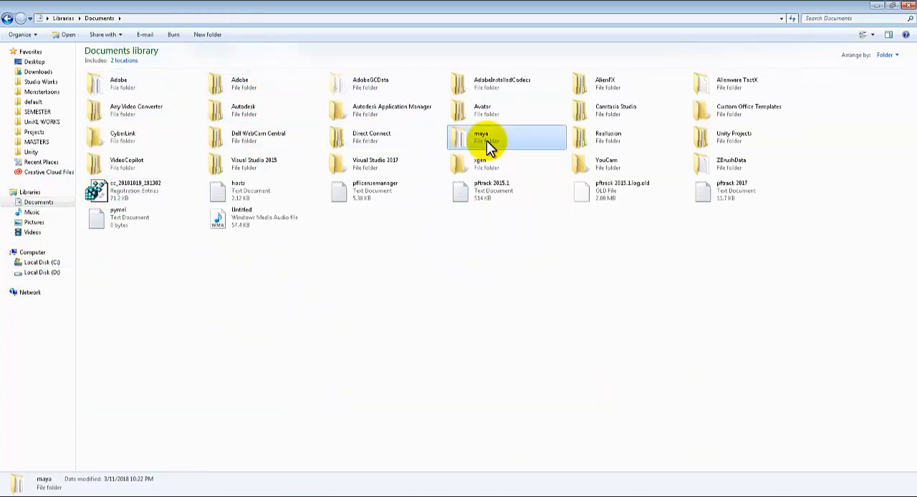
double_click(486, 141)
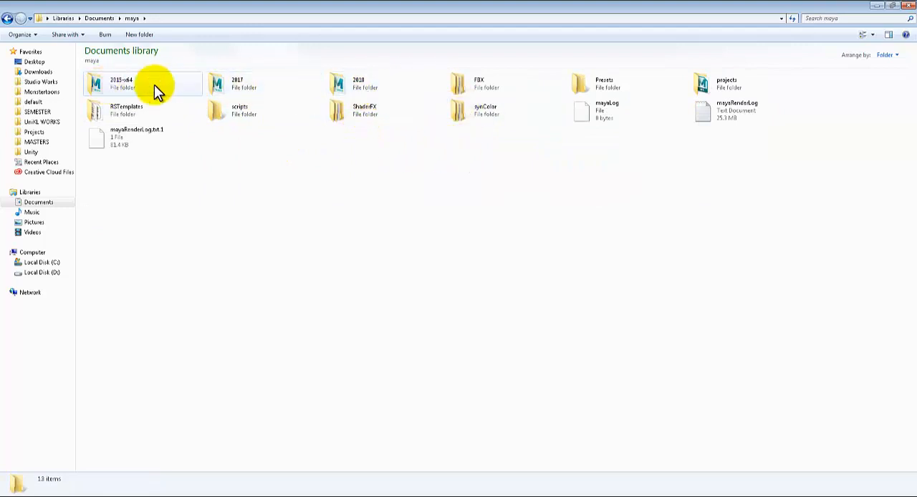
double_click(359, 82)
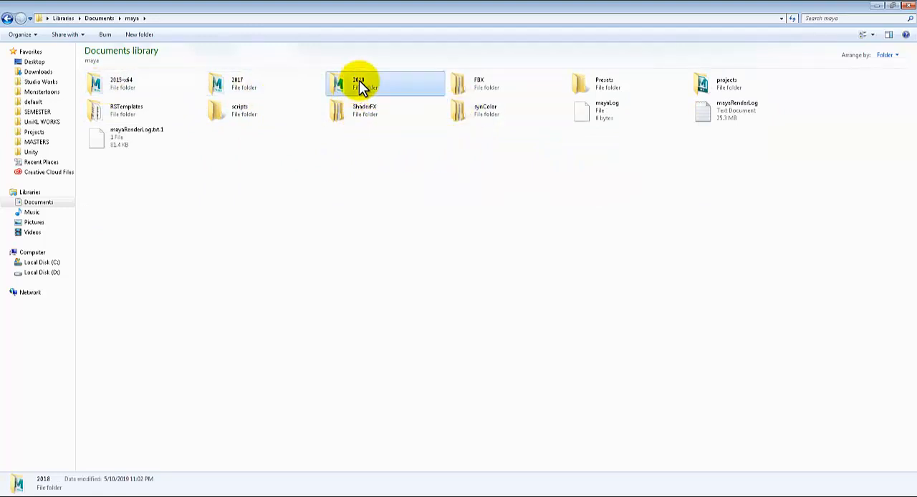
key(BackSpace)
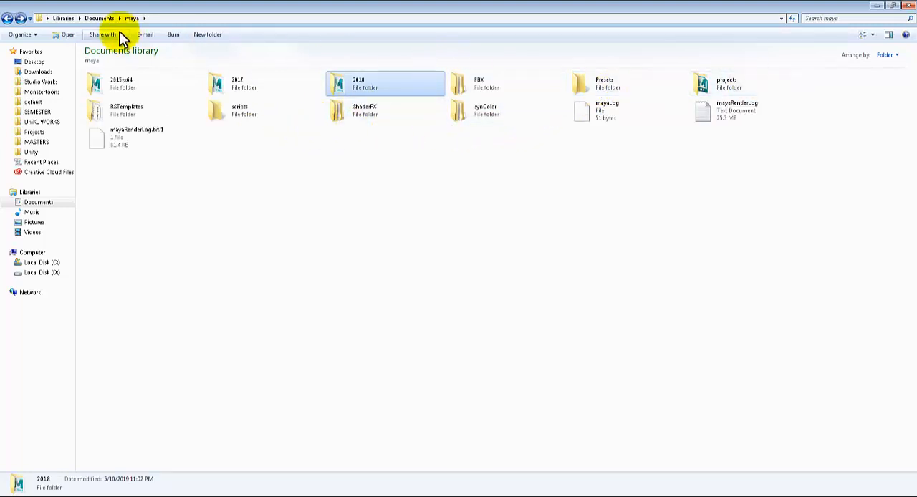
double_click(744, 83)
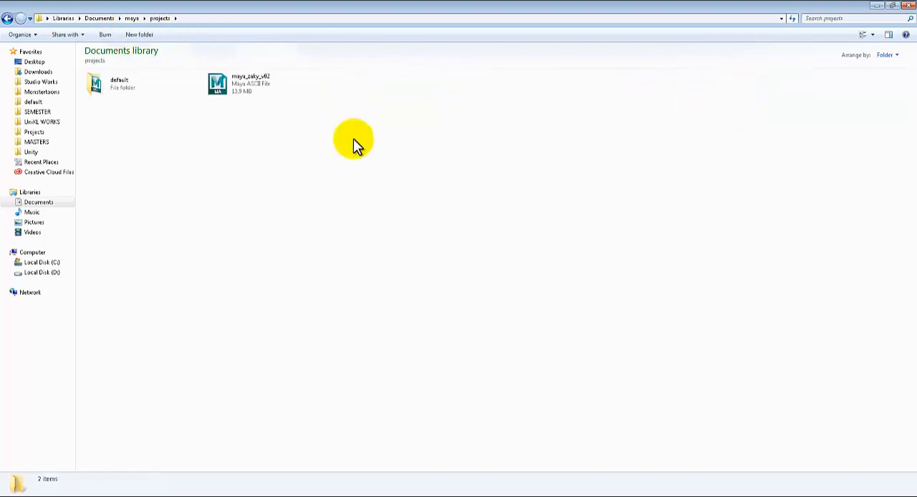
double_click(134, 90)
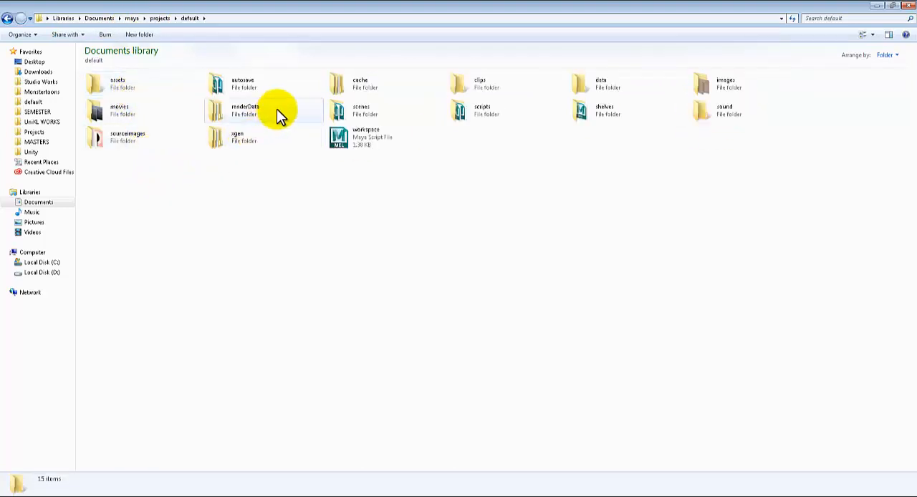
Step: Look over the default project's subfolders, including scenes and scripts, and open the sourceimages folder
click(379, 111)
click(502, 111)
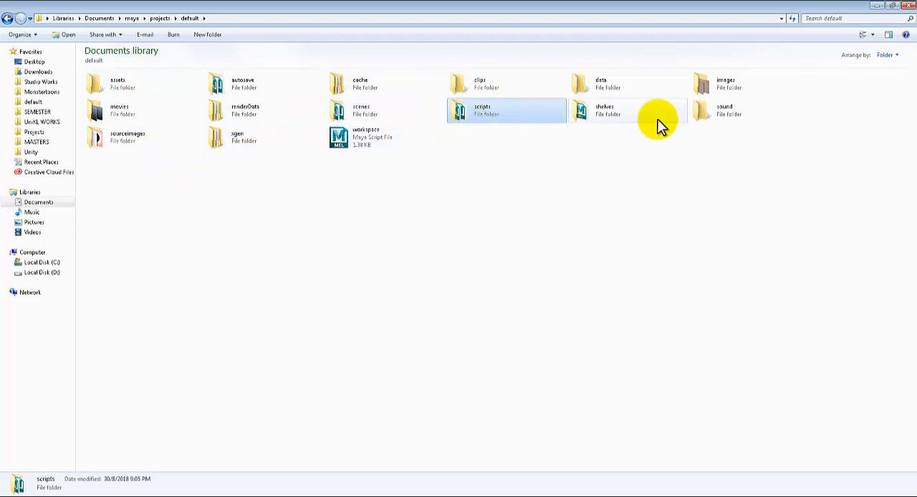
key(Right)
key(Right)
click(121, 140)
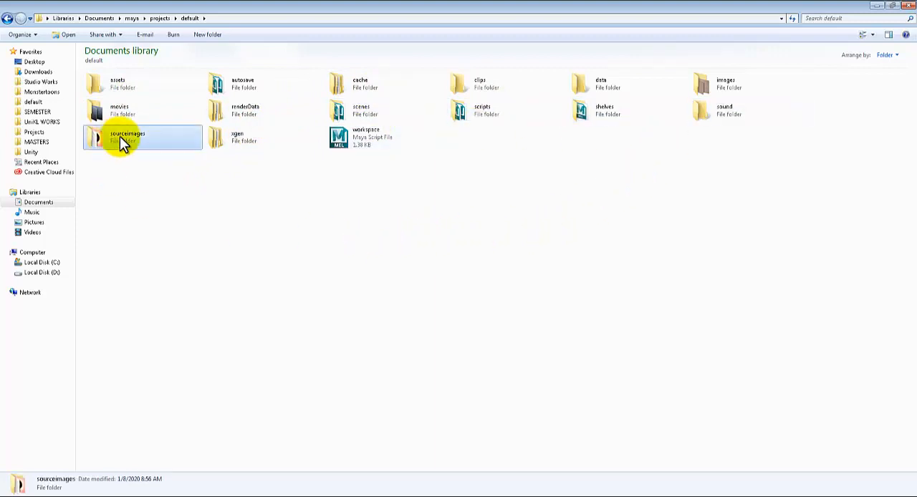
double_click(122, 141)
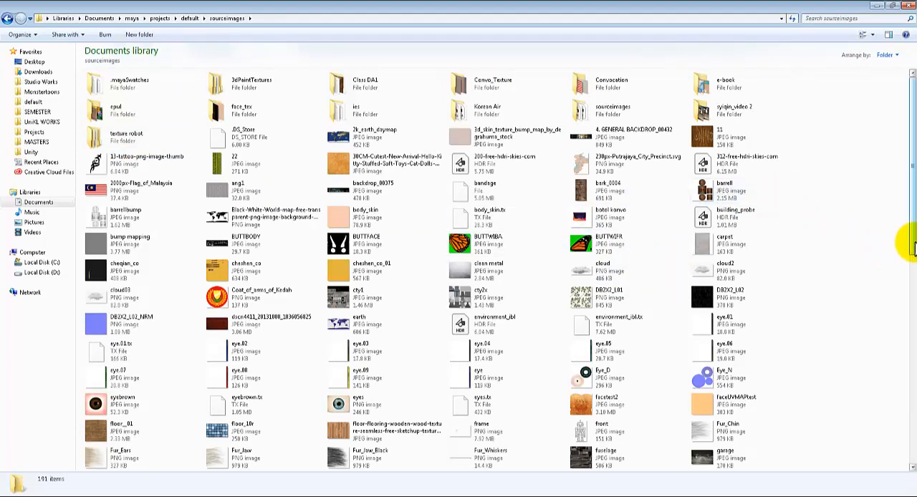
Step: View the water gun design image from the sourceimages folder and close it
scroll(855, 276, down, 6)
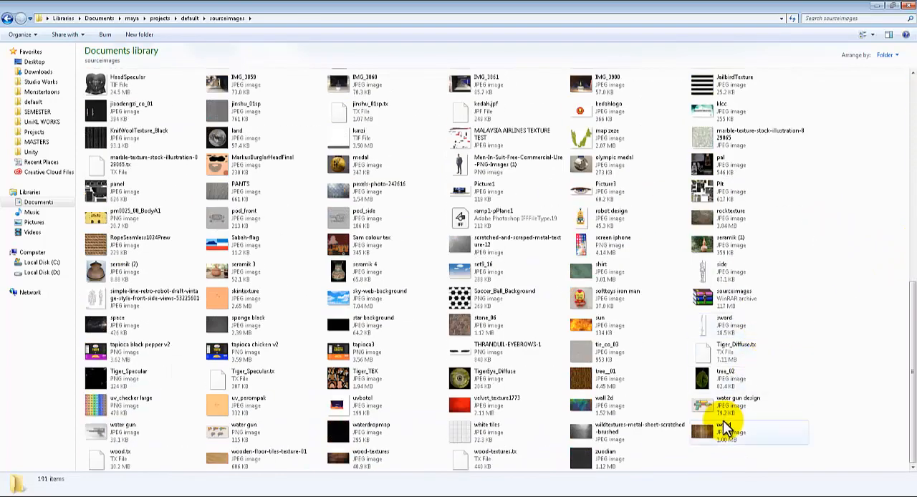
double_click(712, 405)
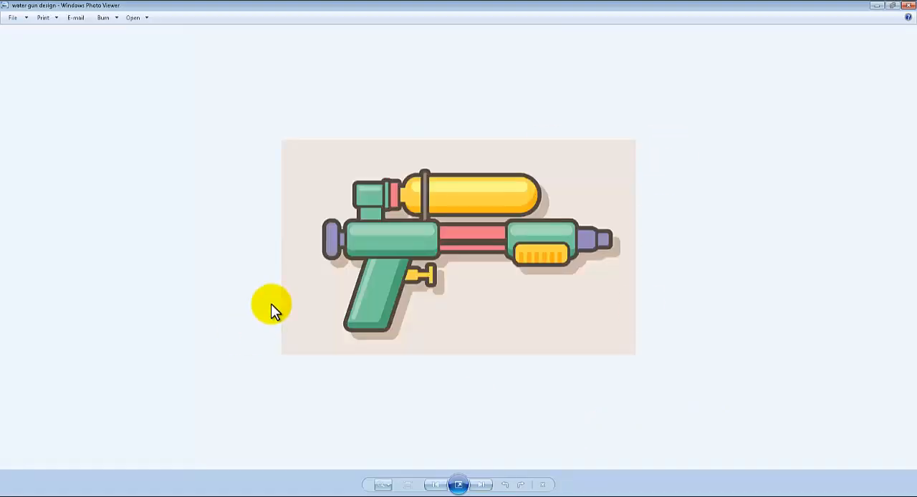
click(908, 5)
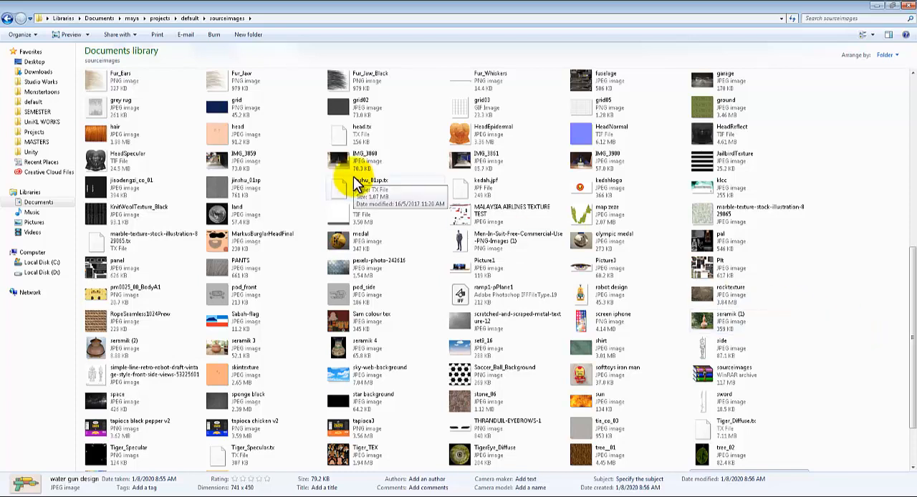
Step: View the HeadEpidermal texture image in the sourceimages folder and close it
double_click(494, 139)
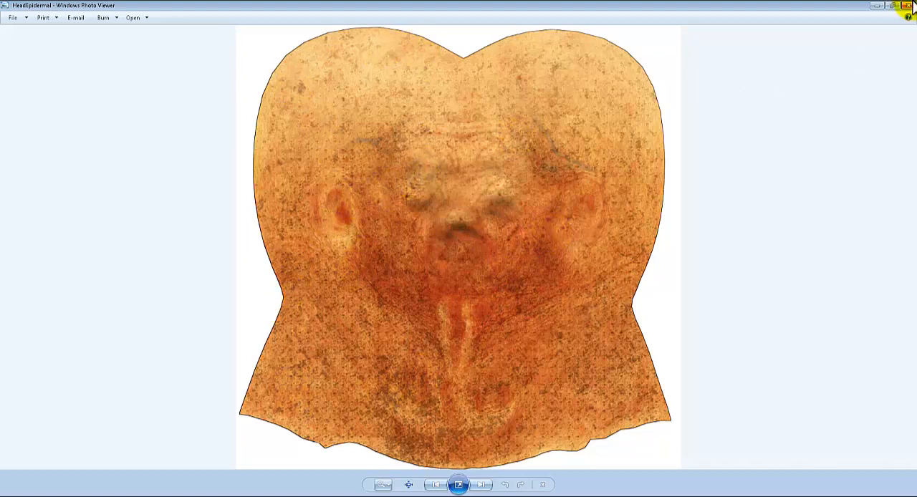
click(907, 5)
scroll(552, 247, up, 1)
scroll(553, 250, up, 4)
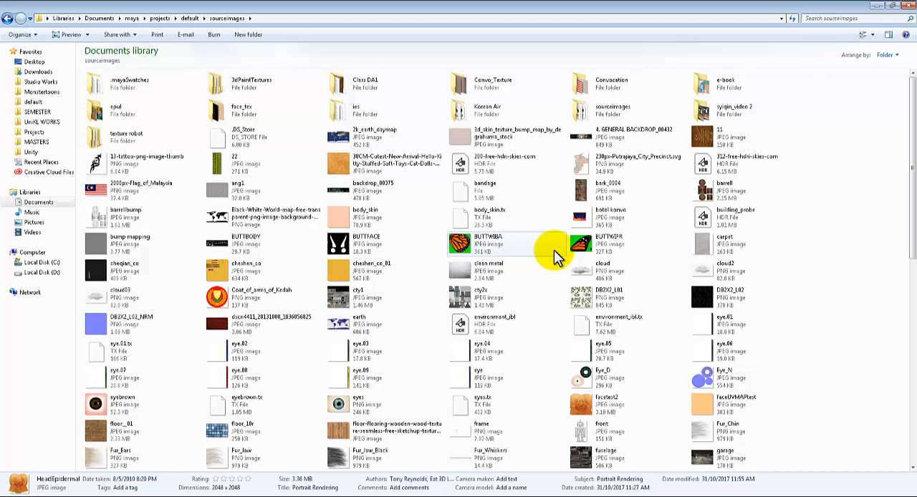
Step: View the Sam colour tex image in the sourceimages folder and close it
scroll(554, 250, down, 5)
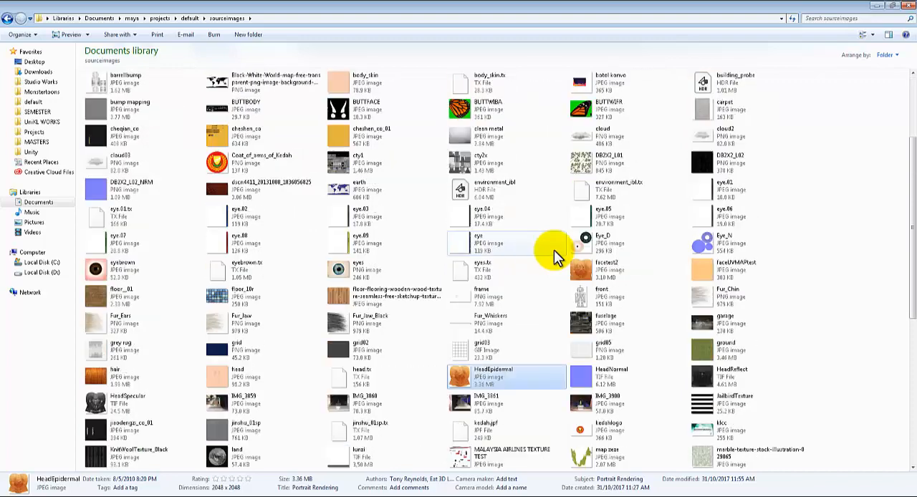
drag(911, 302, 902, 381)
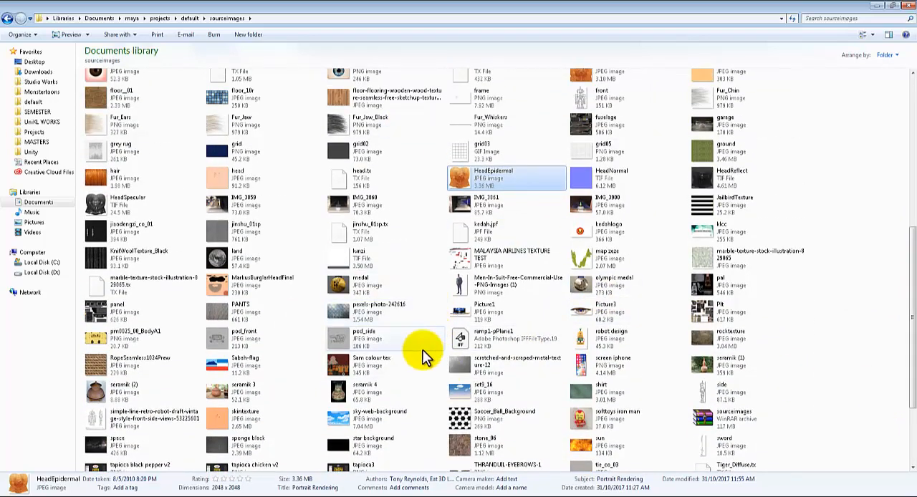
scroll(358, 401, down, 1)
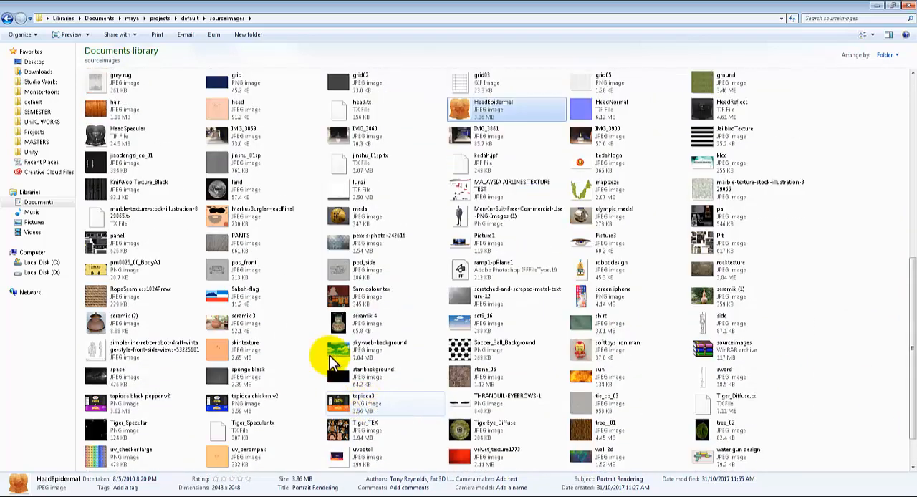
click(344, 298)
double_click(344, 298)
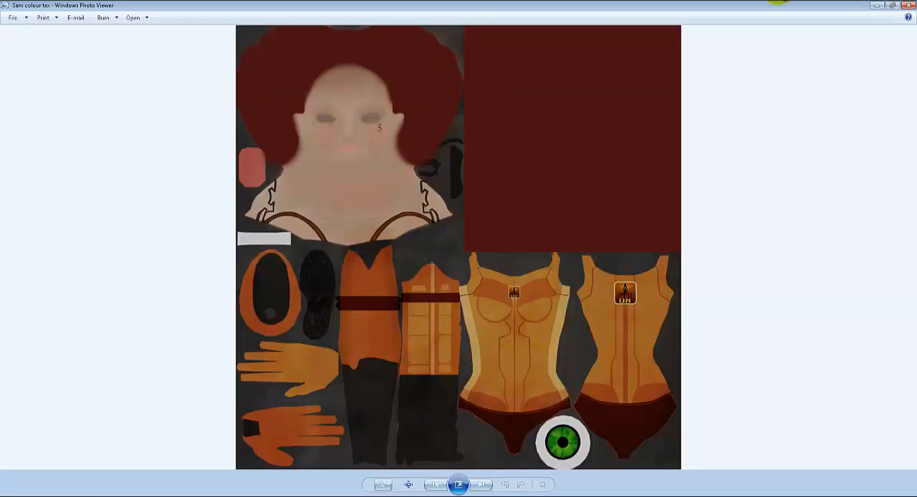
click(908, 7)
Step: Look over the subfolders of sourceimages, selecting Convocation and e-book
scroll(719, 265, up, 3)
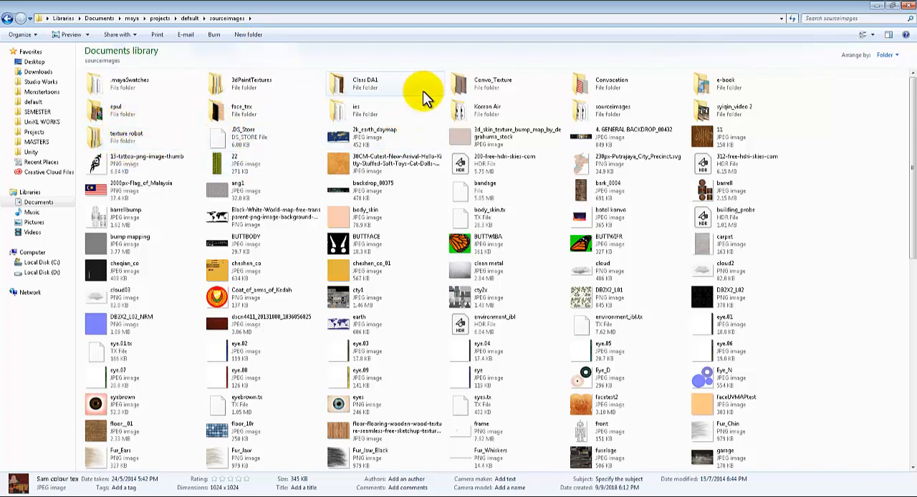
click(675, 86)
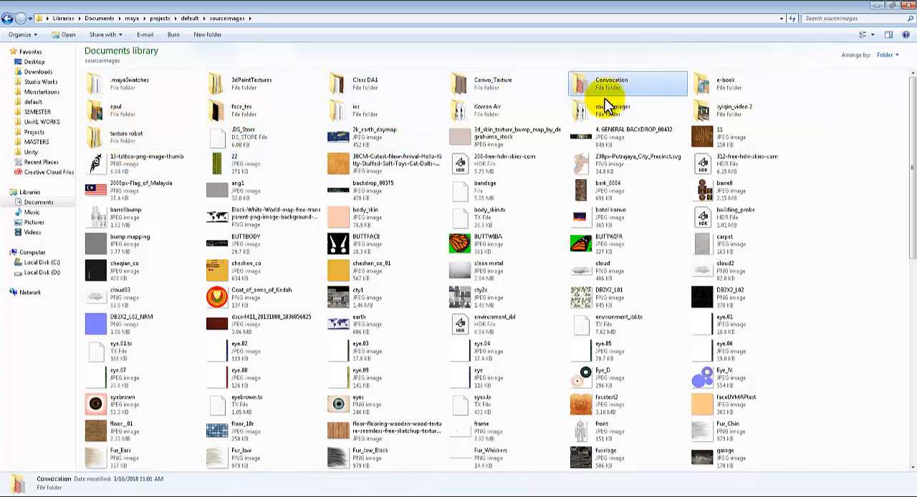
click(722, 89)
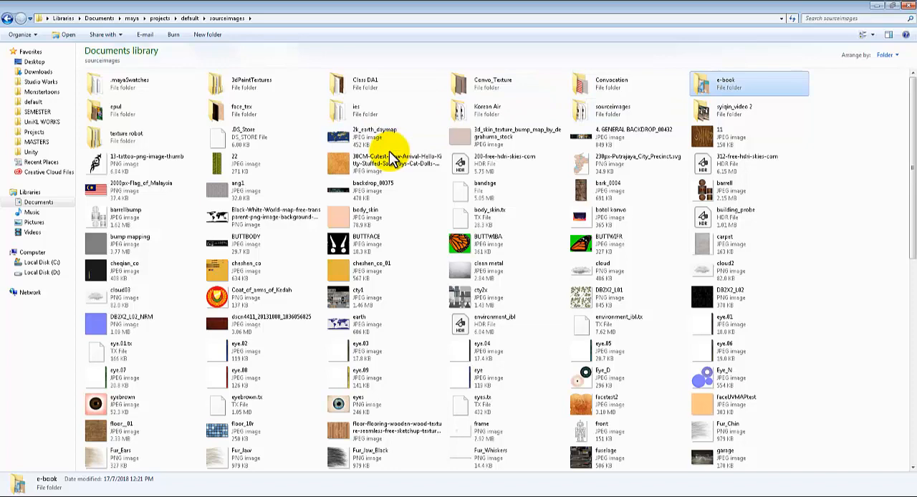
scroll(686, 298, down, 15)
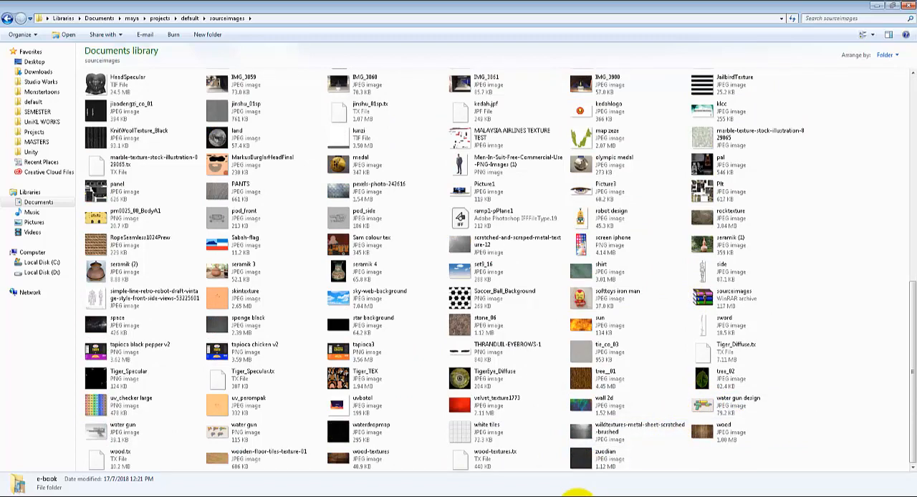
click(584, 488)
scroll(651, 345, down, 5)
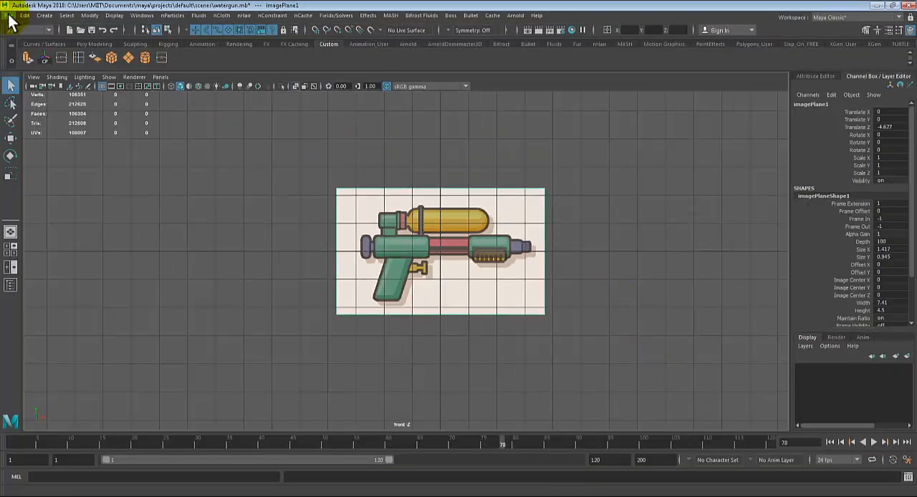
click(9, 15)
click(29, 32)
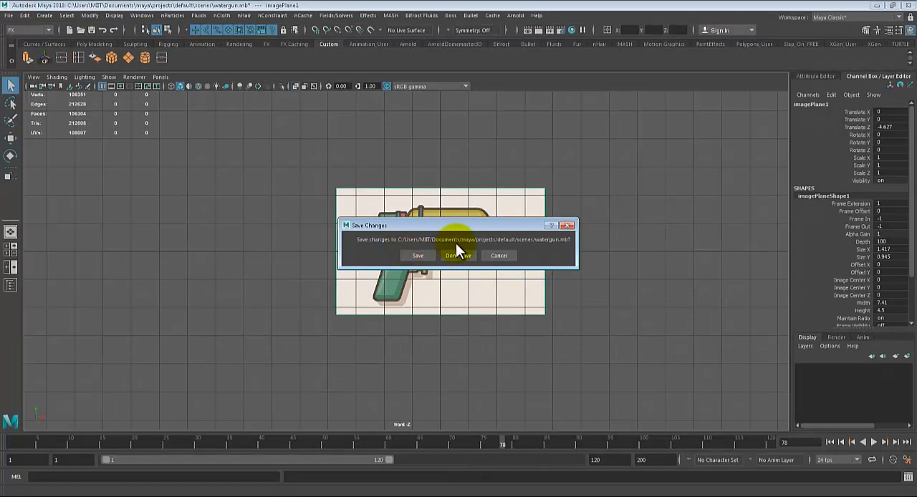
click(499, 256)
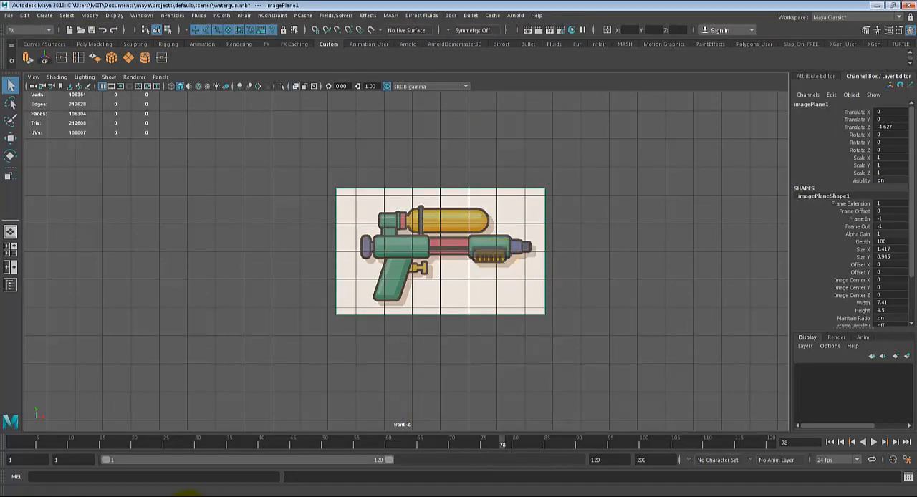
Step: Return to Windows Explorer, look through sourceimages again, and go up to projects to reopen the default project folder
click(190, 494)
scroll(499, 298, up, 3)
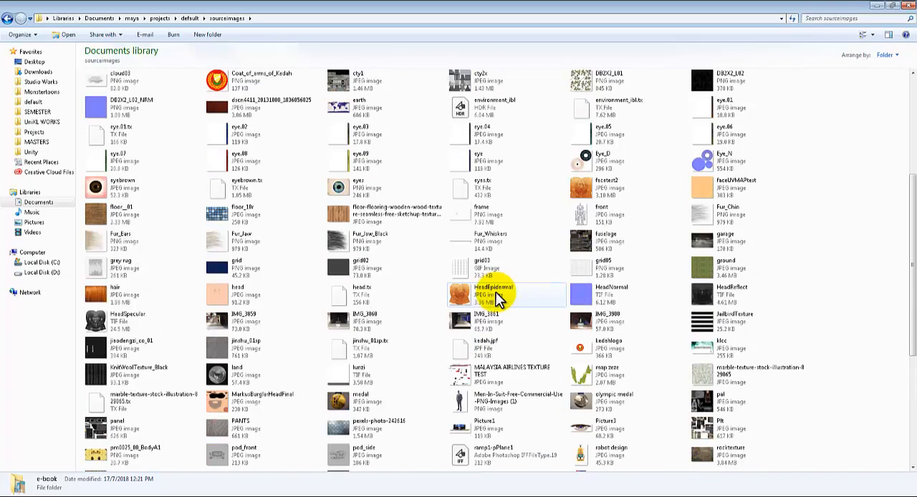
scroll(499, 298, down, 2)
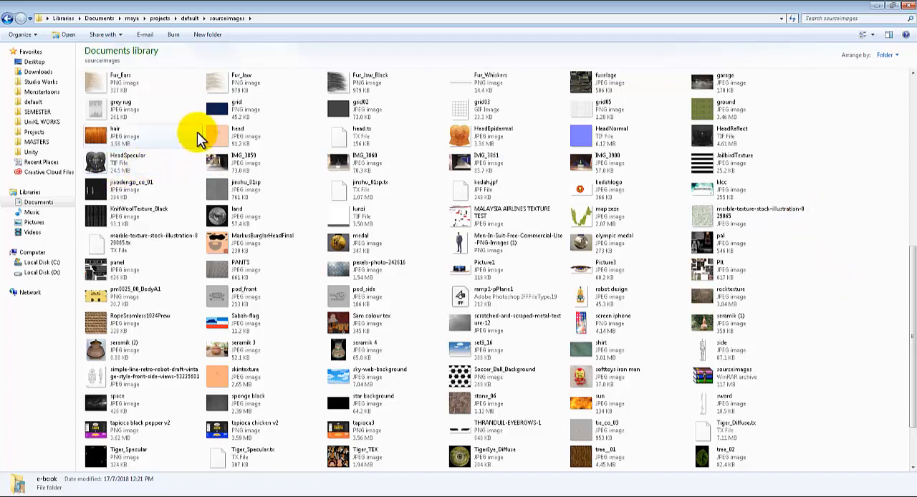
click(161, 19)
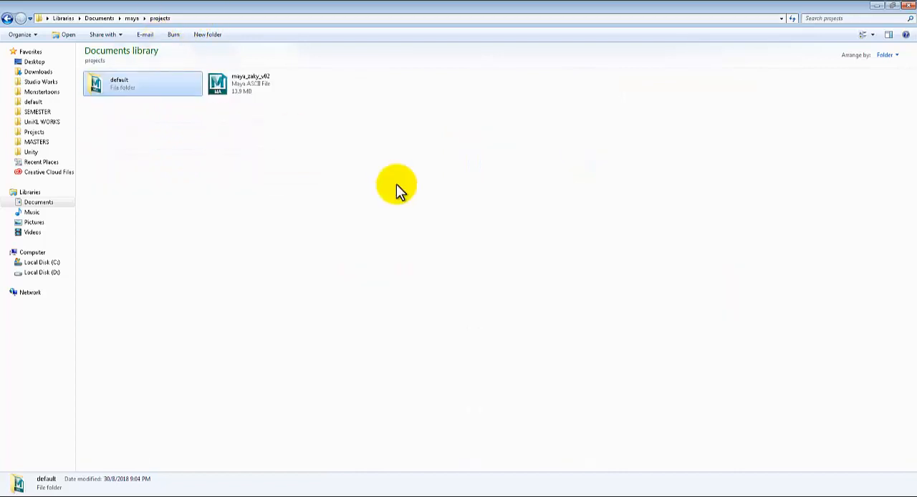
double_click(129, 91)
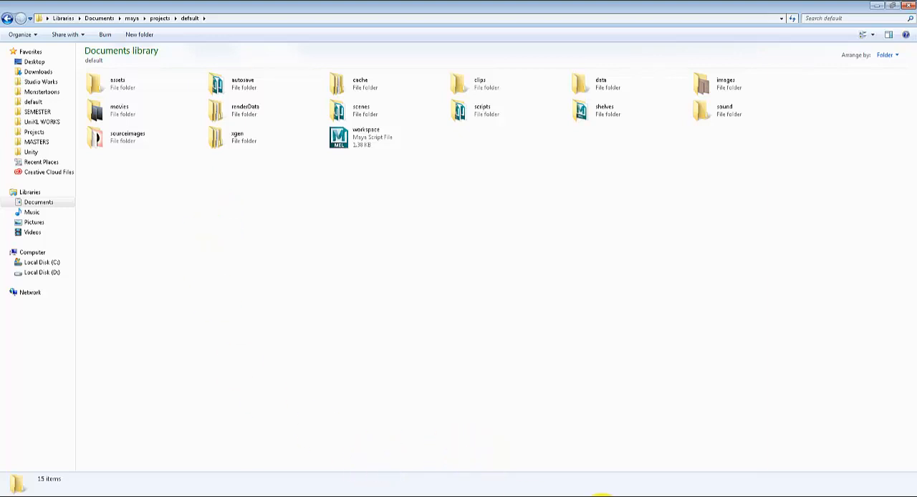
mouse_move(583, 494)
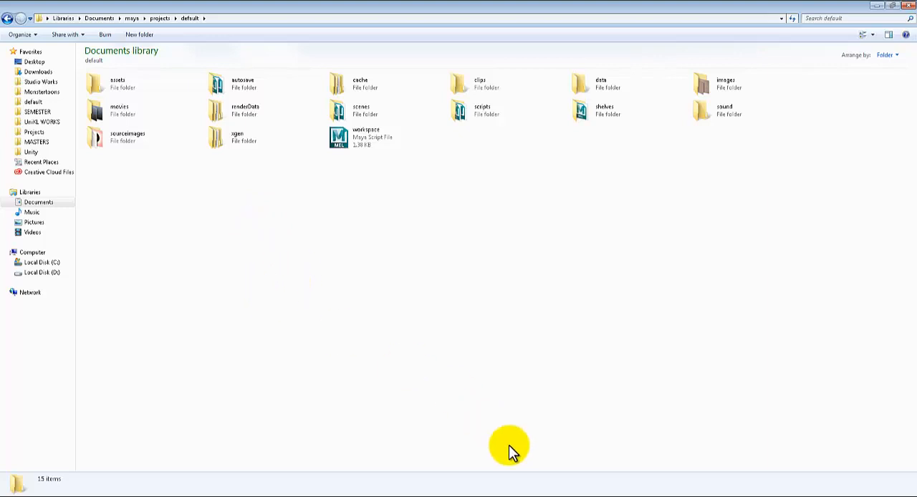
Step: Switch to Maya and start a new scene without saving the changes to watergun.mb
click(572, 496)
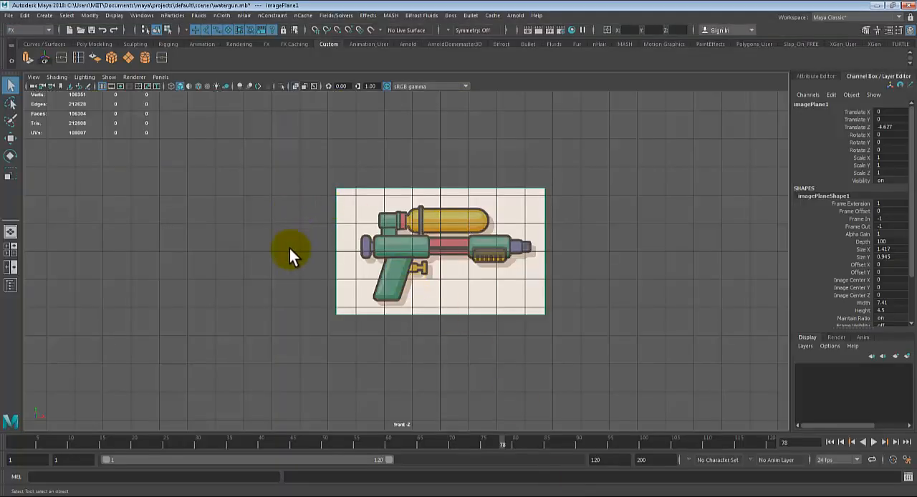
click(8, 15)
click(20, 23)
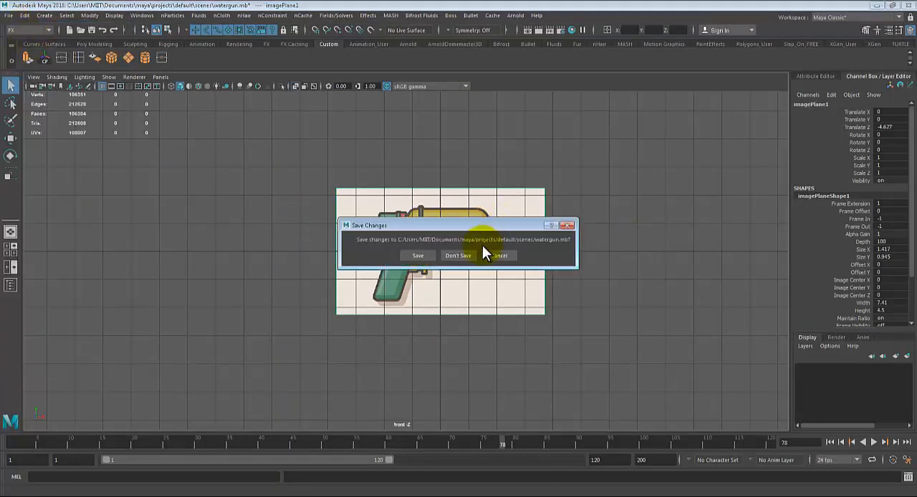
click(457, 256)
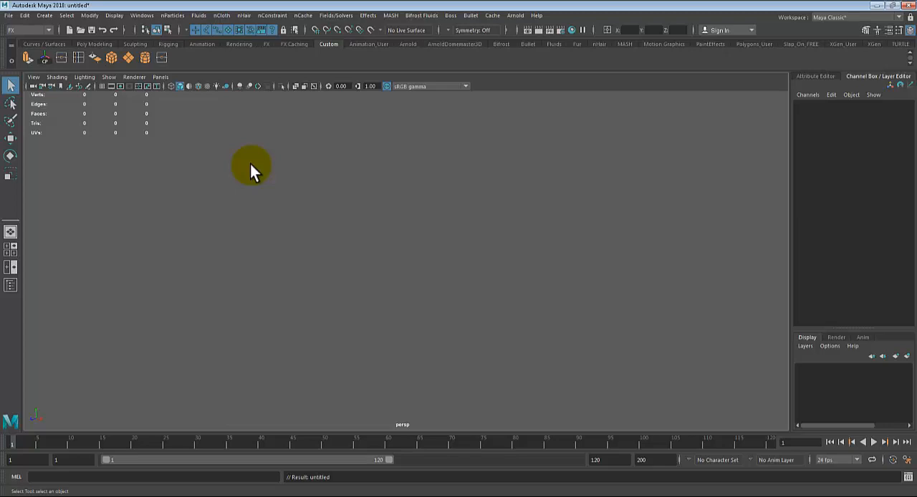
Step: Display the grid in the perspective view and examine it from several angles
click(101, 86)
alt+drag(388, 299, 415, 296)
alt+middle_drag(415, 297, 313, 324)
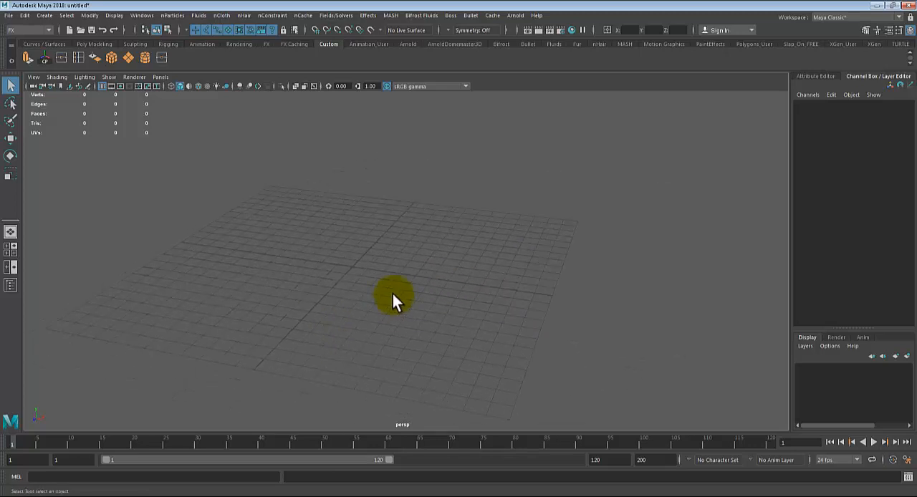
mouse_move(392, 294)
alt+mouse_down()
mouse_move(337, 296)
mouse_move(380, 286)
alt+mouse_up()
scroll(380, 286, down, 5)
alt+right_drag(391, 264, 491, 268)
alt+right_drag(428, 266, 620, 299)
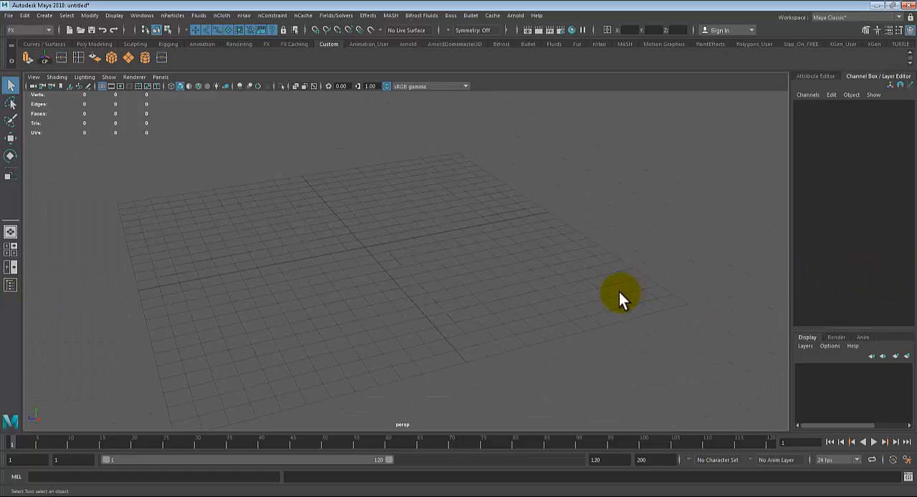
alt+middle_drag(620, 298, 562, 285)
Step: Import water gun design.jpg from sourceimages as an image plane in the front view, after previewing water gun.jpg and water gun.png
key(space)
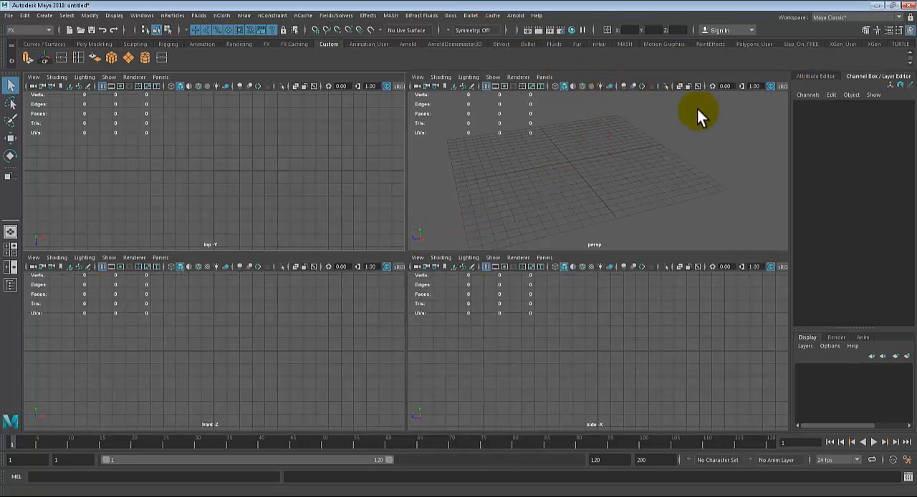
key(space)
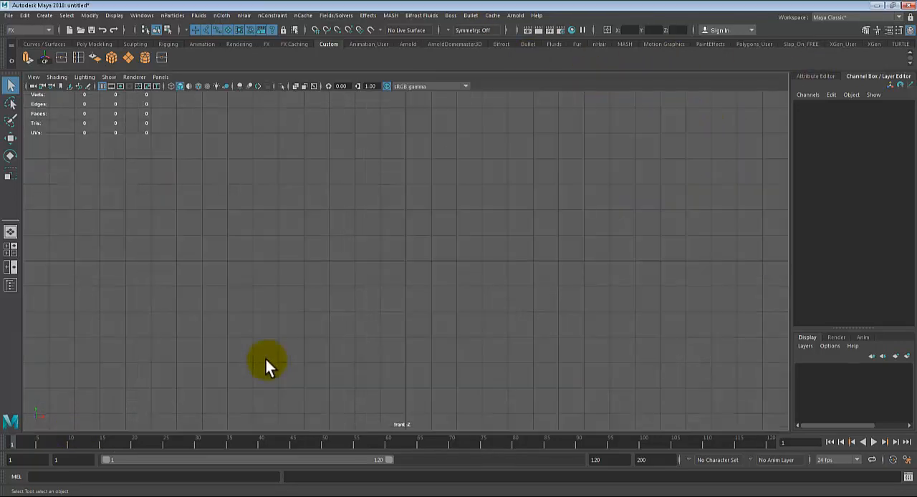
click(33, 78)
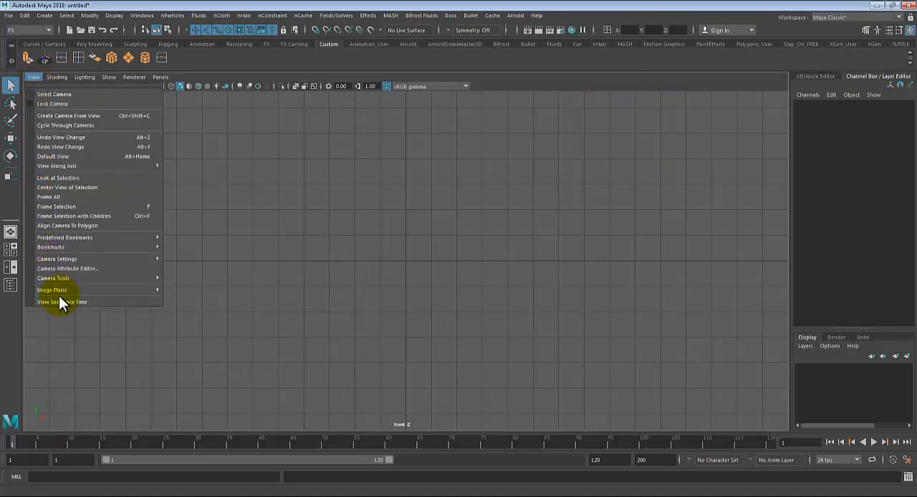
mouse_move(60, 290)
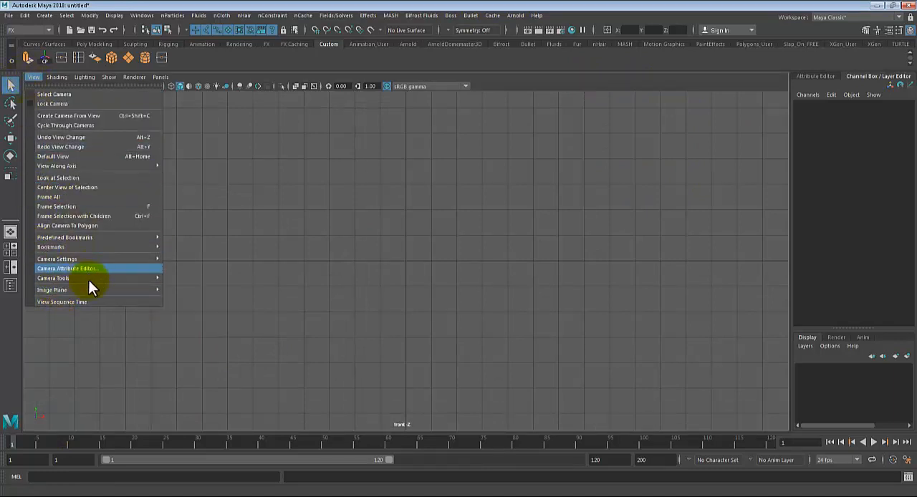
click(212, 298)
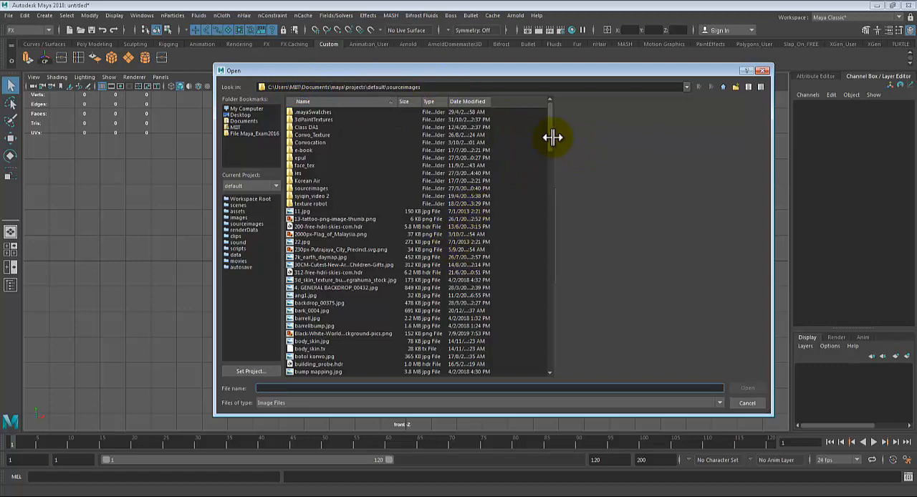
drag(552, 139, 547, 376)
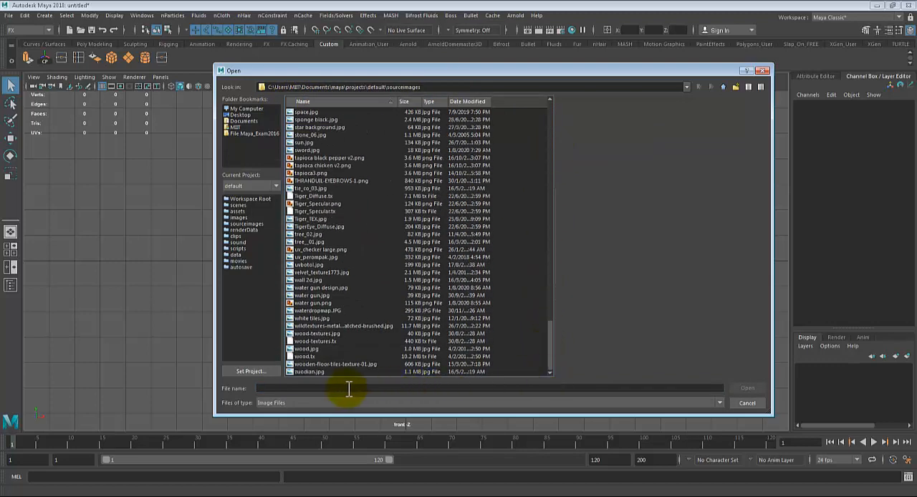
click(309, 296)
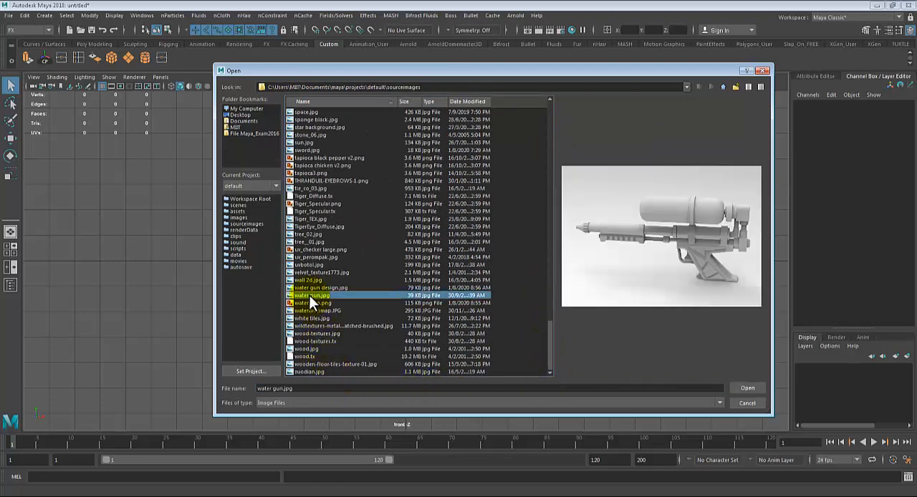
click(308, 304)
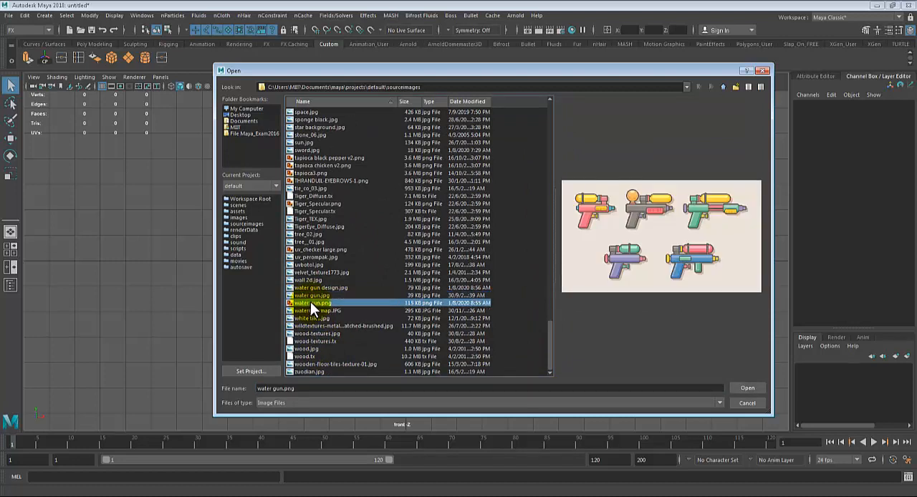
click(312, 288)
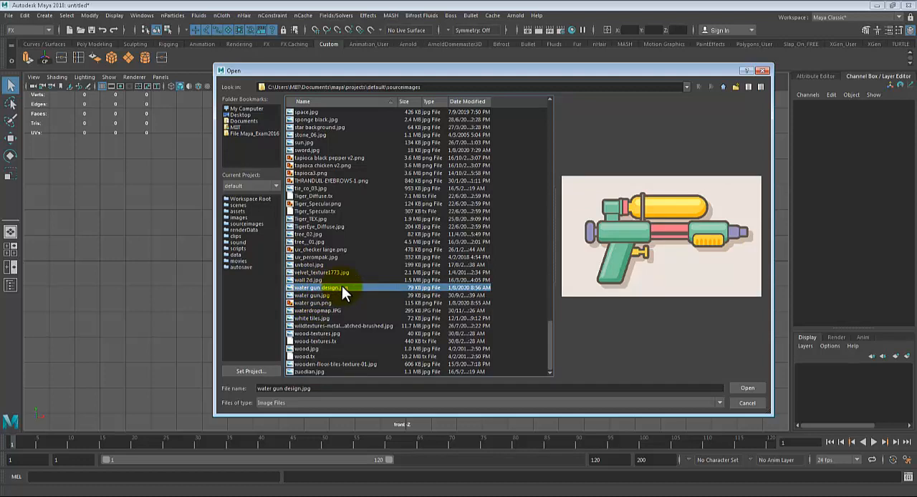
double_click(342, 288)
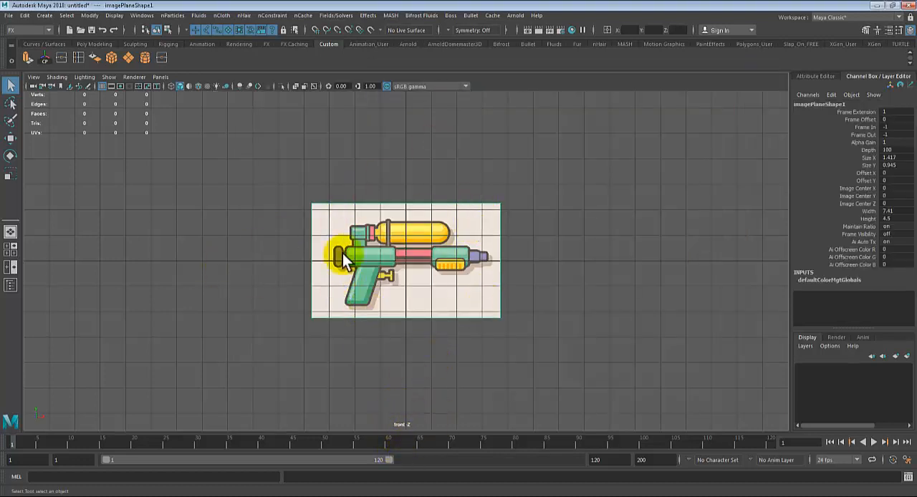
Step: Show all four views and undo the image plane import
key(space)
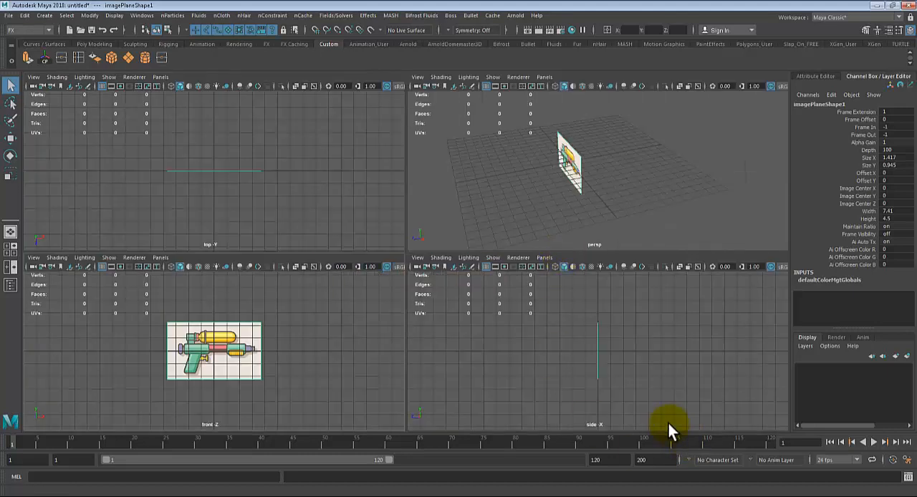
key(ctrl+z)
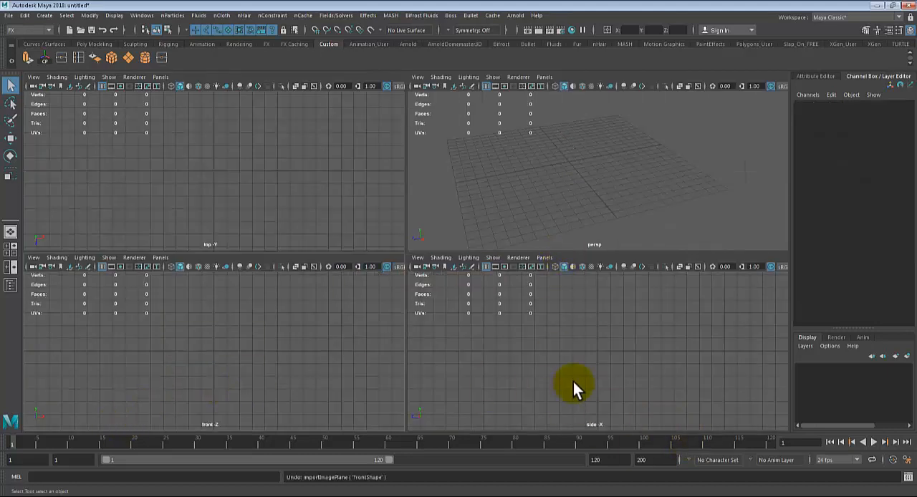
Step: Import water gun design.jpg from sourceimages as an image plane in the side view
key(space)
click(34, 77)
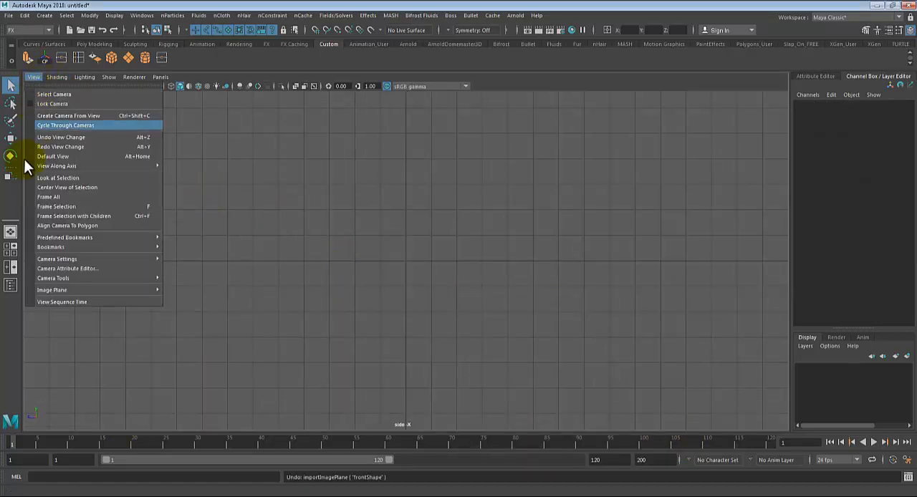
mouse_move(84, 289)
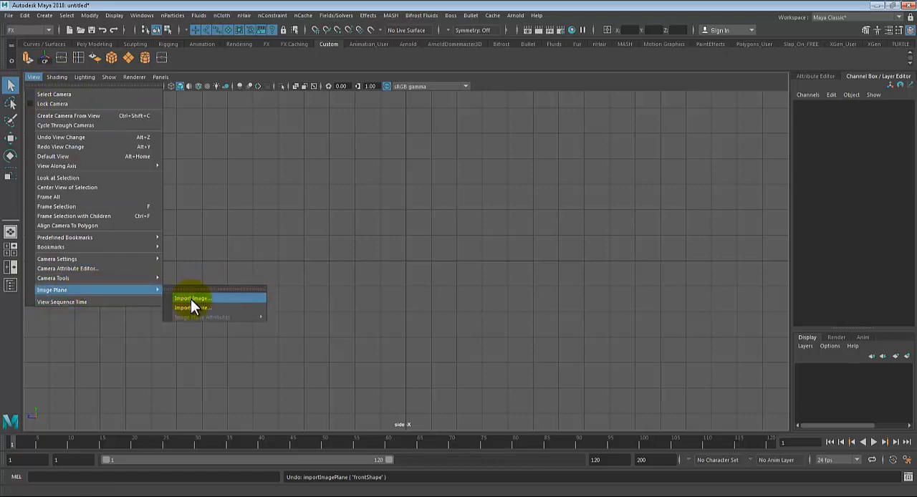
click(193, 298)
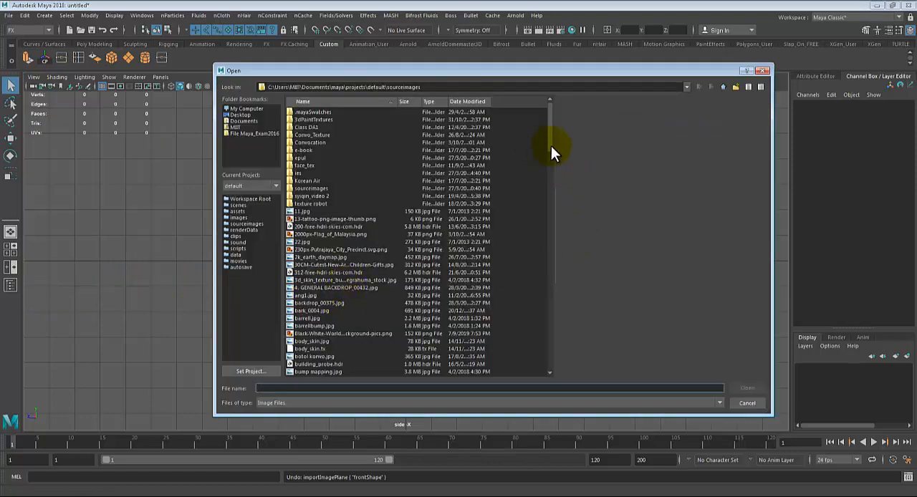
drag(551, 145, 551, 344)
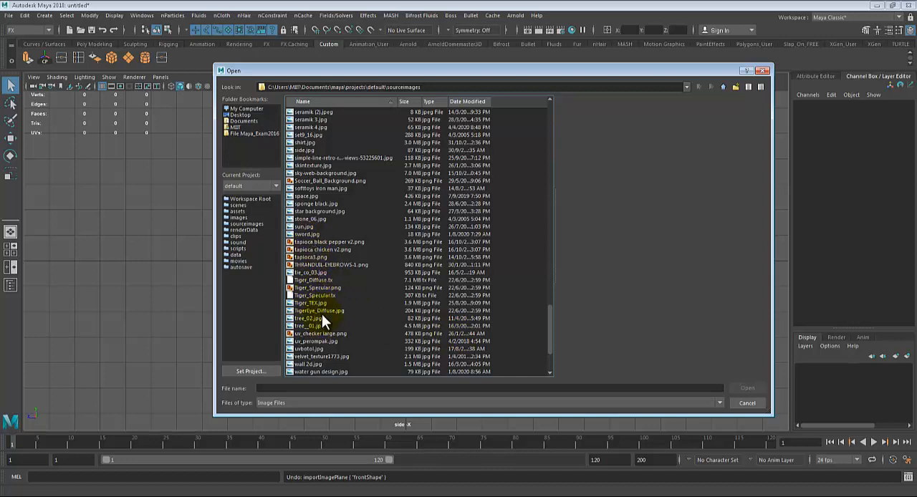
click(313, 362)
click(314, 372)
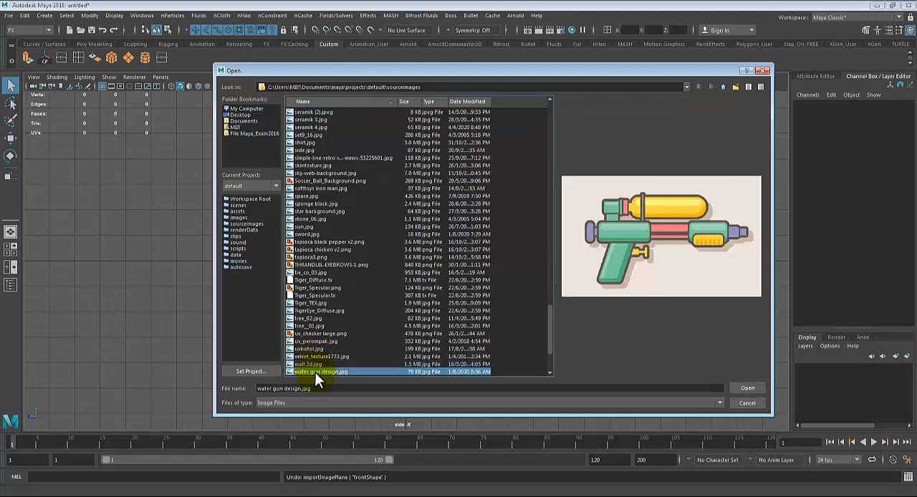
double_click(315, 371)
Step: Try raising the image plane above the grid and sliding it backwards in the perspective view, and undo both moves
key(space)
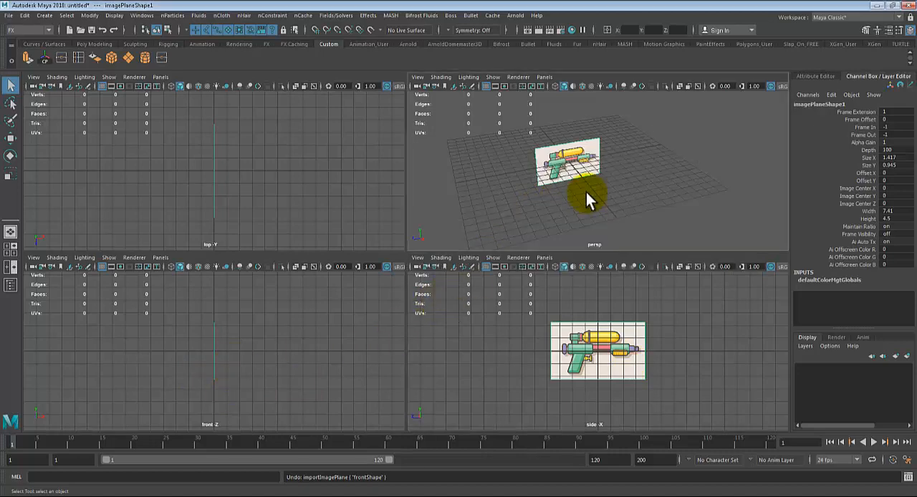
key(space)
scroll(422, 307, up, 5)
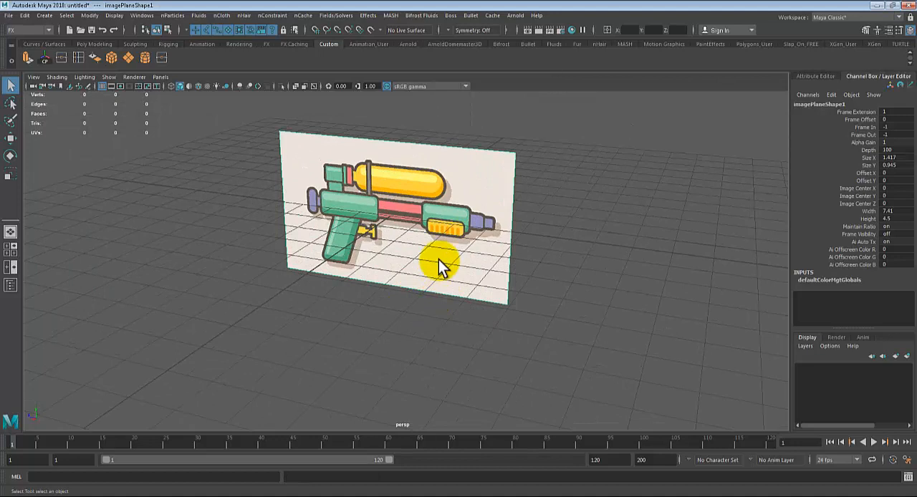
key(w)
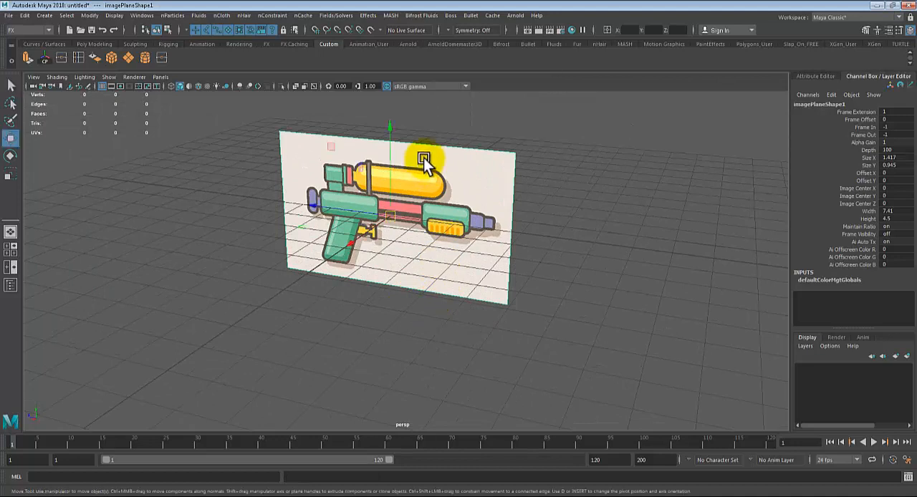
drag(389, 126, 378, 361)
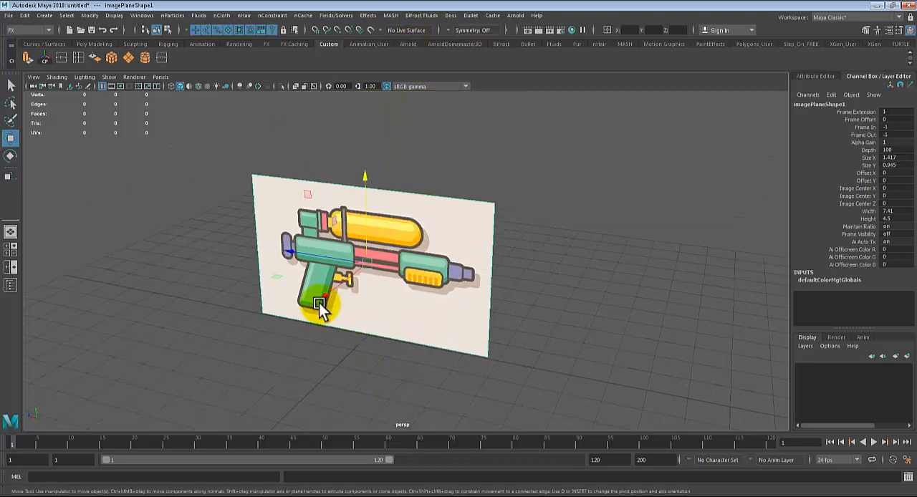
drag(324, 295, 406, 243)
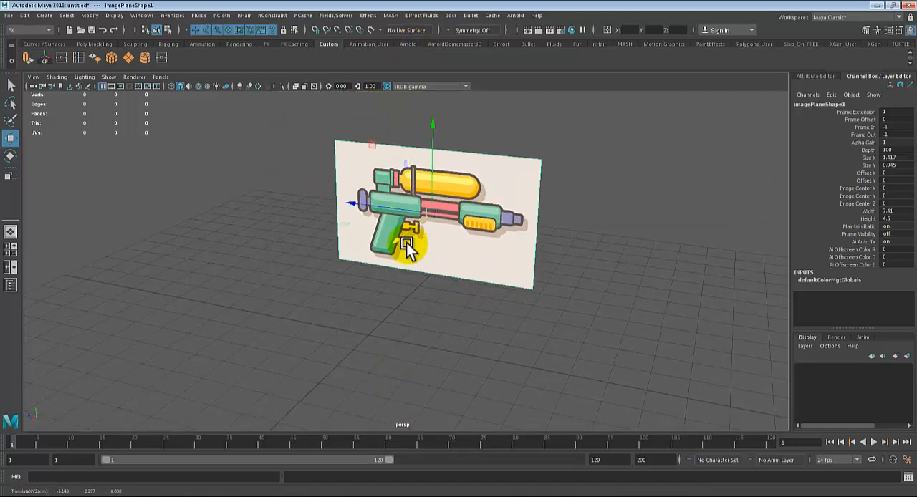
key(ctrl+z)
key(ctrl+z)
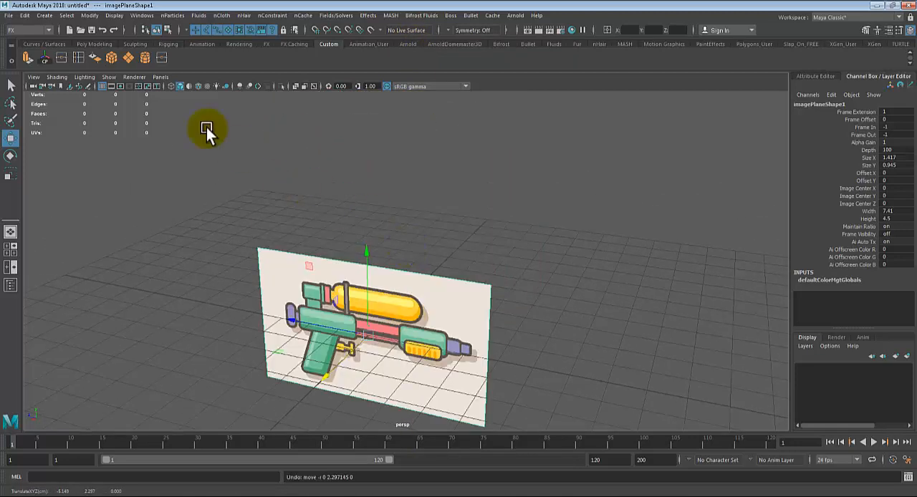
Step: Create a polygon cube at the origin as a reference for positioning the image plane
click(95, 44)
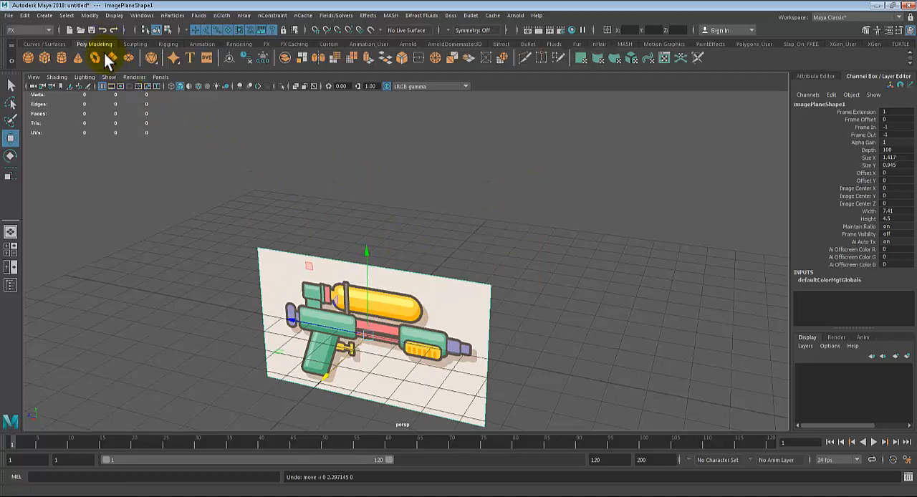
click(45, 60)
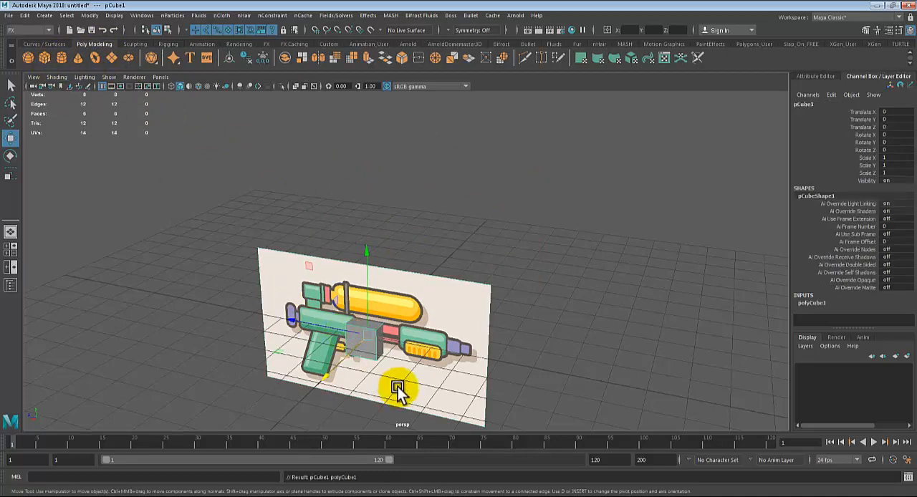
alt+drag(397, 387, 434, 292)
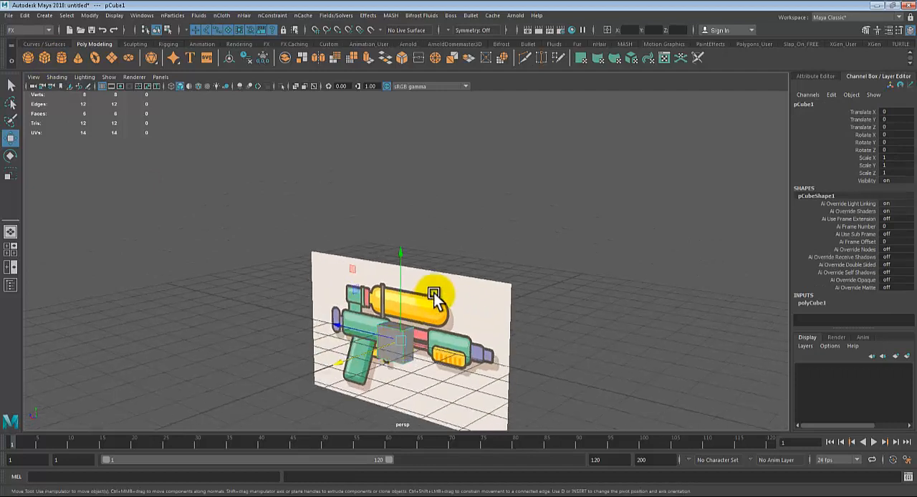
Step: Move the image plane up to Translate Y 2.265 and back to Translate X -6.533, and delete the reference cube
click(452, 272)
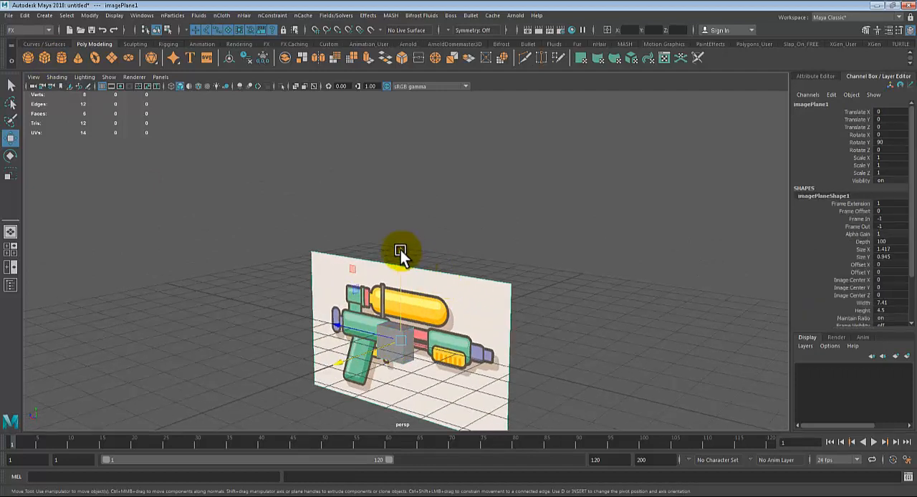
drag(402, 252, 420, 172)
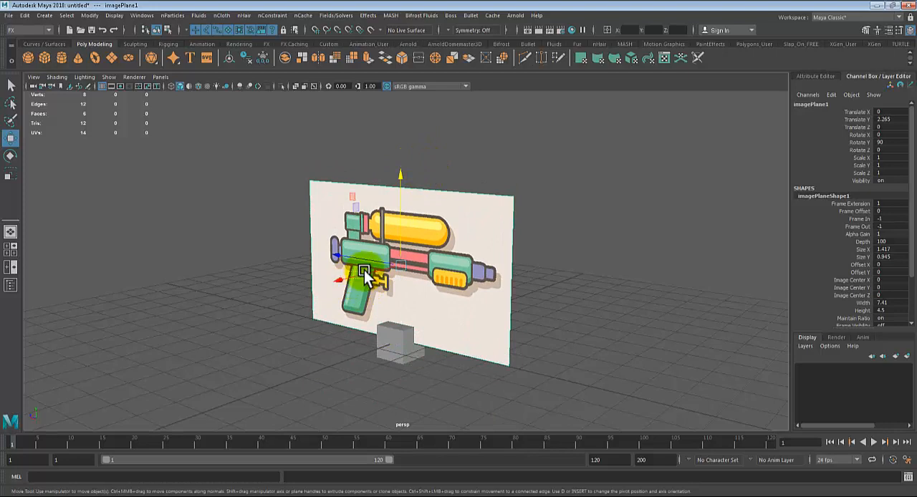
drag(338, 280, 483, 234)
click(564, 162)
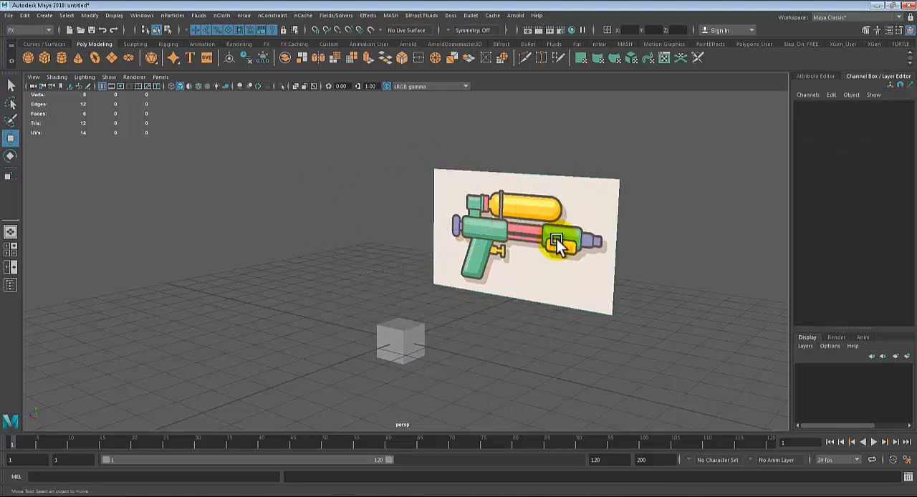
alt+drag(497, 313, 567, 290)
click(339, 374)
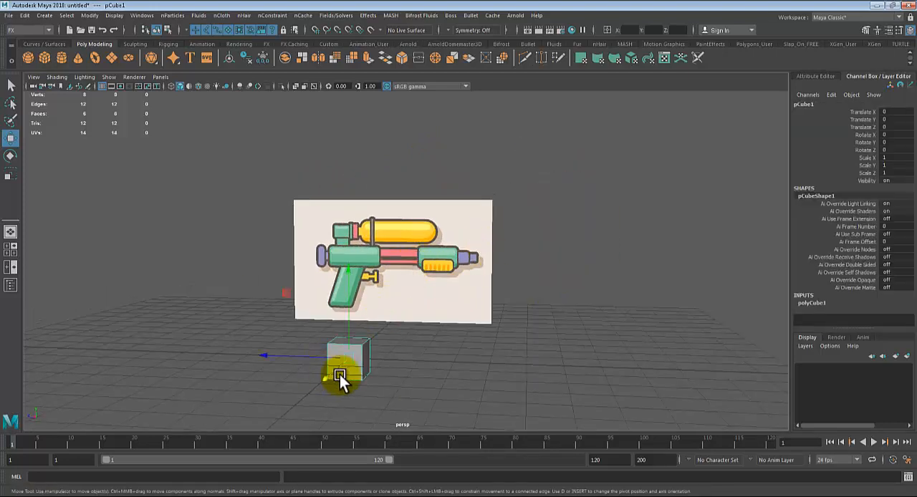
key(Delete)
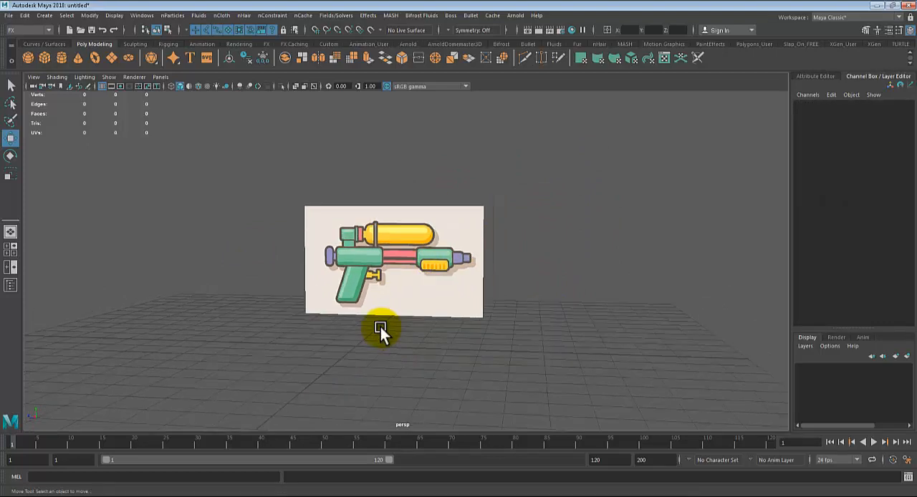
Step: Create a polygon cylinder in the side view and raise it over the water gun image to Translate Y 2.932
key(space)
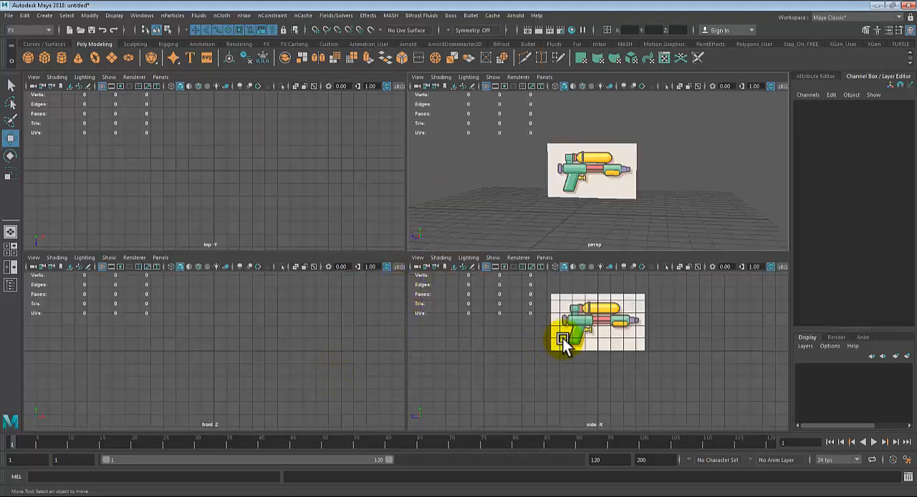
key(space)
alt+middle_drag(555, 274, 552, 343)
scroll(462, 338, up, 1)
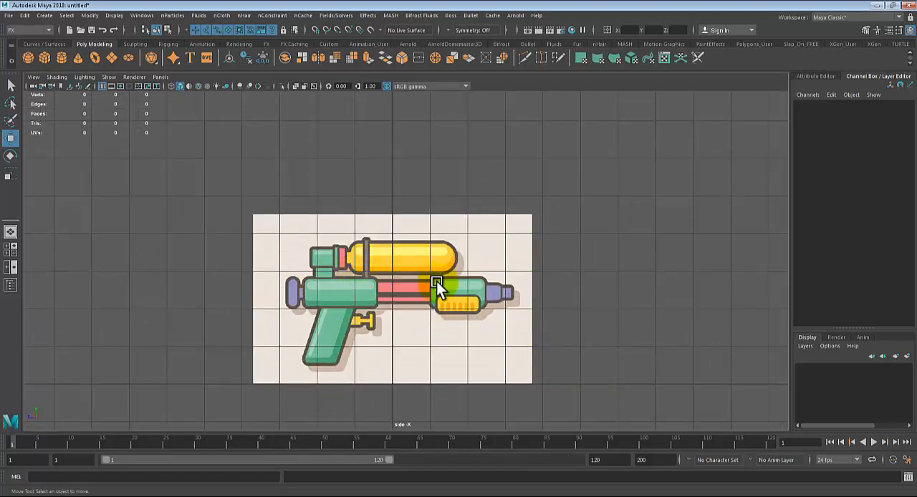
scroll(435, 284, up, 4)
alt+middle_drag(375, 325, 412, 276)
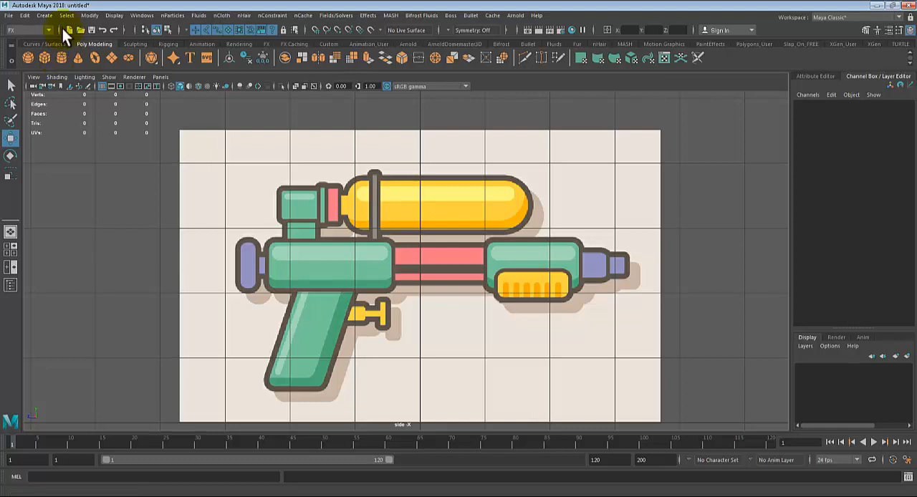
click(44, 16)
mouse_move(85, 49)
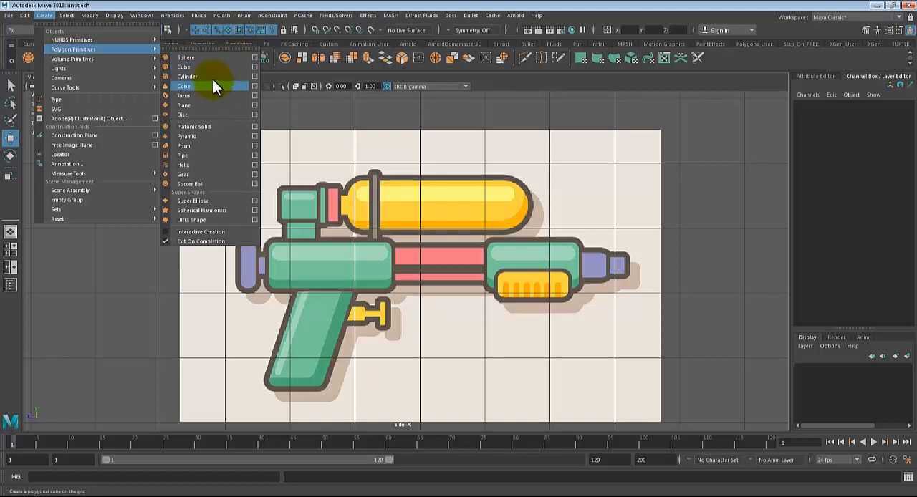
click(329, 131)
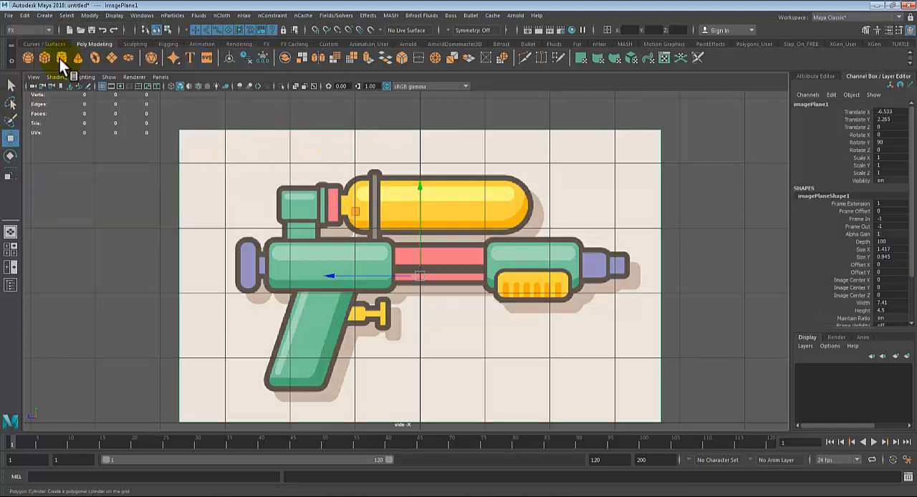
click(61, 59)
scroll(433, 312, down, 3)
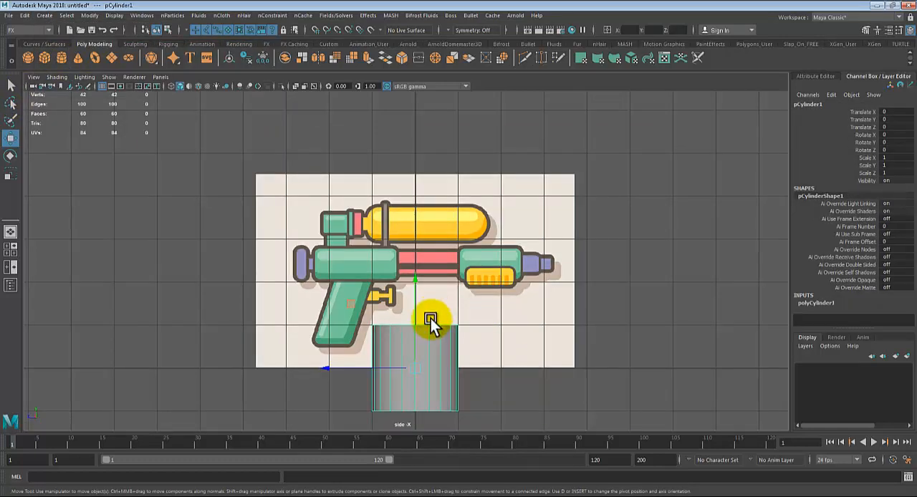
drag(417, 273, 464, 197)
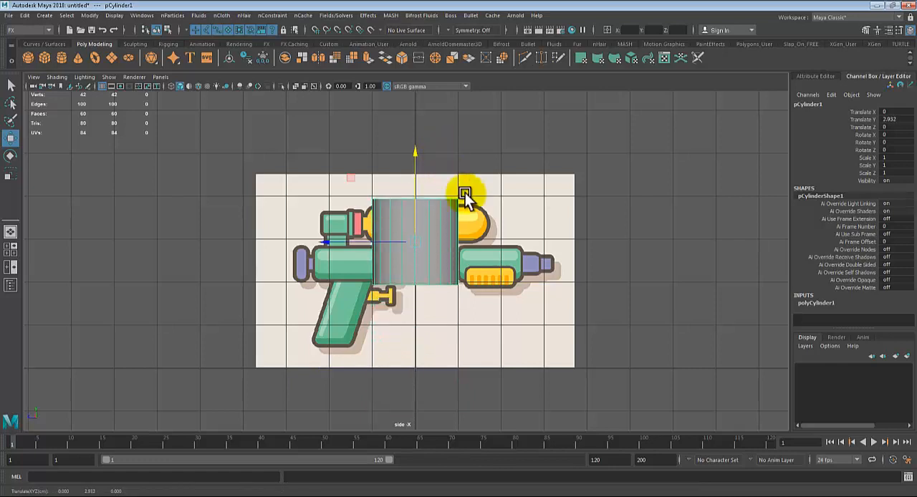
Step: Lay the cylinder horizontally along the gun by setting its Rotate X to 90
scroll(465, 193, up, 3)
key(e)
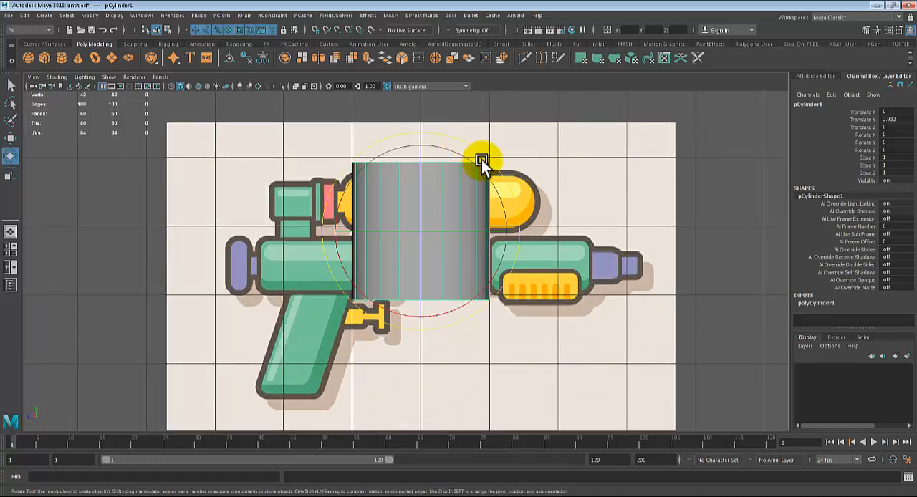
click(481, 160)
key(ctrl+z)
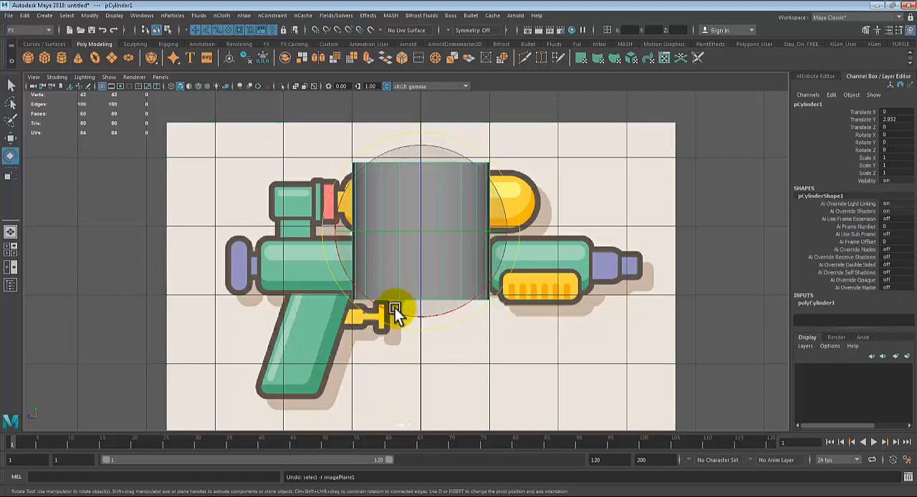
drag(392, 311, 305, 190)
key(ctrl+z)
click(888, 135)
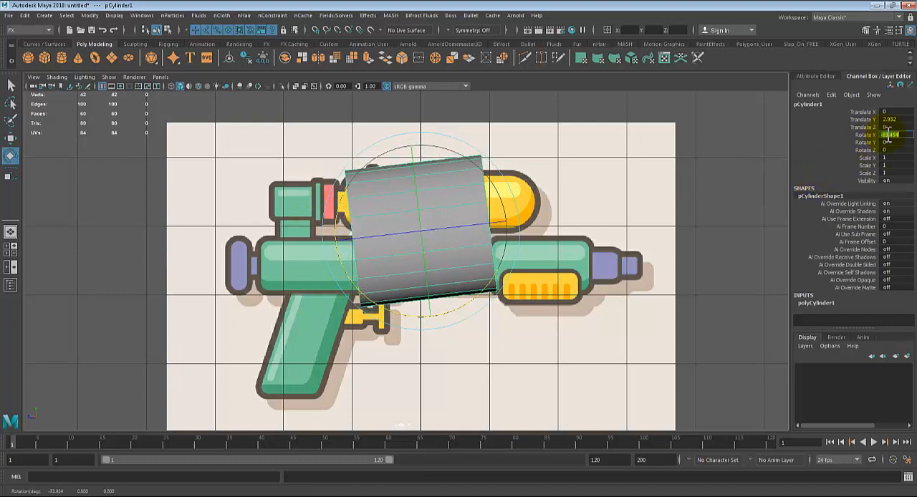
text(90)
key(Return)
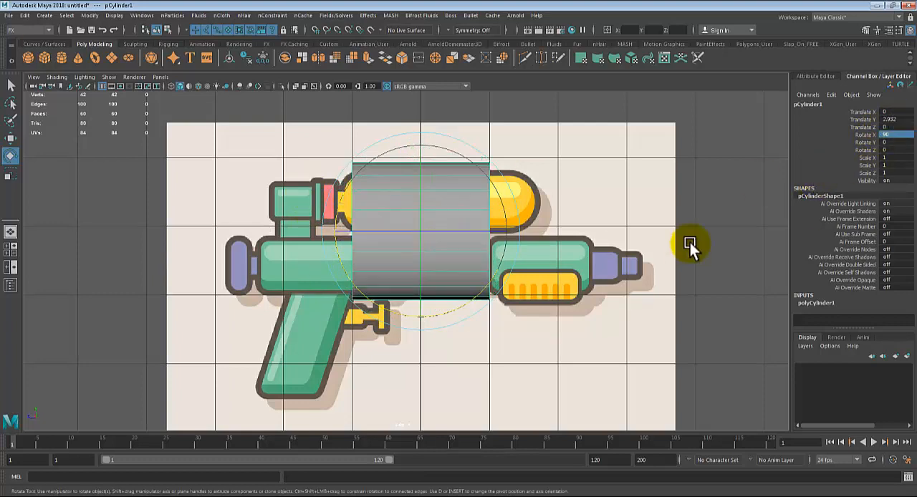
Step: Frame the cylinder in the perspective view and examine the segments of its side and end cap
key(space)
key(space)
alt+drag(535, 274, 470, 293)
key(f)
scroll(459, 275, down, 4)
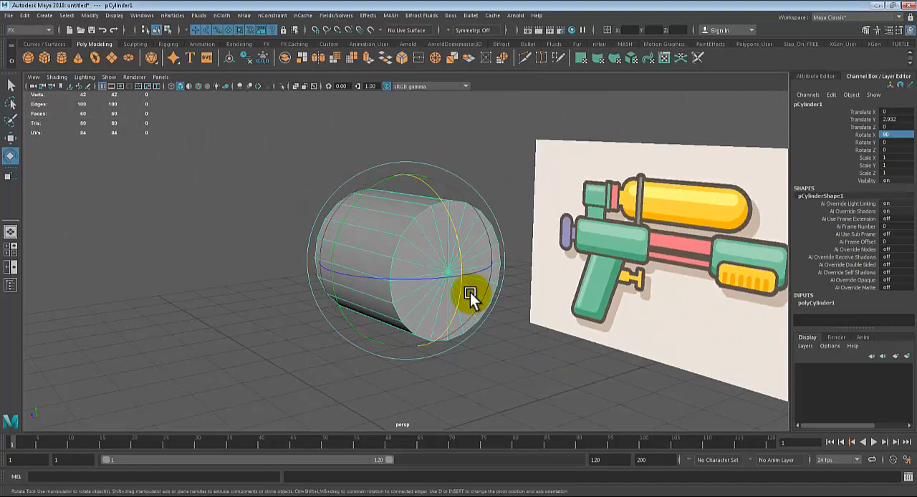
key(q)
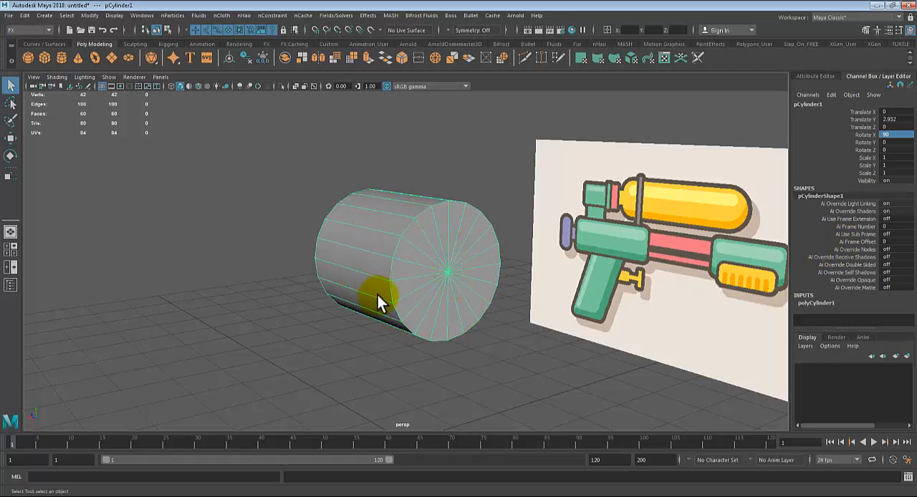
alt+drag(373, 297, 447, 298)
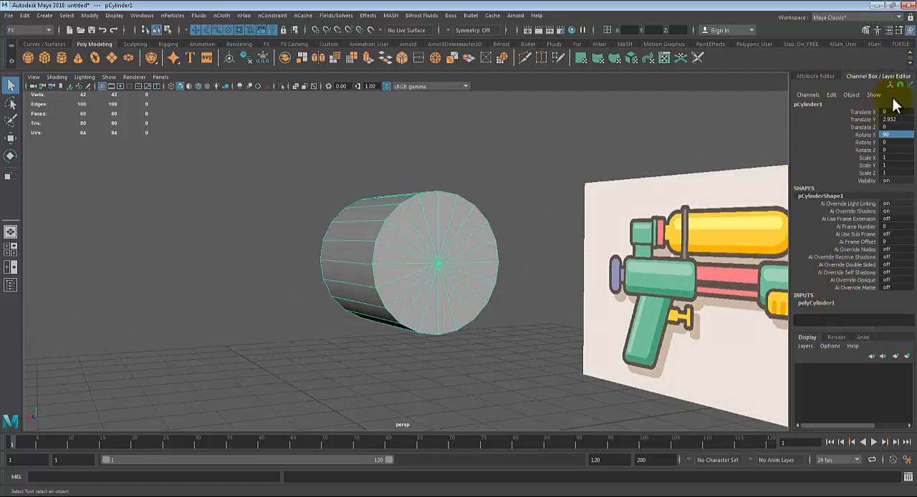
Step: Expand the cylinder's polyCylinder1 construction settings and set its Subdivisions Axis to 12
click(908, 35)
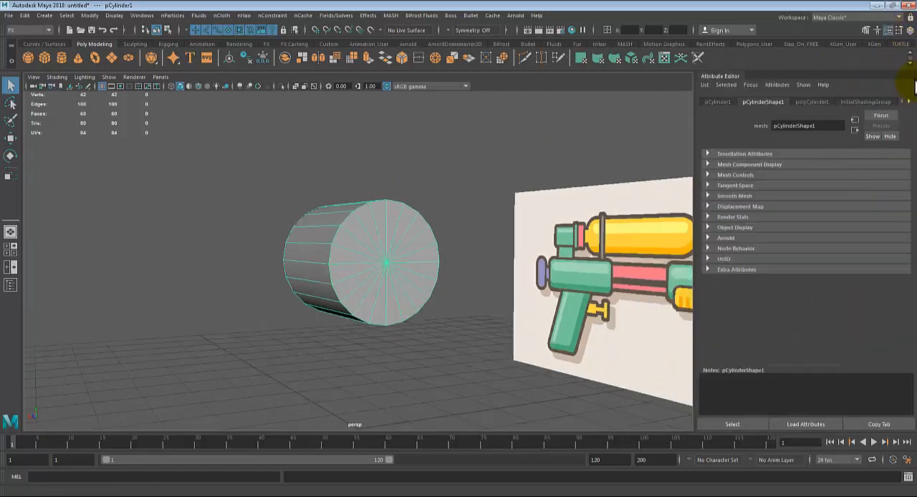
click(908, 33)
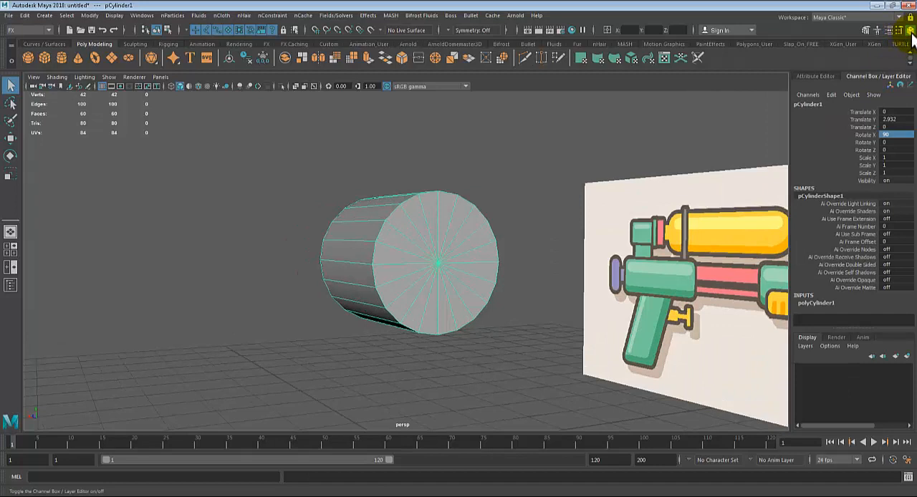
click(812, 303)
click(878, 285)
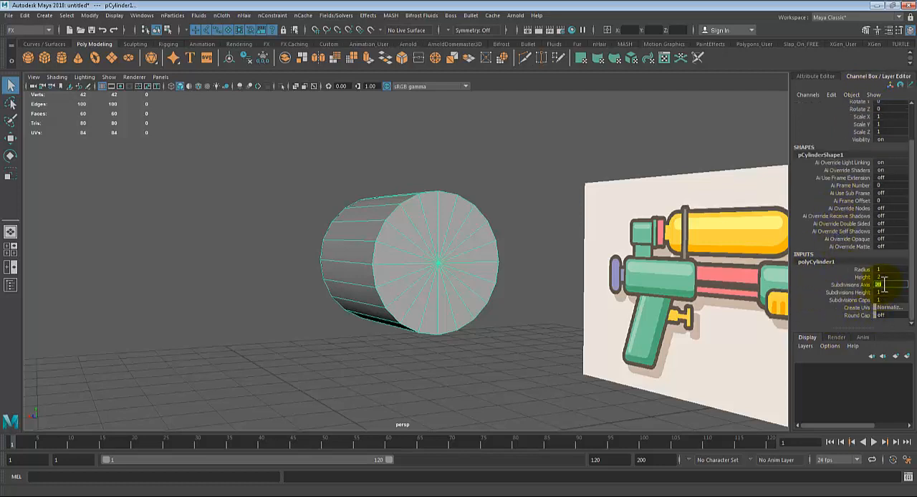
middle_drag(878, 284, 883, 284)
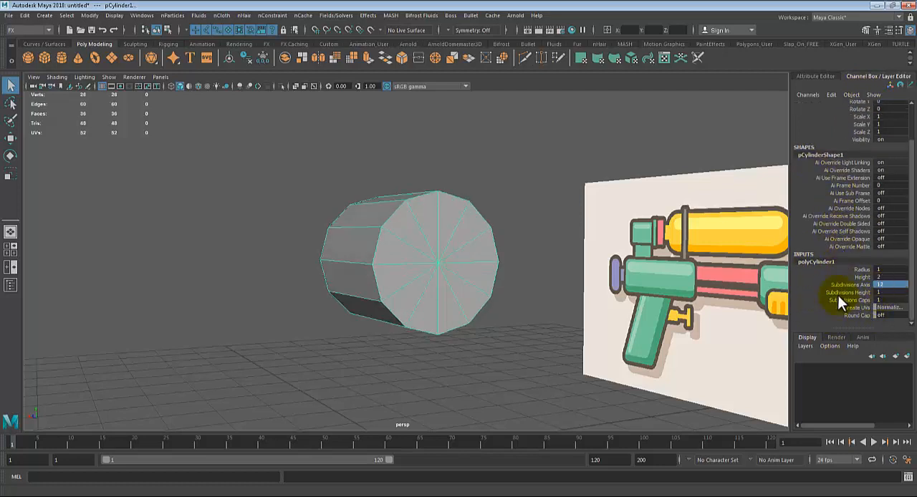
click(854, 285)
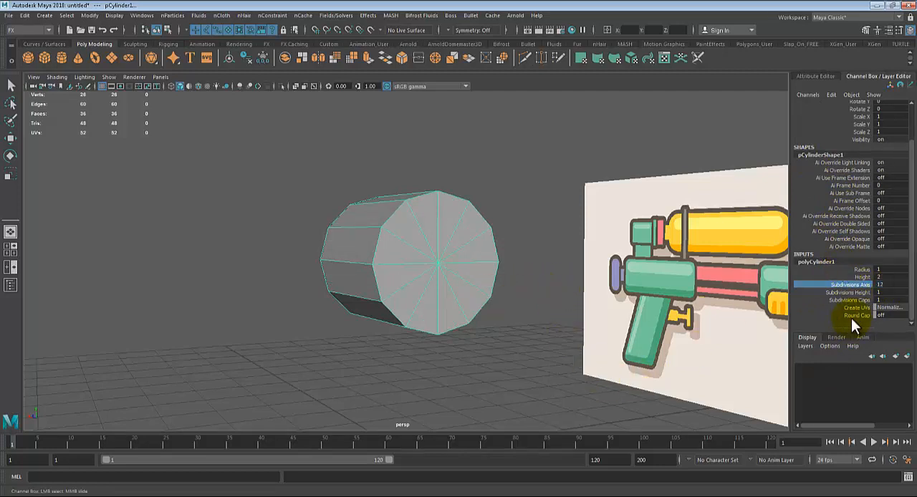
Step: Set the cylinder's Subdivisions Axis back to 20
click(878, 285)
text(20)
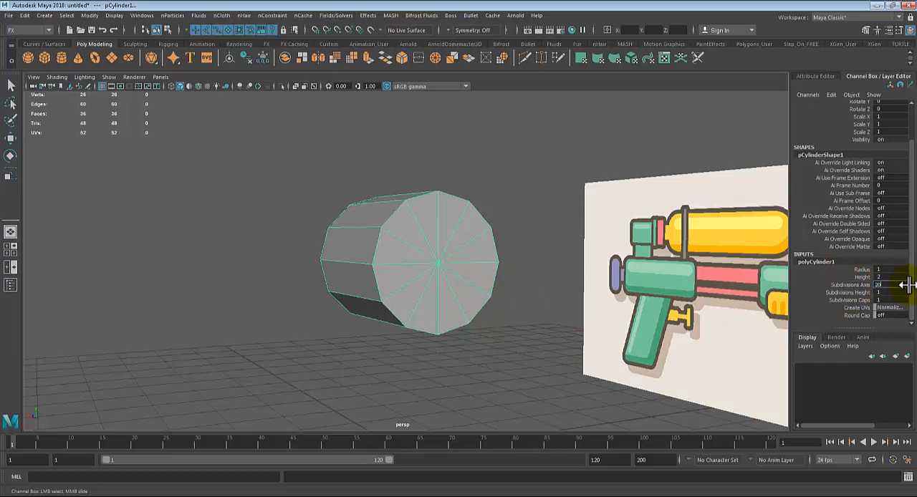
key(Return)
Step: Examine the 20-sided cylinder's side segments and end cap from several angles in the perspective view
scroll(618, 318, up, 3)
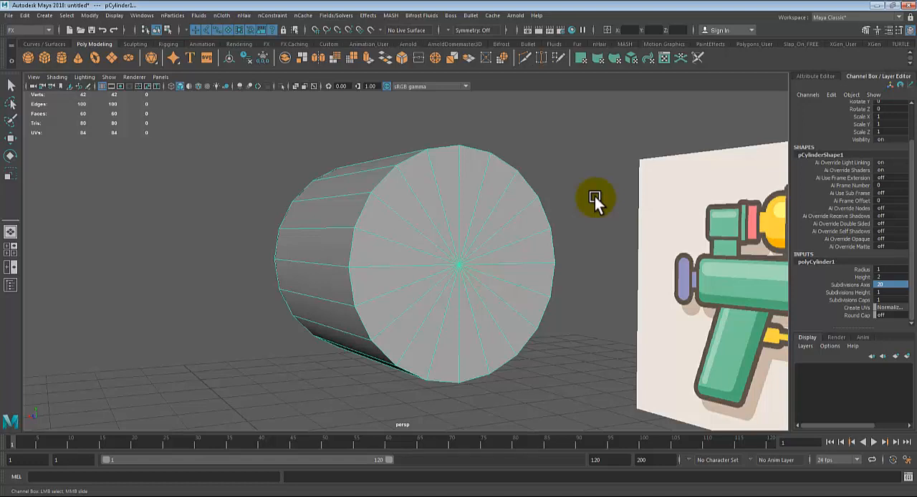
alt+drag(577, 237, 549, 309)
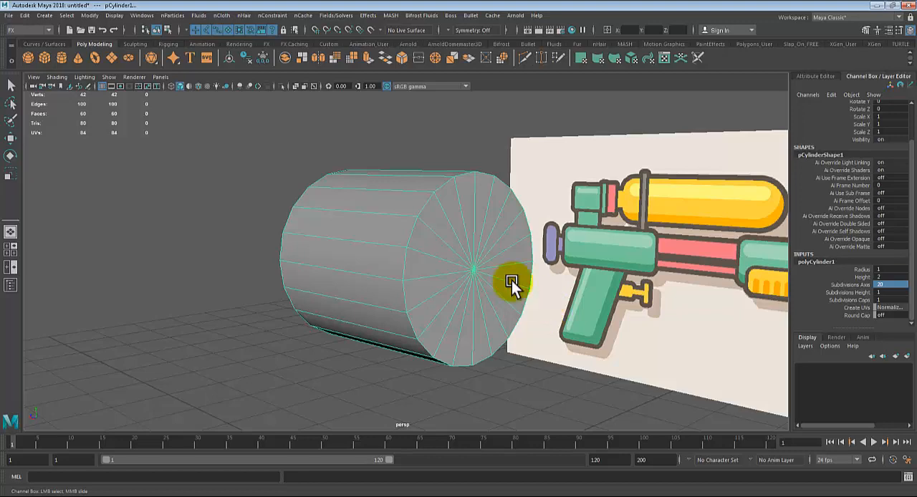
scroll(480, 258, down, 3)
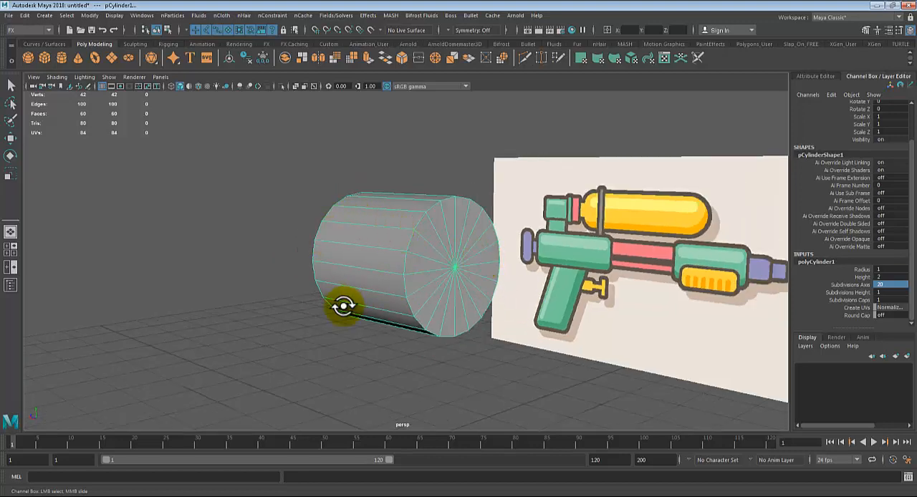
alt+drag(337, 303, 379, 310)
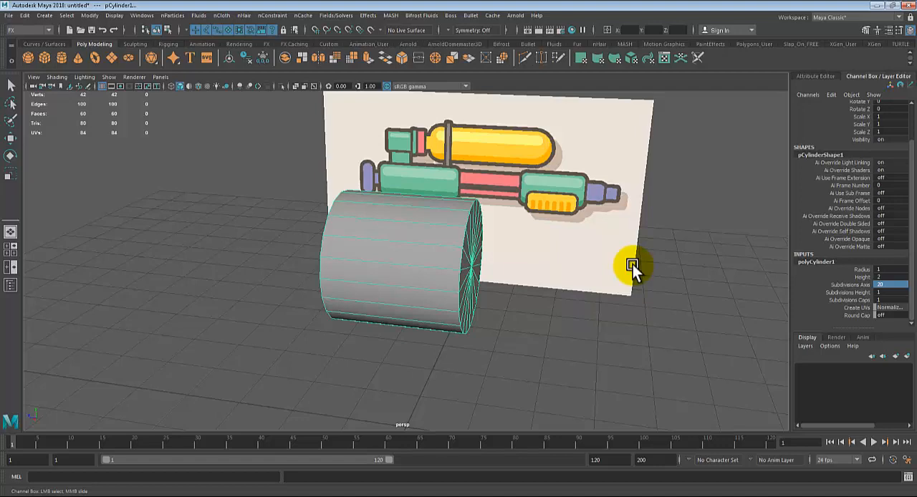
mouse_move(498, 284)
alt+mouse_down()
mouse_move(485, 280)
mouse_move(507, 273)
alt+mouse_up()
alt+right_drag(507, 273, 435, 285)
alt+drag(435, 285, 460, 309)
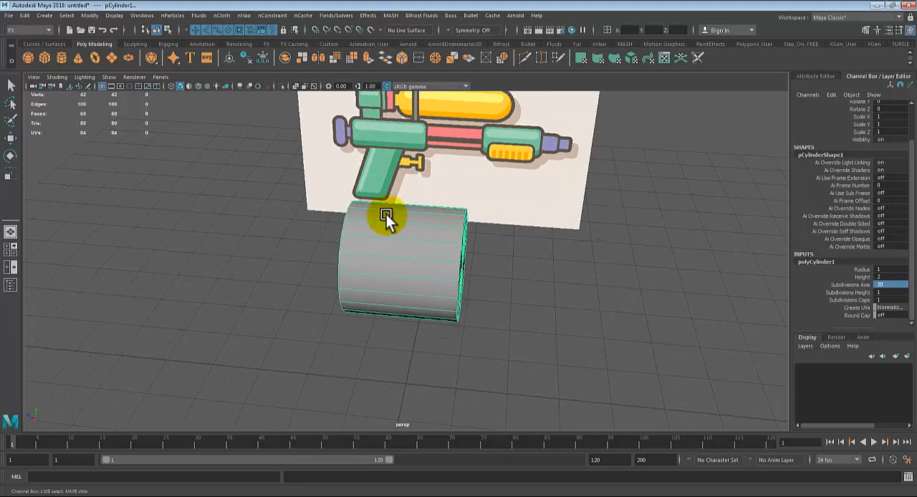
alt+drag(386, 214, 349, 220)
alt+right_drag(349, 220, 409, 303)
alt+drag(409, 303, 412, 318)
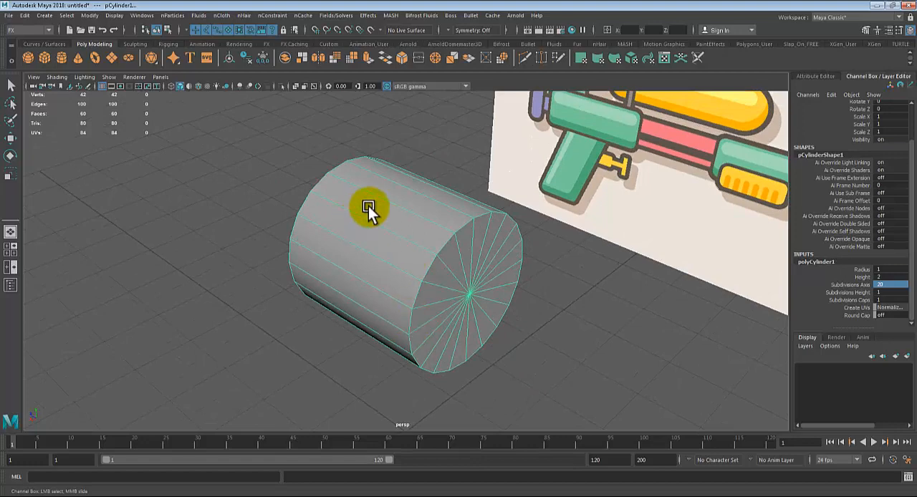
alt+drag(403, 331, 416, 299)
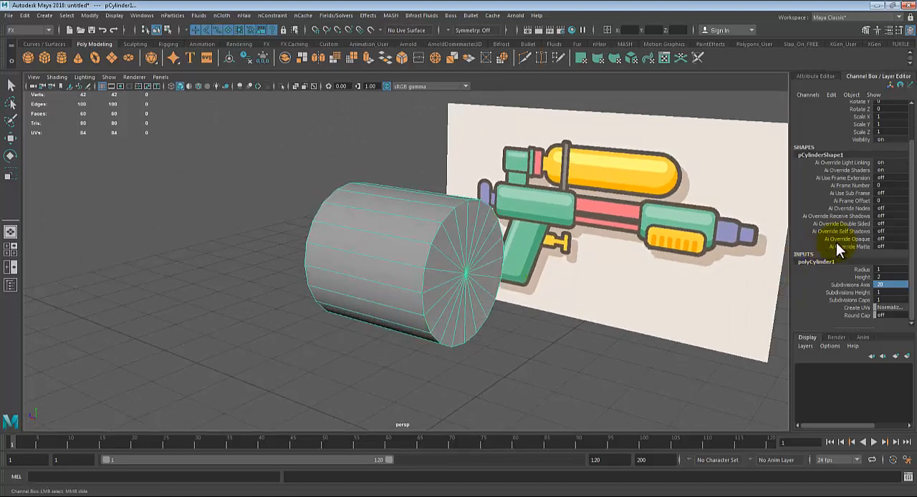
Step: Reduce the cylinder's Subdivisions Axis to 12
click(884, 285)
text(12)
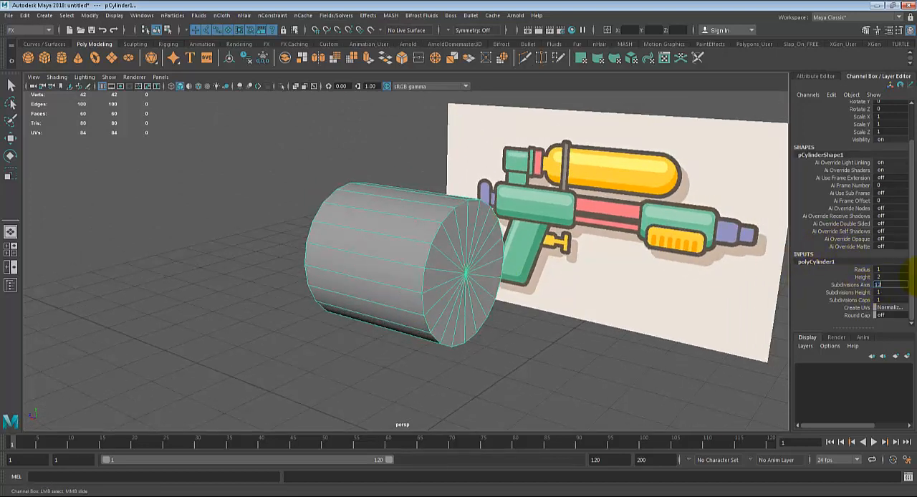
key(Return)
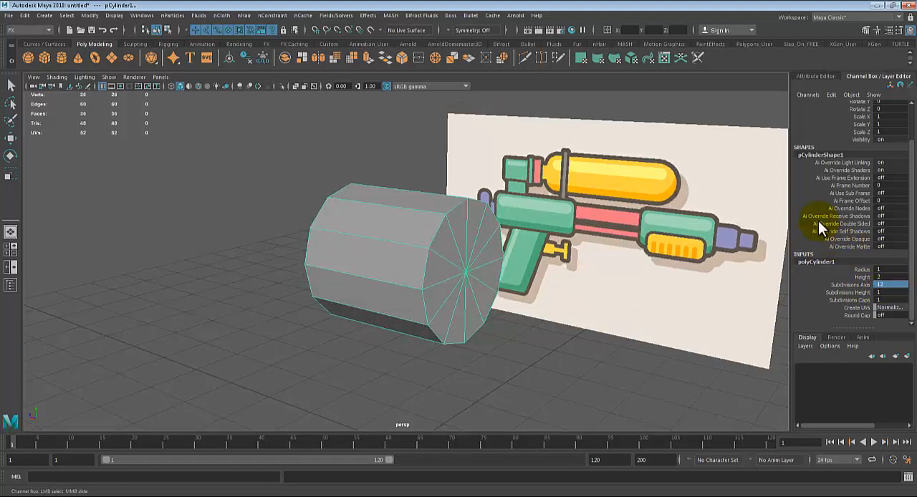
alt+drag(502, 302, 512, 307)
Step: Scale the cylinder down uniformly to about 0.38 in the side view
key(space)
key(space)
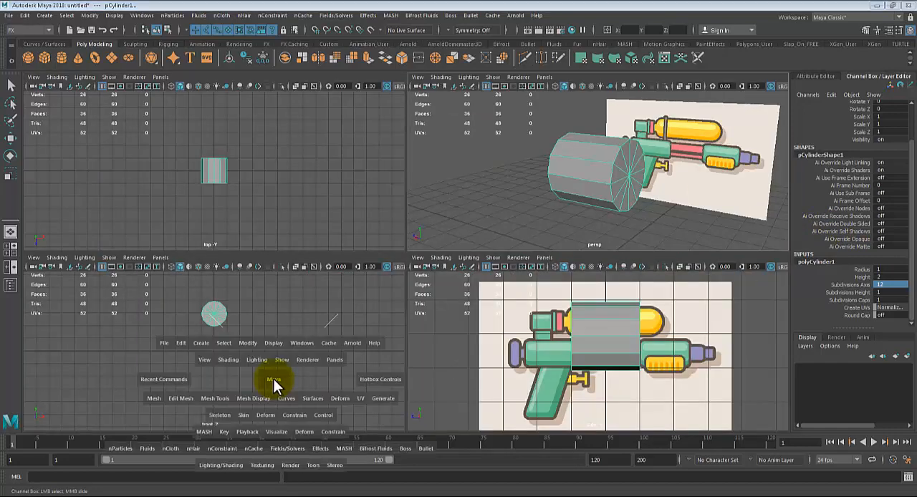
key(space)
key(space)
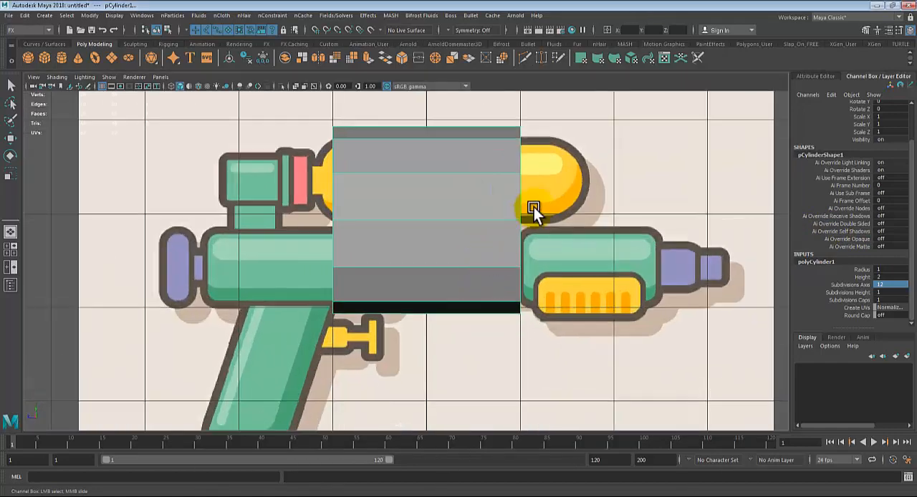
alt+middle_drag(534, 207, 479, 318)
key(r)
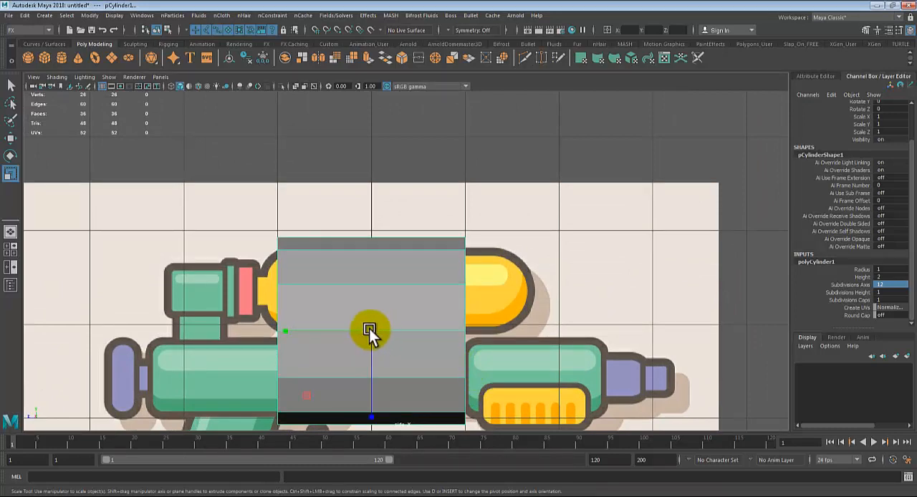
drag(372, 331, 271, 344)
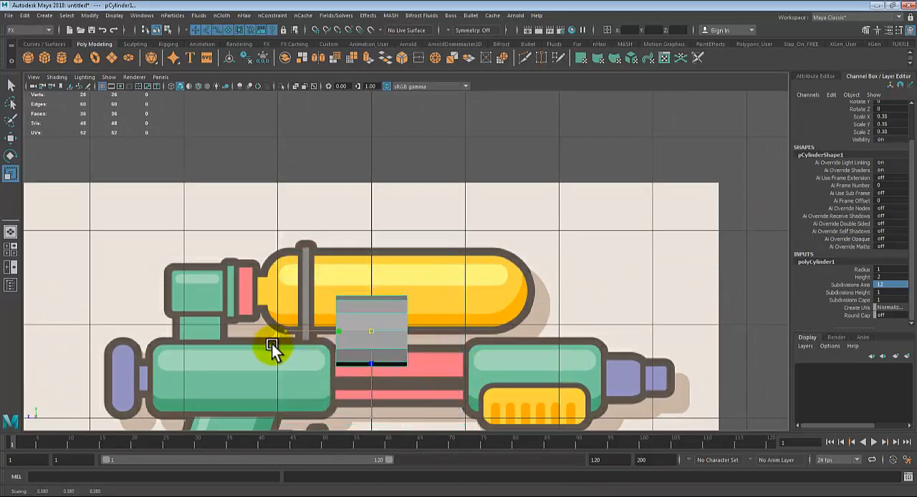
Step: Fit the cylinder to the yellow tank's thickness with uniform scale 0.456, placed at Translate Y 3.37 and Translate Z -0.351
key(w)
drag(359, 329, 402, 283)
key(r)
key(w)
key(4)
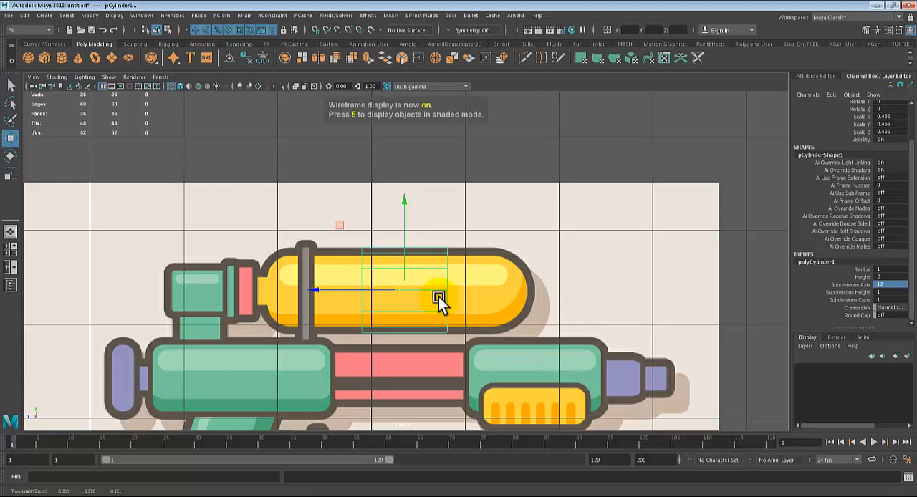
key(5)
Step: Turn on X-Ray shading in the side view so the tank image shows through the cylinder
scroll(402, 329, up, 1)
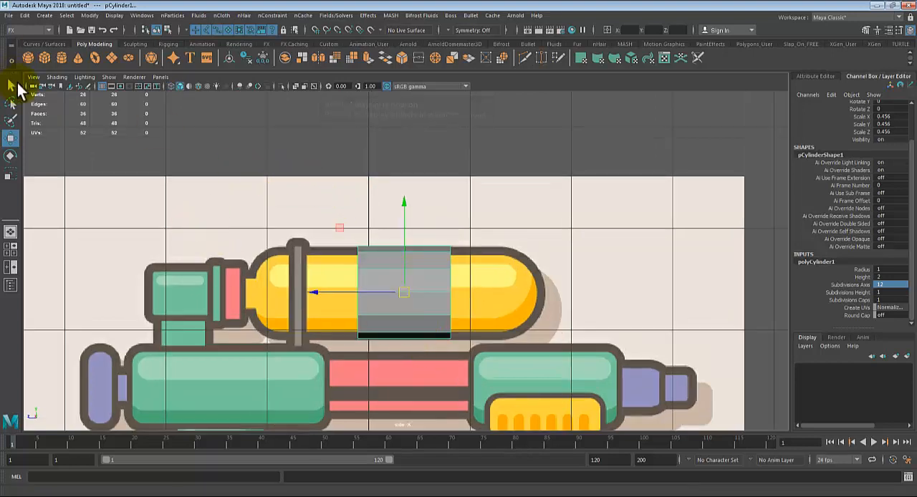
click(55, 77)
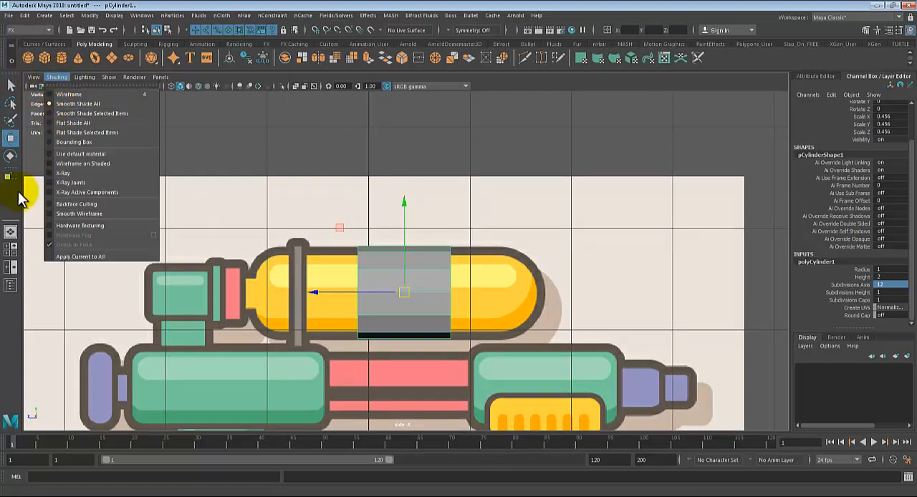
click(72, 174)
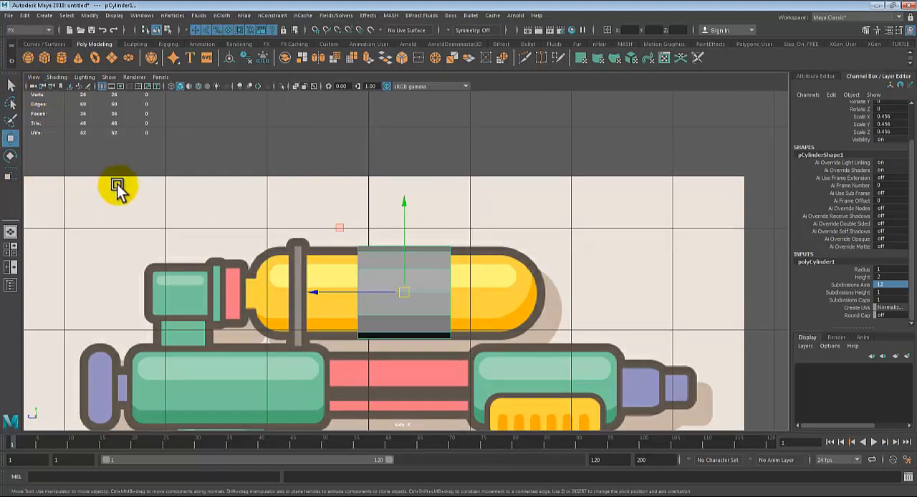
click(630, 287)
scroll(616, 281, up, 3)
Step: Stretch the cylinder along the straight part of the yellow tank by moving the vertices of its front and rear ends outward
click(391, 272)
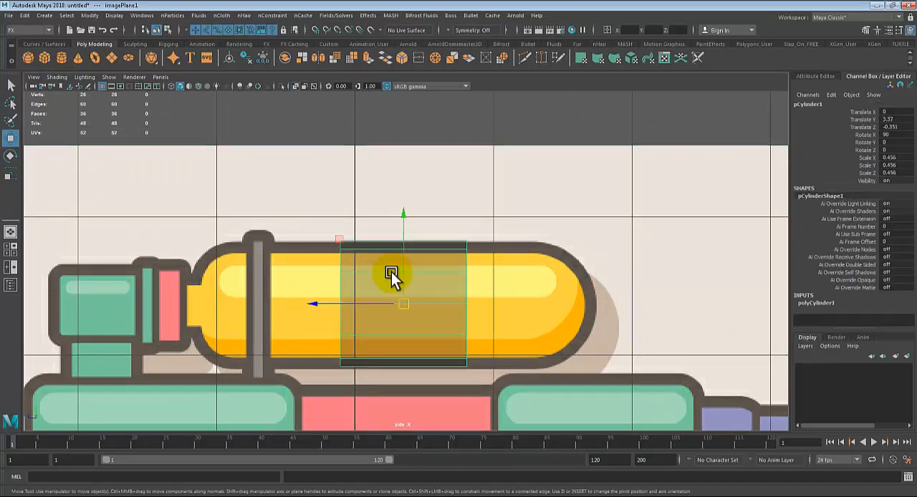
right_click(425, 248)
click(586, 209)
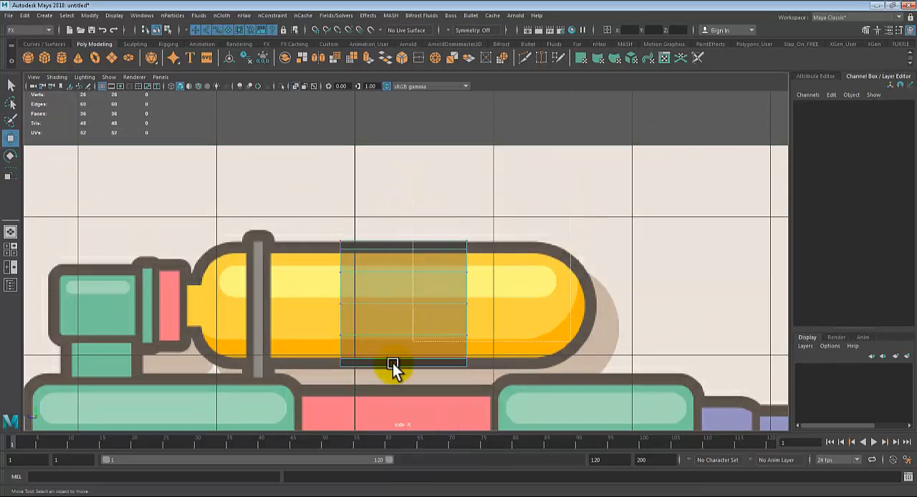
drag(392, 363, 386, 384)
drag(378, 300, 463, 303)
drag(259, 198, 371, 374)
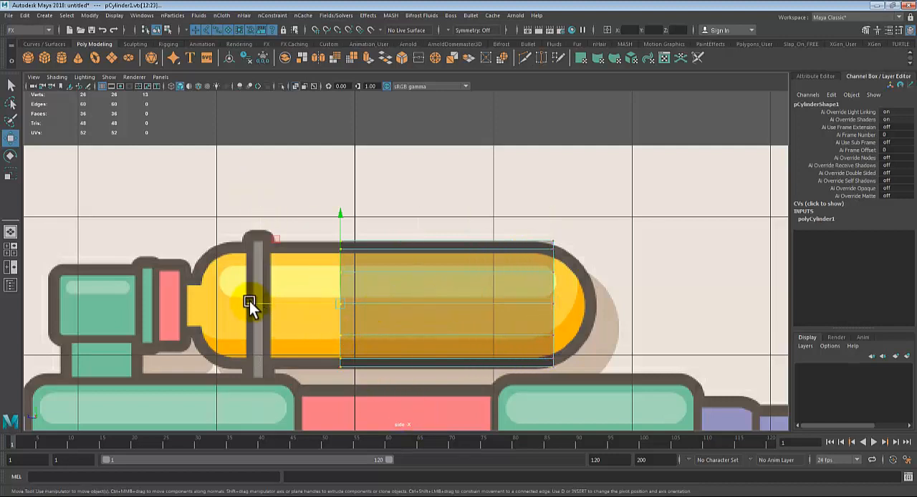
middle_drag(247, 302, 128, 315)
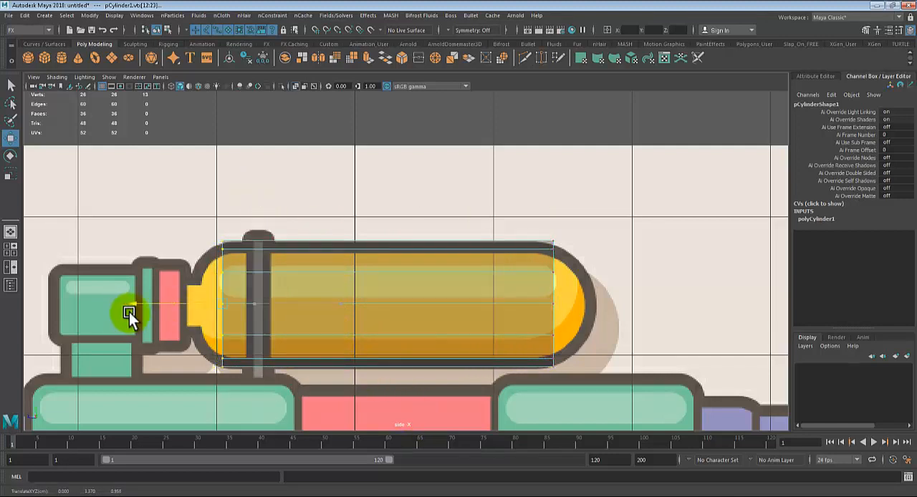
Step: Select only the cylinder's front end cap faces in the perspective view, excluding the side faces
key(space)
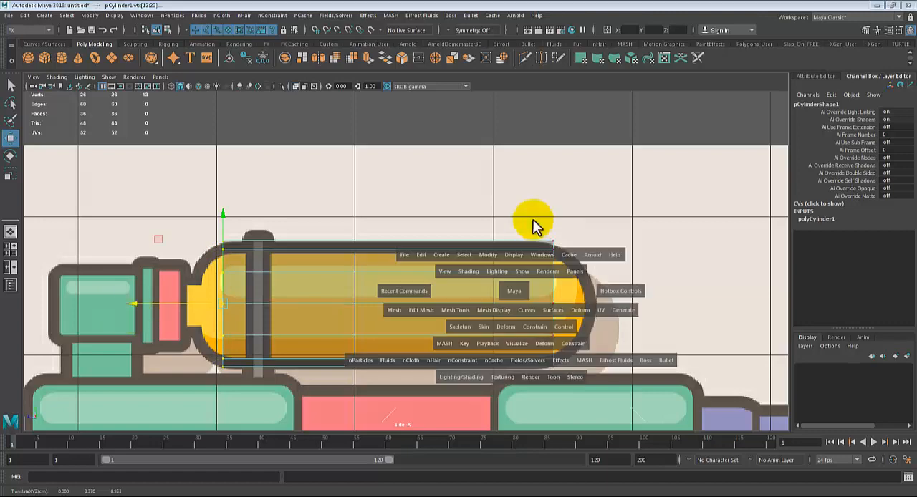
key(space)
alt+drag(475, 266, 515, 242)
key(q)
right_drag(503, 178, 506, 204)
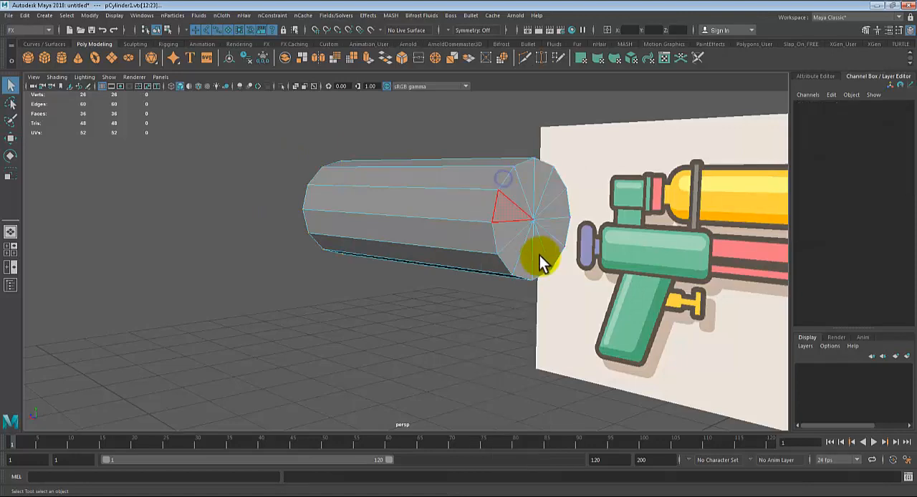
alt+drag(539, 256, 370, 305)
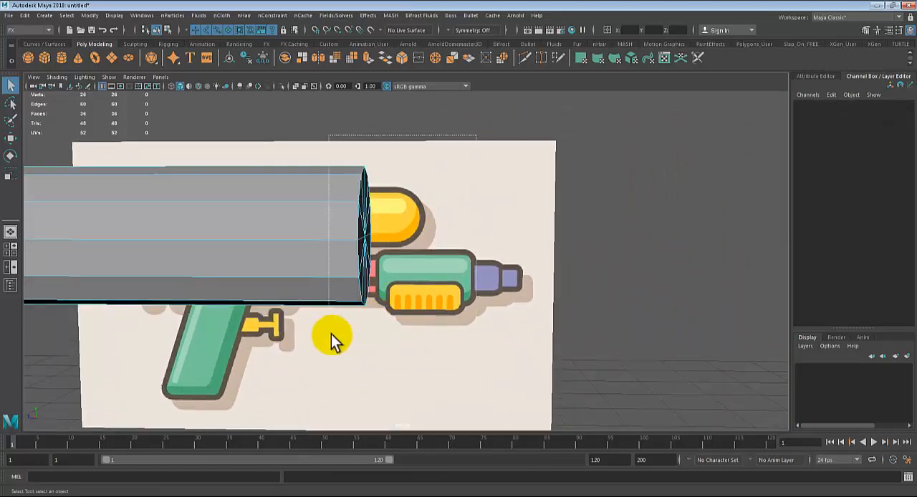
drag(331, 334, 328, 336)
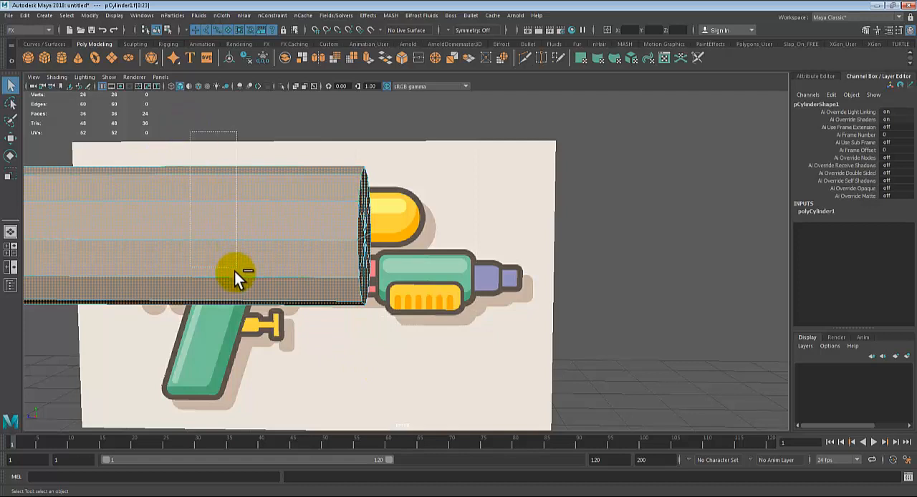
ctrl+drag(234, 272, 262, 375)
scroll(420, 239, down, 2)
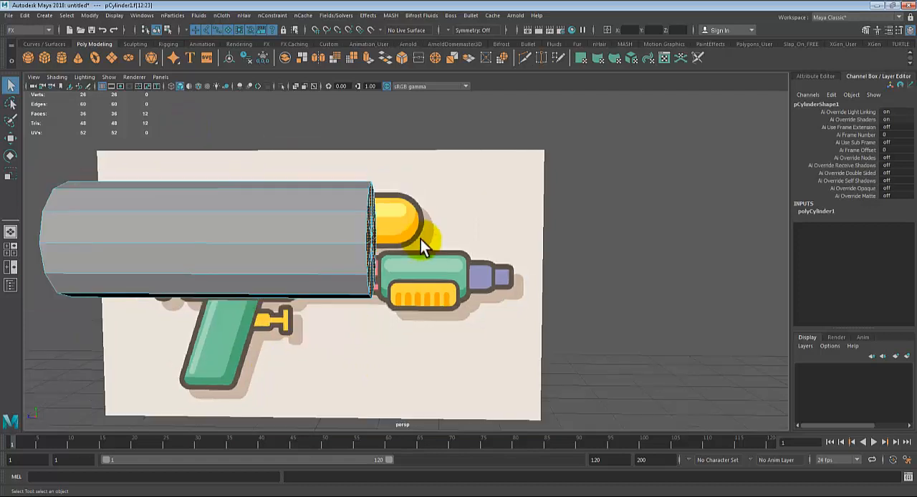
Step: Try selecting the triangular faces of the cylinder's front end cap one at a time
alt+drag(420, 239, 410, 247)
click(433, 234)
click(333, 227)
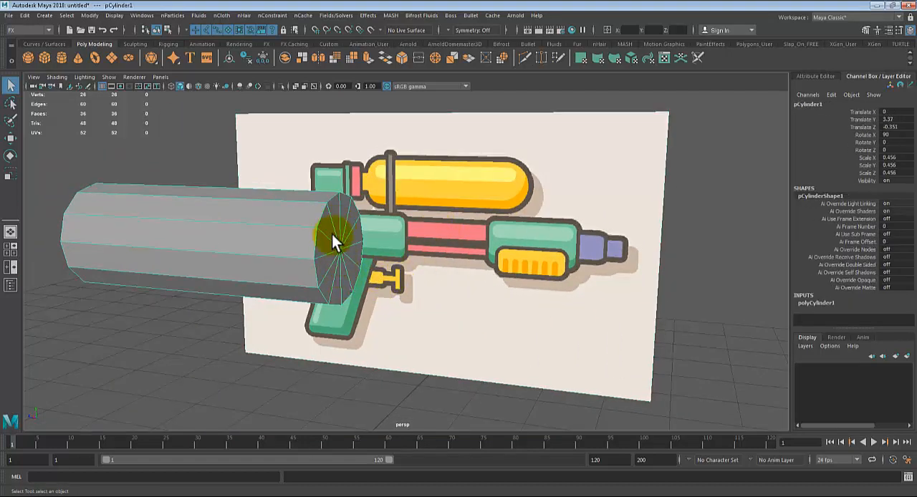
right_drag(333, 208, 334, 228)
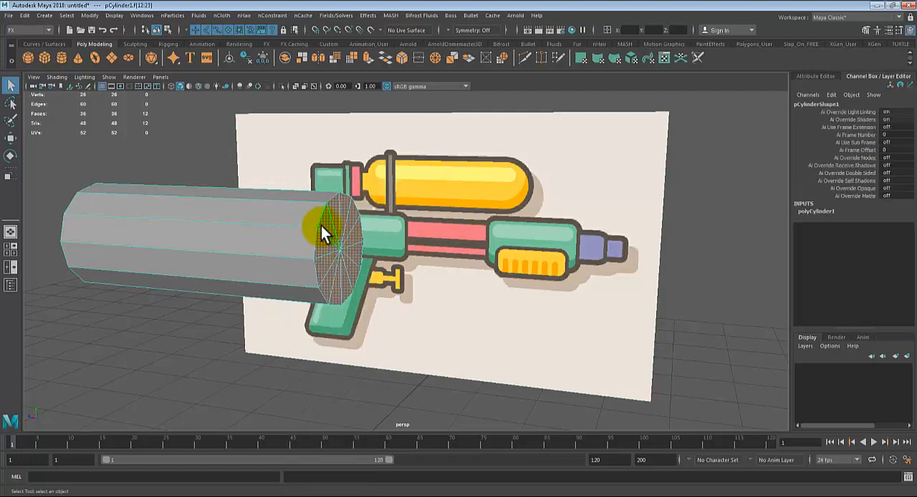
click(334, 222)
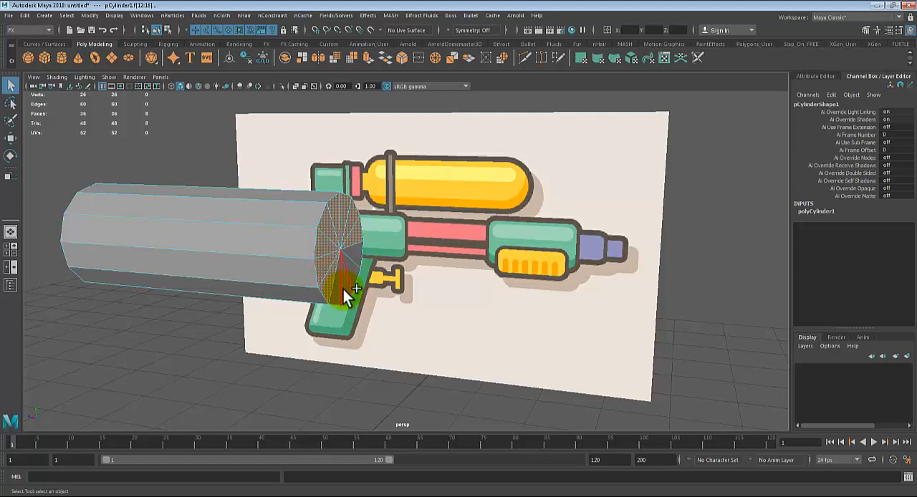
alt+drag(475, 258, 484, 259)
click(485, 259)
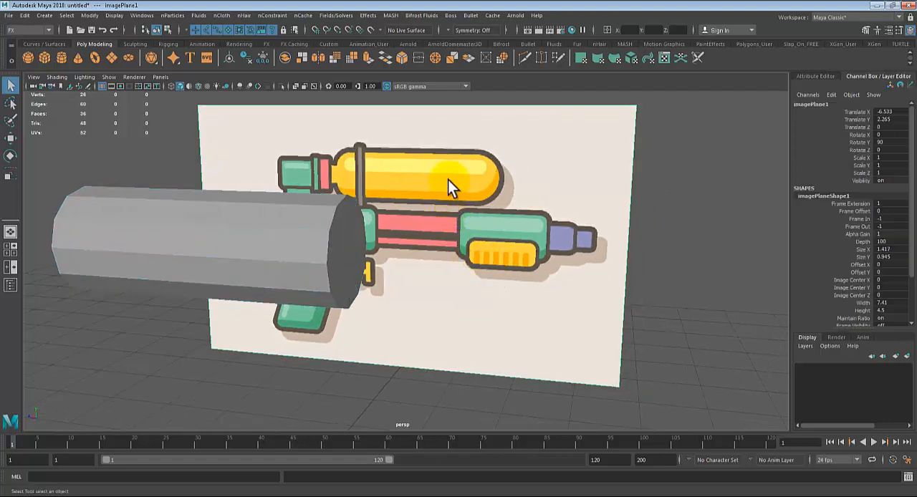
Step: Box-select all the cylinder's faces, excluding the side faces so only the front end cap stays selected
click(346, 242)
right_drag(347, 200, 343, 221)
drag(315, 333, 316, 333)
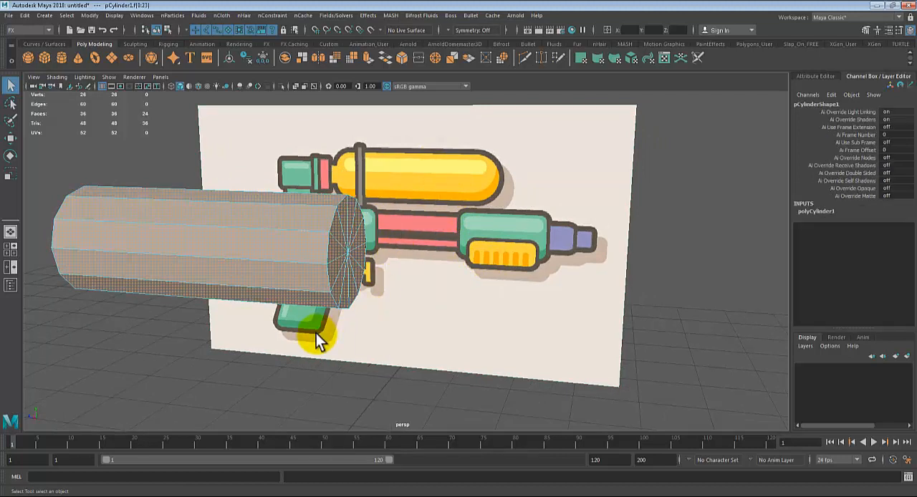
ctrl+drag(232, 164, 212, 349)
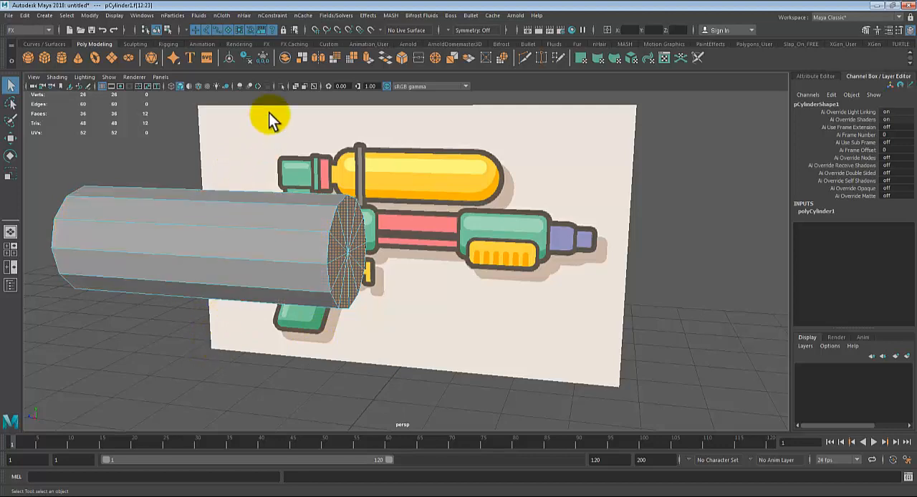
Step: Extrude the front end cap faces, scale them inward uniformly and pull them outward to start the tank's rounded nose
alt+drag(235, 294, 204, 304)
alt+right_drag(204, 304, 322, 326)
alt+middle_drag(322, 326, 429, 332)
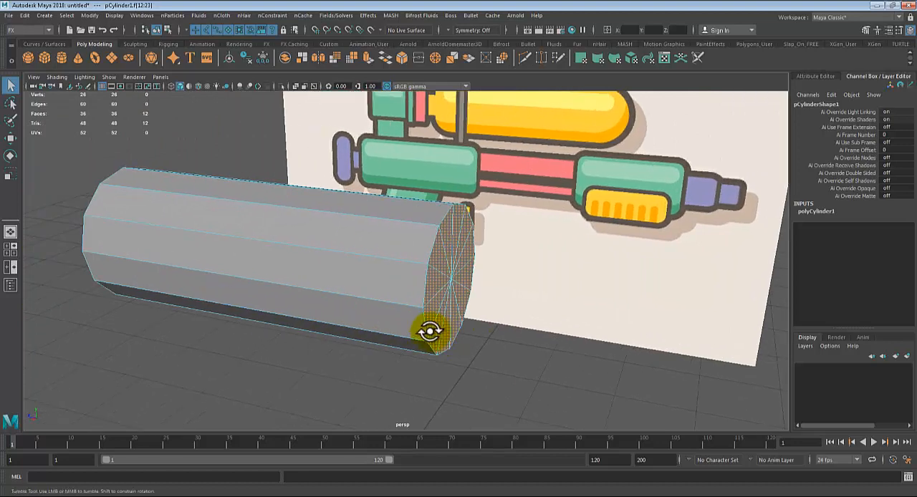
alt+drag(429, 331, 424, 329)
alt+middle_drag(424, 329, 375, 341)
key(ctrl+e)
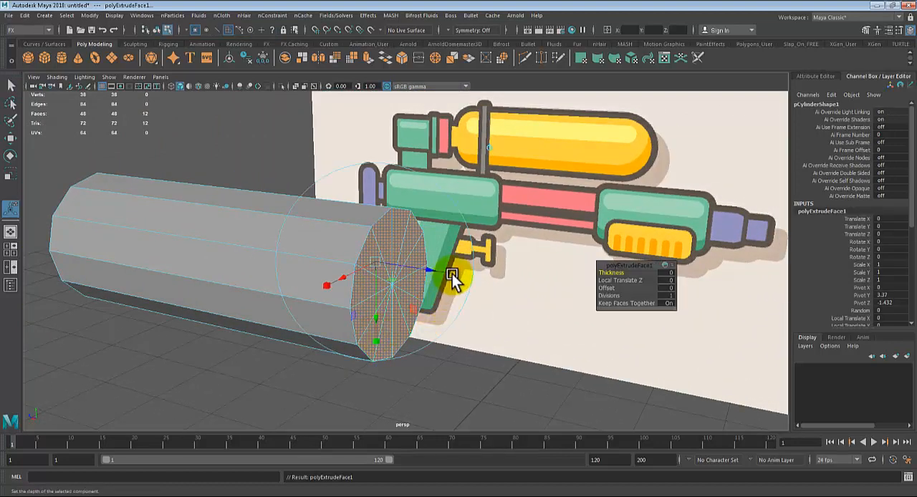
scroll(461, 329, up, 3)
alt+drag(461, 329, 456, 305)
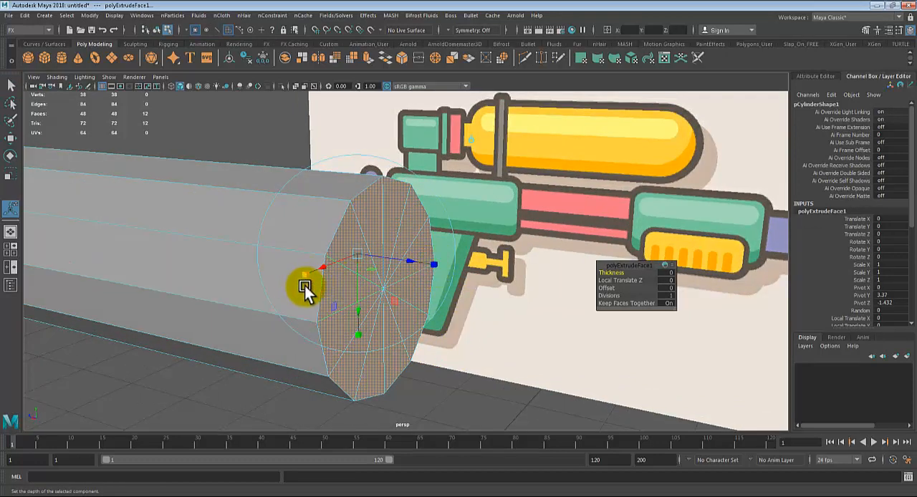
click(430, 262)
drag(355, 254, 412, 311)
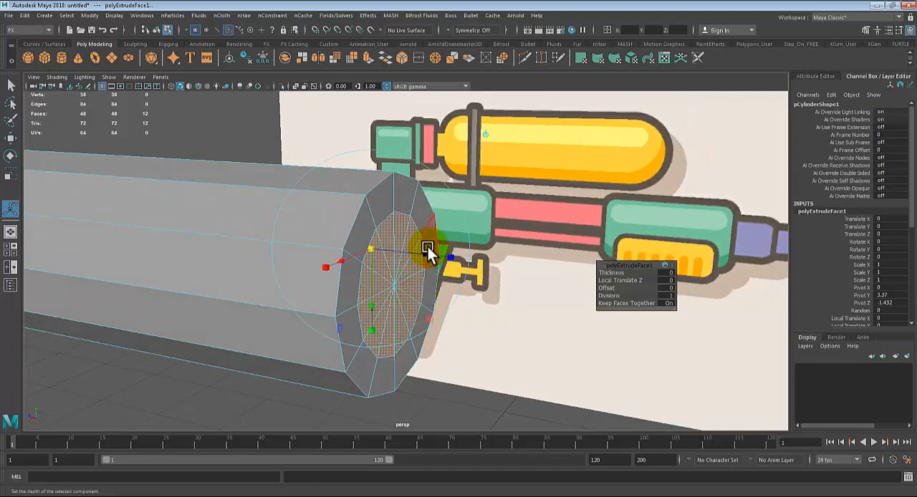
drag(426, 250, 448, 258)
Step: Extrude the front cap faces a second time, shrinking them further and moving them outward to continue the rounded nose
key(ctrl+e)
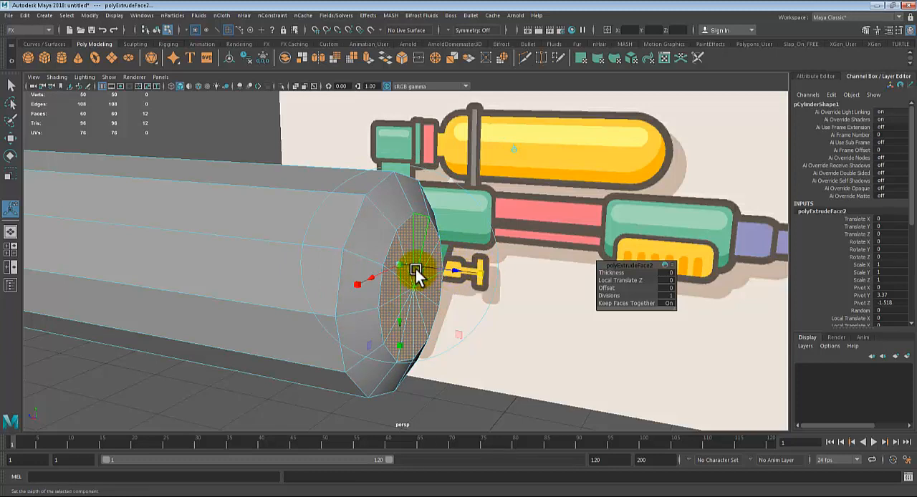
drag(402, 260, 371, 261)
drag(461, 268, 480, 288)
key(q)
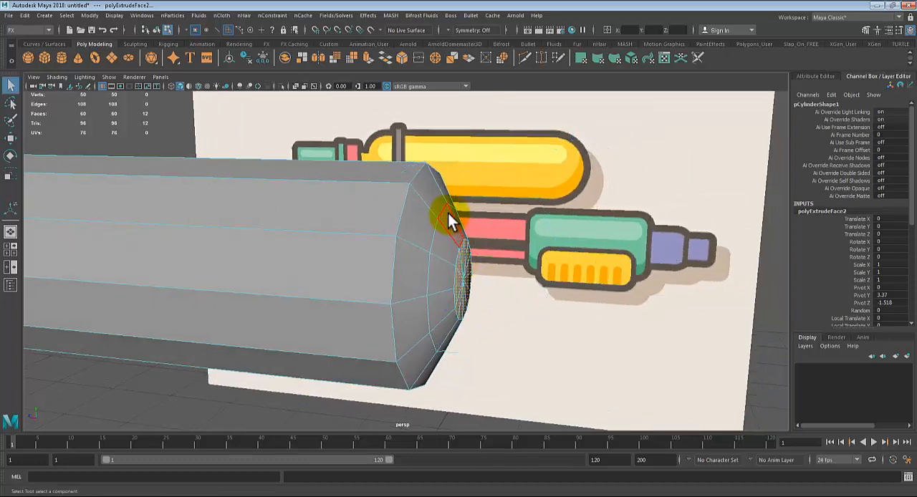
Step: Select the middle edge loop of the front nose and scale it up slightly for a rounder profile
click(443, 215)
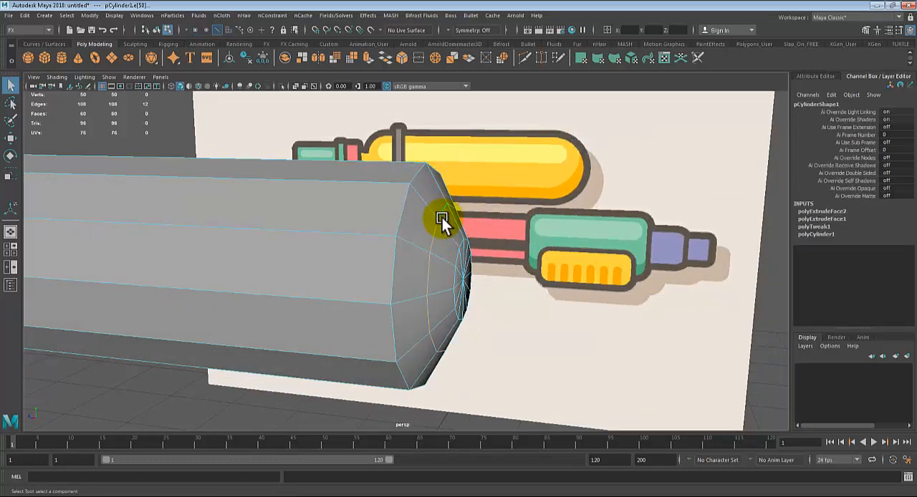
key(w)
key(r)
drag(448, 280, 459, 278)
click(573, 311)
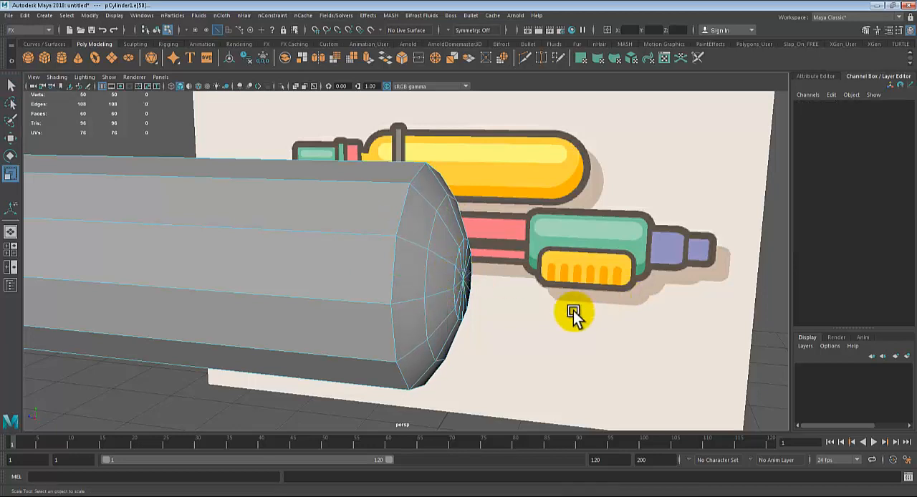
Step: In the side view, move the vertices of both extruded front rings outward toward the yellow tank's rounded outline
alt+drag(573, 311, 509, 294)
right_drag(468, 236, 498, 174)
key(space)
key(space)
scroll(611, 342, up, 5)
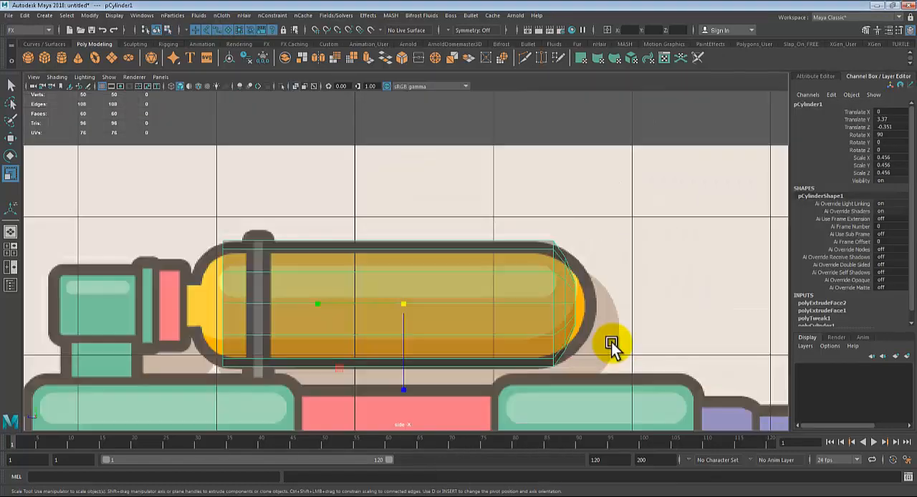
right_drag(558, 266, 494, 215)
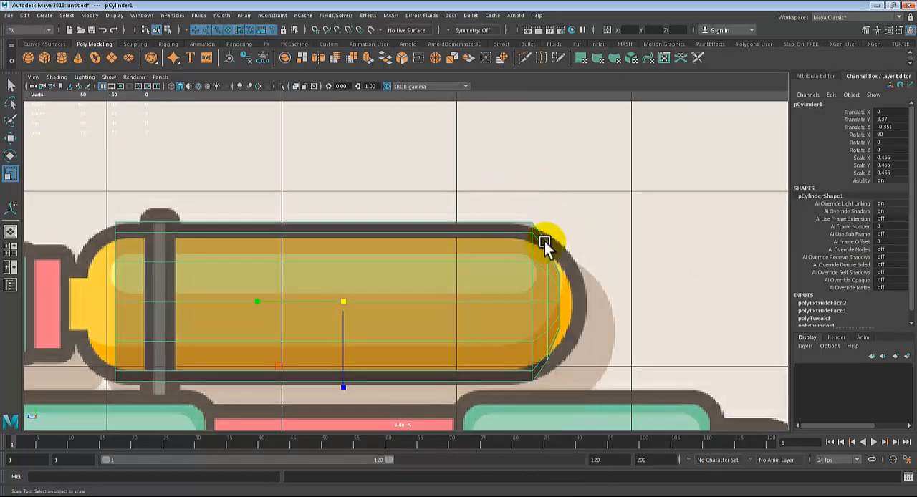
drag(552, 332, 576, 208)
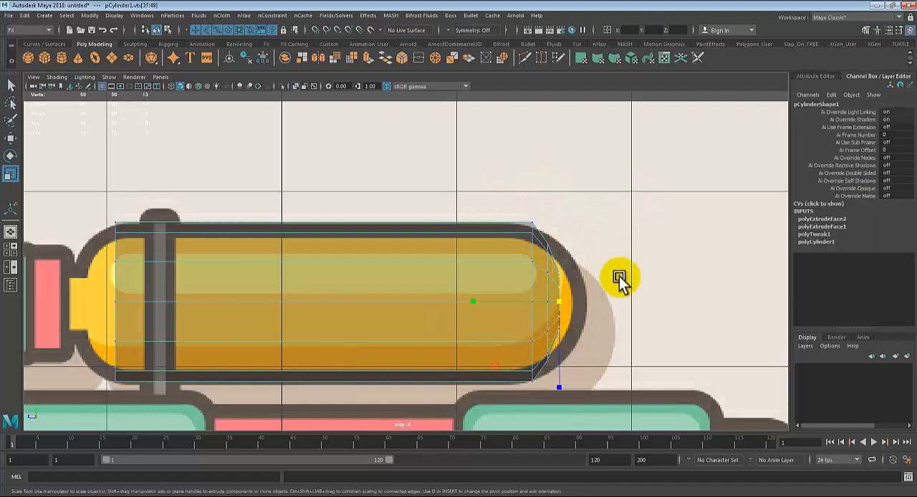
key(w)
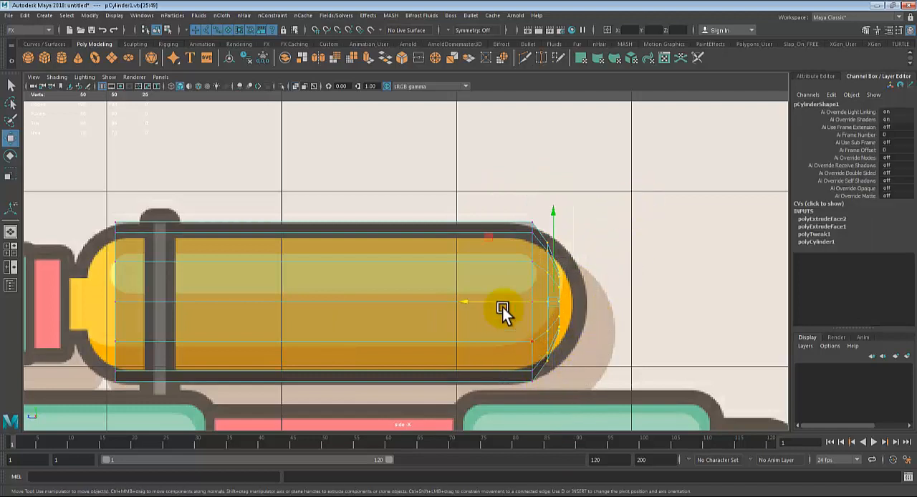
drag(465, 298, 486, 300)
Step: Move only the frontmost ring's vertices out to the tip of the yellow tank, then return to object selection
drag(661, 251, 571, 362)
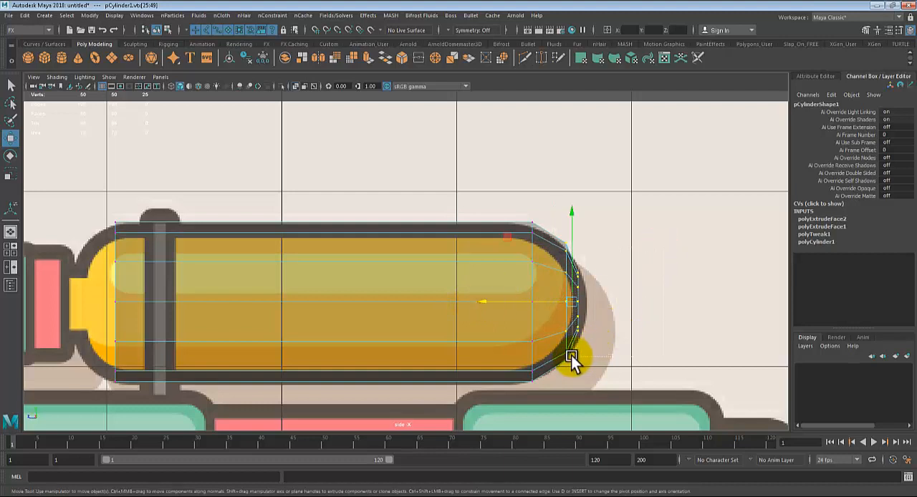
click(500, 299)
key(ctrl+z)
drag(489, 300, 495, 299)
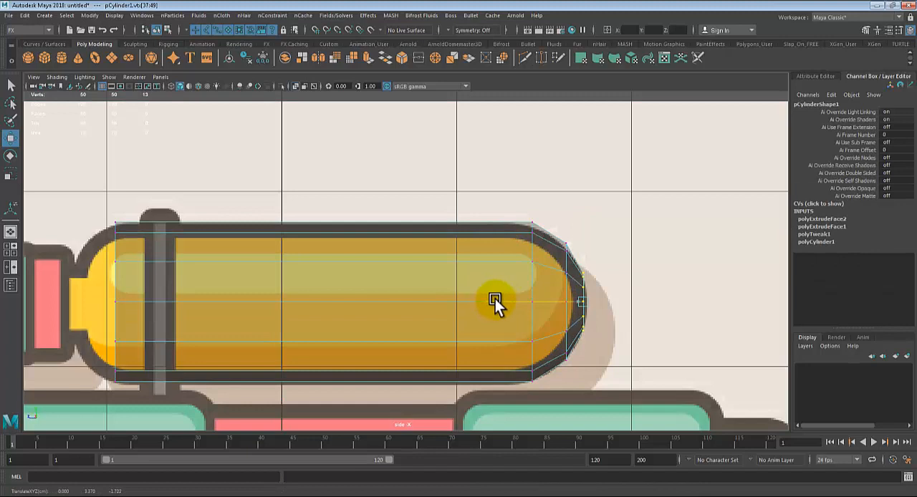
key(q)
right_drag(481, 260, 521, 186)
alt+middle_drag(334, 339, 417, 339)
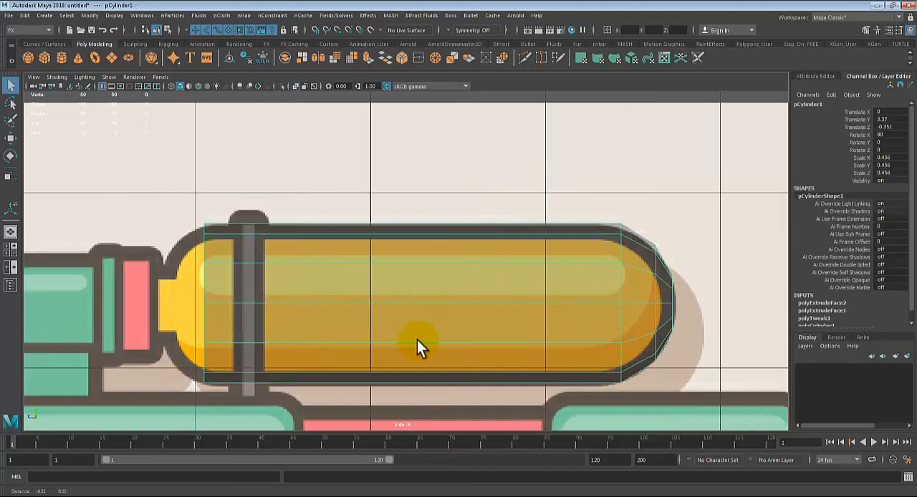
Step: Select only the rear end cap faces in the perspective view, removing the side faces, and check the selection in wireframe
key(space)
alt+drag(495, 172, 434, 218)
key(space)
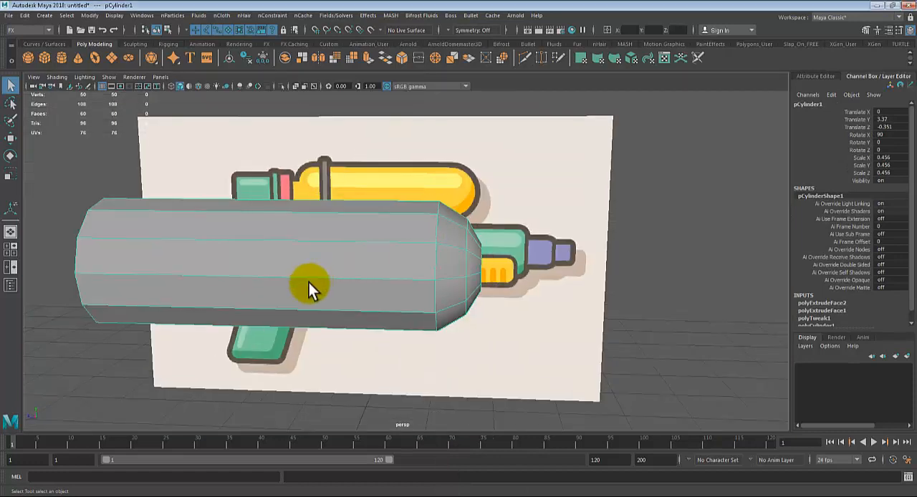
alt+drag(308, 283, 372, 286)
right_drag(206, 200, 200, 256)
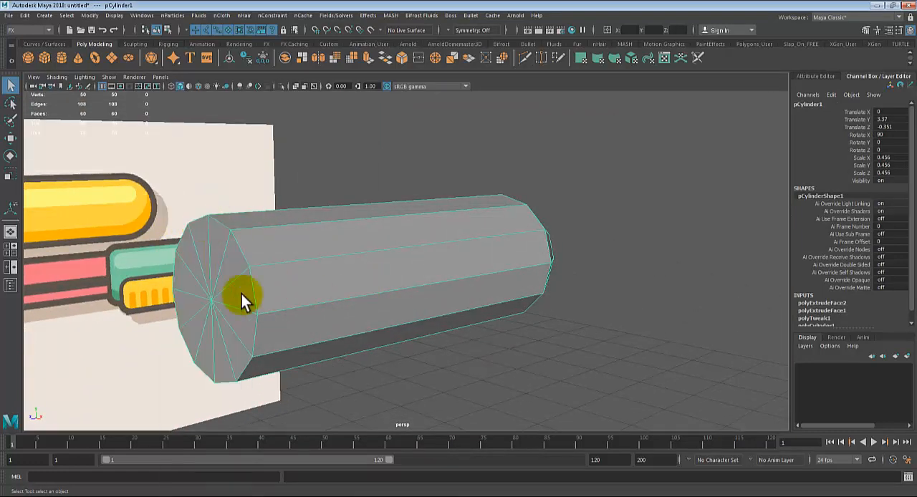
alt+drag(246, 300, 321, 295)
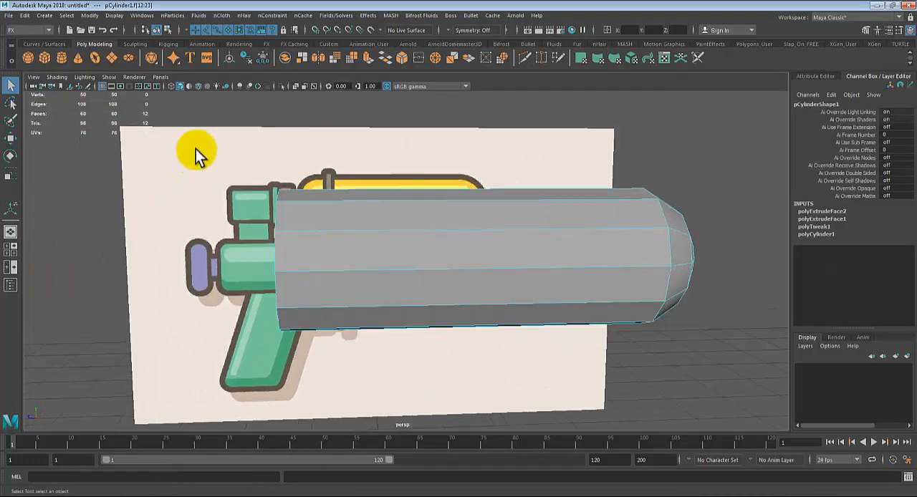
key(shift+period)
alt+drag(328, 354, 346, 302)
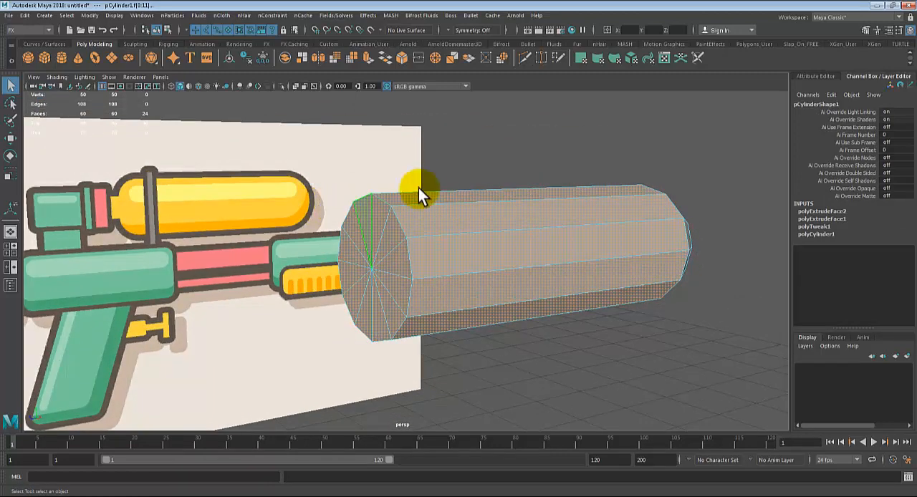
drag(476, 153, 528, 384)
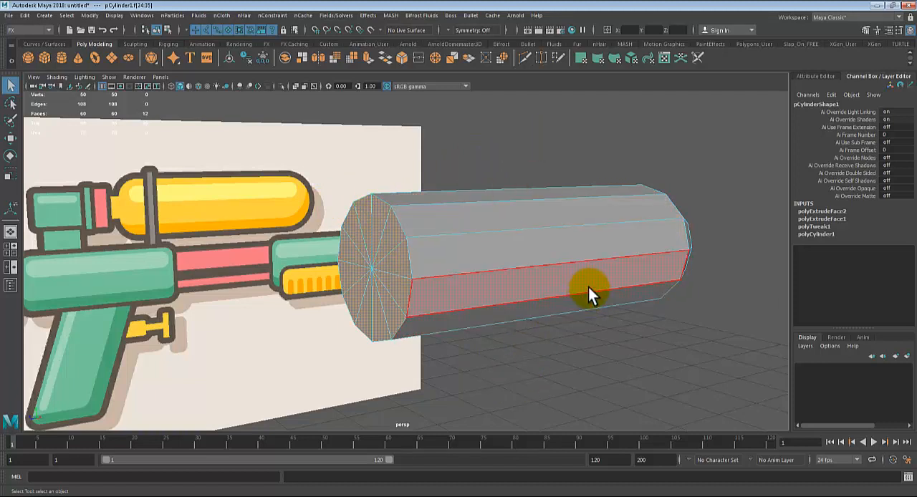
key(4)
mouse_move(588, 288)
alt+mouse_down()
mouse_move(578, 315)
mouse_move(522, 308)
mouse_move(636, 310)
mouse_move(619, 314)
mouse_move(629, 317)
alt+mouse_up()
key(5)
Step: Extrude the rear end cap faces, scale them inward uniformly and move them outward by about 0.117 in Local Translate Z
key(ctrl+e)
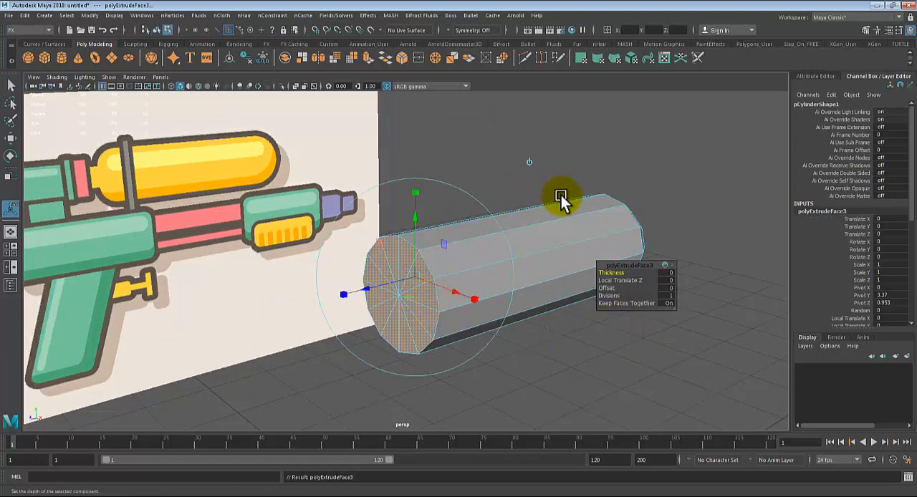
click(472, 298)
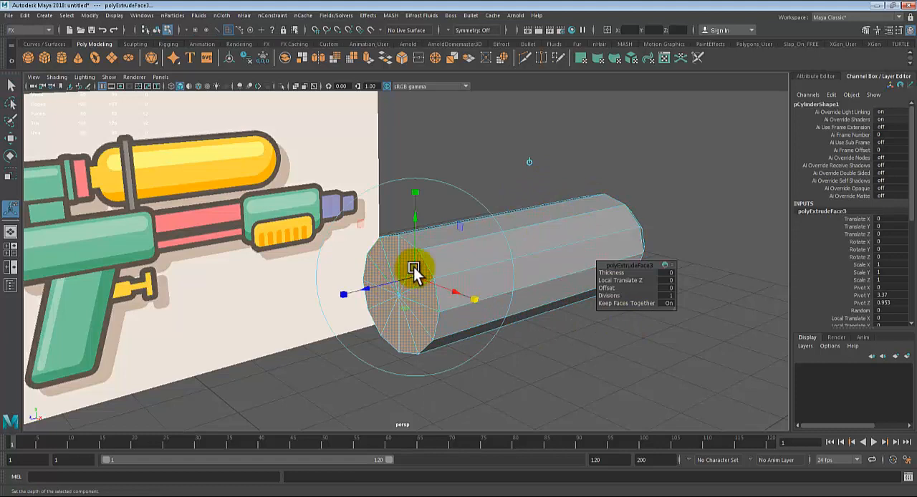
drag(414, 273, 387, 277)
alt+drag(429, 336, 406, 330)
alt+right_drag(406, 330, 432, 348)
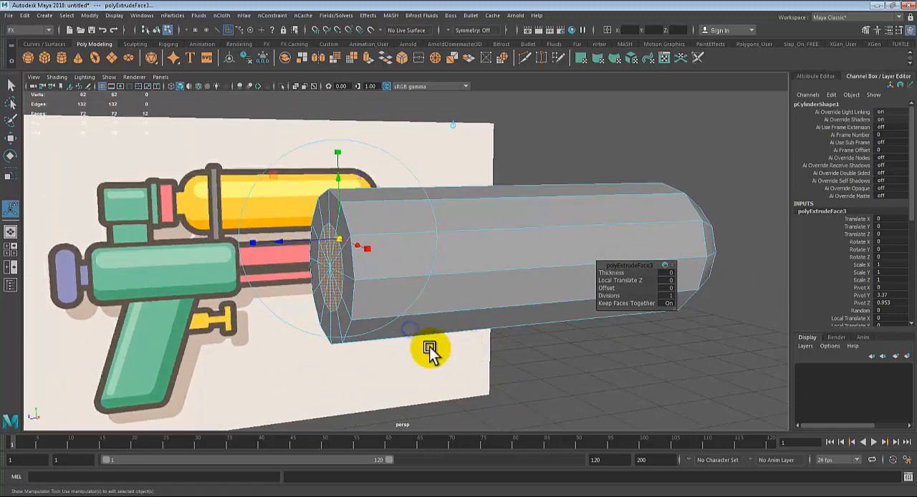
drag(280, 241, 257, 239)
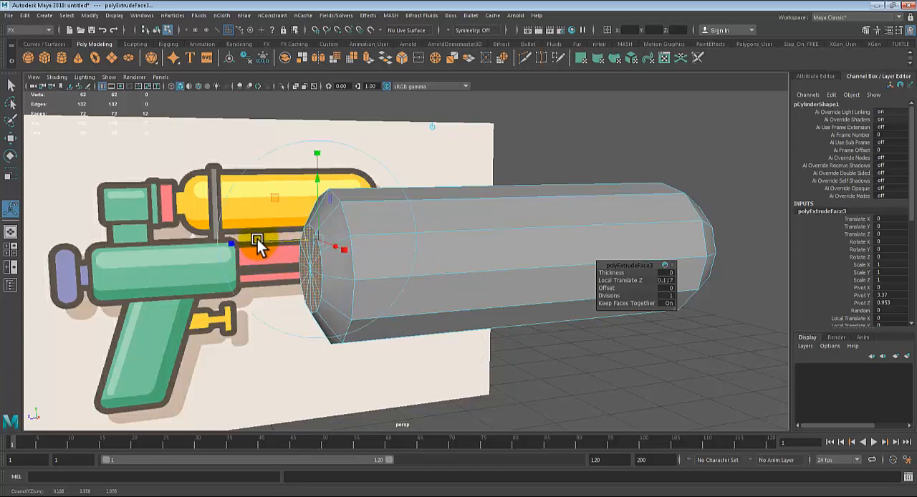
Step: Extrude the rear cap faces again, scaling them smaller and moving them slightly outward to round off the rear end
key(ctrl+e)
alt+drag(462, 339, 479, 335)
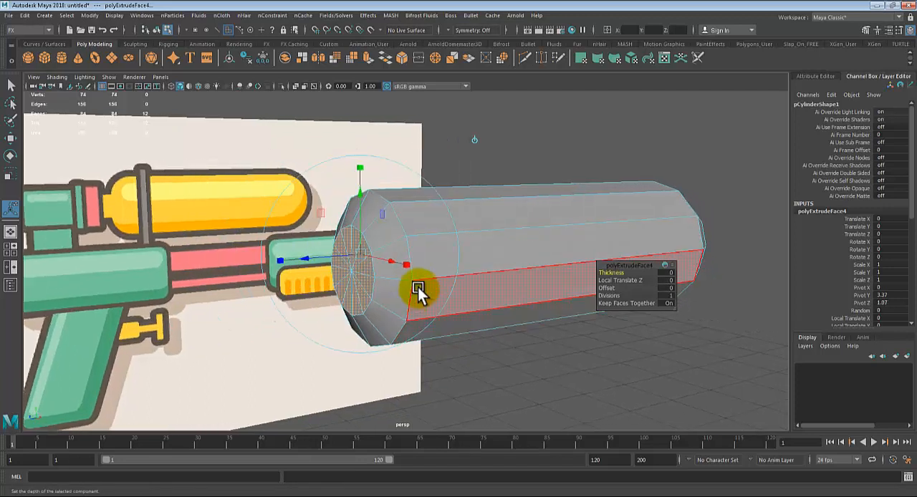
drag(404, 269, 295, 260)
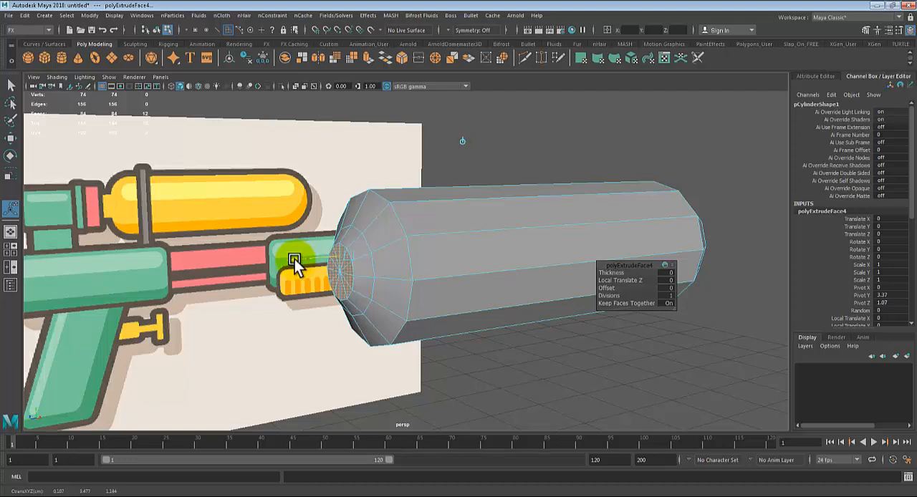
Step: Select the middle edge loop of the rear end and scale it up slightly for a smoother curve
alt+drag(368, 268, 348, 292)
right_drag(341, 204, 369, 180)
double_click(341, 253)
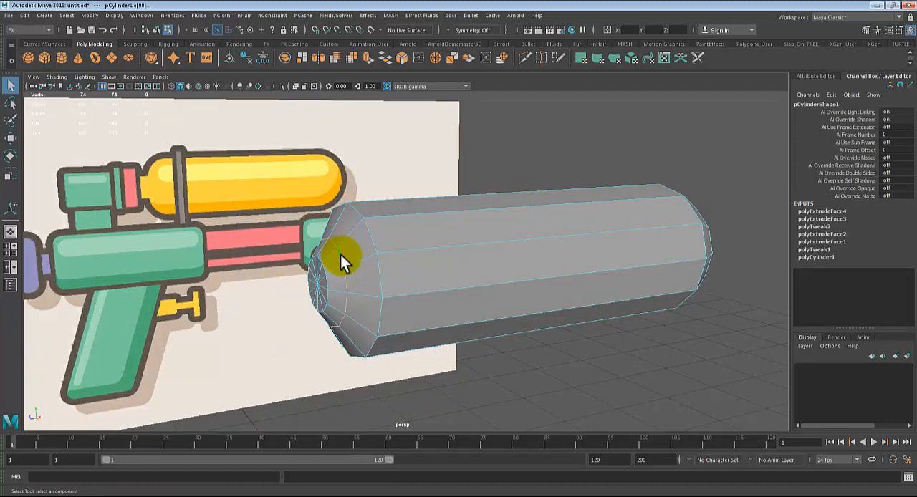
key(r)
drag(324, 280, 350, 287)
Step: In the side view, select all the rear end vertices and move them slightly inward toward the middle of the tank
key(space)
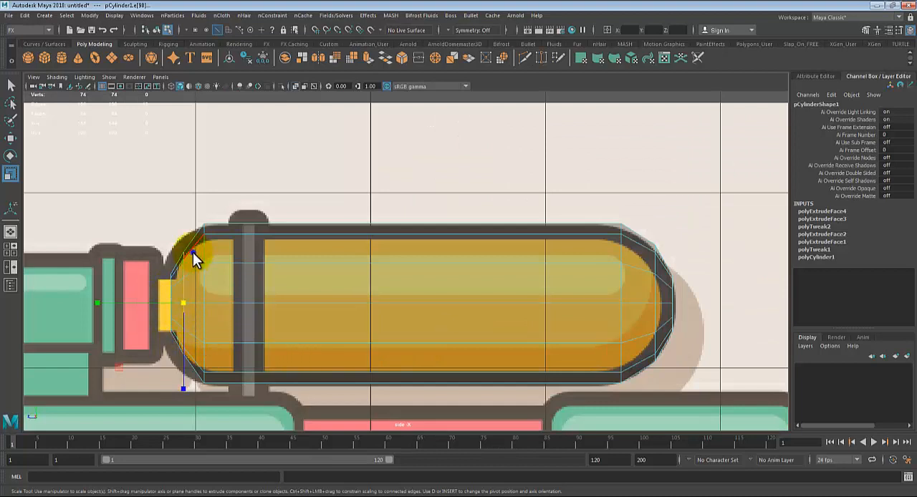
right_drag(192, 252, 164, 188)
drag(145, 204, 243, 403)
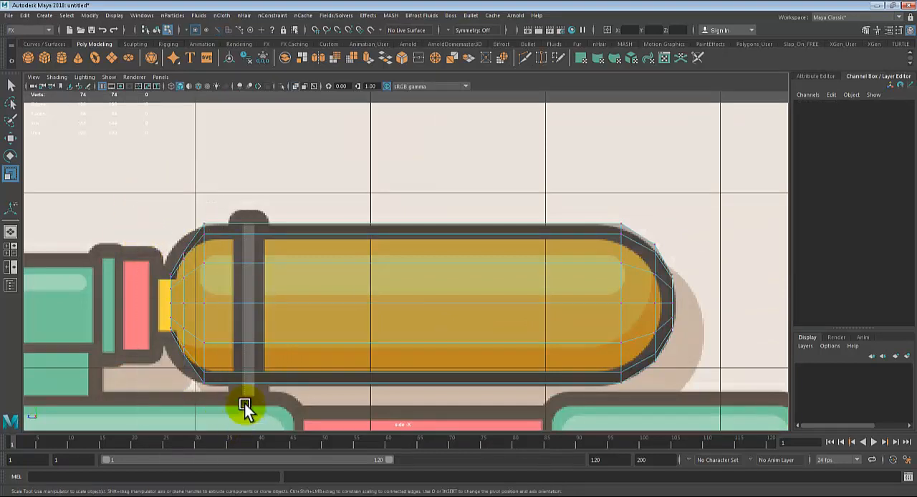
key(w)
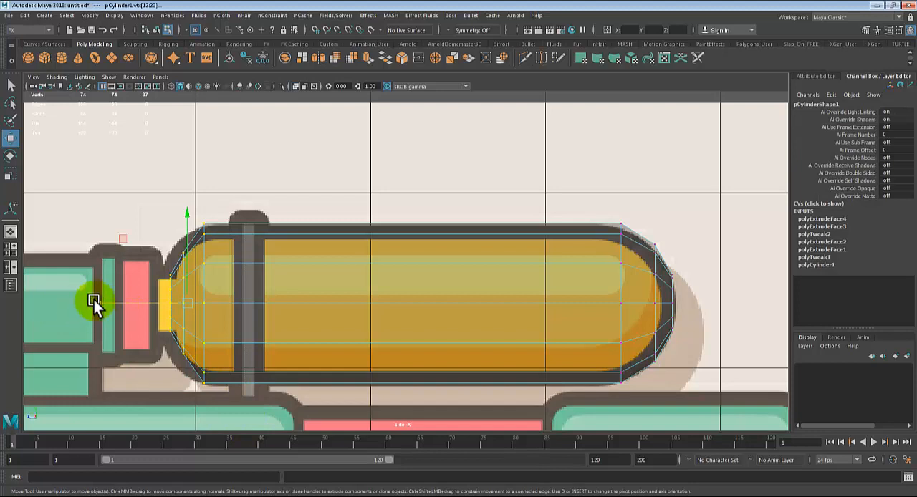
drag(94, 300, 100, 300)
key(q)
right_drag(244, 263, 317, 178)
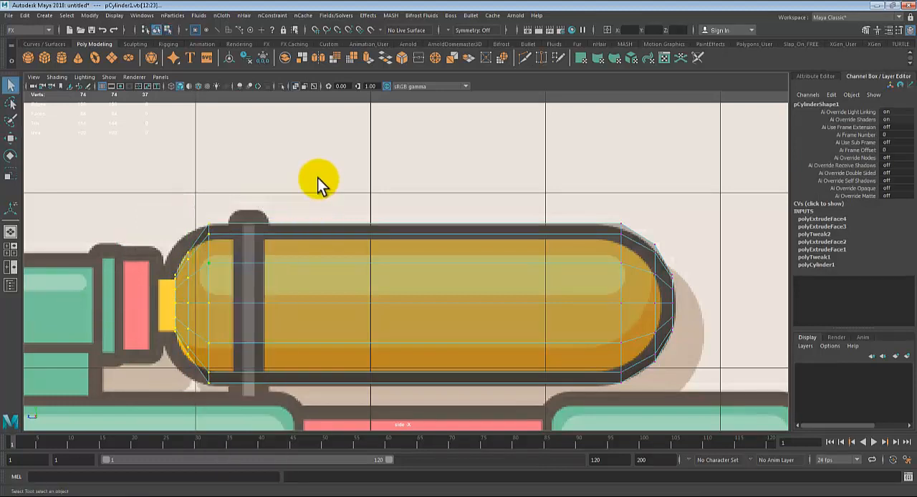
Step: Inspect the rounded tank in the perspective view with the smooth mesh preview, and return it to the unsmoothed display
key(space)
key(space)
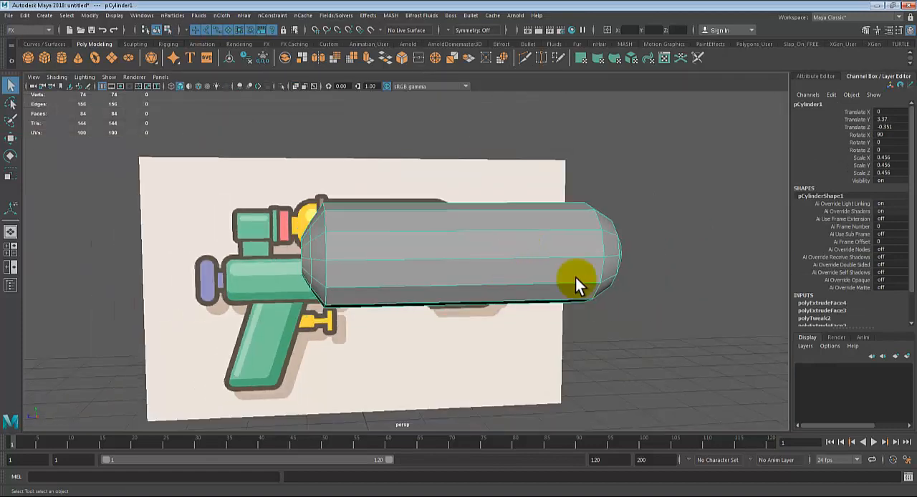
click(669, 320)
alt+drag(670, 319, 594, 327)
click(413, 271)
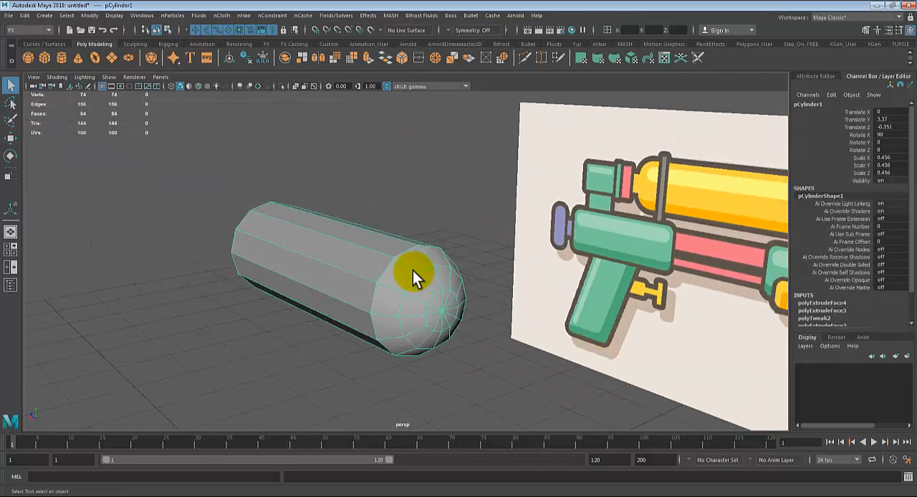
click(389, 172)
alt+drag(359, 322, 324, 253)
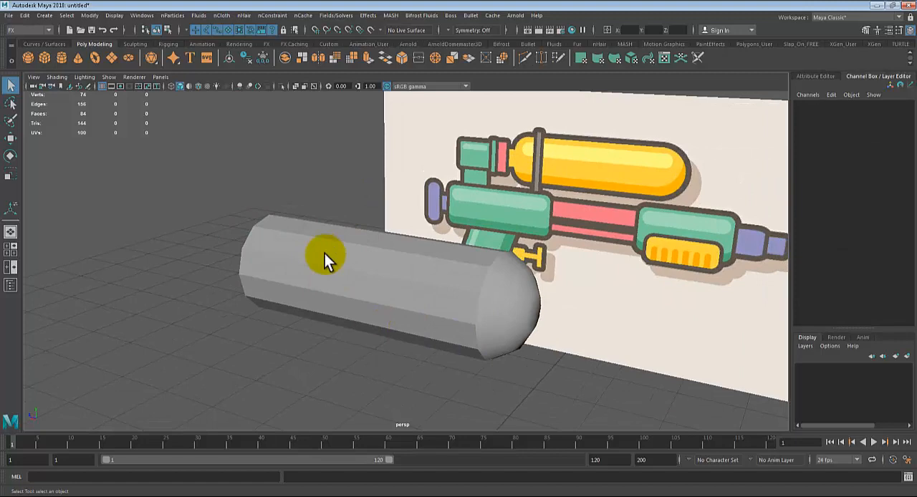
click(373, 277)
key(3)
click(259, 188)
alt+drag(260, 188, 305, 304)
click(429, 281)
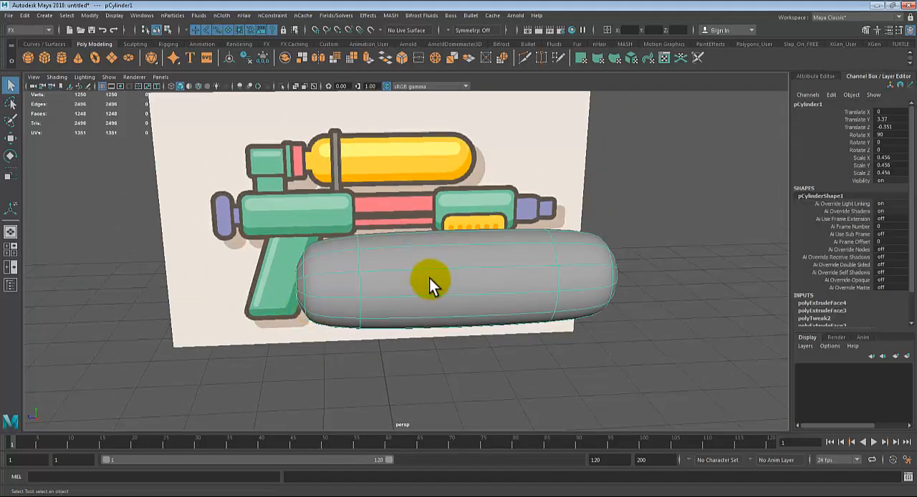
key(1)
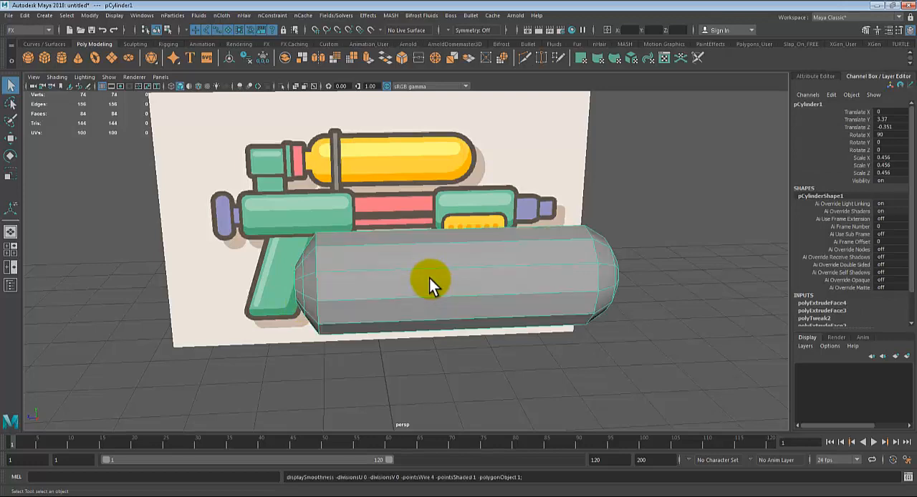
Step: Return to the side view, switch to the Modeling menu set and activate the Insert Edge Loop tool for the tank
alt+drag(393, 289, 303, 301)
key(space)
key(space)
key(space)
key(space)
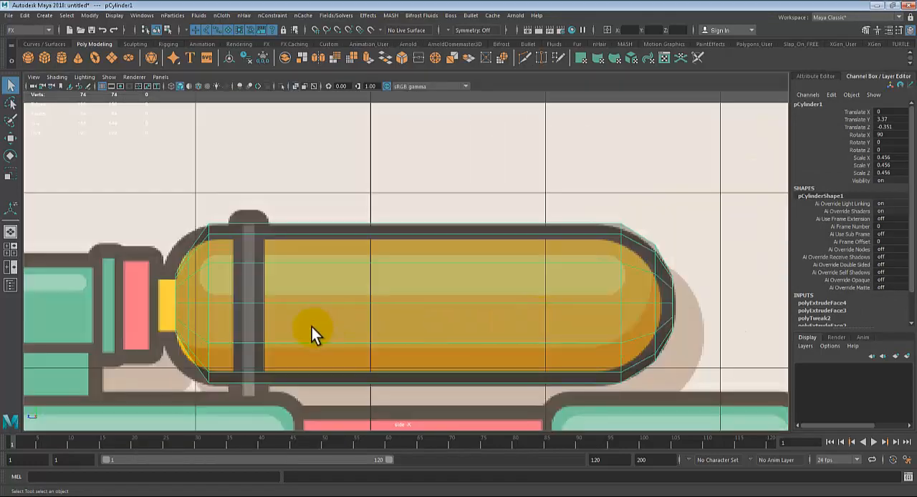
key(space)
key(space)
click(19, 31)
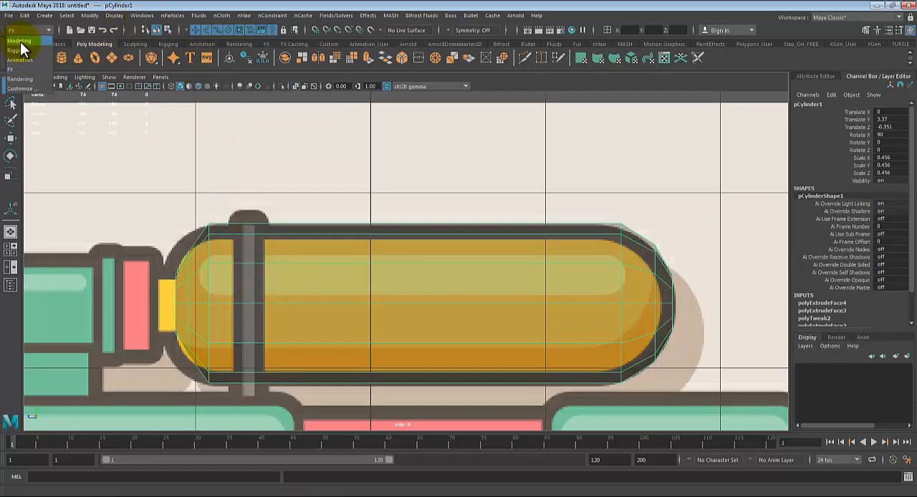
click(21, 41)
click(19, 32)
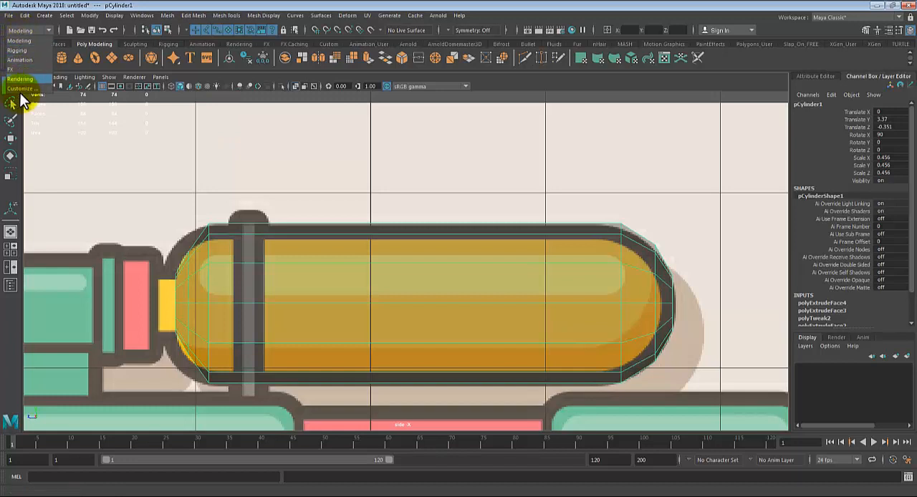
click(20, 42)
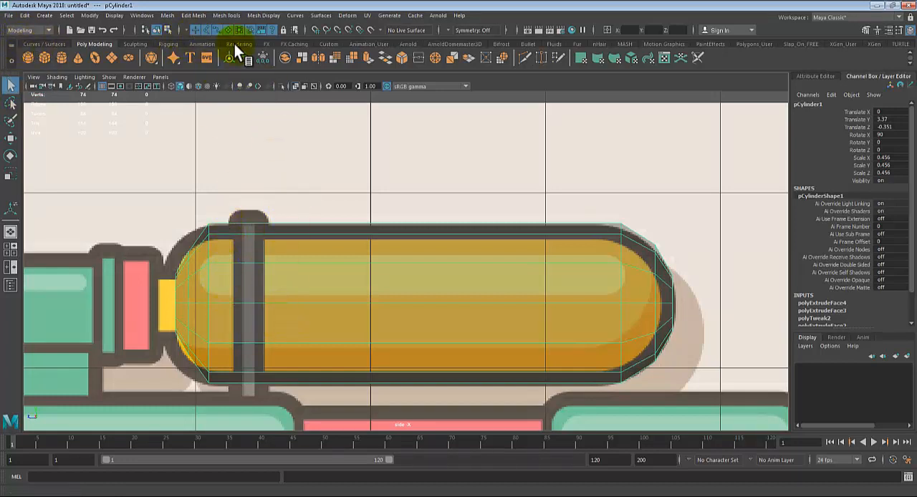
click(219, 18)
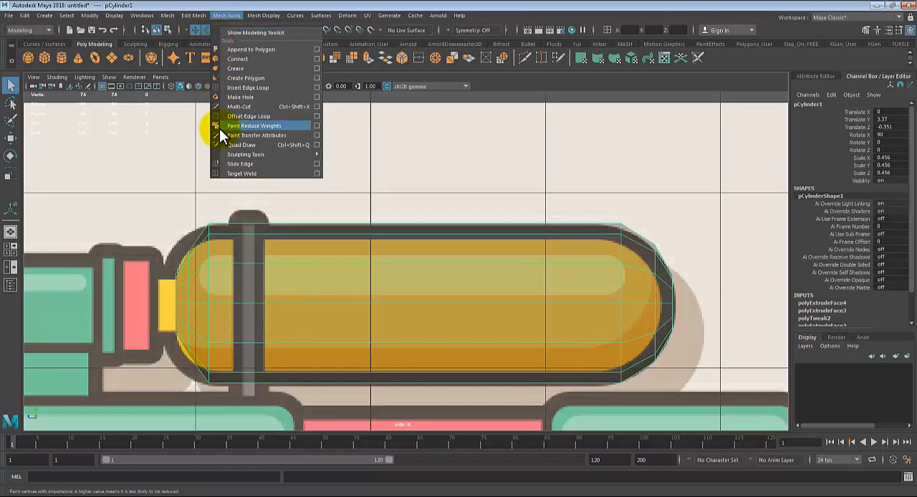
click(239, 86)
alt+middle_drag(412, 232, 488, 229)
scroll(422, 274, up, 3)
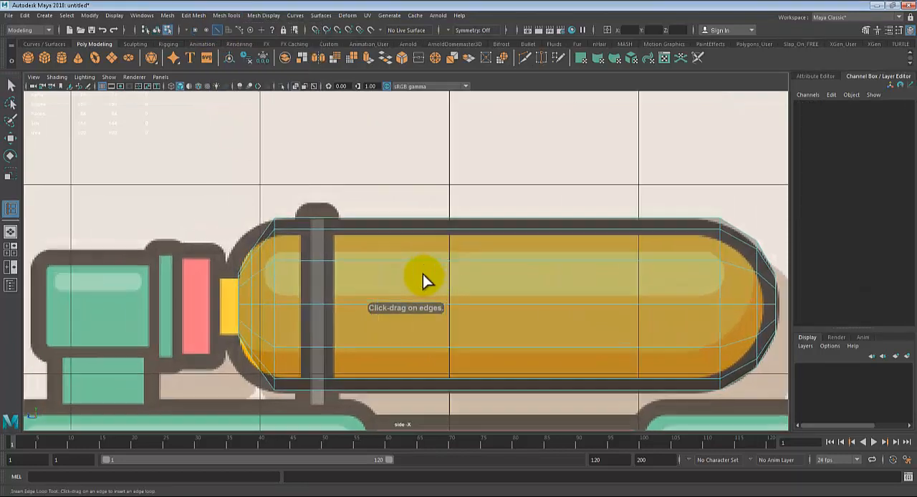
click(282, 210)
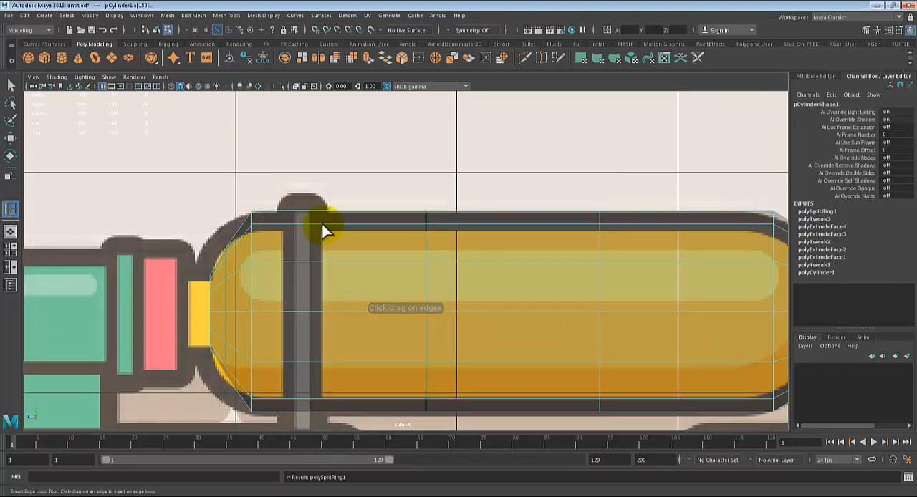
key(ctrl+z)
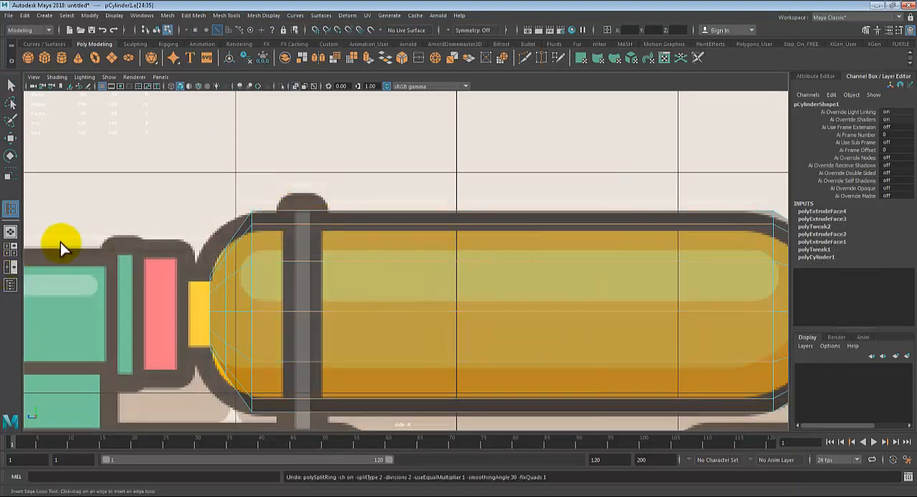
click(450, 228)
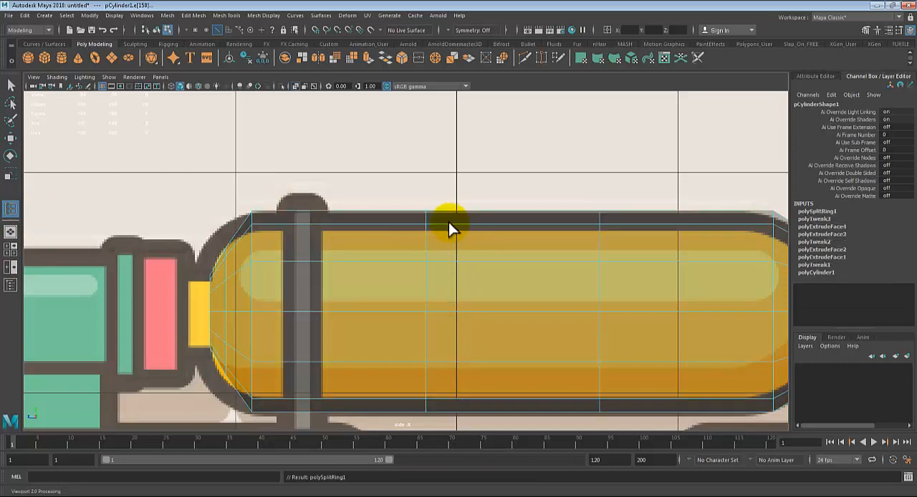
key(ctrl+z)
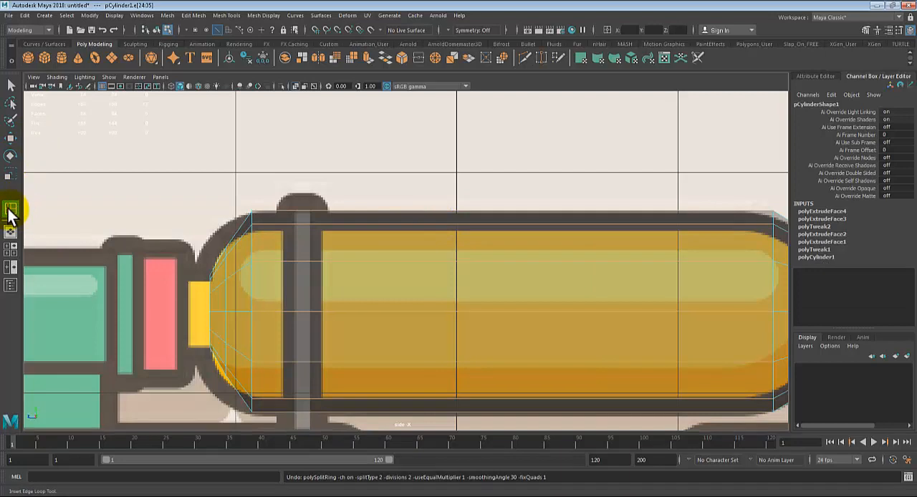
Step: Reset the Insert Edge Loop tool to its default settings, using Relative distance from edge instead of multiple edge loops
double_click(10, 209)
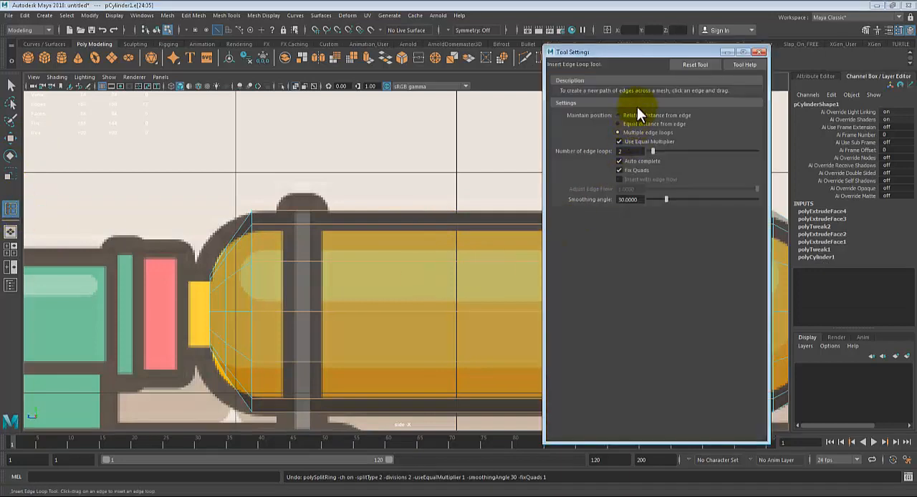
click(685, 65)
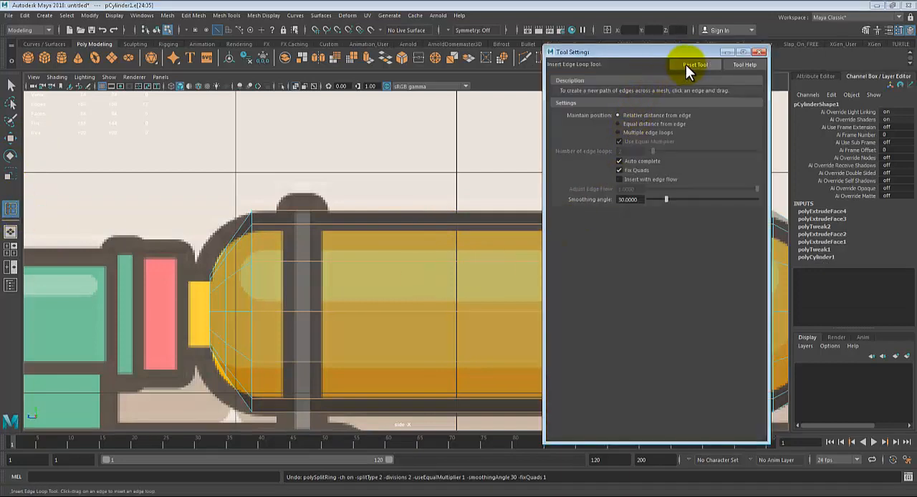
click(758, 52)
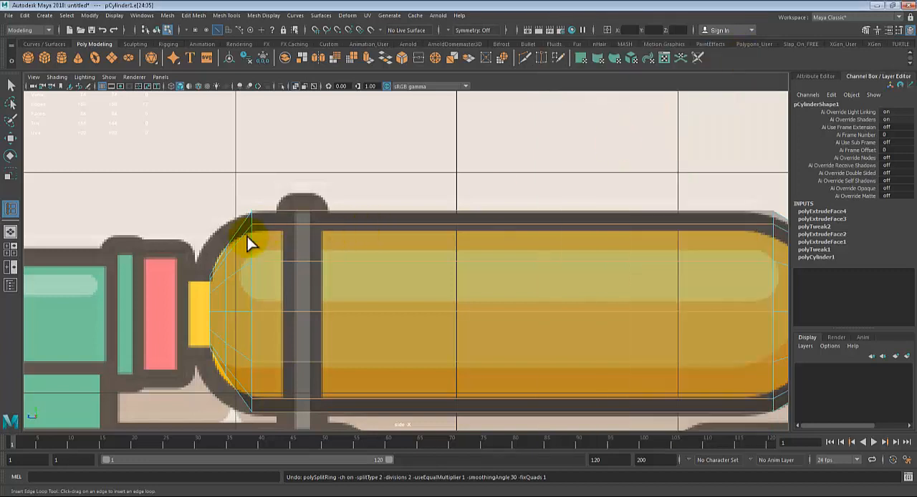
mouse_move(284, 217)
mouse_down()
mouse_move(277, 207)
mouse_move(285, 209)
mouse_up()
key(ctrl+z)
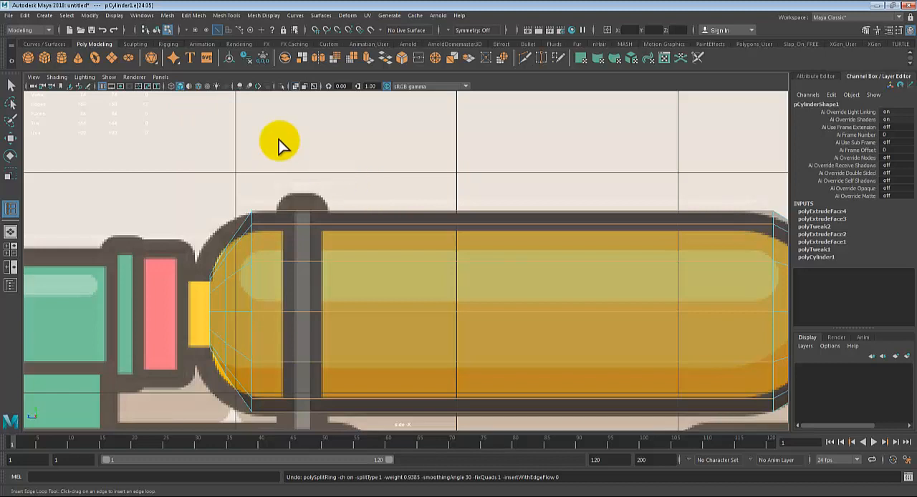
click(227, 17)
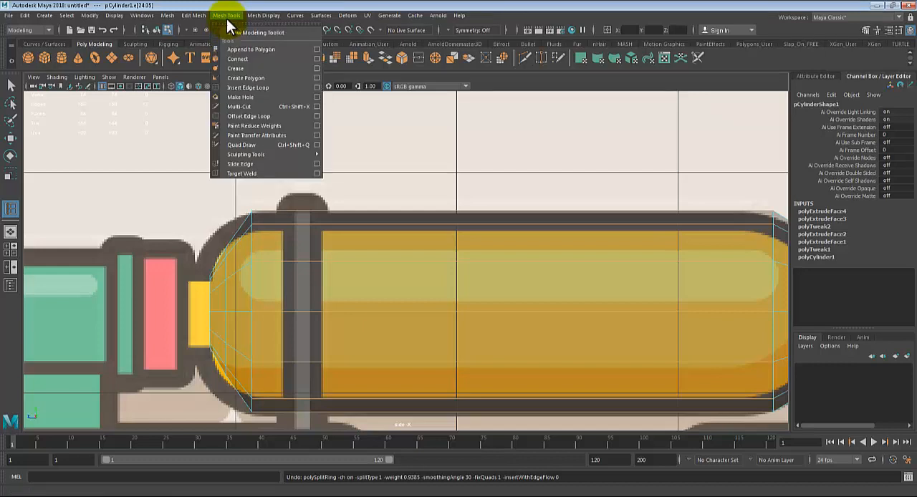
click(237, 89)
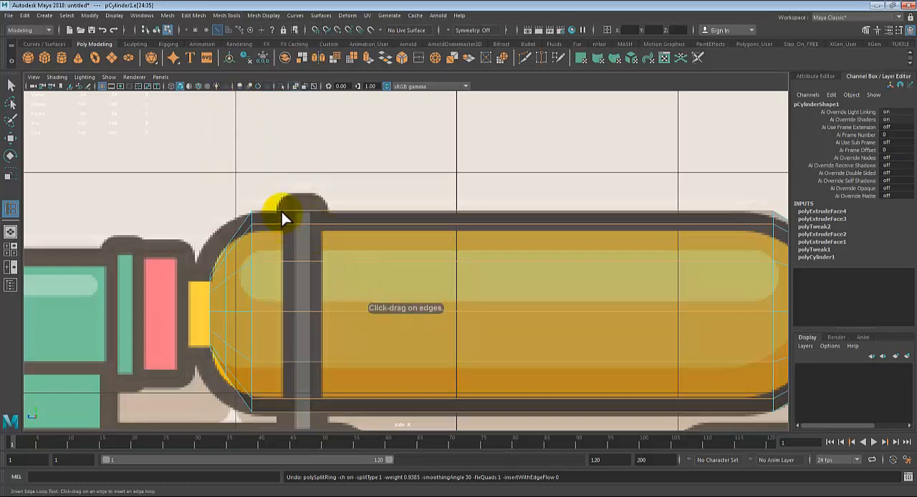
drag(283, 209, 404, 201)
key(ctrl+z)
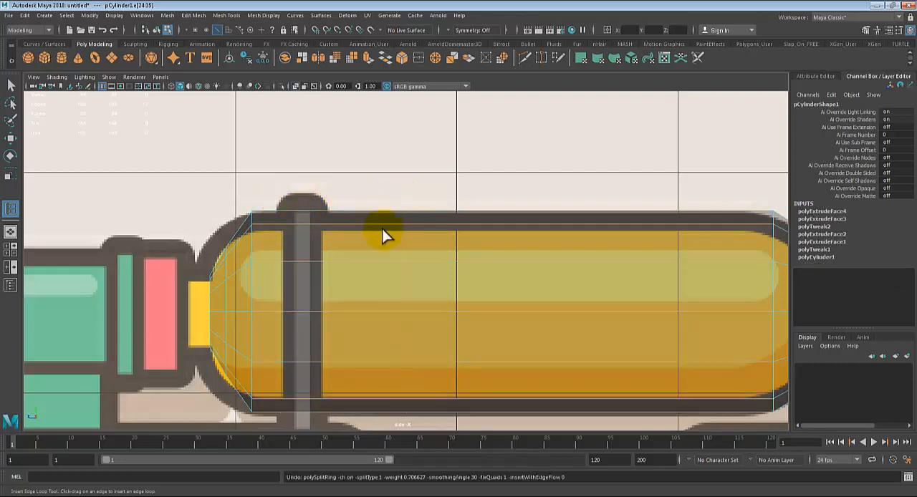
key(ctrl+z)
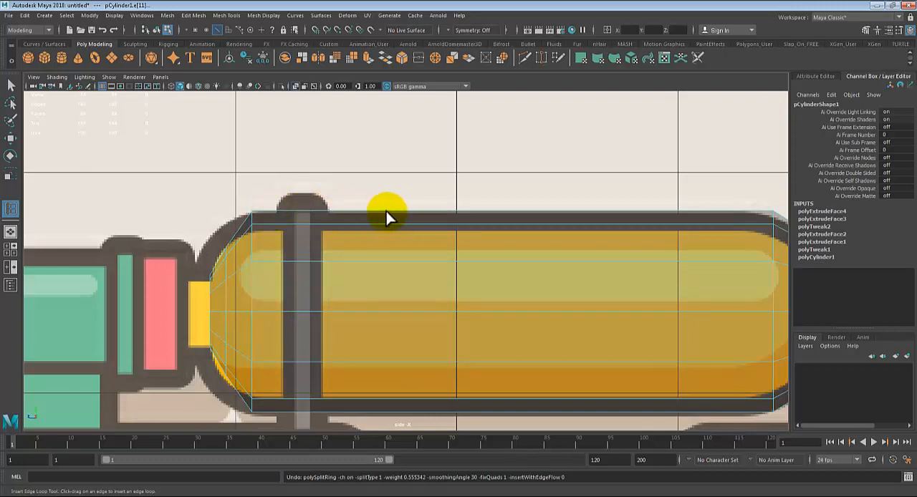
Step: Insert two edge loops around the tank, one at each side of the grey strap in the reference image
key(F8)
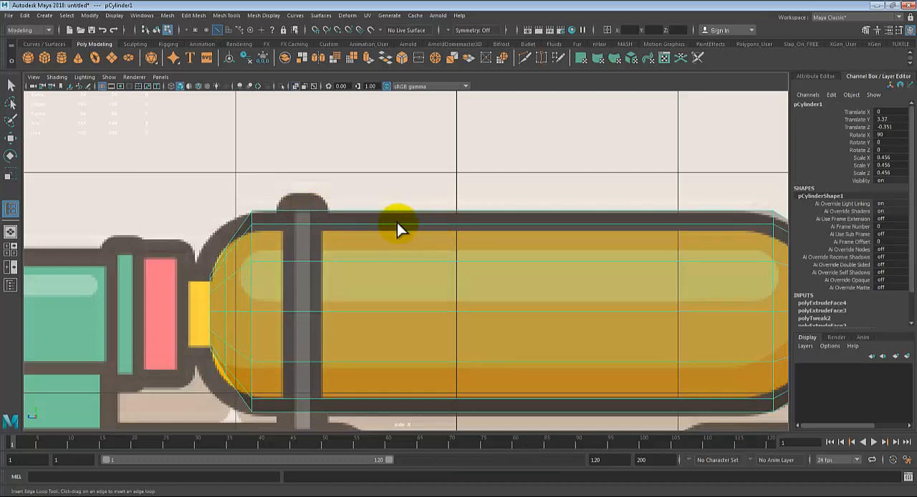
key(F8)
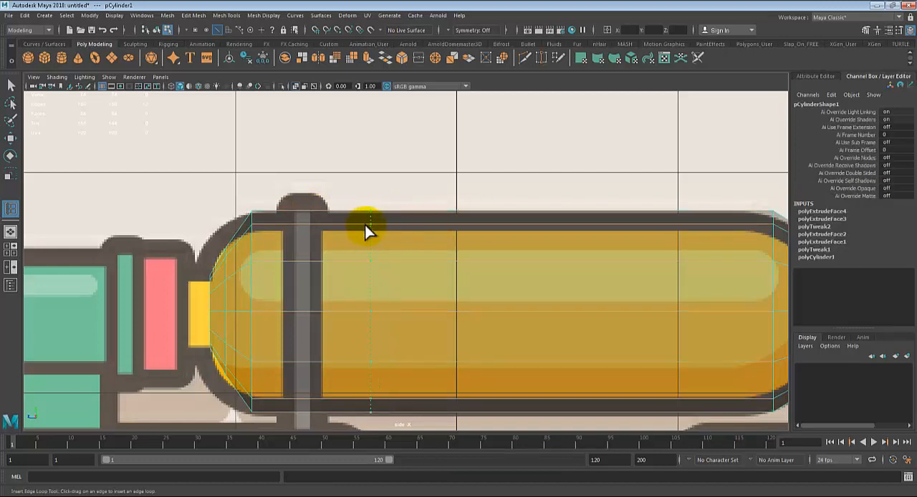
click(322, 225)
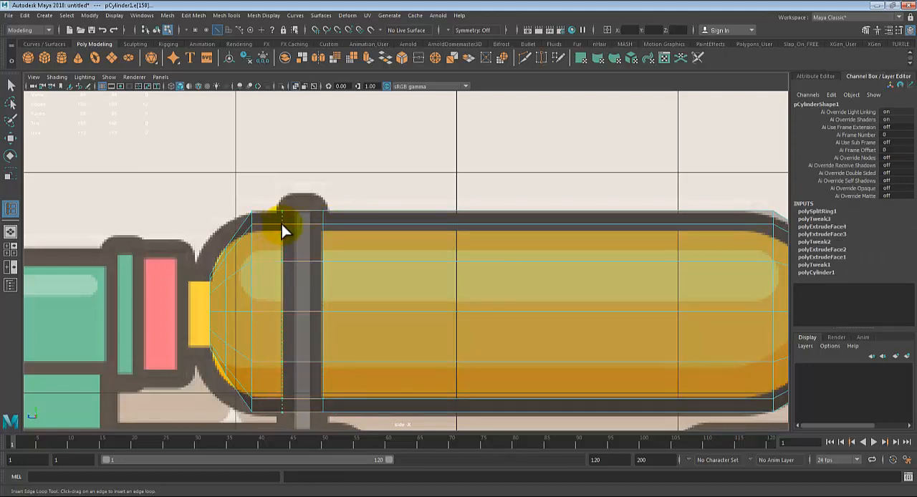
click(283, 227)
key(q)
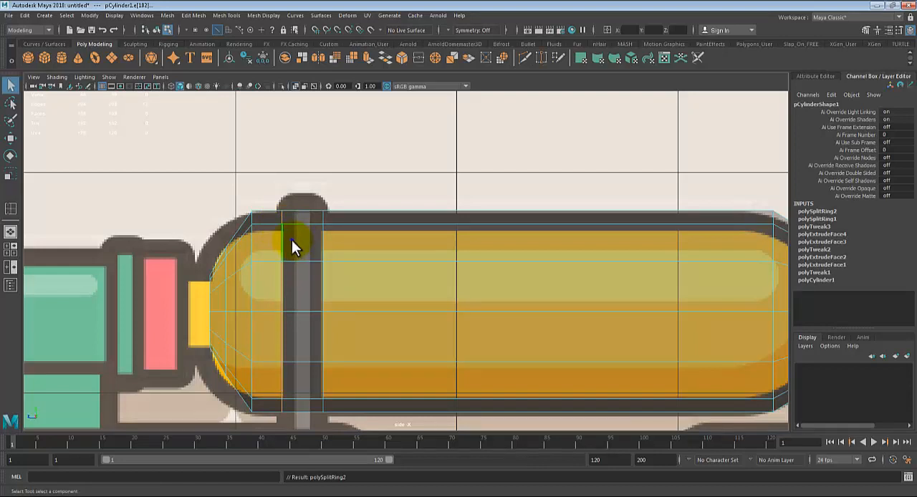
Step: Select the ring of faces between the two strap edge loops and extrude it outward about 0.027 in Local Translate Z
right_drag(291, 240, 290, 258)
key(space)
key(space)
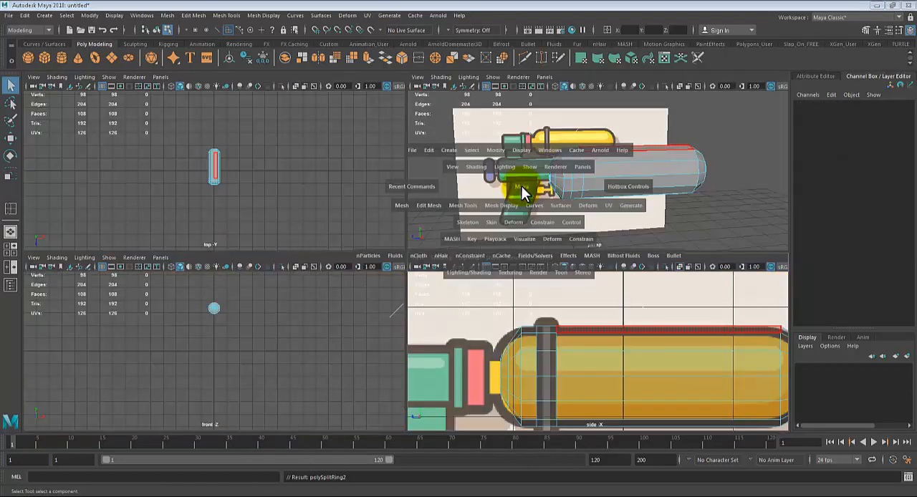
alt+drag(425, 282, 394, 298)
click(358, 223)
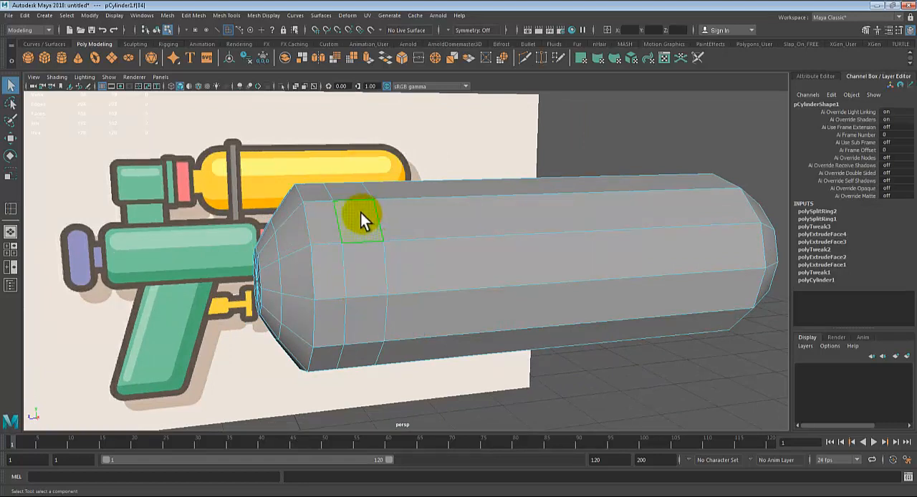
shift+click(358, 256)
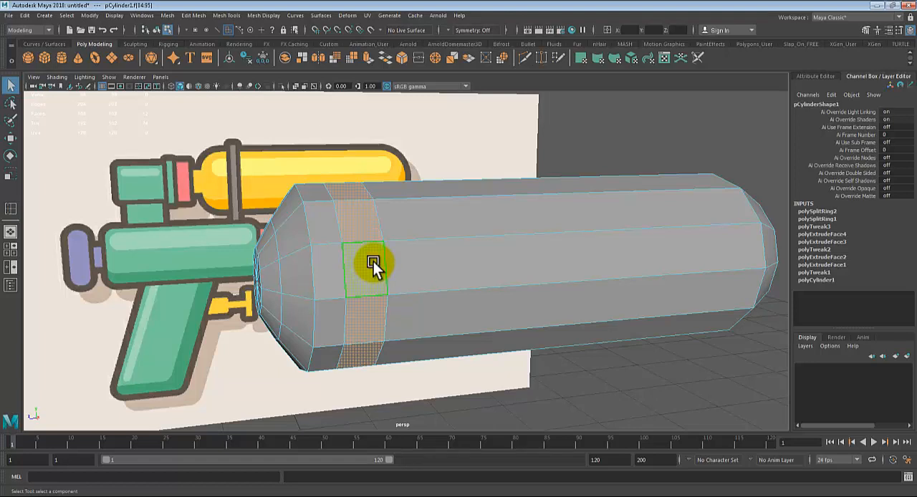
key(ctrl+e)
alt+drag(416, 272, 396, 181)
alt+drag(425, 244, 461, 265)
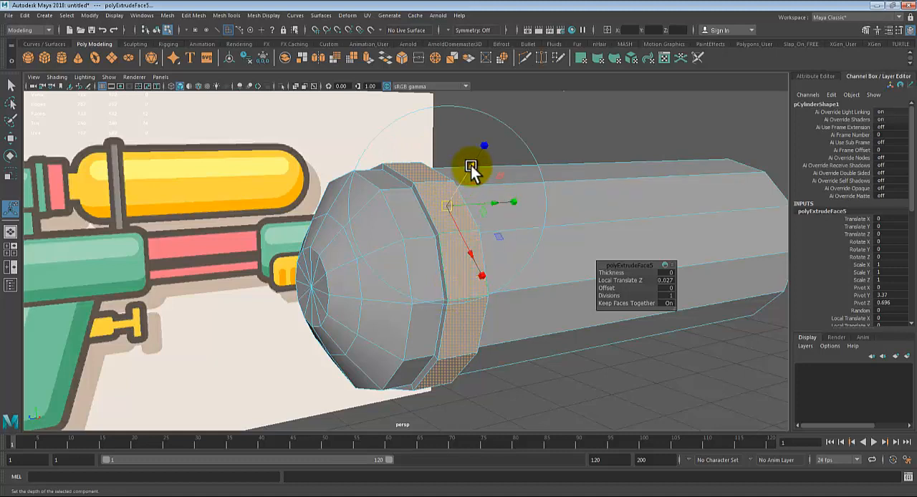
Step: Extrude the strap's ring of faces outward again by about 0.042 in Local Translate Z
drag(470, 165, 476, 168)
key(ctrl+e)
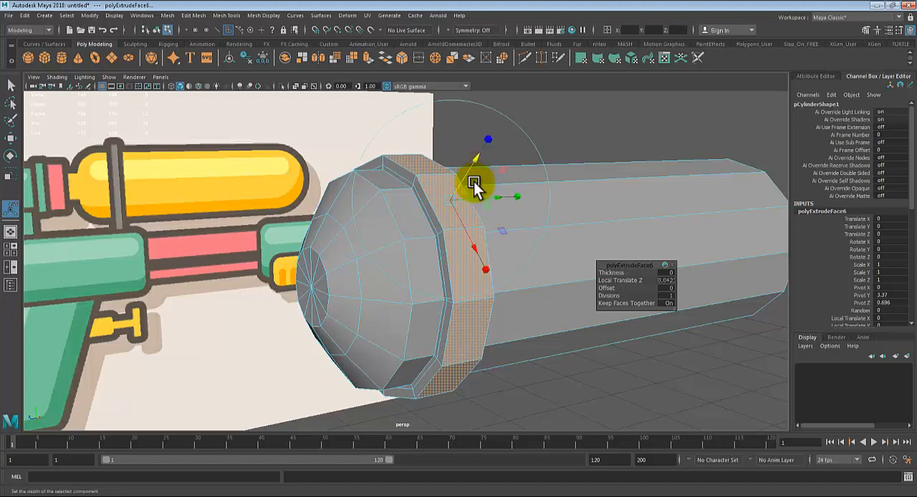
scroll(458, 190, up, 2)
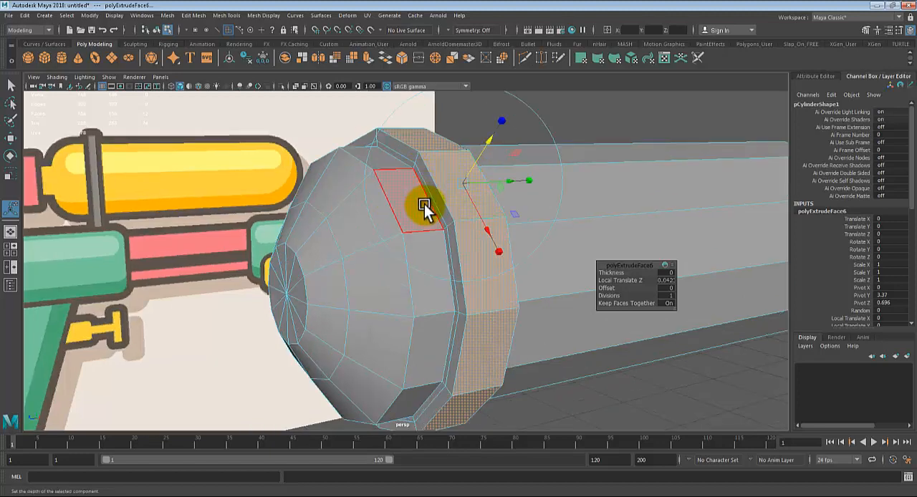
alt+drag(372, 204, 436, 270)
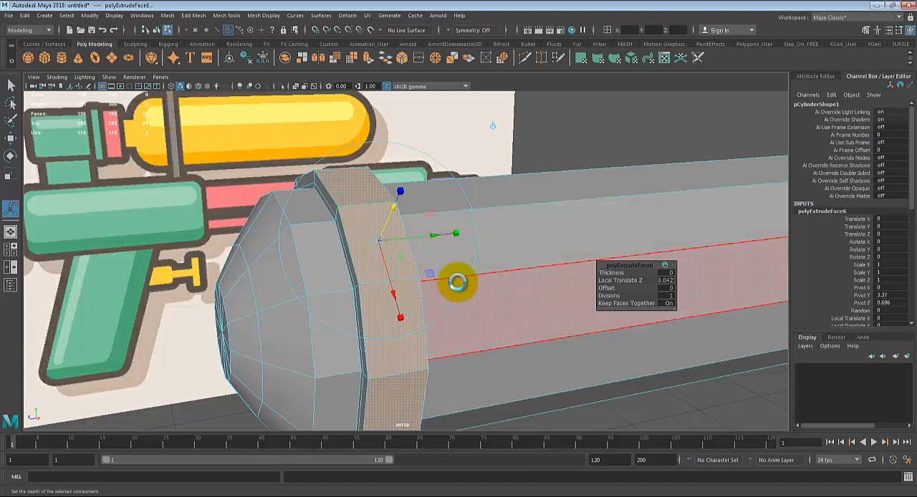
Step: Extrude the strap's outer face ring once more and scale it narrower across the strap's width, leaving a thin rim on each side
key(ctrl+e)
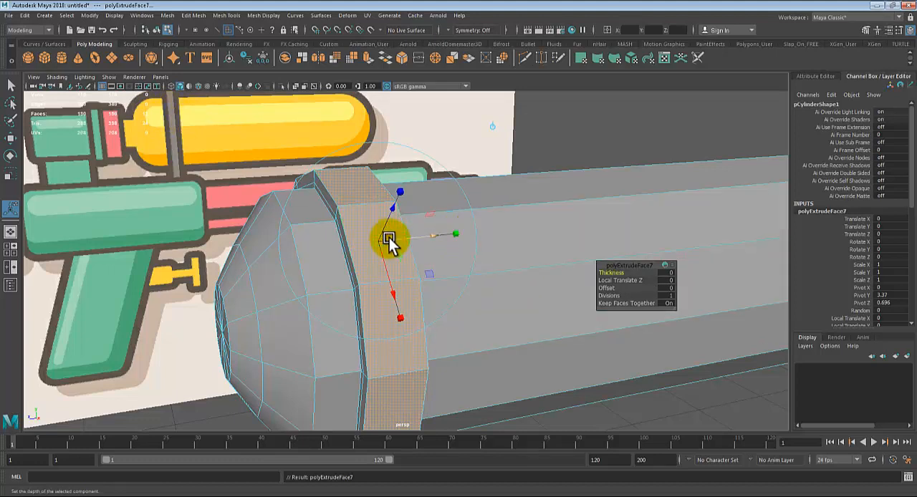
click(457, 233)
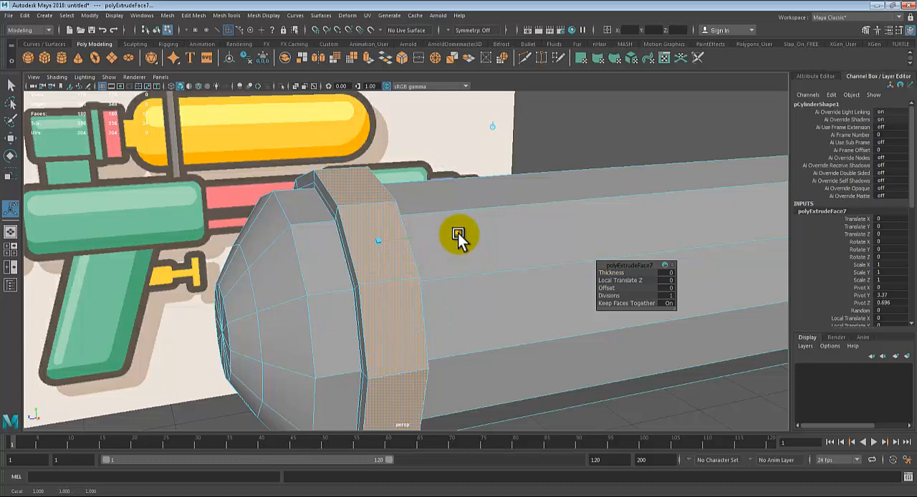
drag(457, 233, 435, 233)
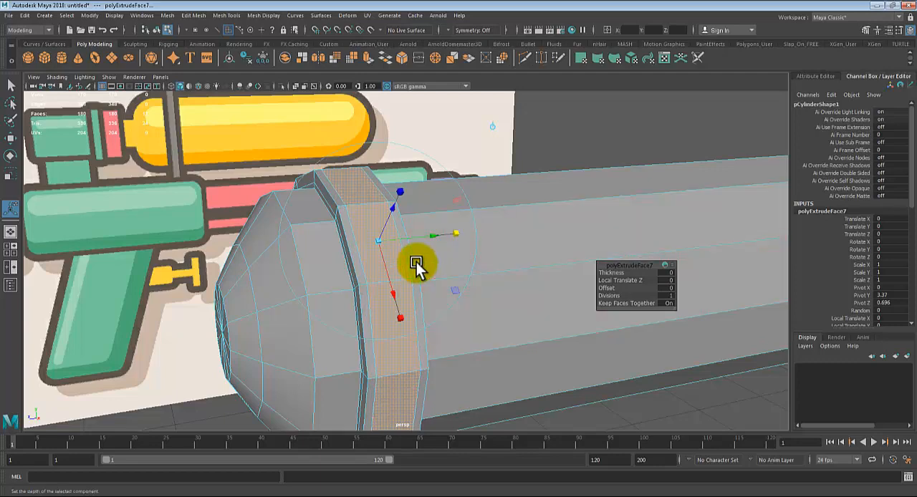
Step: Try sinking the narrowed strap faces to about -0.023 in Local Translate Z, and undo that move
drag(388, 210, 383, 213)
alt+drag(438, 268, 458, 285)
alt+right_drag(473, 286, 520, 293)
alt+middle_drag(492, 304, 548, 305)
alt+drag(502, 287, 516, 289)
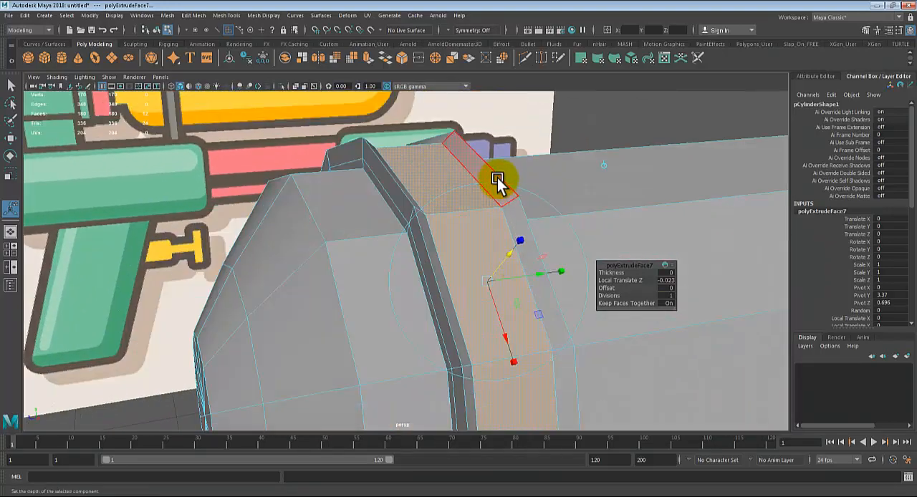
alt+drag(509, 193, 472, 223)
key(ctrl+z)
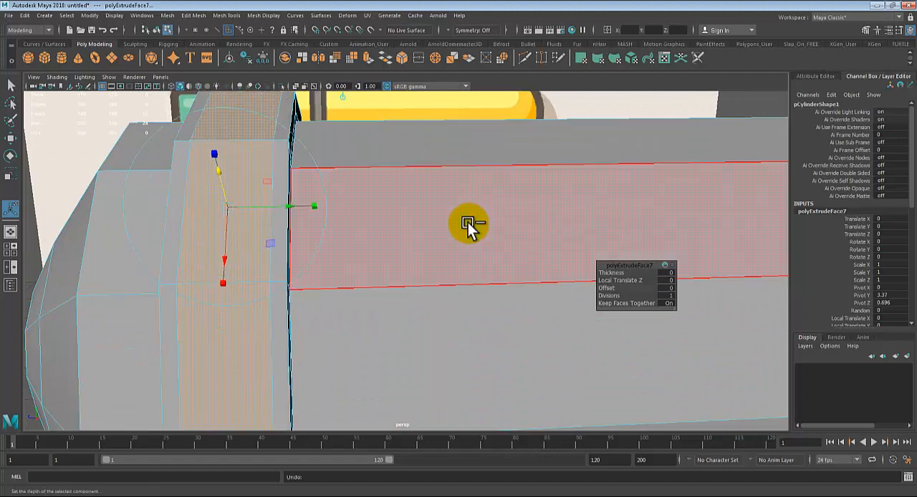
Step: Extrude the narrowed strap faces inward in two passes, the second to -0.024 in Local Translate Z, and return to object mode
key(ctrl+e)
alt+drag(465, 260, 479, 262)
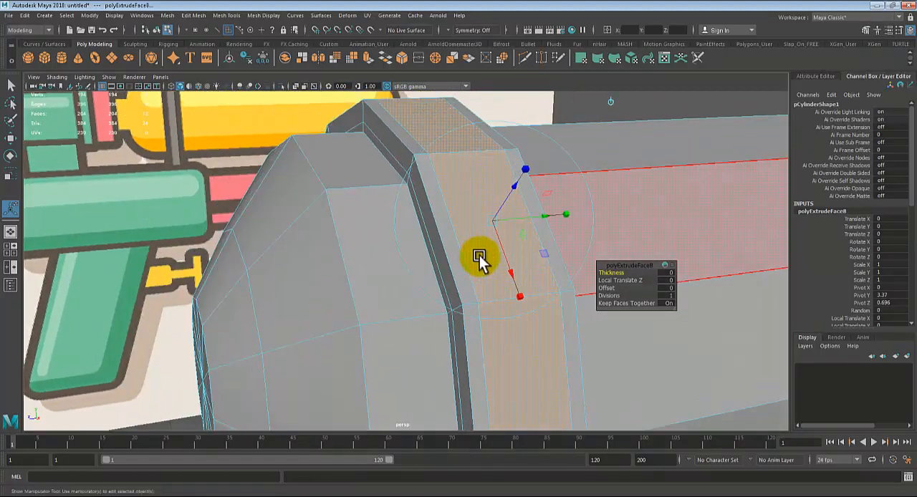
drag(514, 184, 503, 200)
key(ctrl+e)
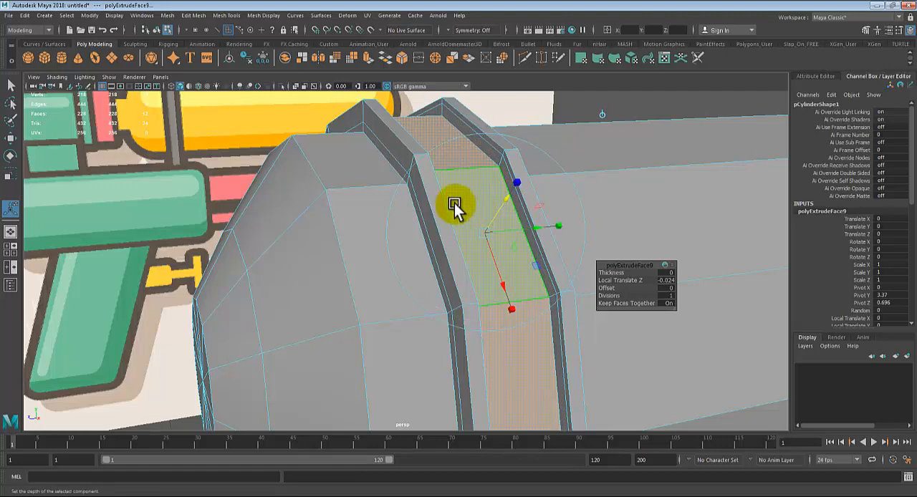
key(q)
right_drag(434, 195, 463, 167)
Step: Examine the strap's two ridges from several angles in smooth mesh preview and return the tank to its unsmoothed display
scroll(464, 215, down, 5)
click(565, 170)
alt+drag(568, 213, 529, 242)
click(527, 242)
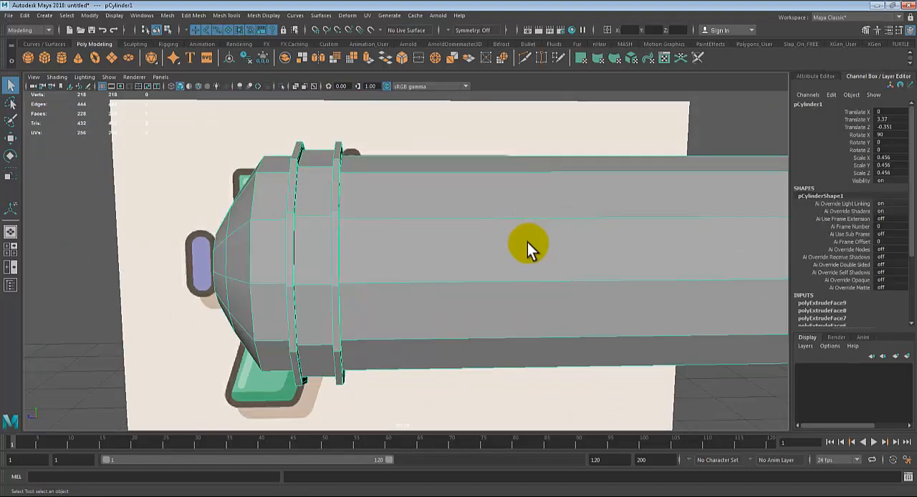
scroll(527, 243, down, 3)
click(582, 166)
alt+drag(583, 166, 496, 292)
click(498, 284)
scroll(498, 284, up, 3)
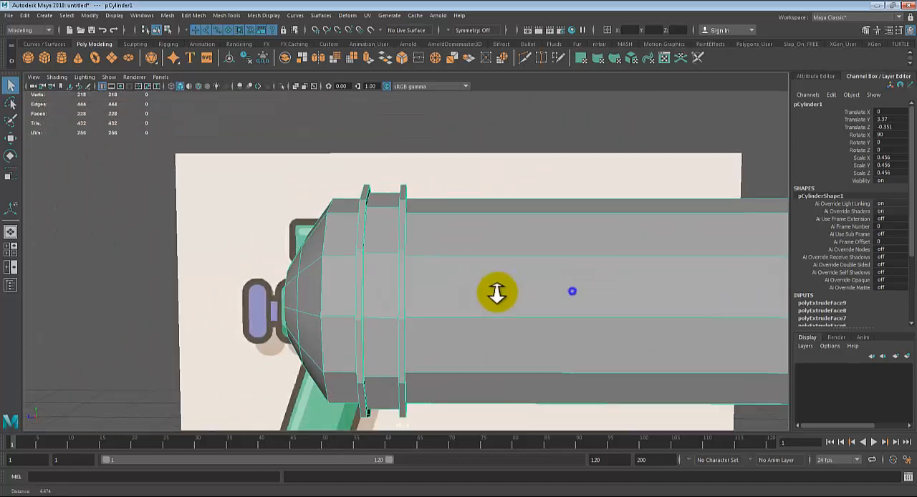
key(3)
click(488, 149)
alt+drag(571, 303, 524, 323)
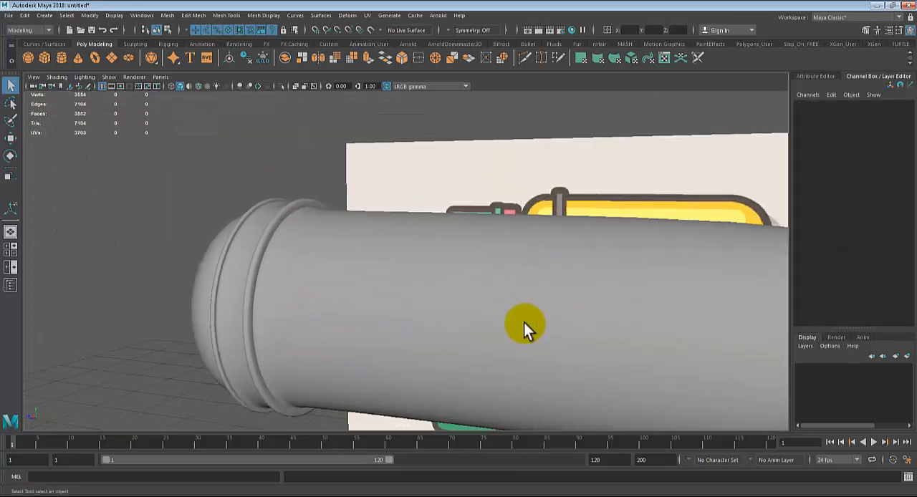
alt+right_drag(489, 331, 598, 330)
alt+middle_drag(515, 298, 557, 296)
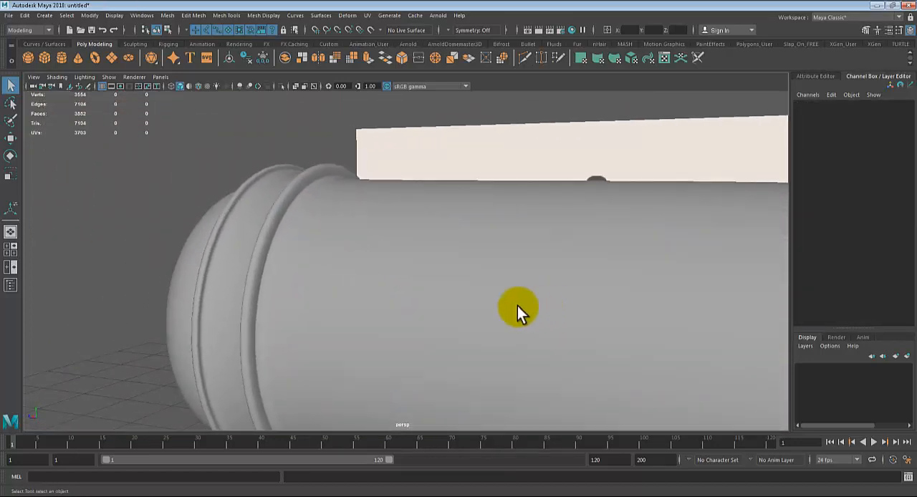
alt+drag(517, 306, 357, 261)
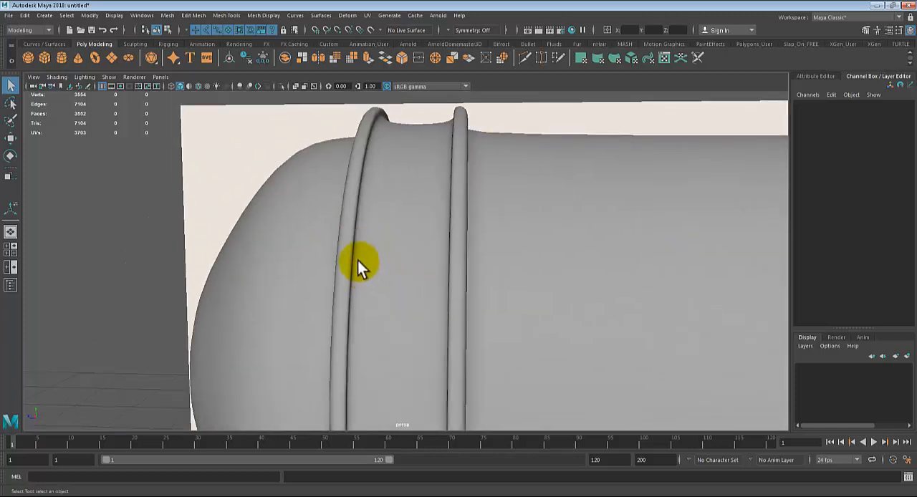
alt+drag(460, 254, 381, 265)
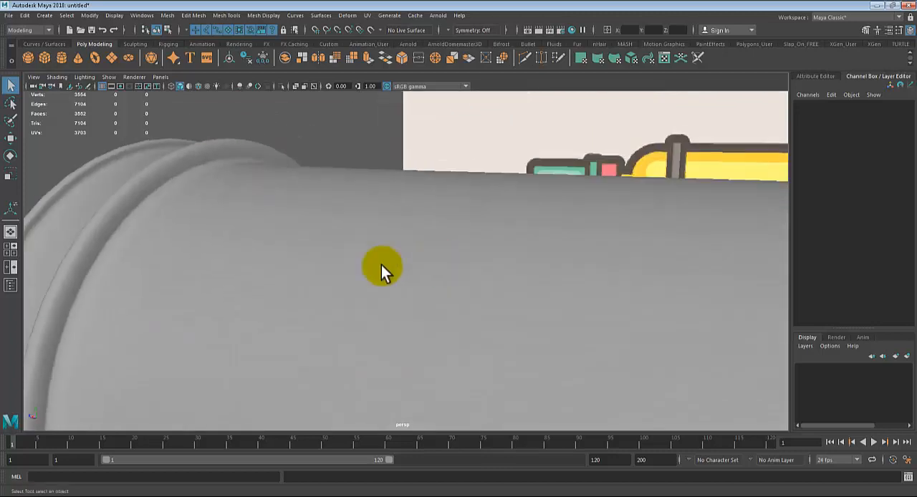
alt+drag(136, 194, 315, 239)
alt+right_drag(315, 240, 283, 235)
click(447, 322)
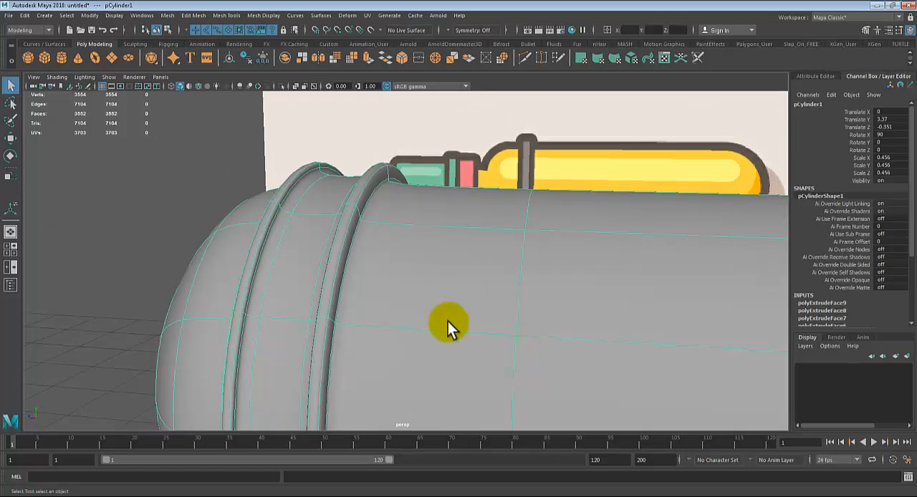
key(1)
Step: Insert an edge loop on the strap ridge farther from the rounded end, close to the groove-side edge of its top face
alt+drag(373, 229, 519, 236)
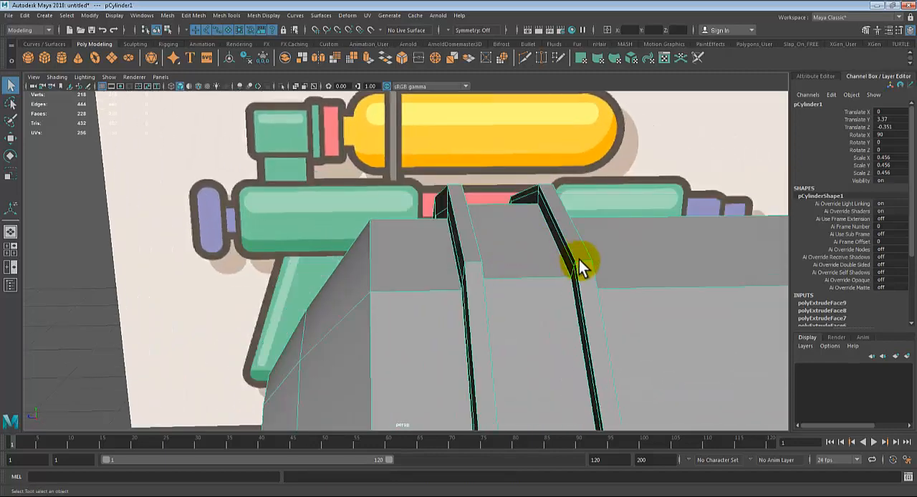
alt+drag(585, 261, 497, 275)
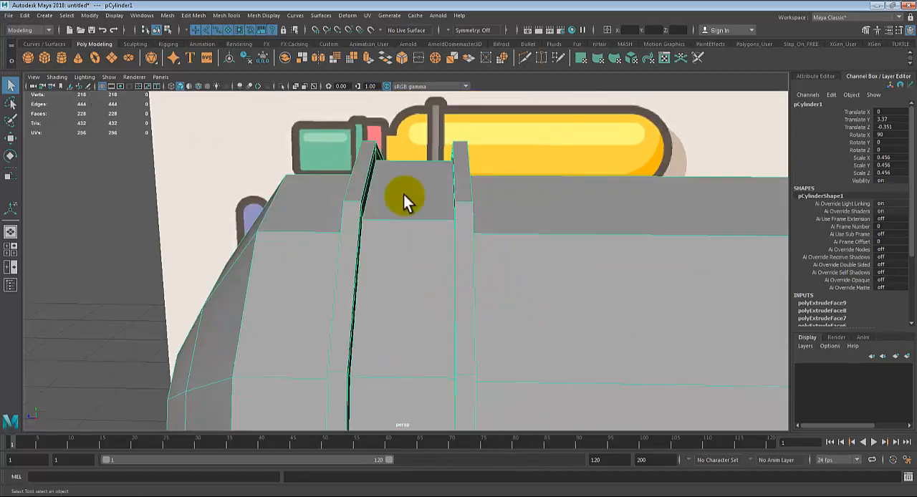
click(227, 15)
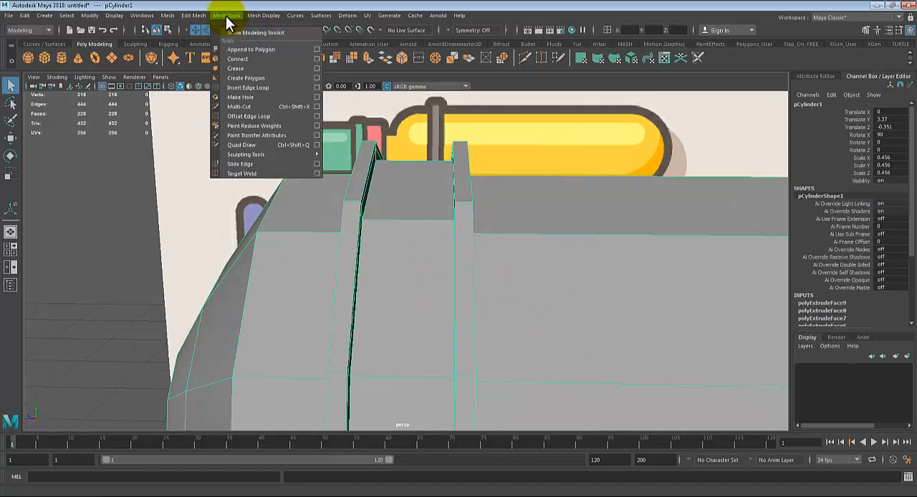
click(247, 88)
scroll(428, 309, up, 1)
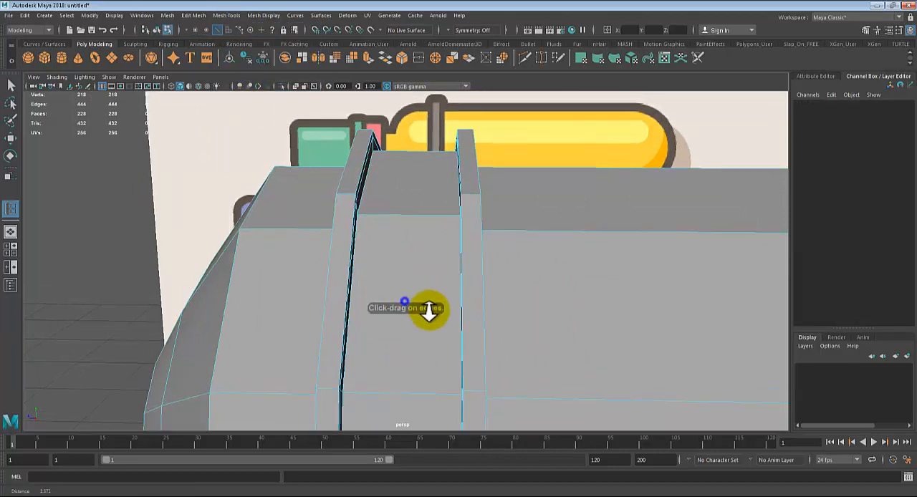
scroll(429, 309, up, 1)
alt+drag(432, 305, 460, 266)
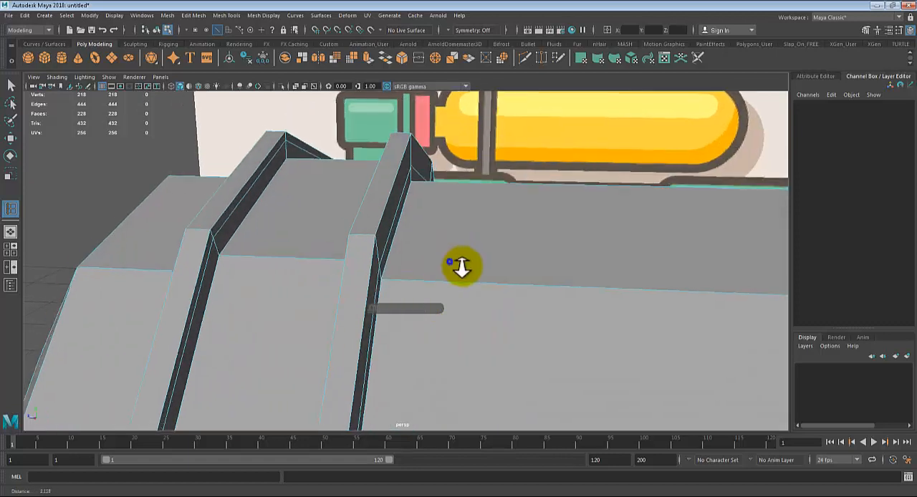
alt+right_drag(462, 267, 470, 272)
click(345, 228)
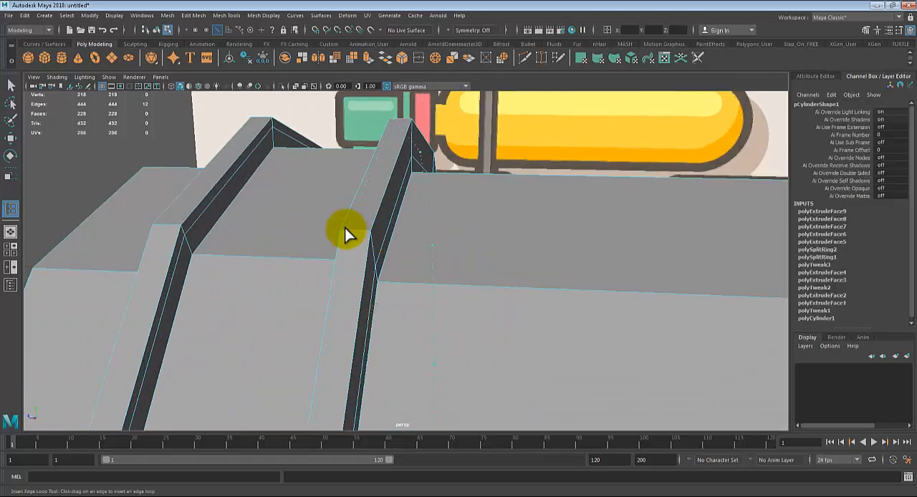
alt+drag(392, 281, 419, 285)
alt+right_drag(419, 285, 425, 288)
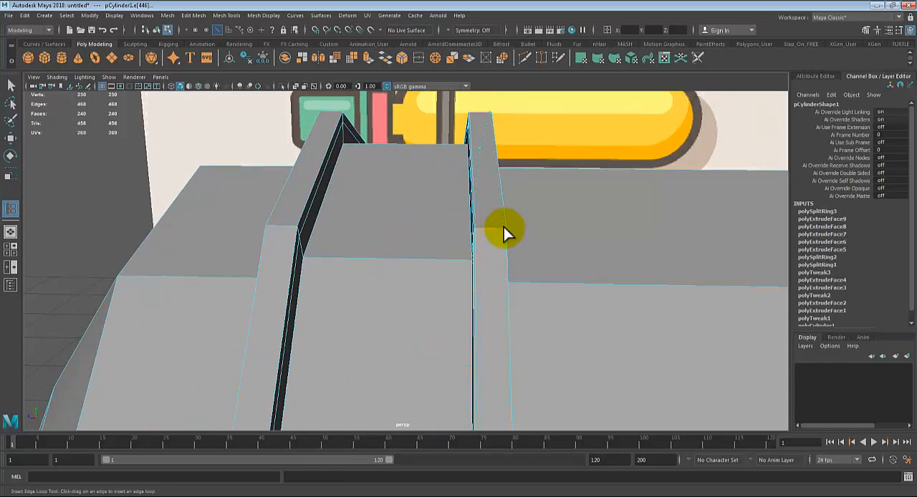
Step: Insert a second edge loop on the same ridge's top face, close to the edge facing the long tank body
drag(501, 229, 495, 228)
drag(503, 228, 504, 230)
alt+drag(519, 264, 514, 264)
alt+right_drag(515, 263, 538, 288)
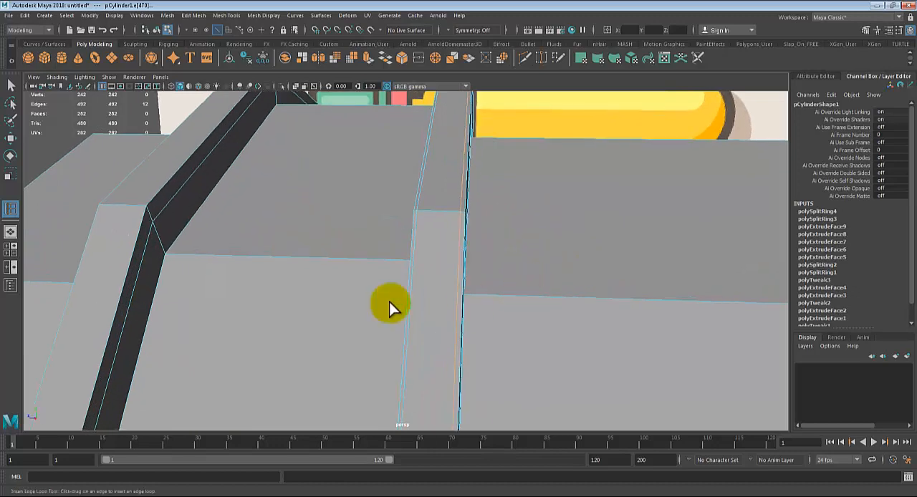
alt+drag(390, 297, 382, 297)
alt+drag(288, 278, 292, 279)
Step: Insert three edge loops outside that ridge: one on the tank body beside its base and two near the side wall's upper and lower edges
alt+drag(499, 263, 164, 282)
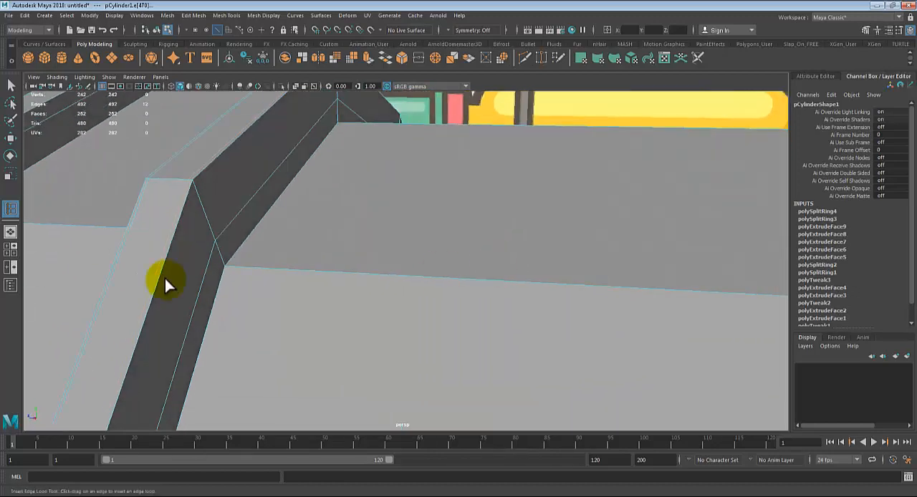
click(226, 265)
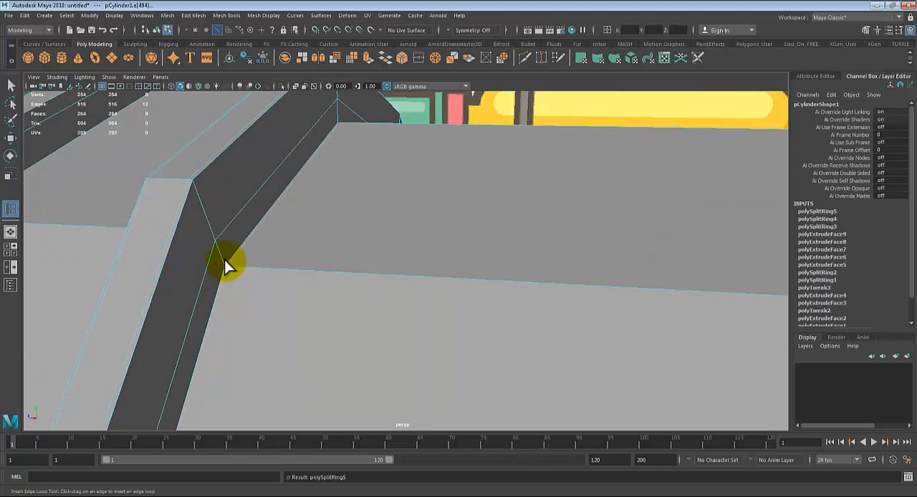
click(195, 182)
alt+middle_drag(190, 280, 225, 244)
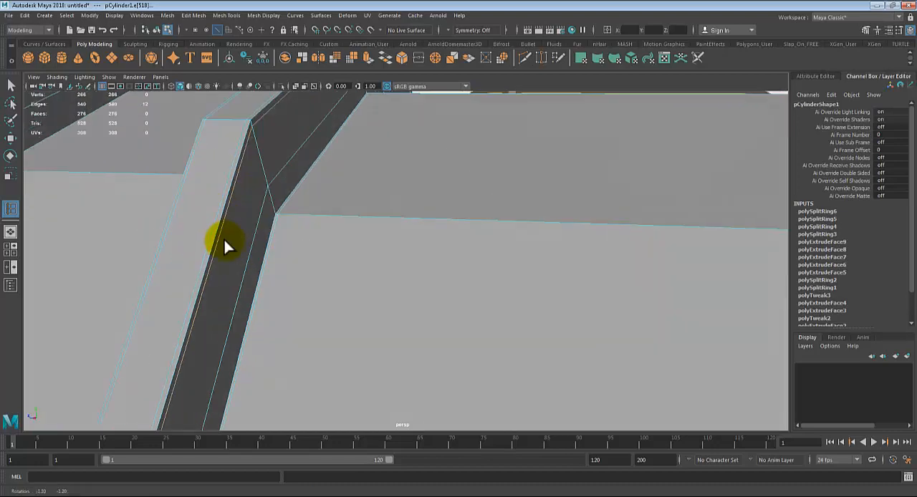
click(272, 207)
alt+drag(254, 237, 425, 282)
alt+middle_drag(425, 282, 355, 327)
alt+drag(355, 326, 495, 325)
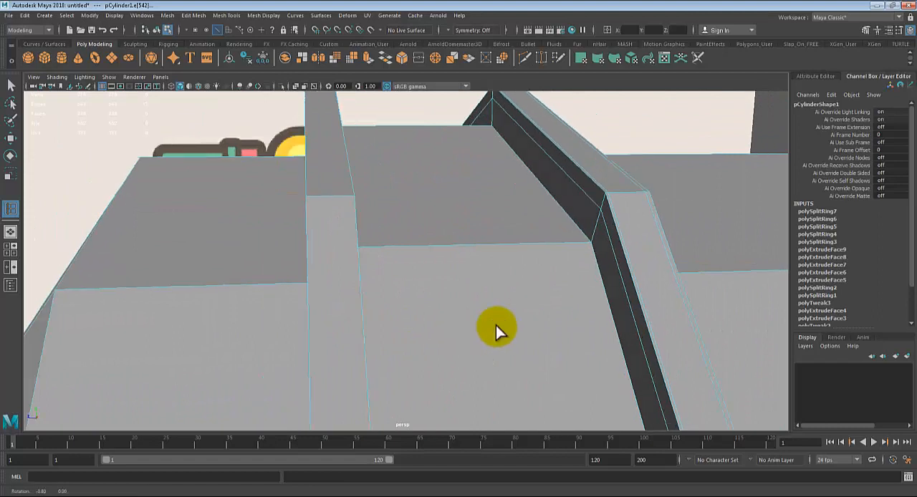
Step: Insert three edge loops on the ridge's groove side: one on the groove floor against the wall and two near the wall's lower and upper edges
click(582, 242)
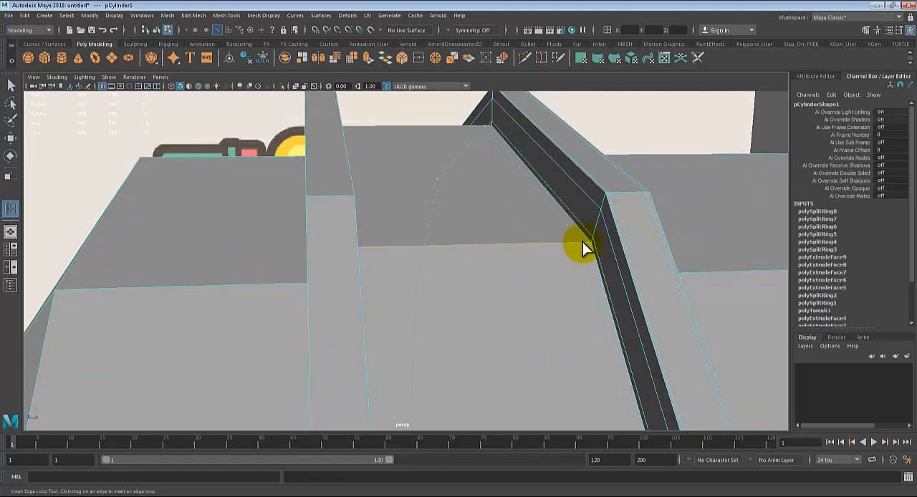
click(587, 244)
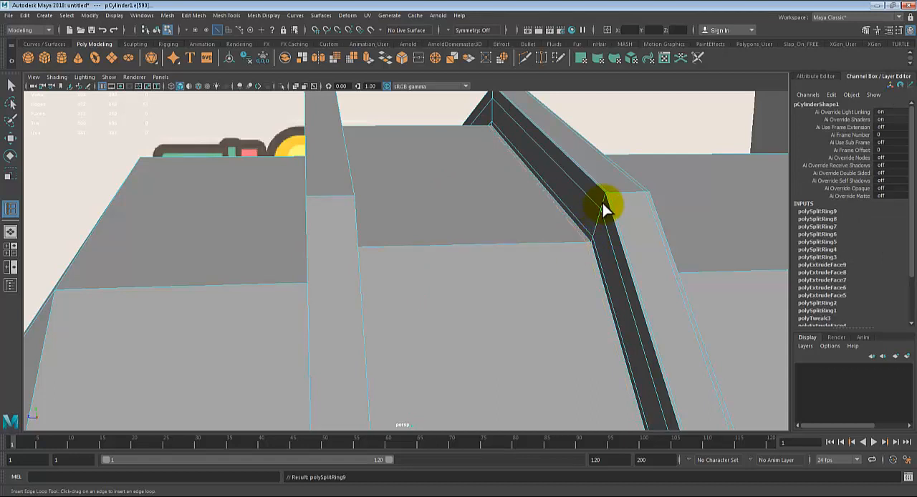
click(603, 202)
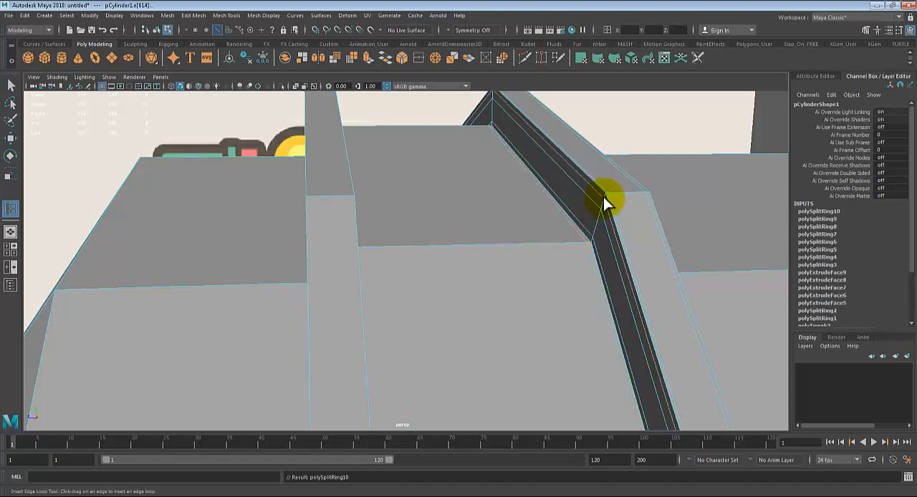
Step: Return to object mode and compare the ridge with supporting edge loops against the other ridge in smooth mesh preview
key(q)
right_drag(593, 169, 623, 143)
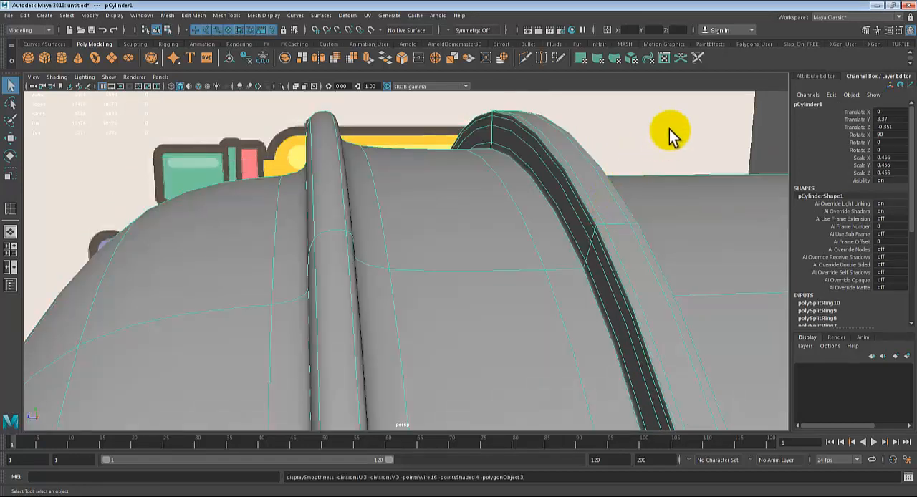
click(669, 129)
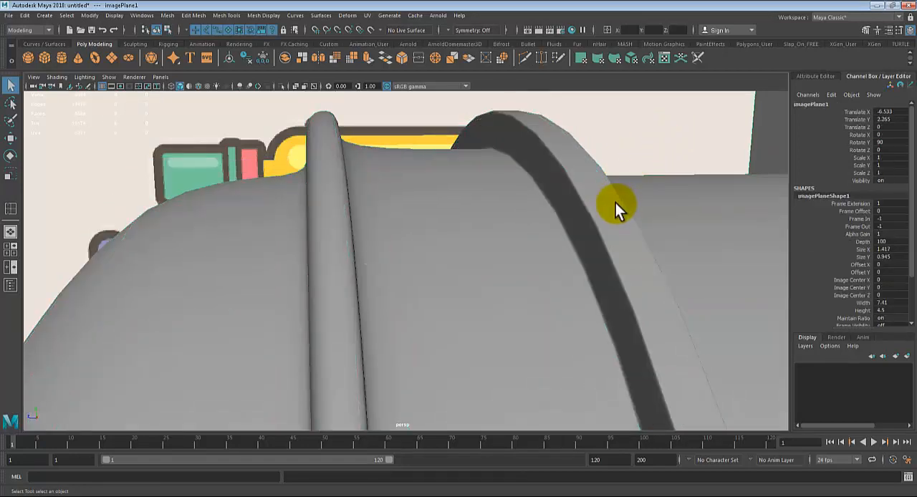
mouse_move(615, 203)
alt+mouse_down()
mouse_move(587, 251)
mouse_move(515, 250)
alt+mouse_up()
alt+right_drag(515, 250, 495, 295)
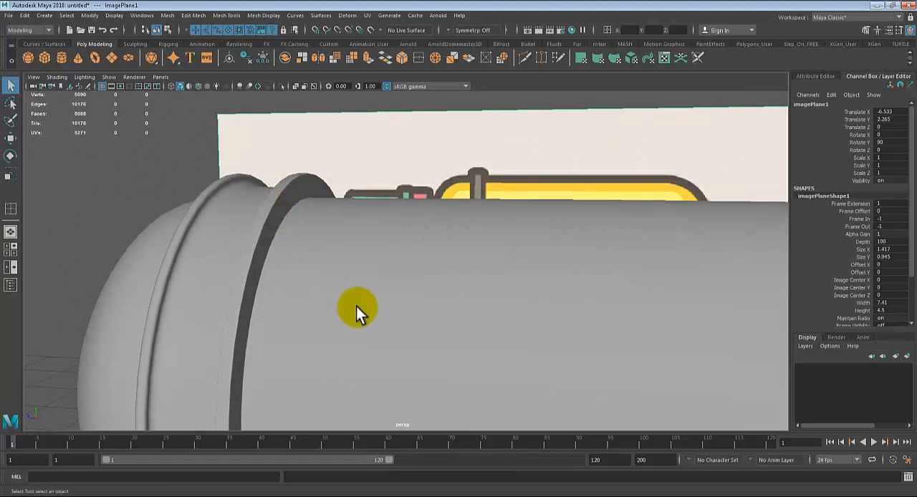
alt+drag(356, 307, 369, 302)
alt+drag(311, 241, 615, 234)
click(557, 254)
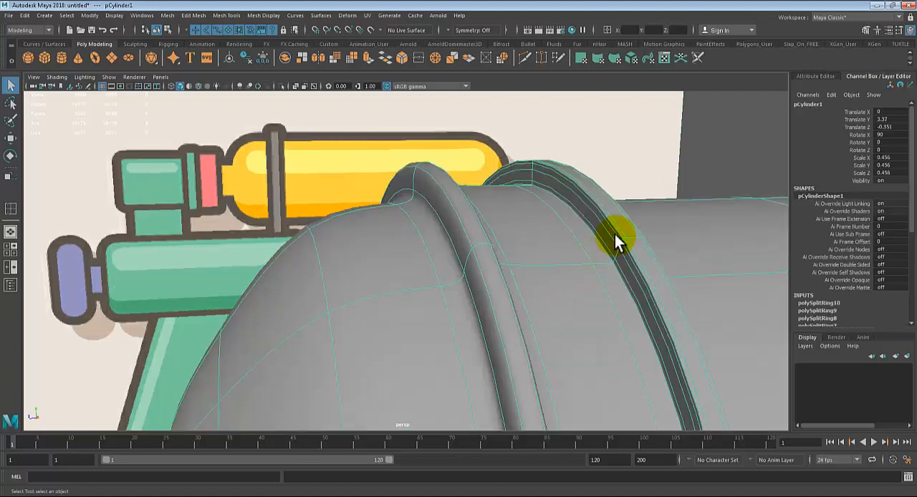
Step: Turn off smooth mesh preview and insert two edge loops on the top face of the ridge nearest the dome, close to its edges
key(1)
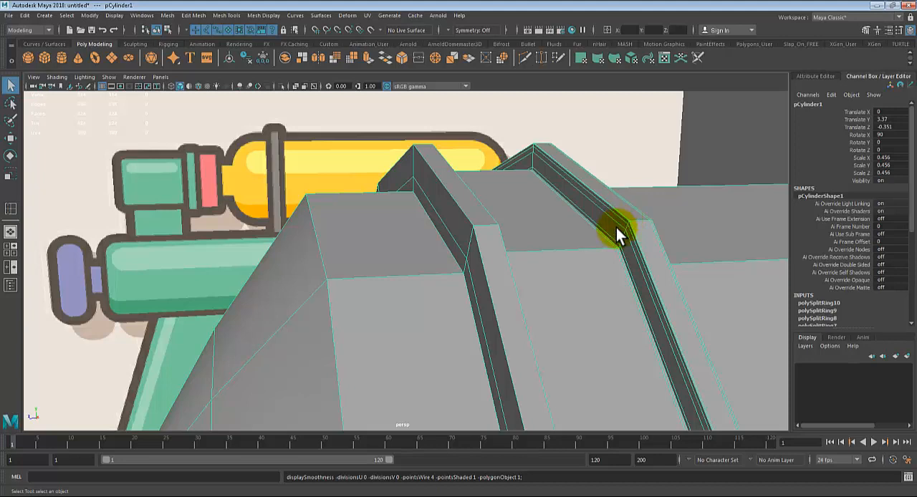
click(231, 16)
click(266, 87)
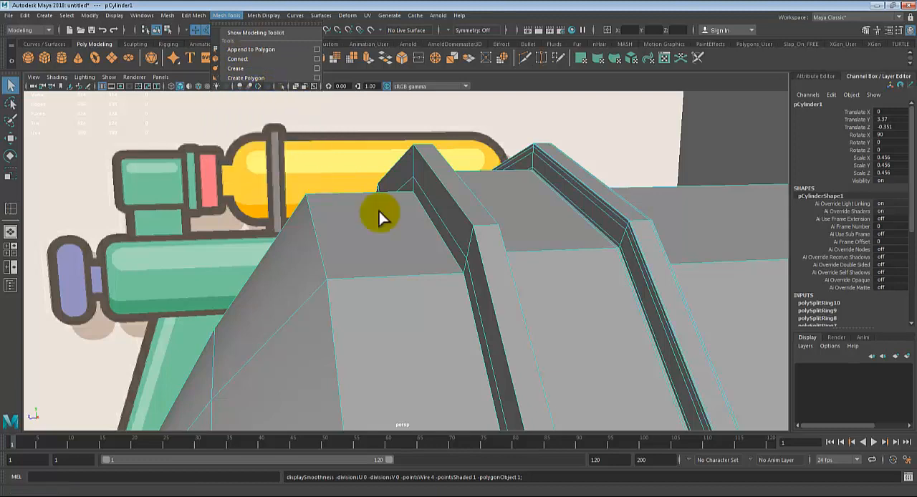
alt+drag(379, 211, 492, 293)
click(347, 253)
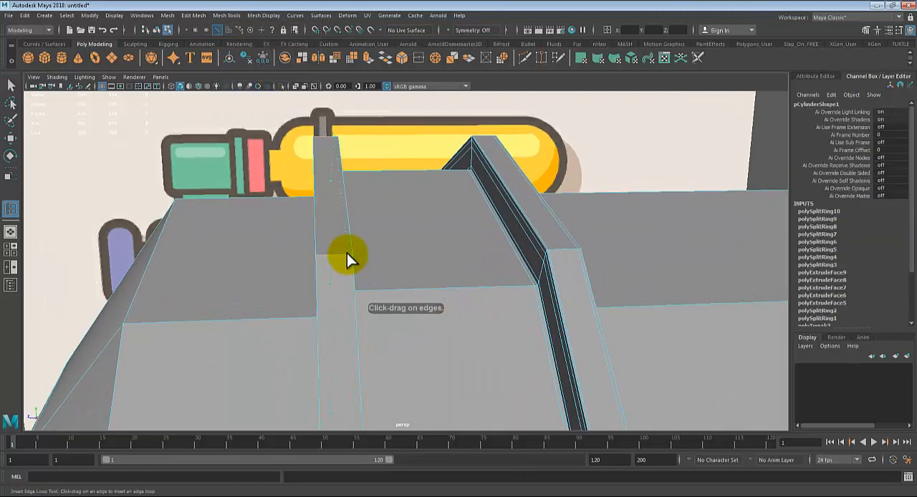
drag(349, 253, 368, 358)
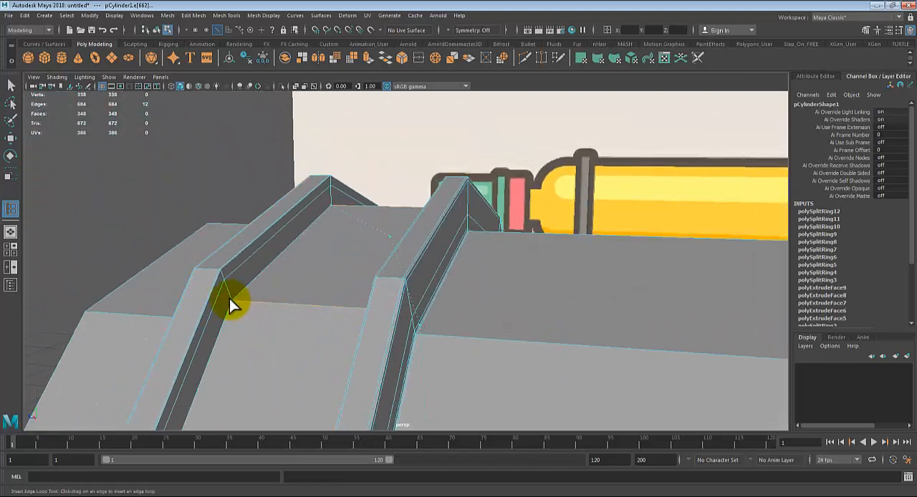
Step: Try to insert an edge loop on that ridge's groove-side wall, and undo it
drag(235, 300, 228, 295)
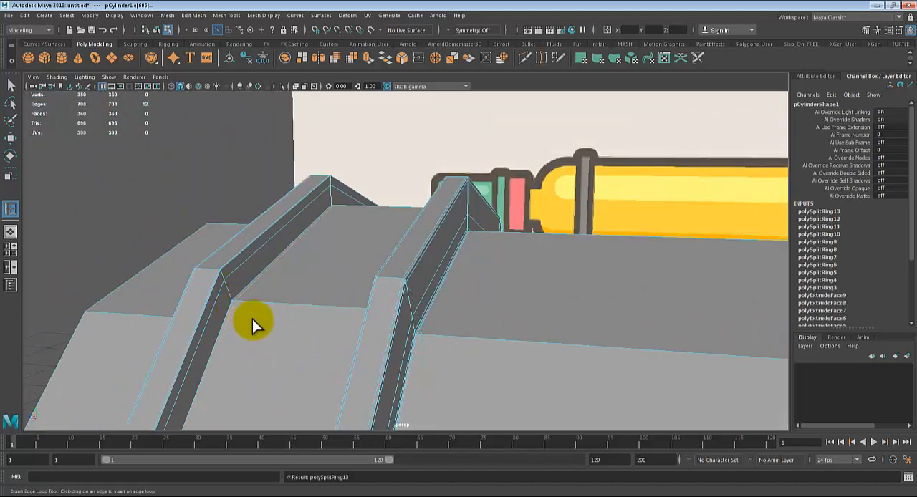
alt+right_drag(252, 319, 302, 320)
alt+middle_drag(303, 320, 322, 317)
key(ctrl+z)
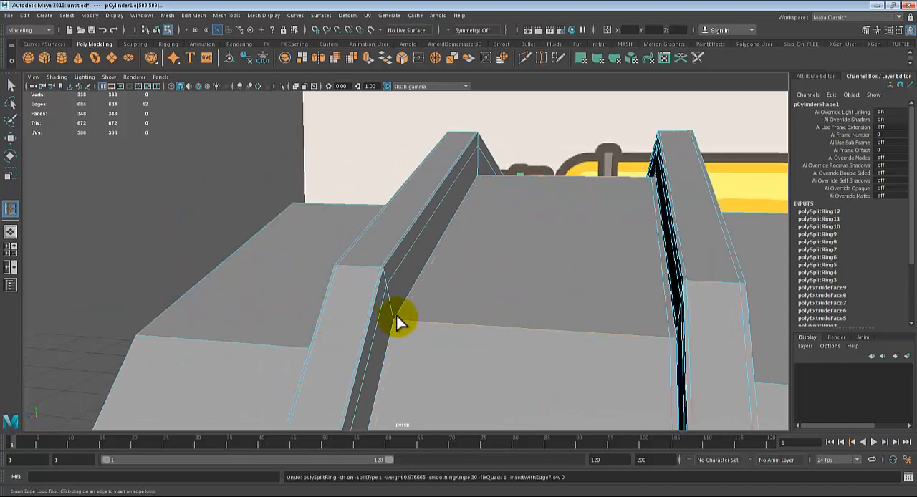
Step: Insert two supporting edge loops along the corner where the groove floor meets that ridge's wall
drag(393, 313, 395, 320)
right_drag(438, 331, 450, 323)
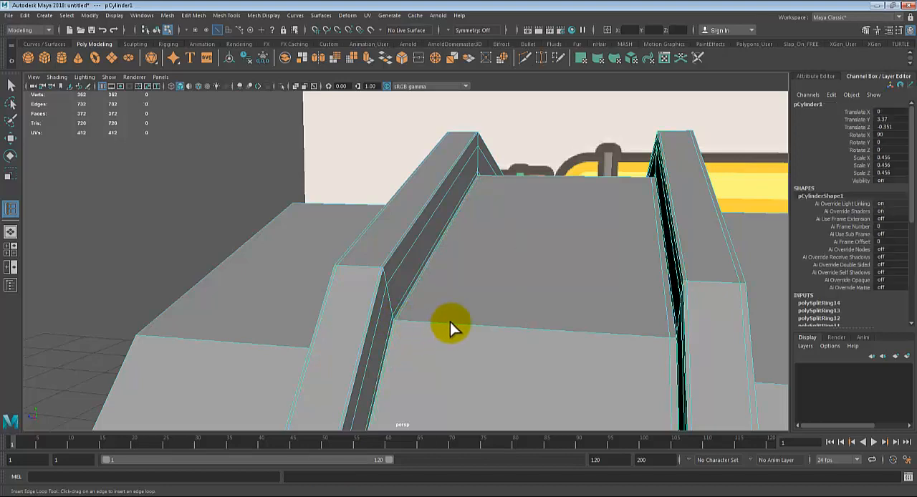
alt+drag(449, 322, 473, 325)
alt+middle_drag(473, 325, 432, 306)
Step: Insert three edge loops on the ridge's dome side: one on the tank body beside its base and two near the wall's lower and upper edges
key(g)
alt+drag(488, 325, 697, 315)
click(700, 313)
alt+middle_drag(699, 313, 571, 290)
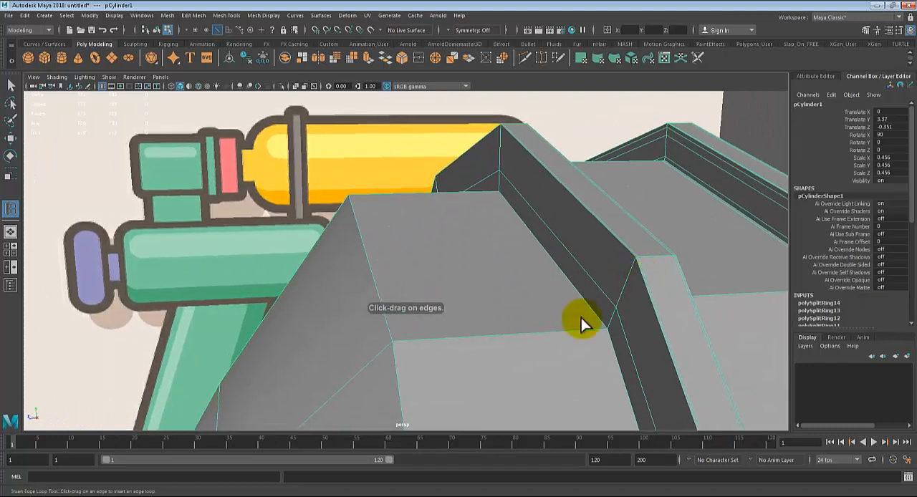
drag(596, 330, 606, 324)
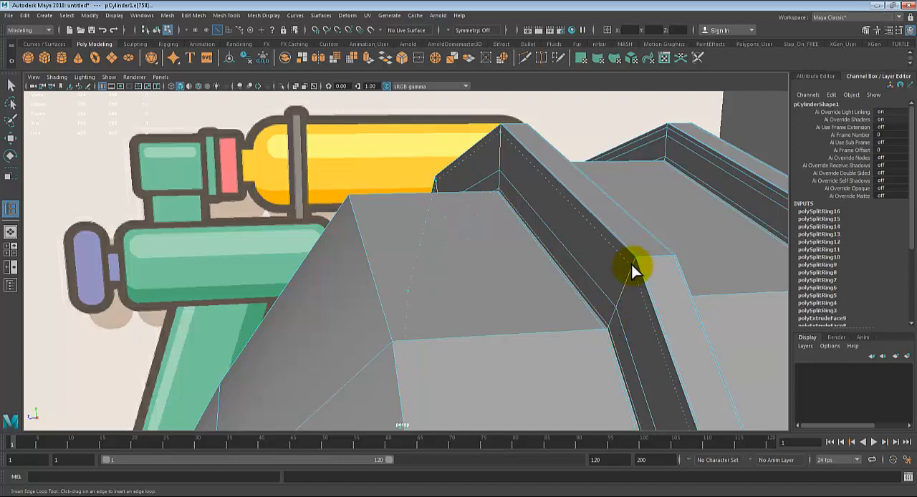
drag(634, 268, 633, 259)
Step: Return to object mode and examine the whole tank with both ridges in smooth mesh preview
key(q)
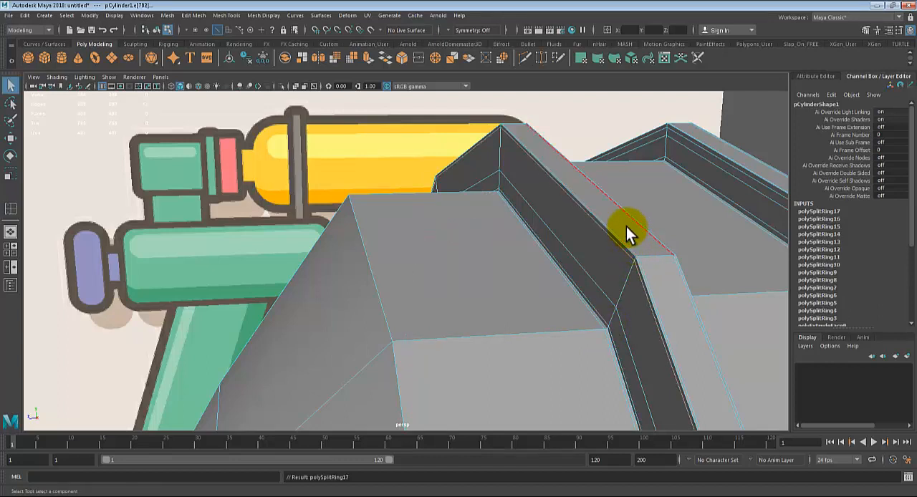
right_drag(622, 219, 640, 197)
key(3)
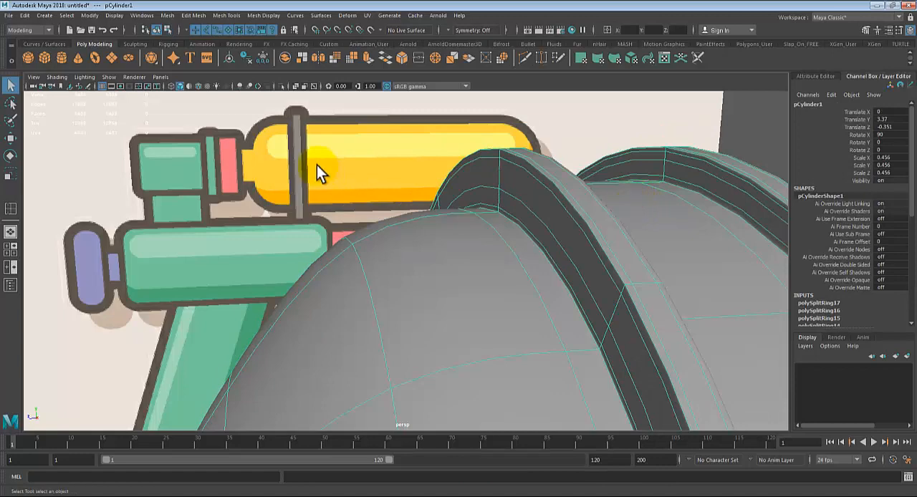
click(316, 166)
scroll(316, 225, down, 4)
alt+drag(316, 225, 516, 276)
alt+right_drag(566, 297, 387, 291)
alt+drag(387, 290, 386, 301)
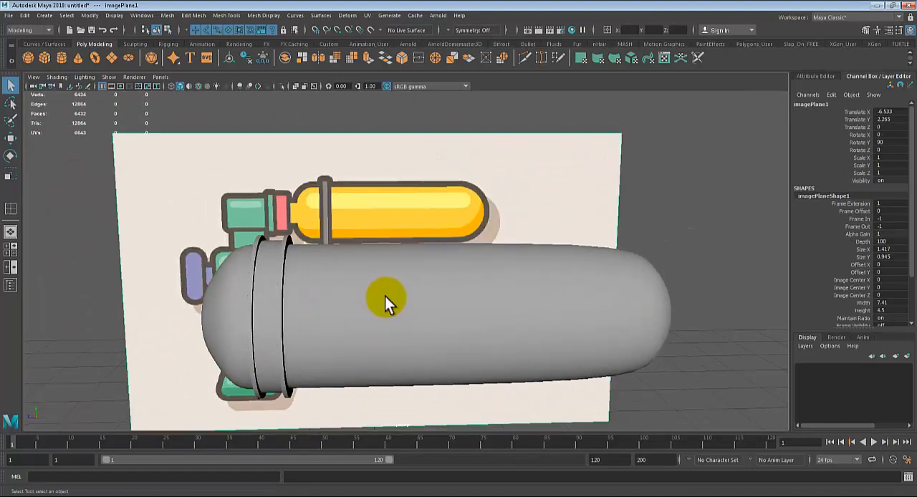
Step: Turn off the tank's smooth preview and select the triangular faces around the center of the dome end beside the ridges
click(384, 301)
alt+middle_drag(344, 317, 430, 288)
key(1)
alt+drag(420, 295, 290, 238)
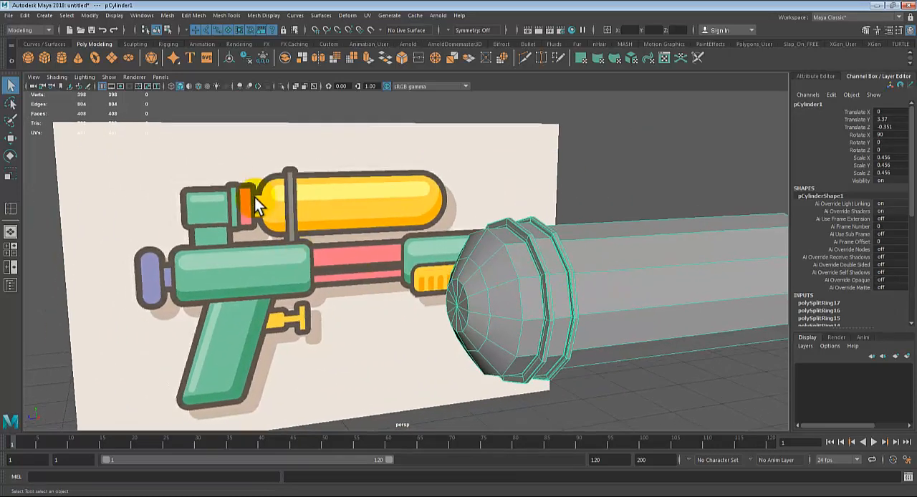
alt+right_drag(398, 260, 549, 286)
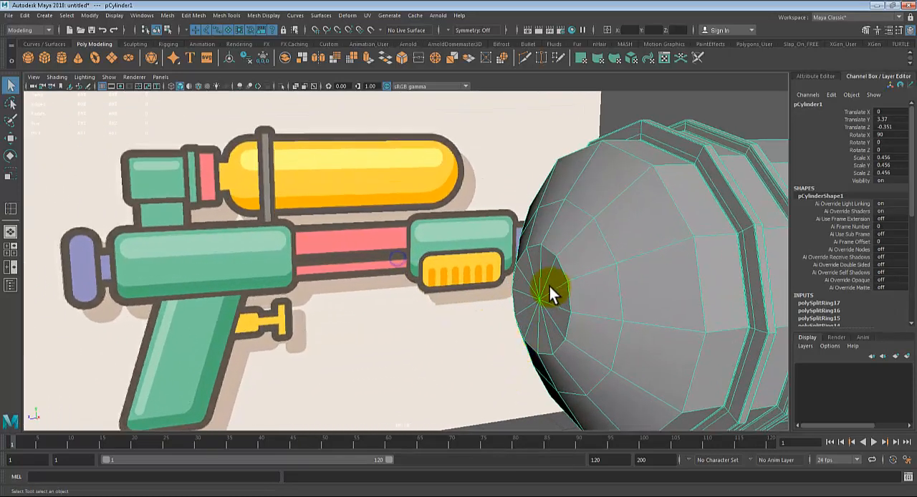
right_click(538, 269)
click(538, 257)
click(541, 259)
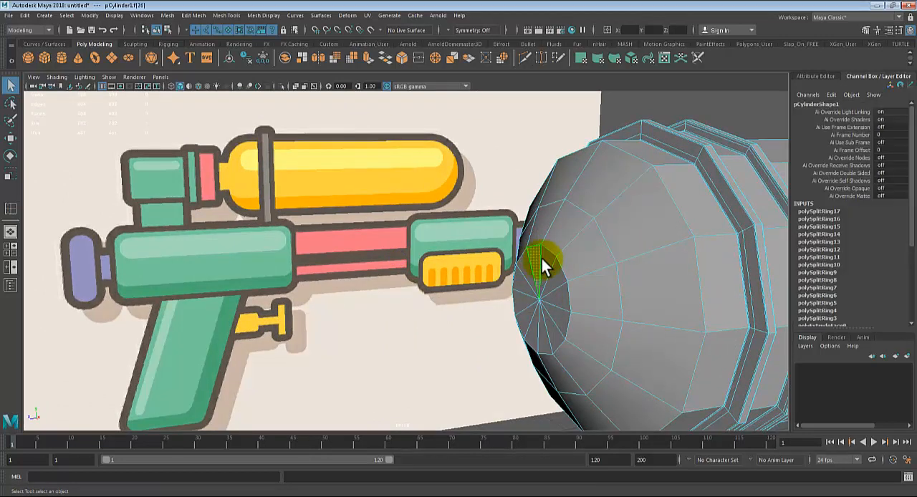
shift+click(555, 300)
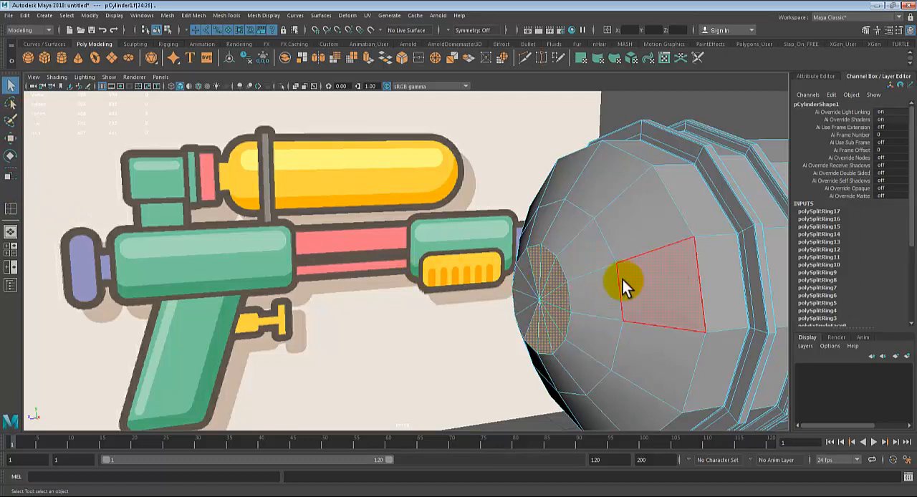
Step: Switch the selection style to Drag with camera-based selection, add the remaining central end faces, and restore the Marquee style
double_click(10, 89)
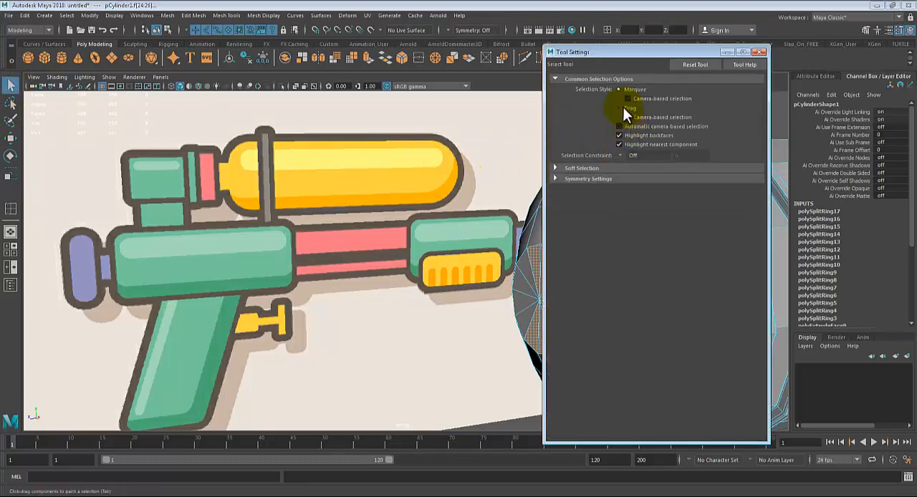
click(622, 107)
drag(703, 52, 779, 42)
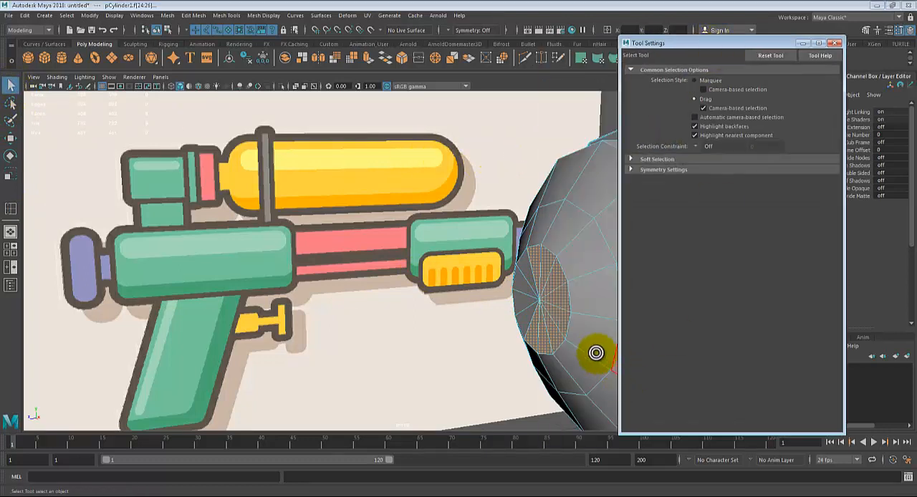
mouse_move(526, 290)
mouse_down()
mouse_move(537, 272)
mouse_move(525, 303)
mouse_move(523, 290)
mouse_up()
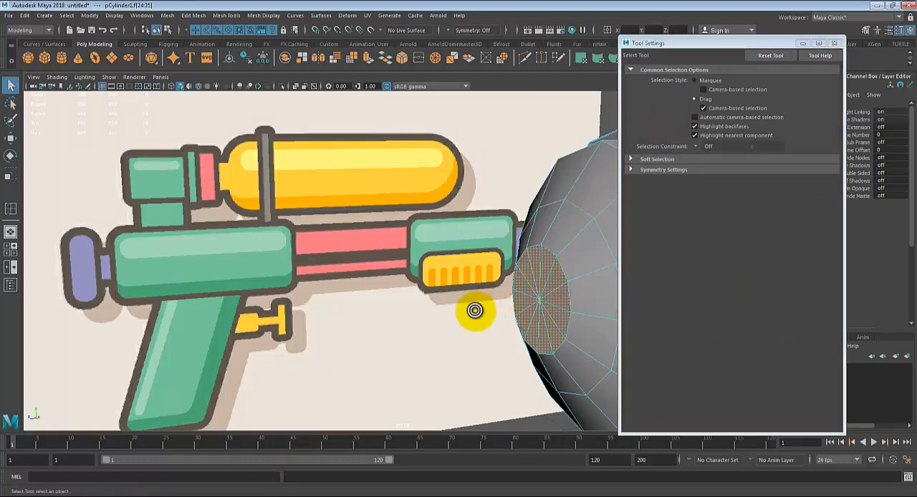
click(696, 81)
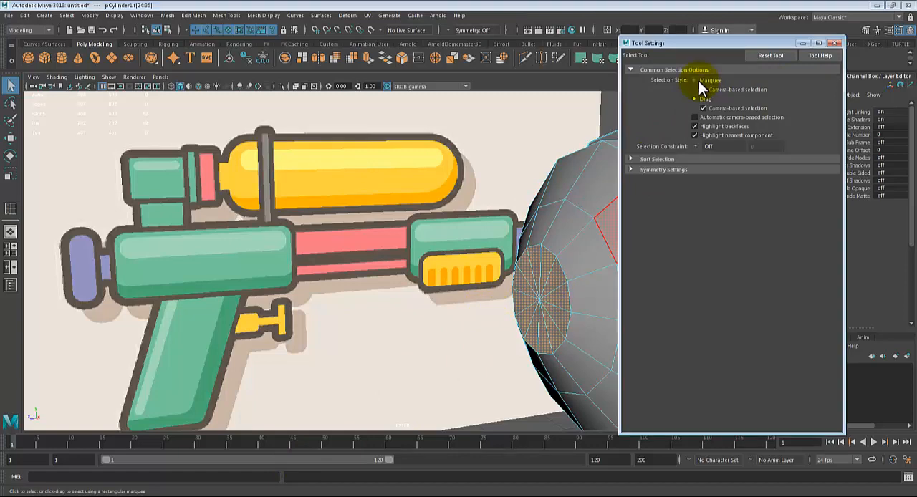
click(834, 43)
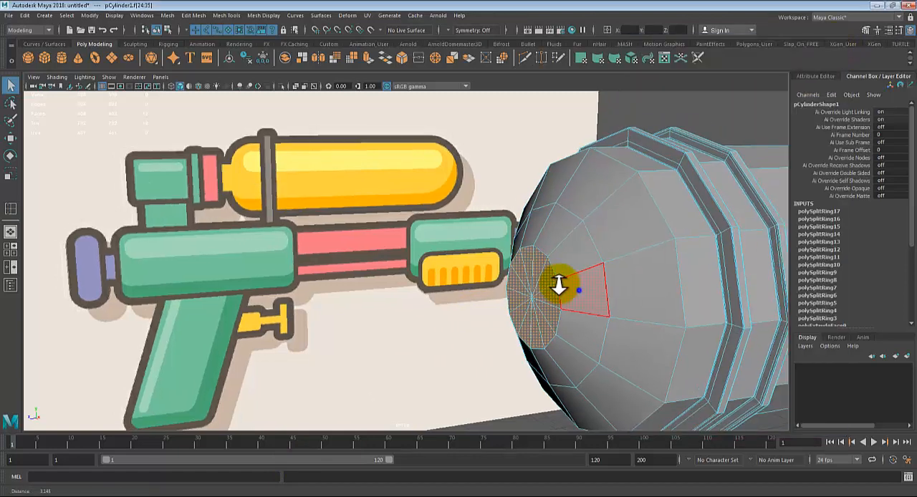
Step: Start an extrusion of the selected circle of faces at the tank's end
alt+right_drag(559, 284, 447, 322)
alt+drag(448, 323, 456, 326)
key(ctrl+e)
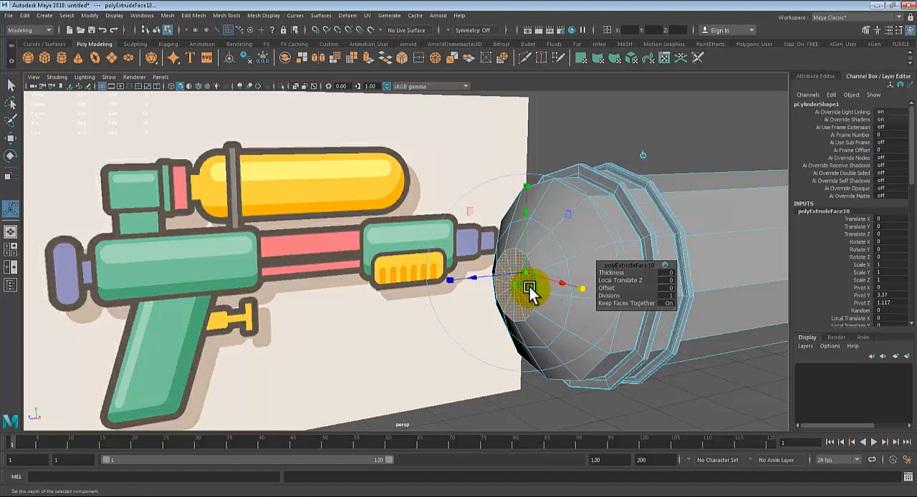
Step: Try narrowing the extruded end faces and extruding them again outward by 0.161, check them in side view, and undo both changes
drag(529, 289, 423, 303)
key(ctrl+e)
key(space)
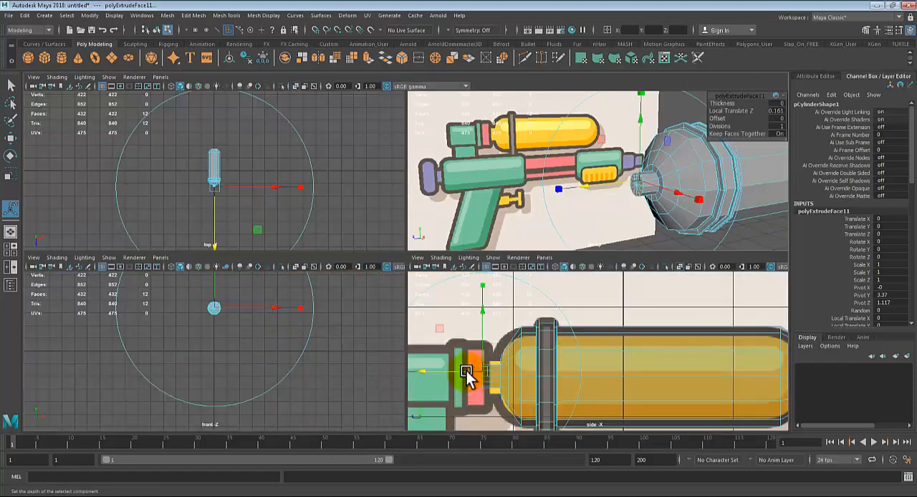
key(space)
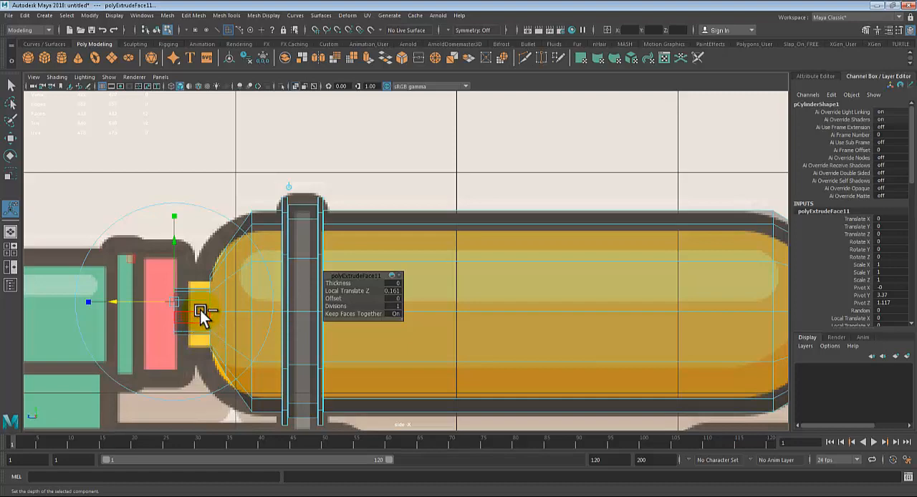
key(ctrl+z)
key(ctrl+z)
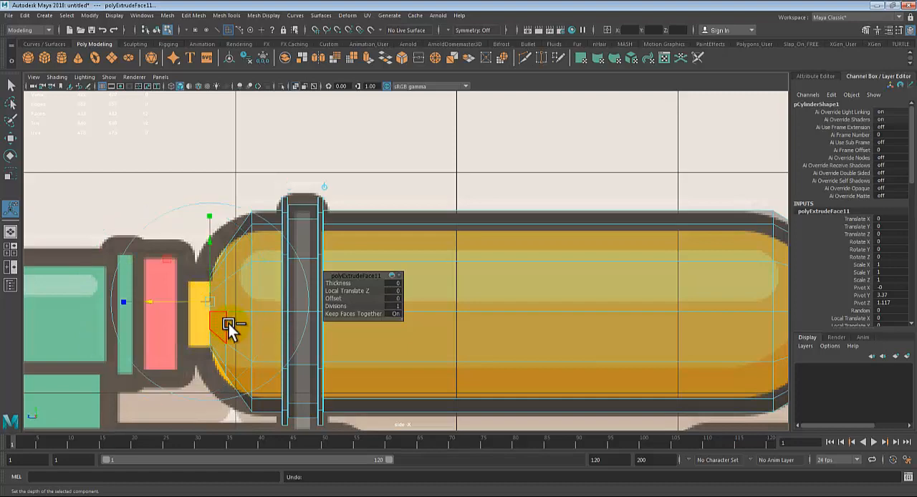
key(space)
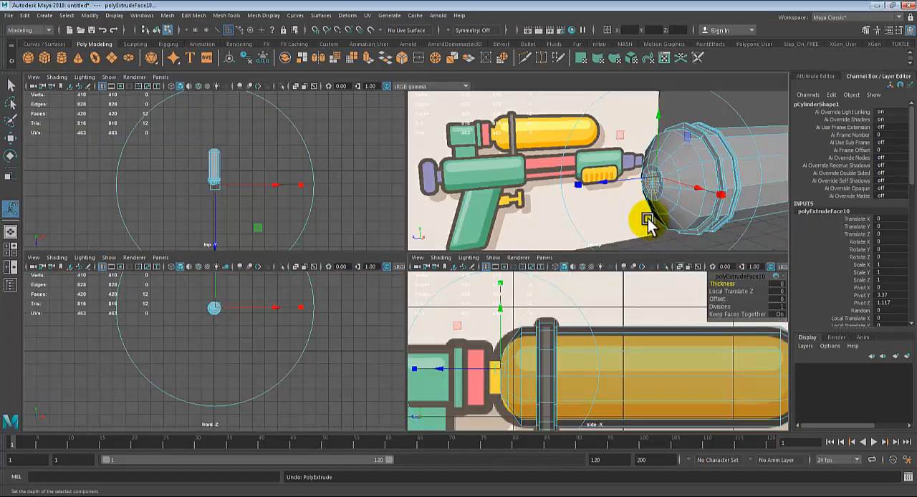
key(space)
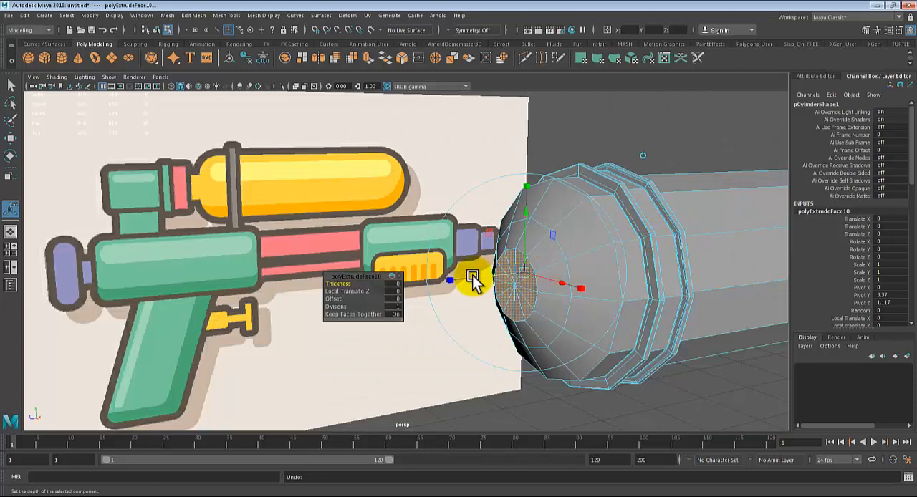
Step: Pull the extruded end faces outward to a Local Translate Z of 0.108, matching the reference's yellow neck in side view, and return to object mode
drag(471, 280, 447, 281)
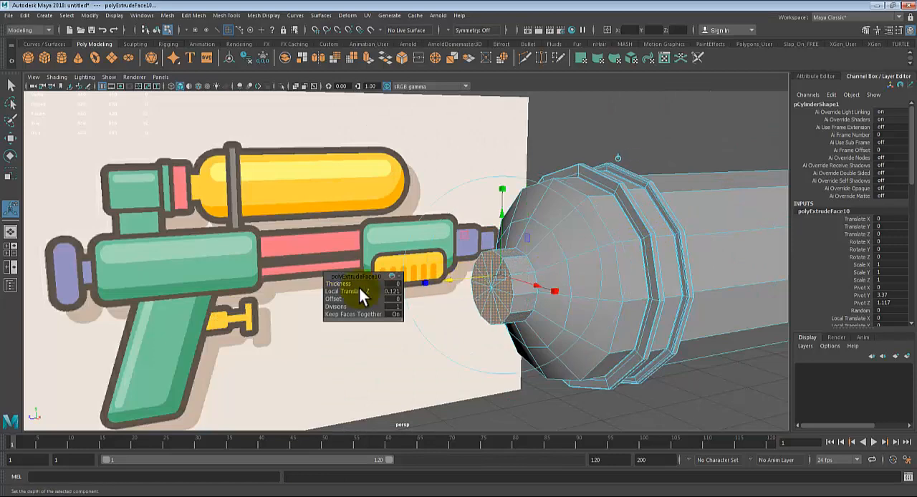
key(space)
key(space)
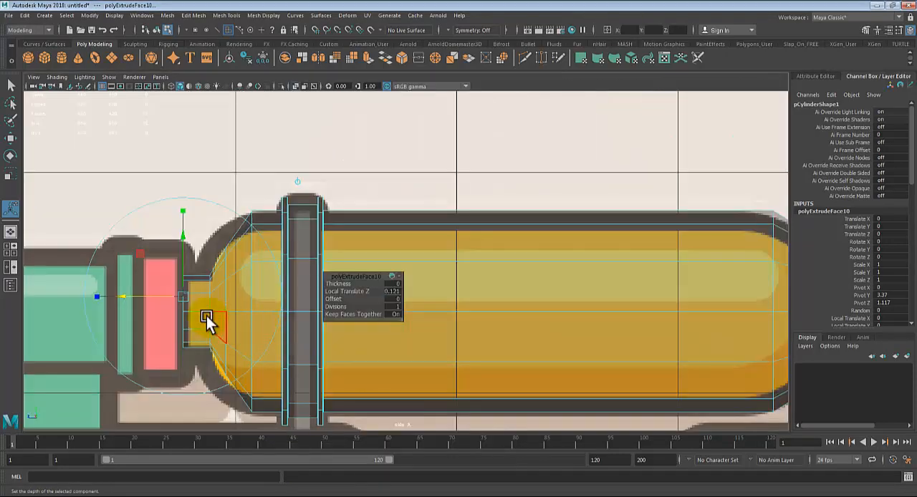
mouse_move(127, 294)
mouse_down()
mouse_move(135, 295)
mouse_move(127, 298)
mouse_up()
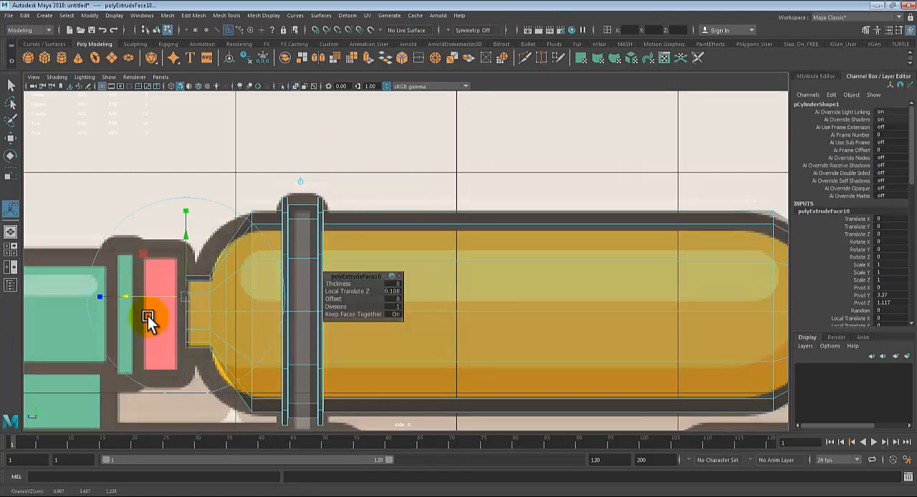
key(q)
right_drag(197, 304, 237, 213)
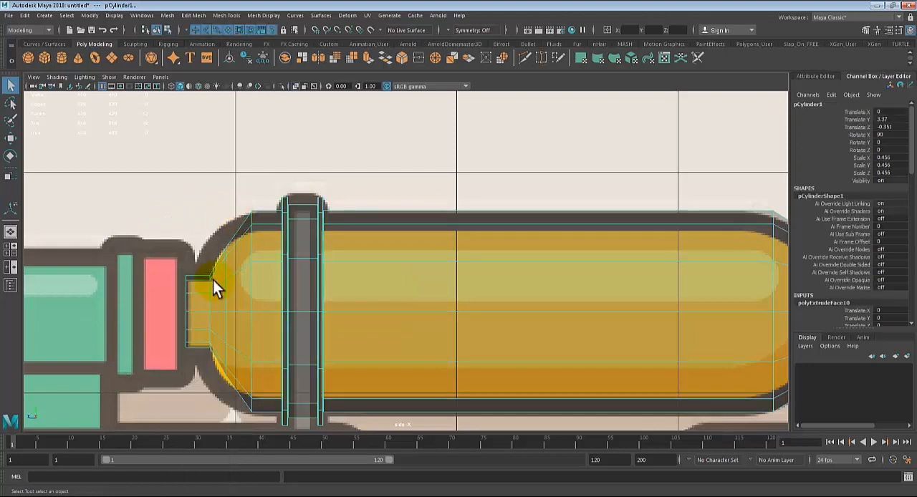
scroll(208, 280, down, 5)
scroll(321, 307, up, 3)
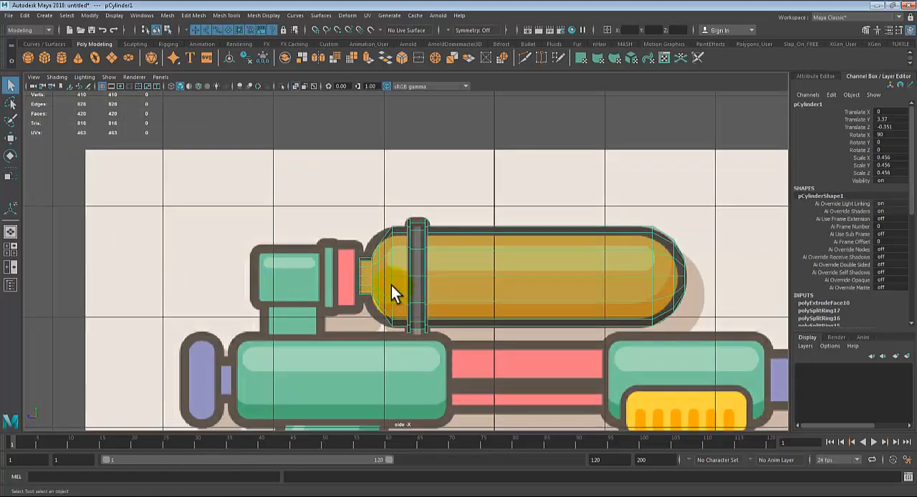
scroll(391, 285, up, 2)
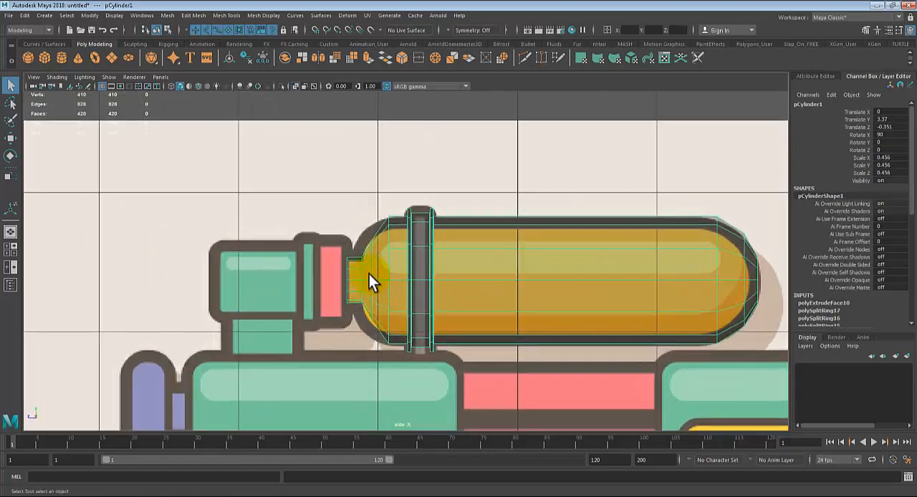
alt+middle_drag(353, 274, 447, 262)
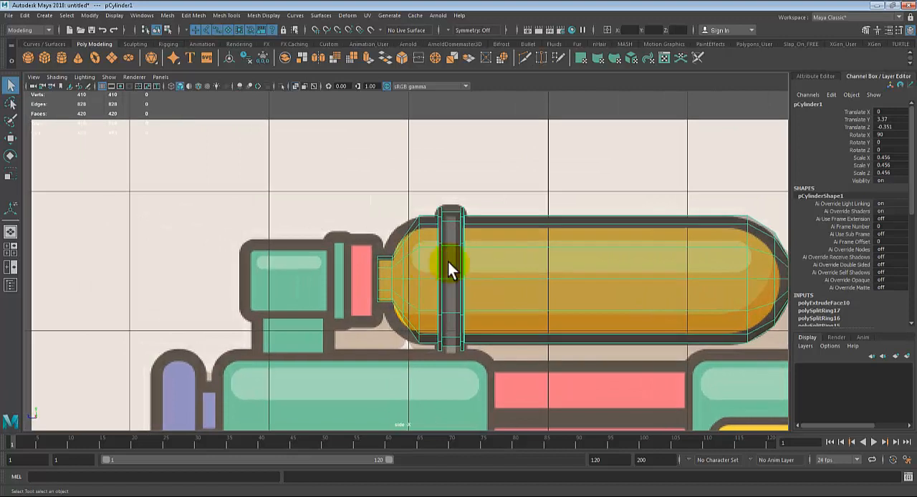
click(525, 181)
click(528, 246)
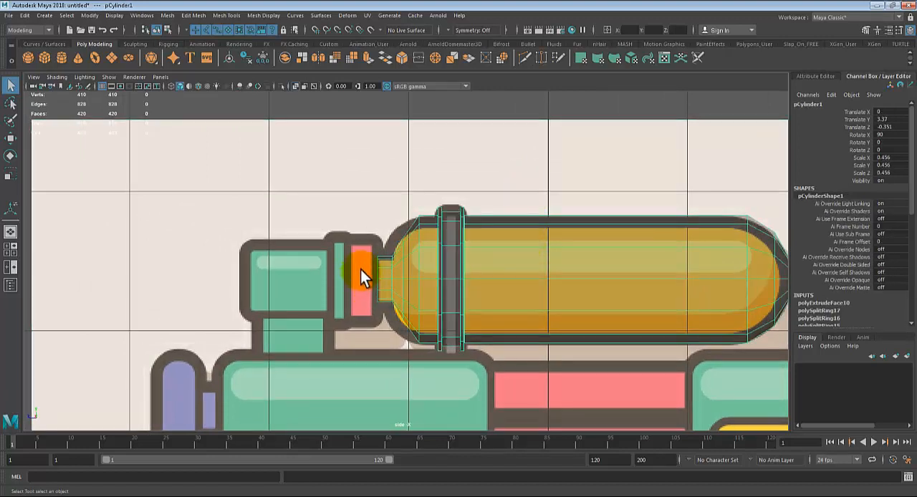
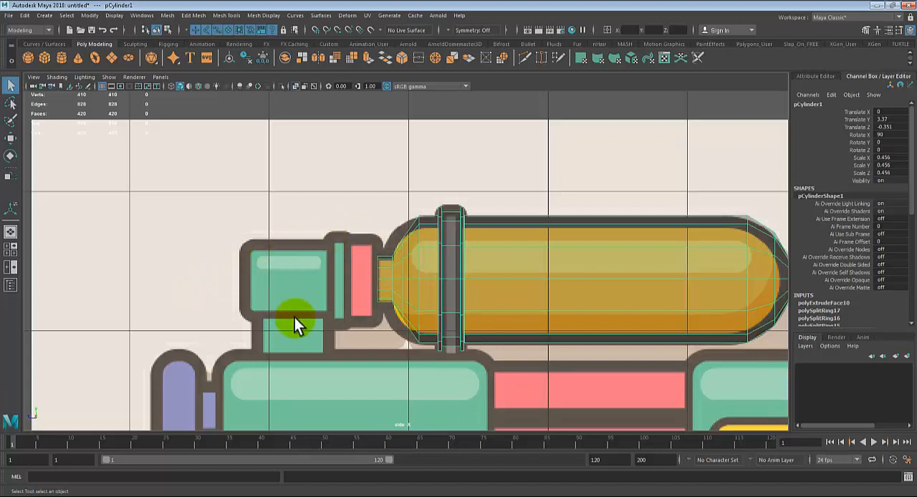
Step: Create a new polygon cylinder and set its Rotate X to 90 so it lies along the gun
click(57, 59)
scroll(404, 258, down, 5)
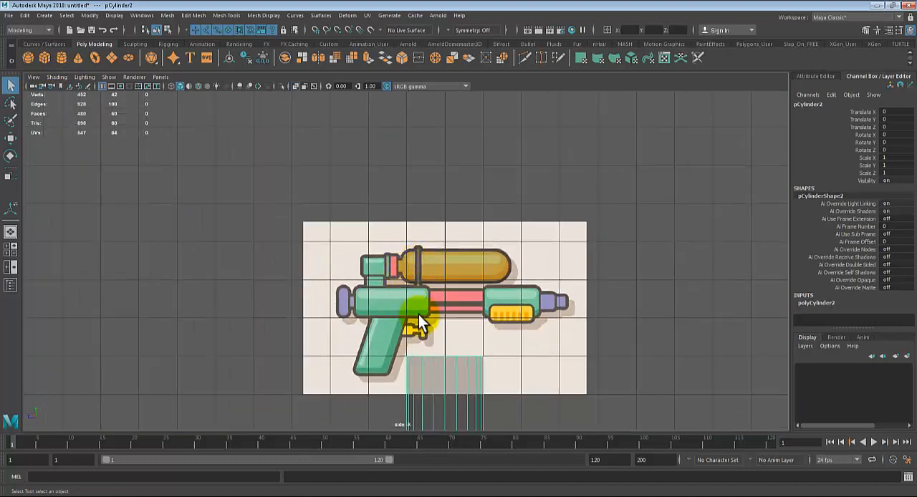
key(e)
drag(473, 310, 501, 413)
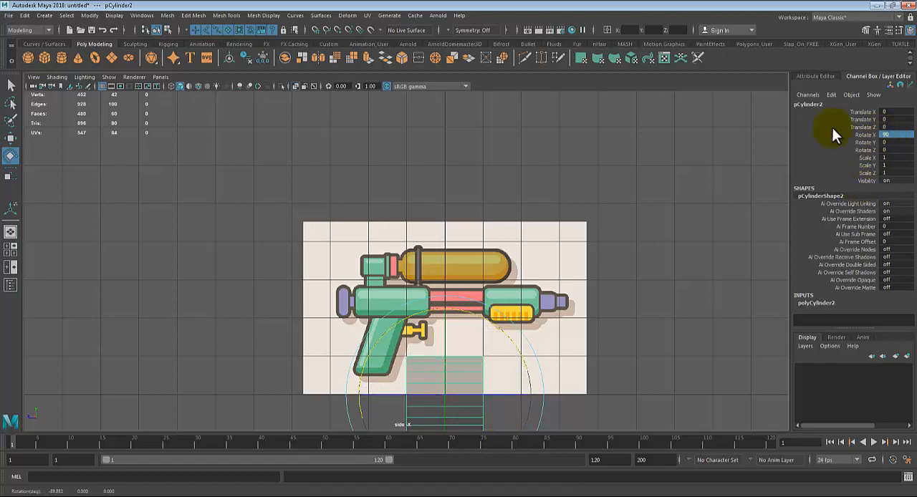
Step: Raise the new cylinder to a Translate Y of 3.141 and set its Subdivisions Axis to 12
key(space)
key(space)
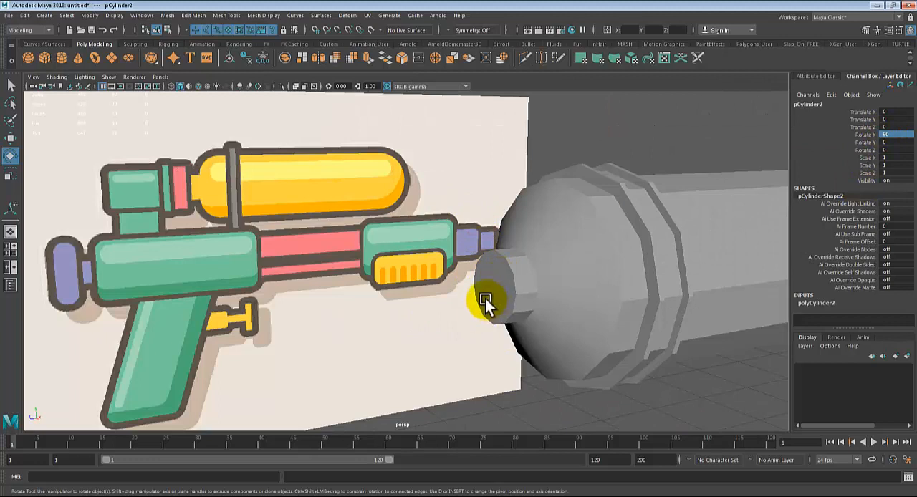
scroll(485, 299, down, 5)
key(w)
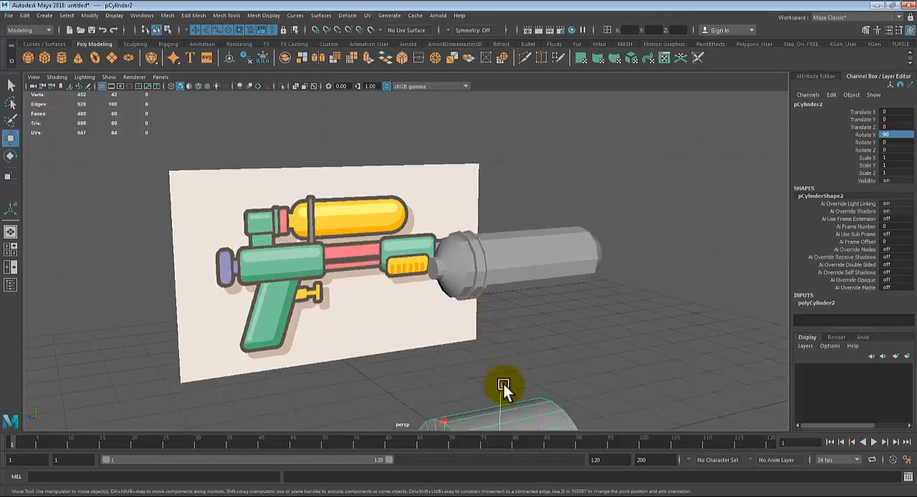
drag(503, 384, 532, 183)
click(815, 302)
scroll(851, 301, down, 2)
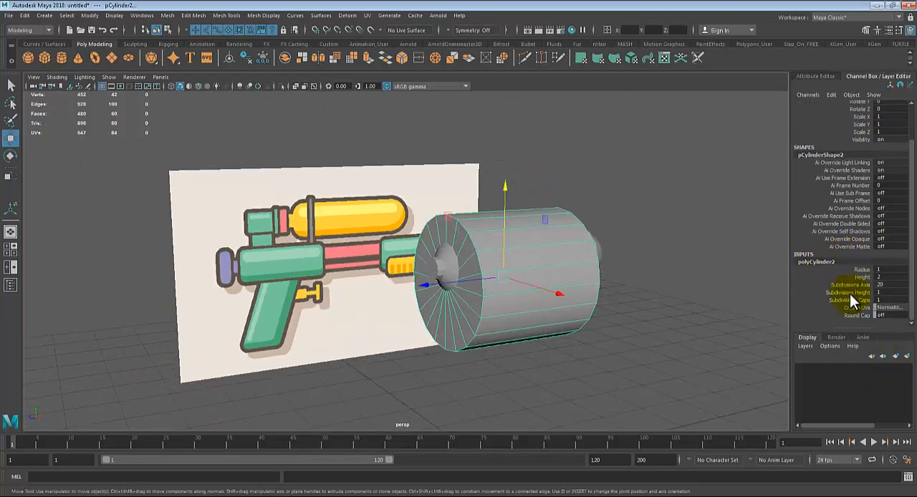
key(Return)
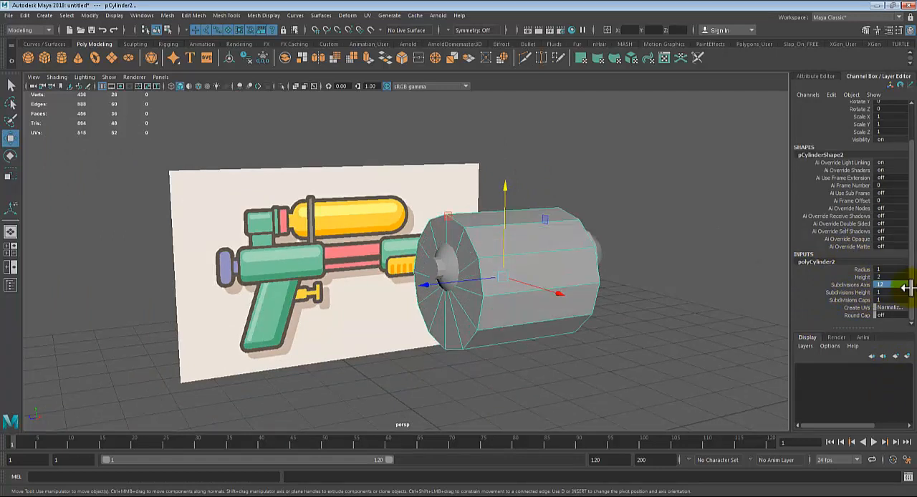
Step: Duplicate the 12-sided cylinder and move the copy aside behind the tank to a Translate Z of about -4.75
key(ctrl+d)
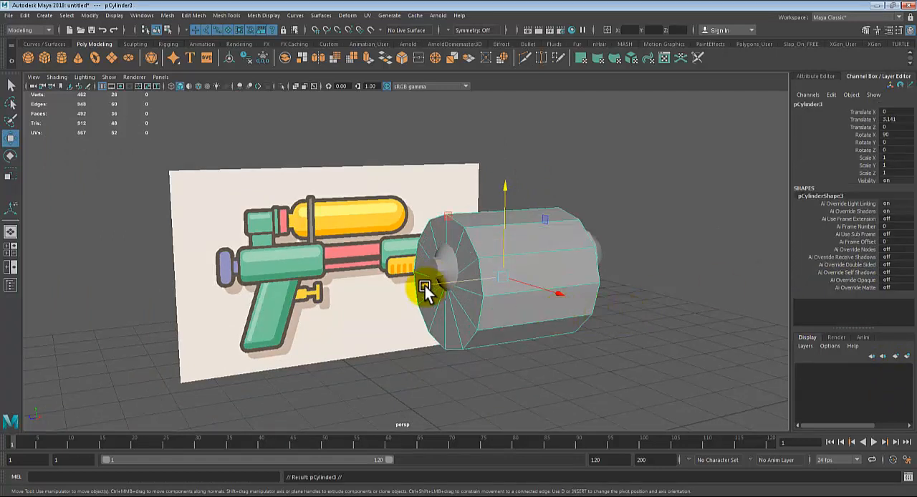
drag(423, 285, 522, 278)
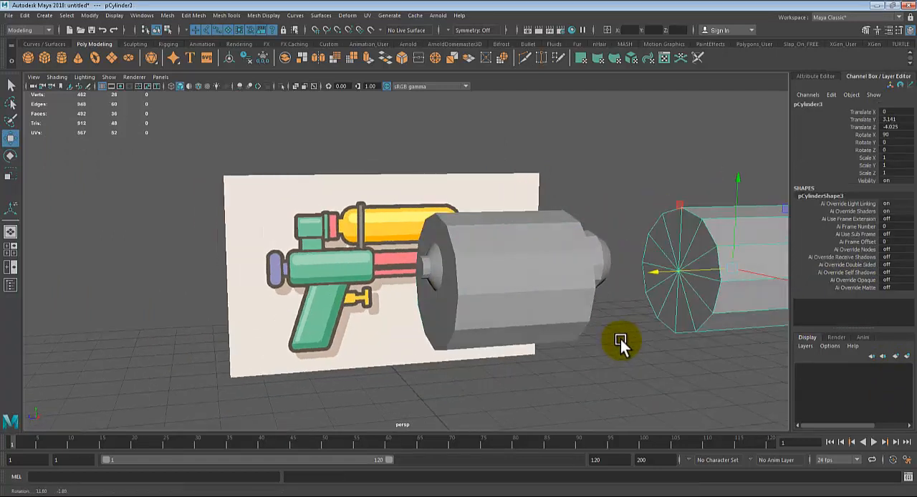
alt+middle_drag(620, 339, 577, 312)
drag(588, 275, 630, 275)
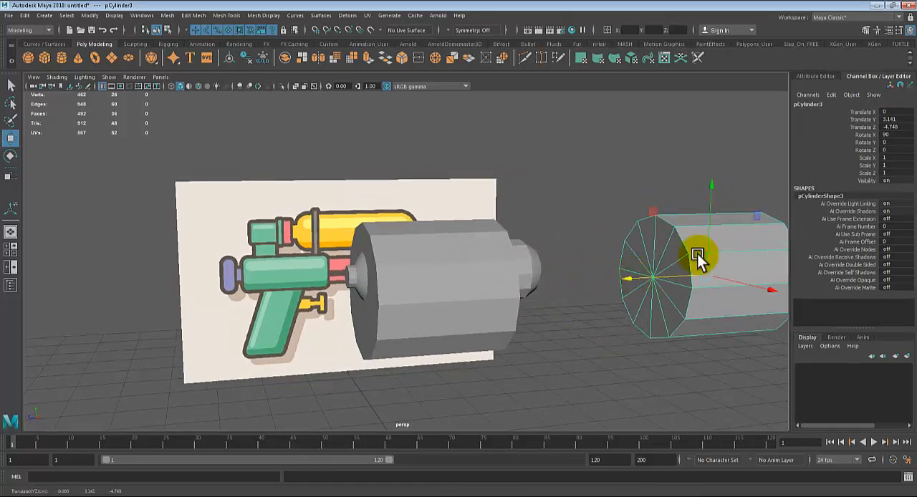
click(693, 198)
click(696, 244)
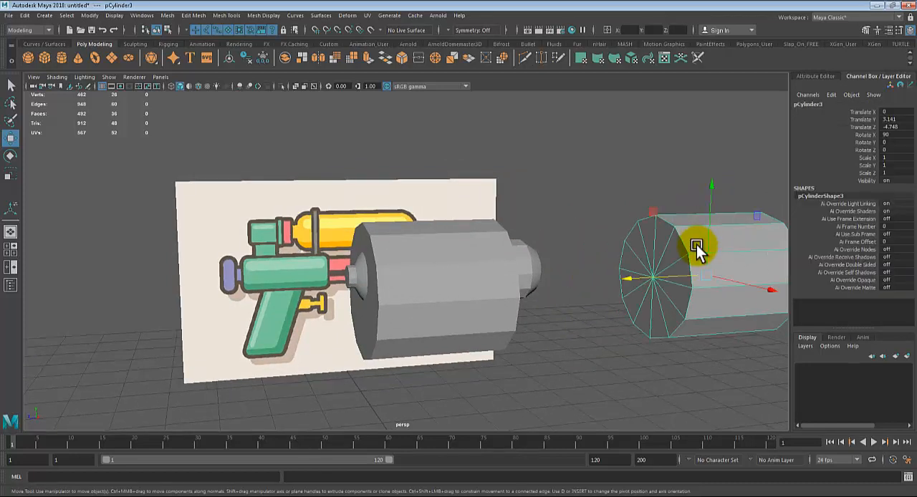
Step: Scale the original cylinder uniformly to 0.514 and move it forward to the tank's neck at a Translate Z of about 1.22
click(397, 273)
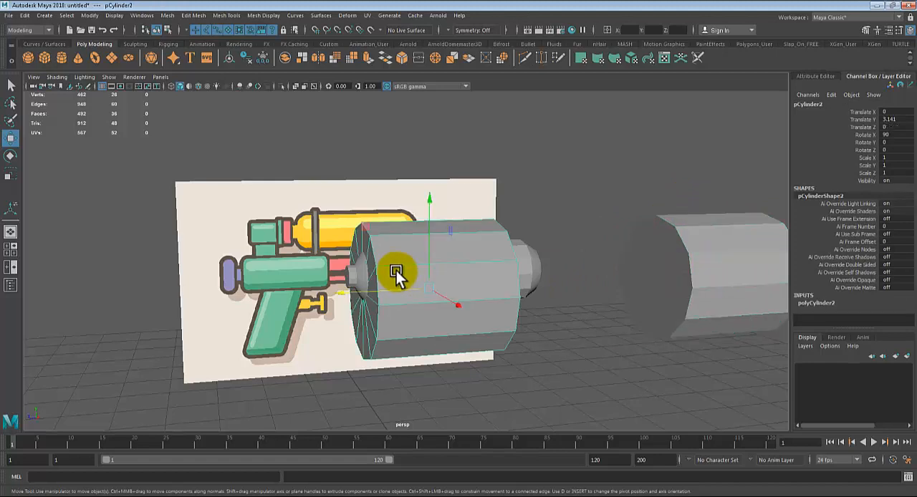
key(r)
drag(432, 288, 375, 363)
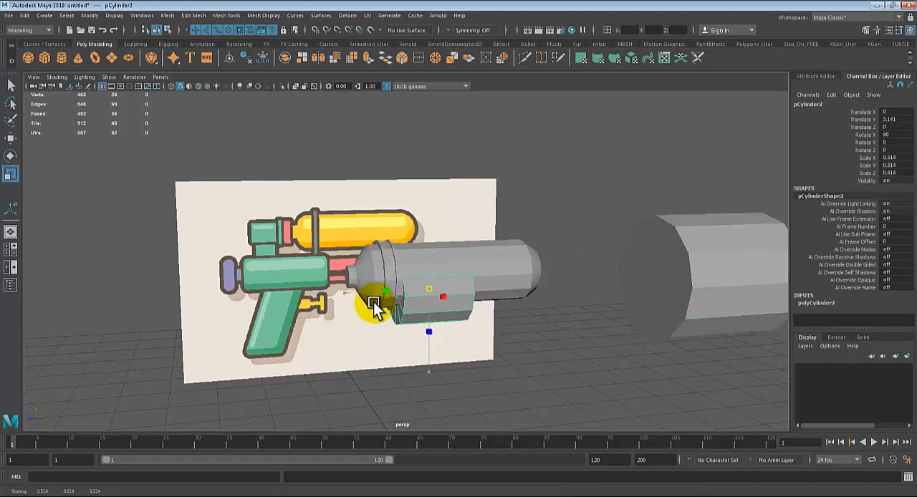
key(w)
drag(413, 295, 318, 301)
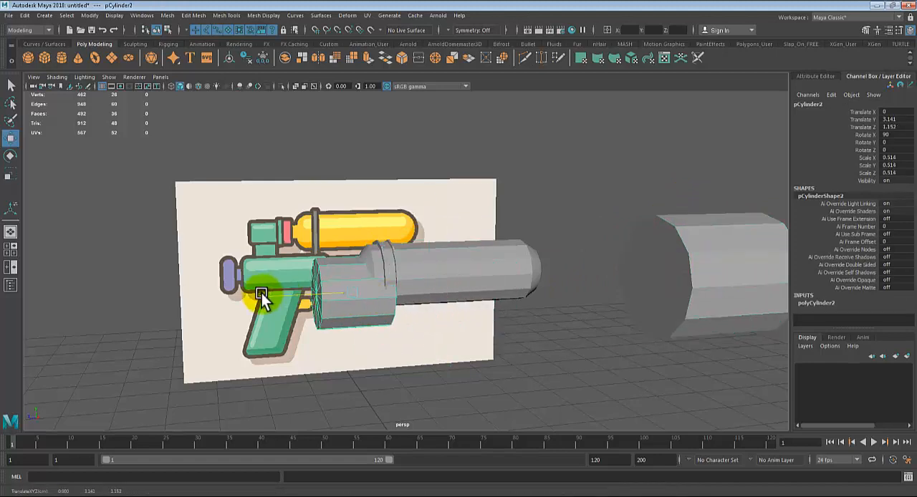
Step: In side view, scale the cylinder uniformly to 0.222 and centre it vertically on the pink ring at a Translate Y of 3.356
key(space)
key(space)
scroll(422, 350, up, 10)
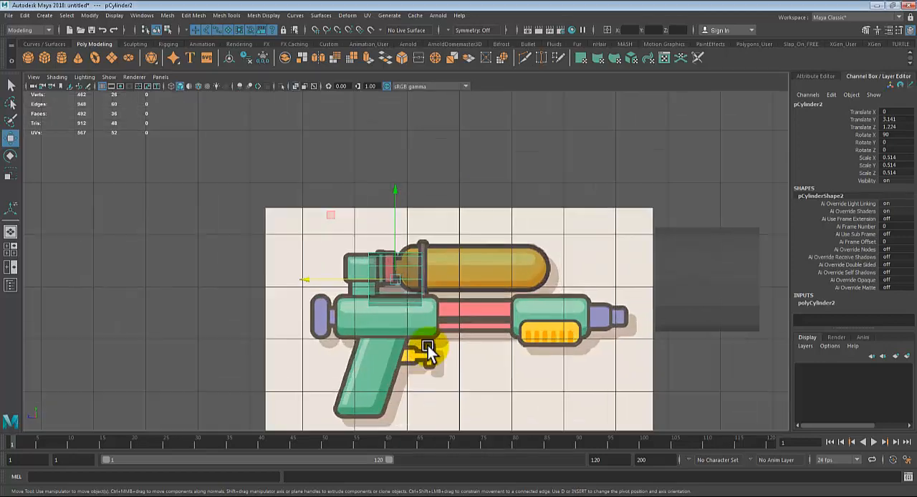
drag(381, 302, 348, 285)
key(r)
scroll(309, 299, up, 2)
key(w)
key(r)
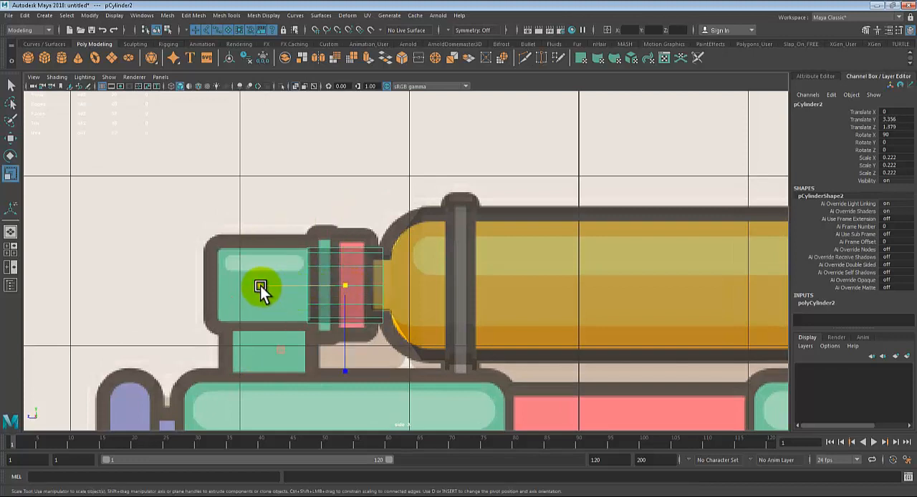
Step: Flatten the cylinder to a Scale Y of 0.116 and slide it over the pink ring at a Translate Z of 1.319
drag(260, 286, 309, 285)
key(w)
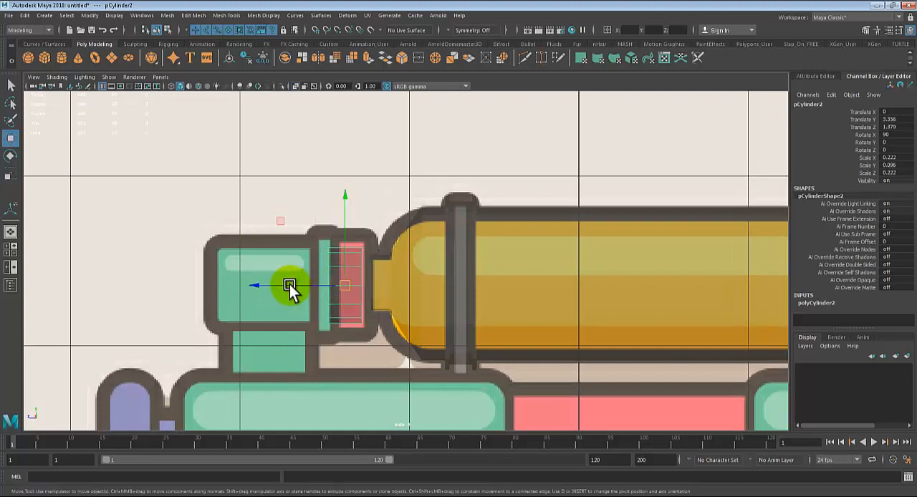
mouse_move(253, 286)
mouse_down()
mouse_move(263, 288)
mouse_move(249, 287)
mouse_up()
key(r)
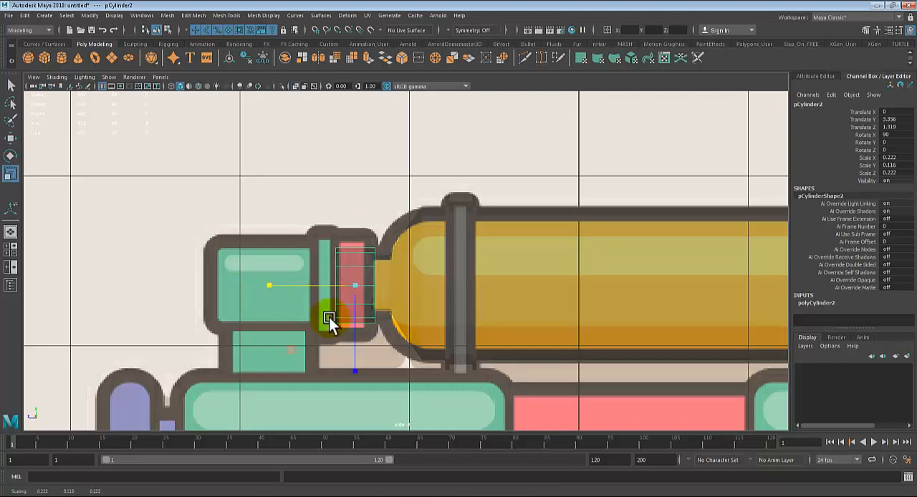
Step: Try heightening the disc to a Scale Z of 0.336, check it in perspective, try 0.326 instead, and undo both changes
drag(352, 371, 356, 416)
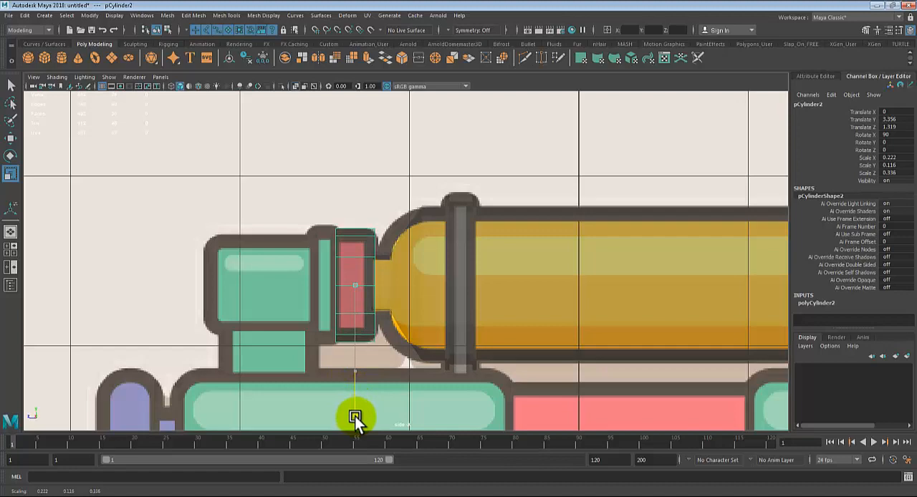
key(space)
key(space)
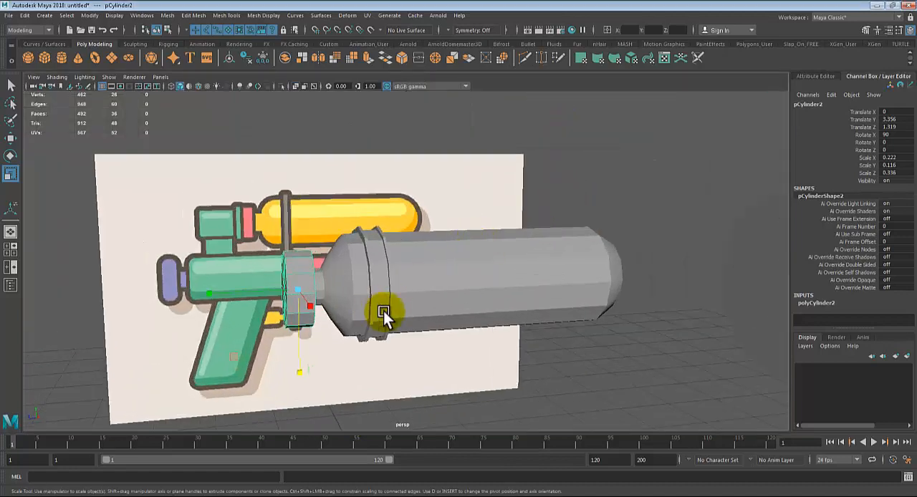
alt+drag(383, 311, 538, 311)
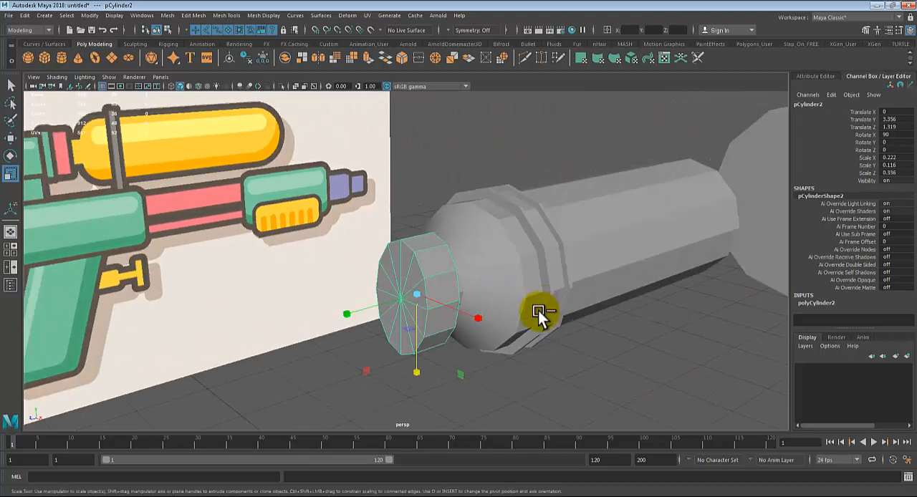
key(ctrl+z)
drag(414, 372, 409, 410)
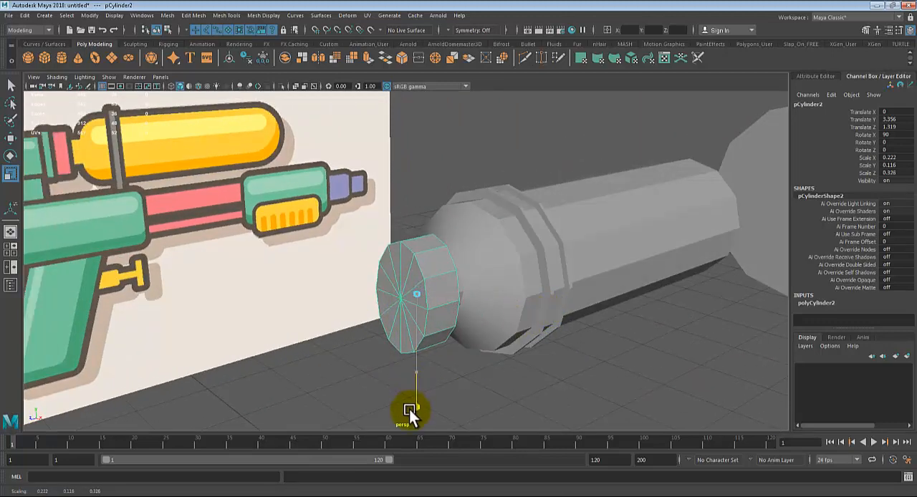
key(ctrl+z)
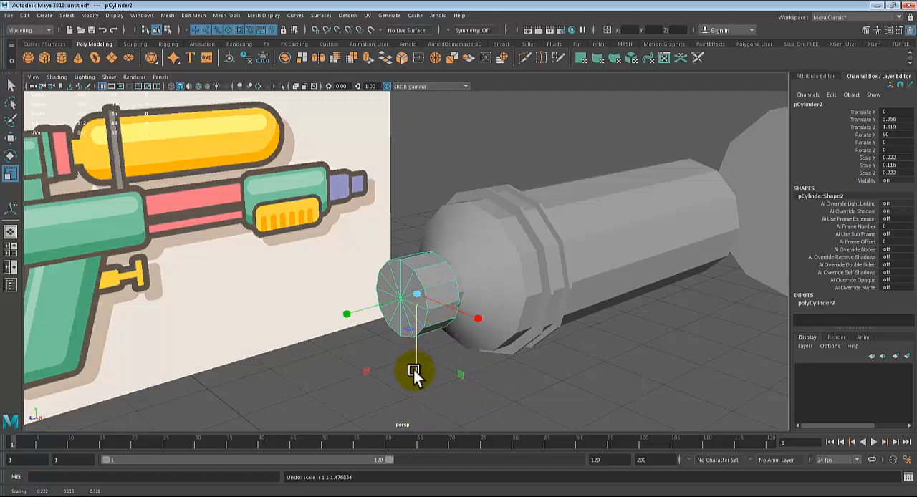
Step: Heighten the disc to a Scale Z of 0.346, matching the pink ring's outline in side view
drag(413, 370, 420, 408)
key(space)
key(space)
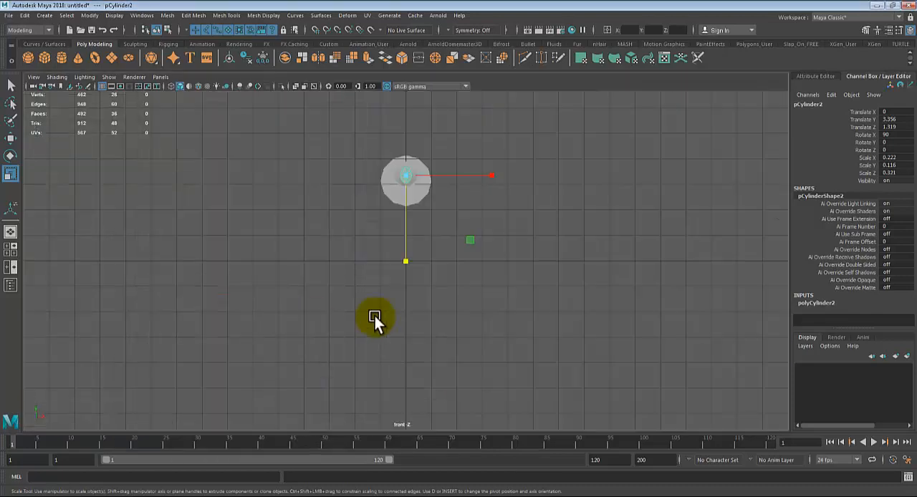
key(space)
Step: Widen the disc in perspective view to a Scale X of 0.333 so it looks round, and deselect it
key(space)
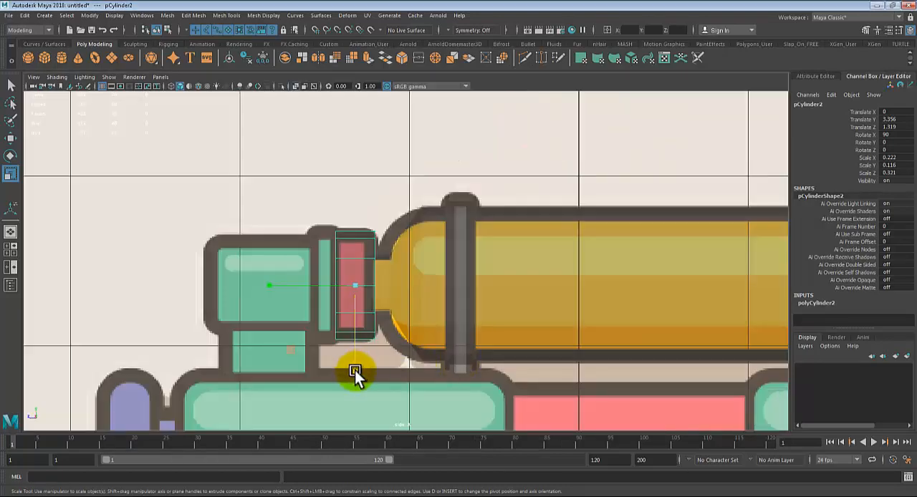
drag(352, 371, 354, 380)
key(space)
key(space)
alt+drag(552, 235, 608, 274)
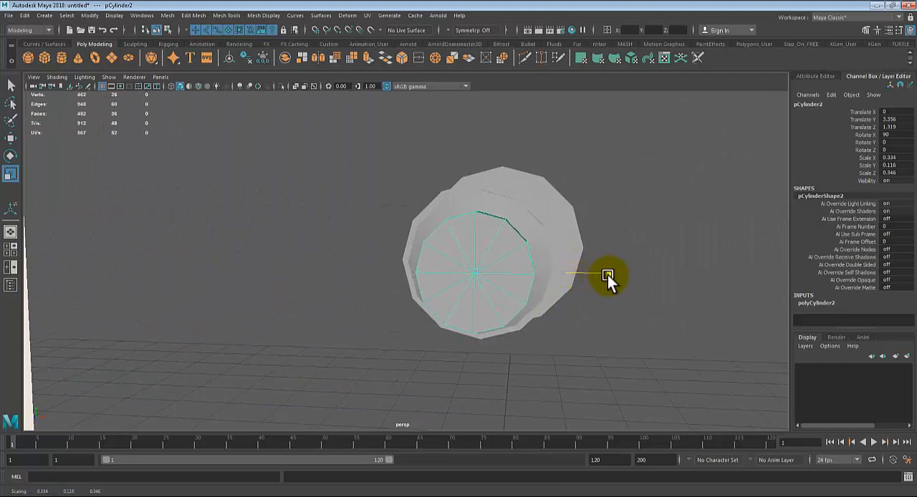
click(703, 321)
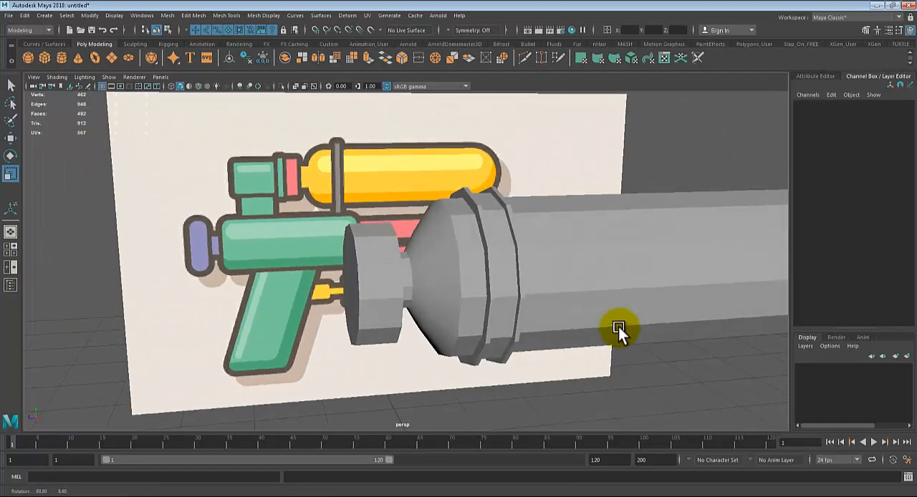
Step: Switch the disc to face selection and select the twelve cap faces on the end facing away from the tank
click(373, 243)
key(space)
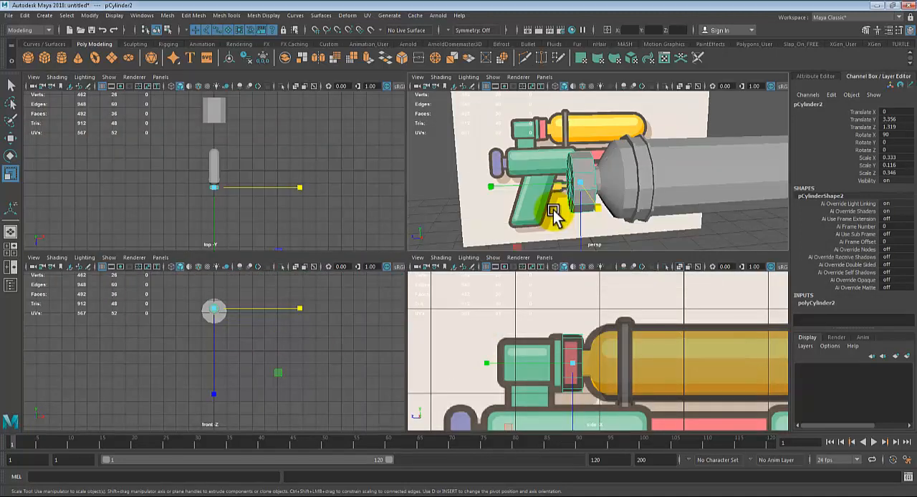
key(space)
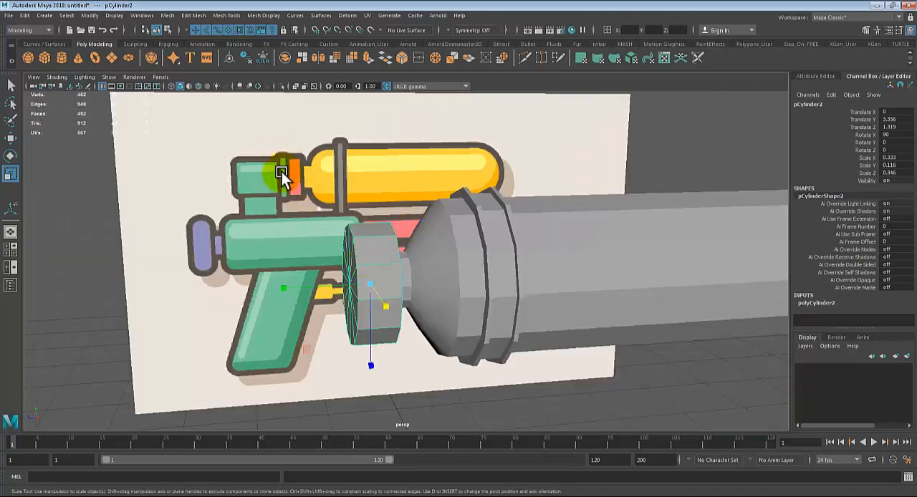
alt+drag(356, 249, 342, 242)
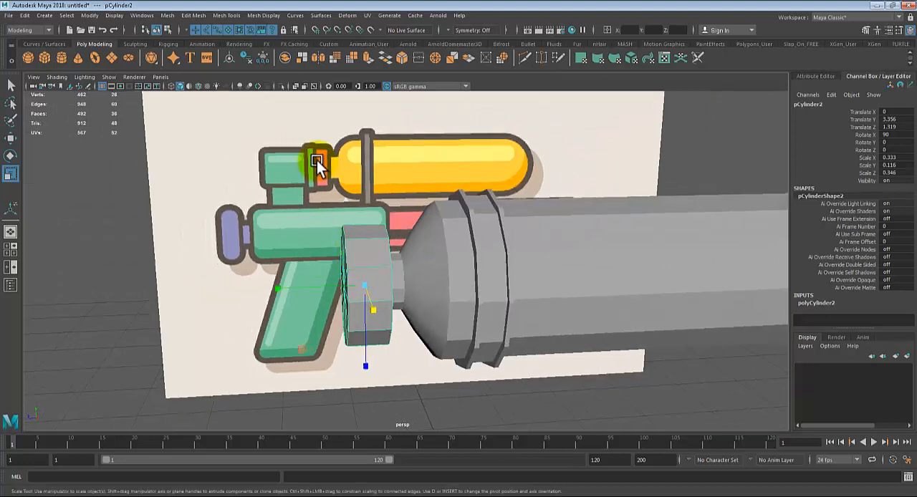
right_drag(364, 234, 361, 259)
alt+drag(357, 286, 347, 273)
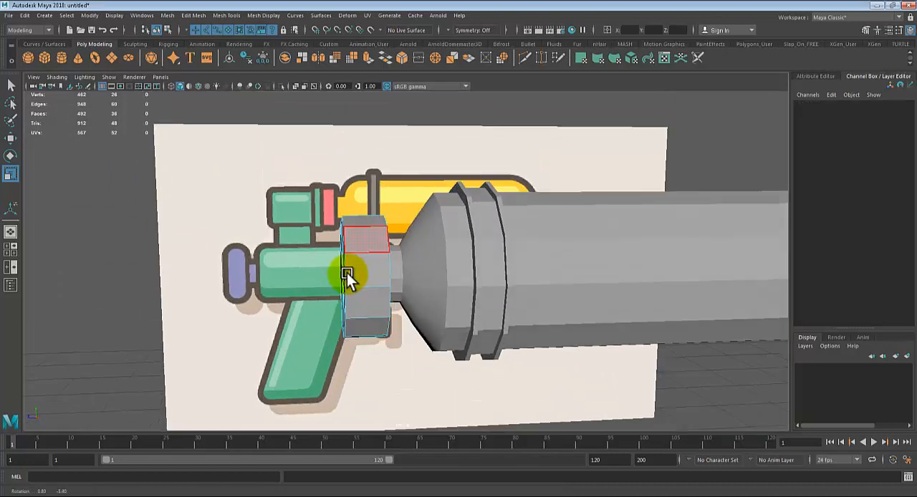
alt+drag(318, 240, 313, 239)
drag(273, 206, 340, 394)
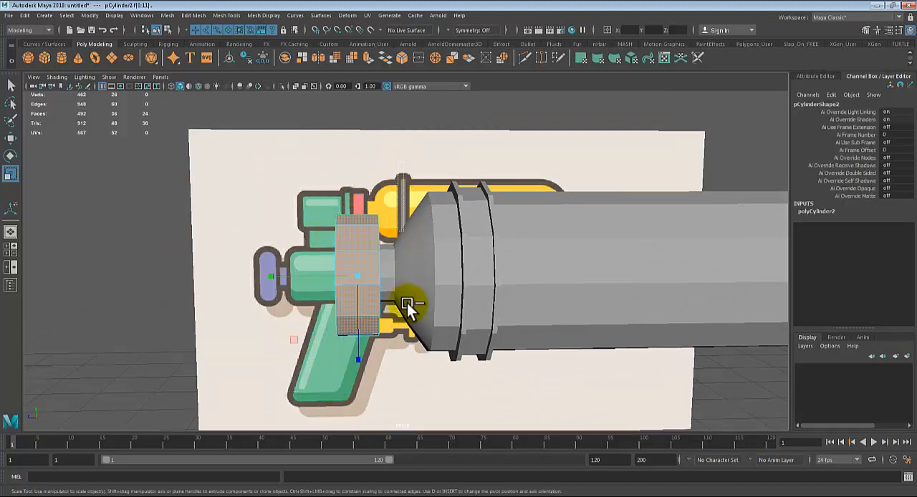
alt+drag(502, 394, 528, 358)
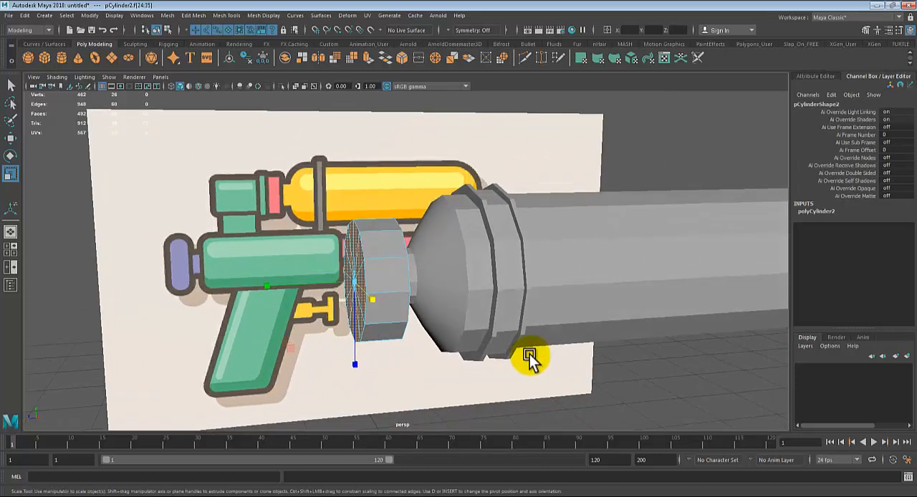
Step: Extrude the selected cap faces outward to a Local Translate Z of 0.124, over the green band in side view
key(ctrl+e)
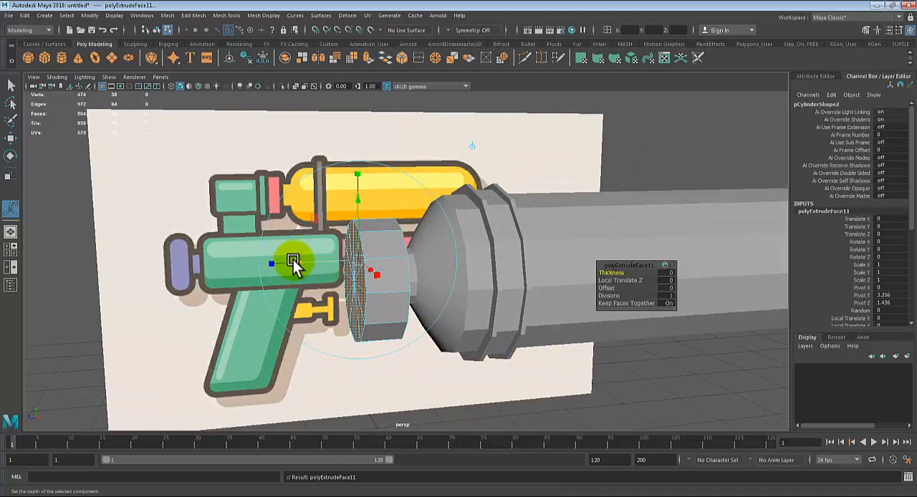
drag(293, 261, 272, 265)
key(space)
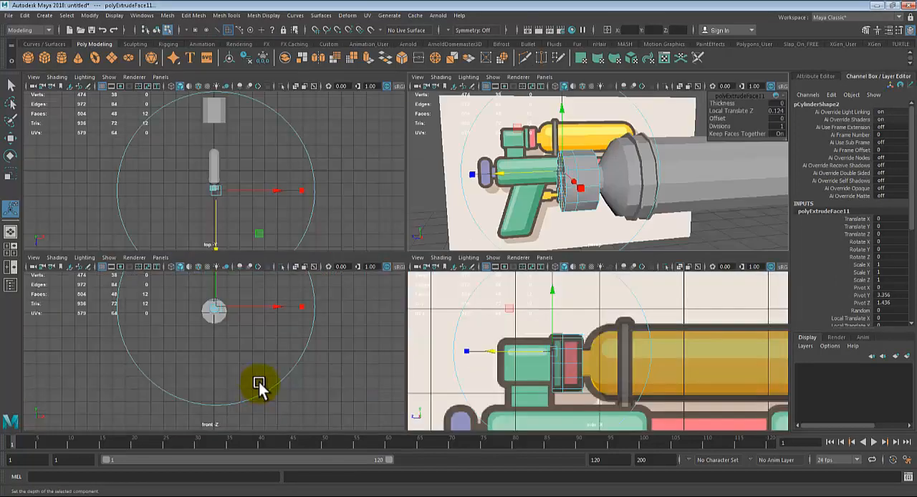
key(space)
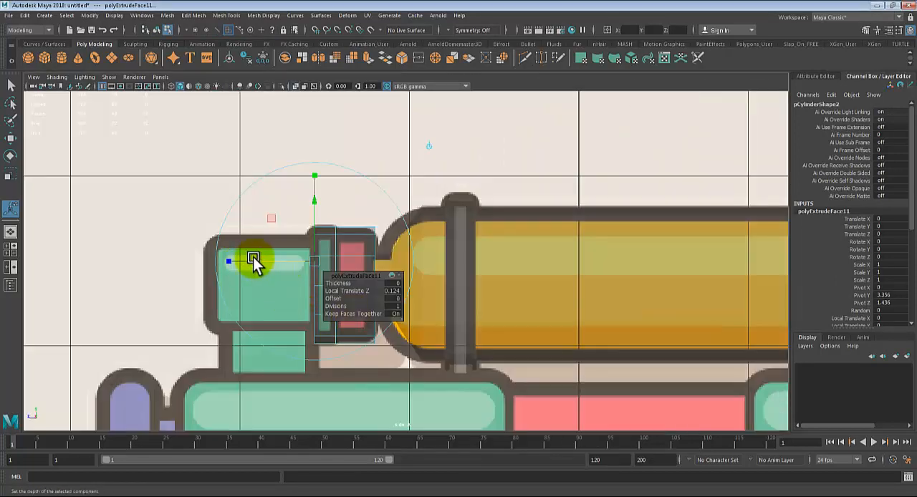
Step: Adjust the cap extrusion to a Local Translate Z of 0.136 so it covers the green band in side view
drag(259, 262, 253, 261)
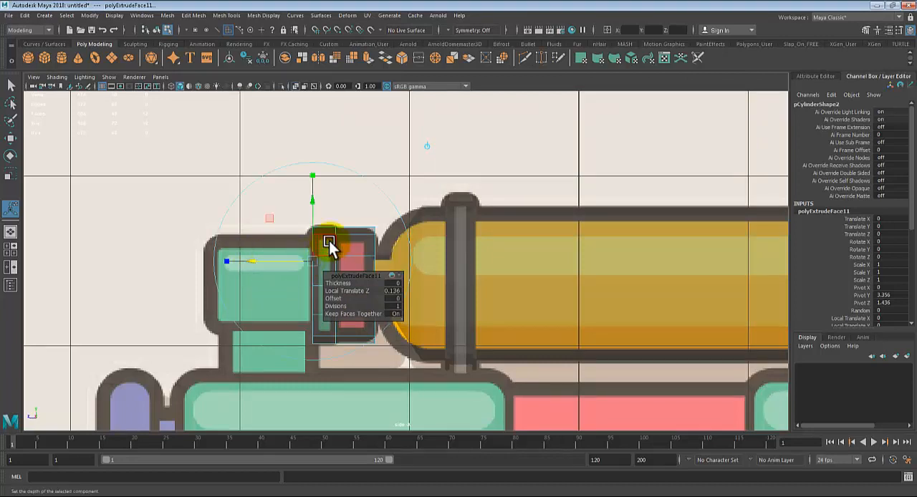
key(space)
key(space)
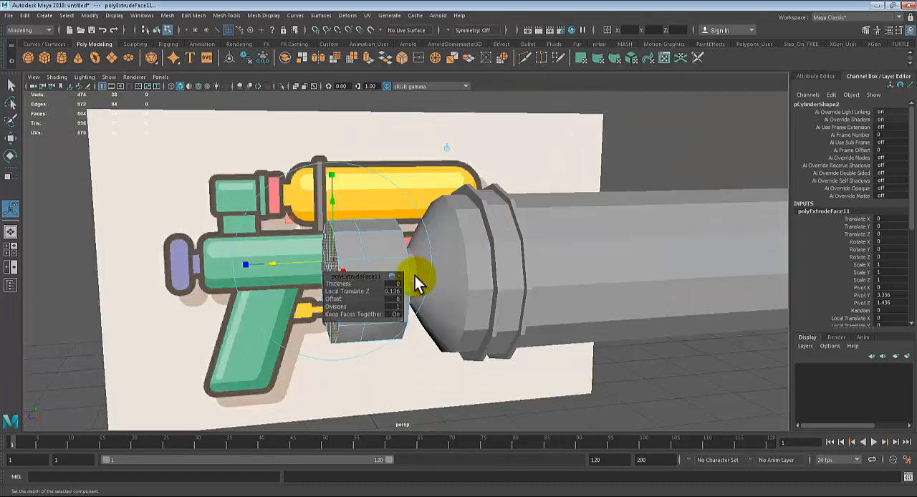
Step: Select the loop of side faces around the newly extruded section and extrude it slightly outward to match the green band's outline in side view
key(q)
alt+drag(361, 284, 344, 256)
double_click(341, 254)
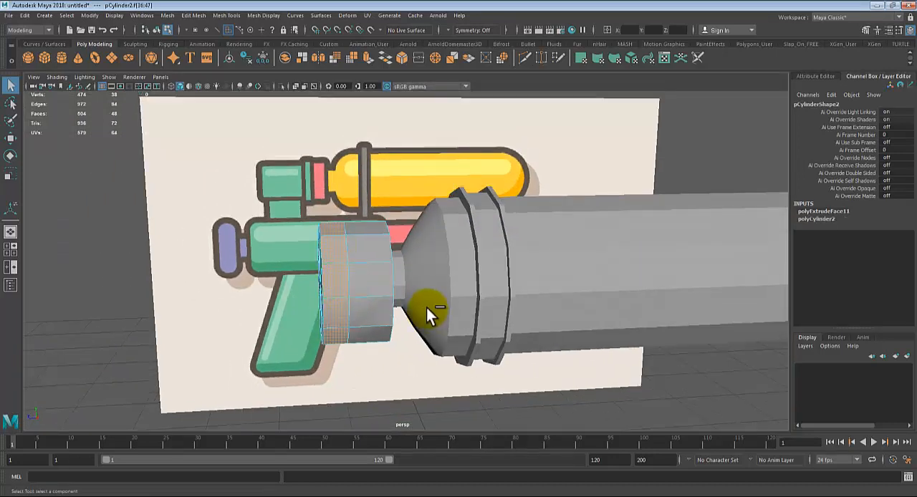
key(ctrl+e)
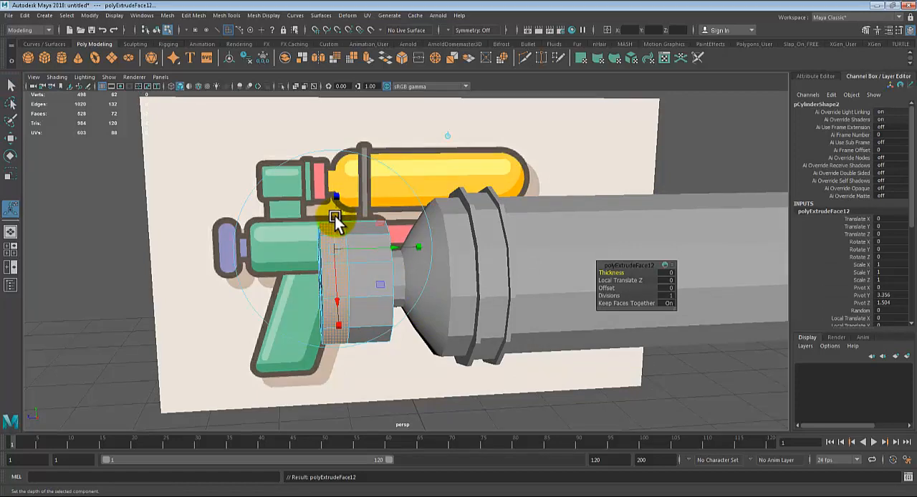
drag(333, 214, 336, 207)
alt+drag(523, 319, 546, 314)
key(space)
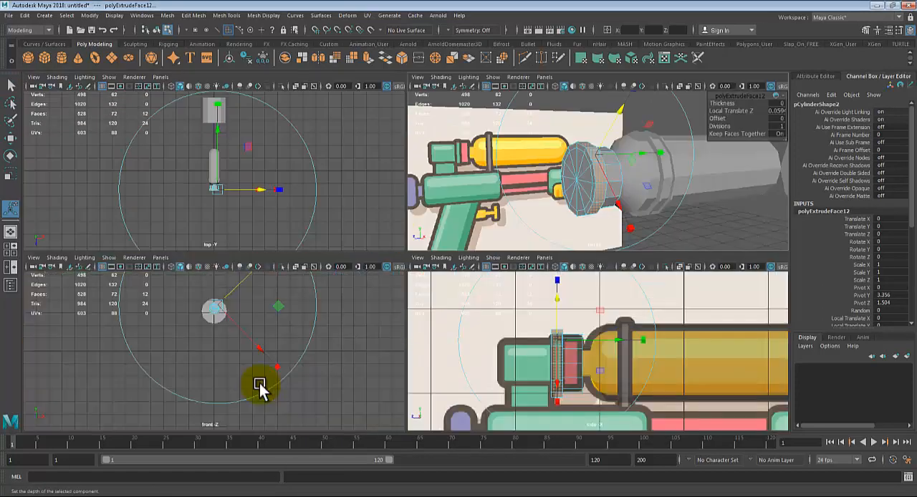
key(space)
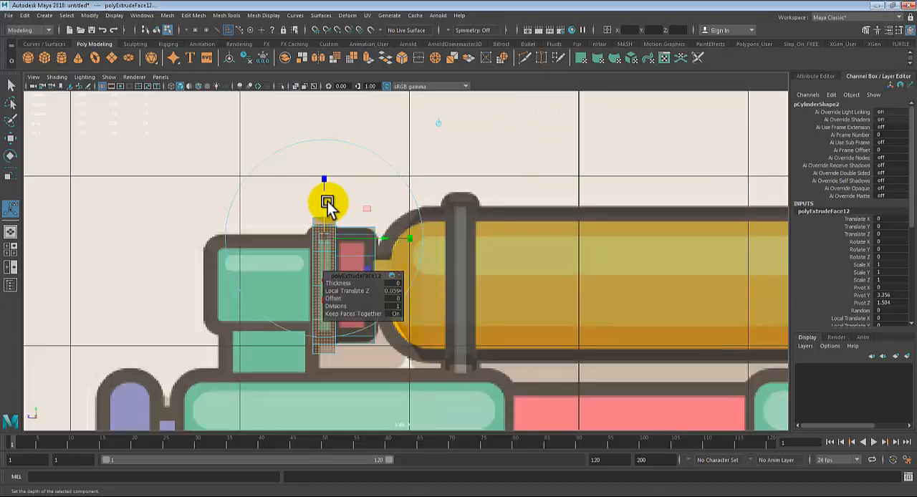
drag(327, 202, 325, 201)
key(q)
key(space)
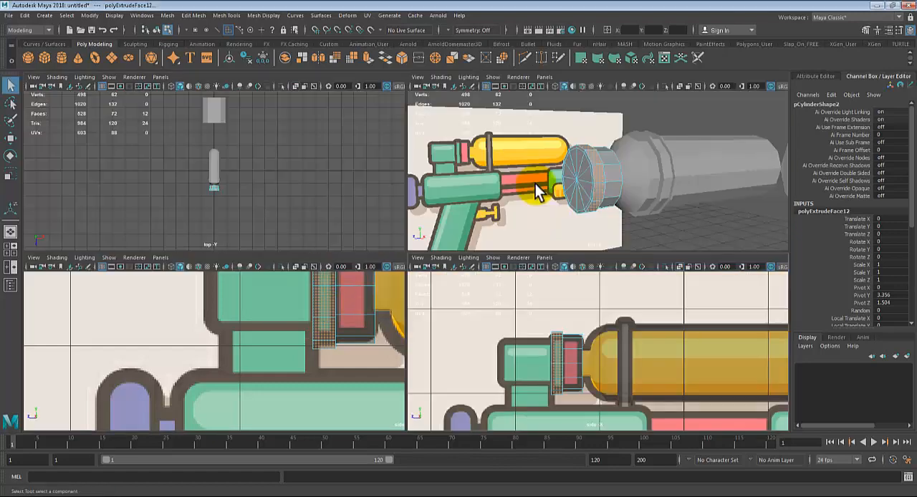
key(space)
Step: Select all twelve cap faces on the green band's end facing away from the tank
alt+drag(429, 274, 346, 238)
right_click(366, 220)
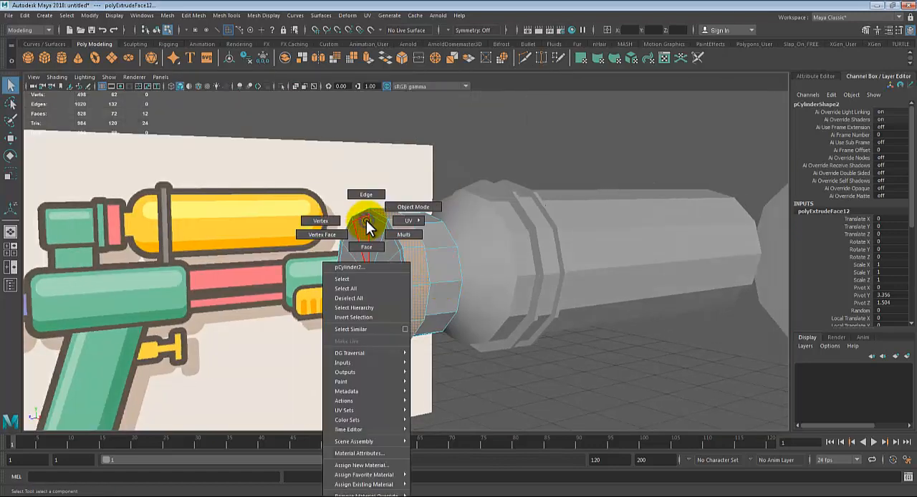
right_drag(365, 220, 366, 246)
click(361, 226)
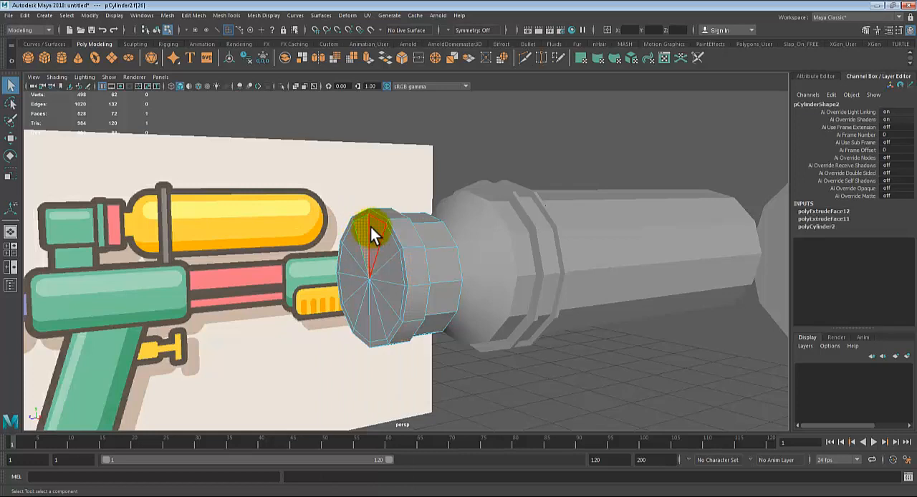
shift+click(371, 232)
shift+click(382, 316)
shift+click(375, 317)
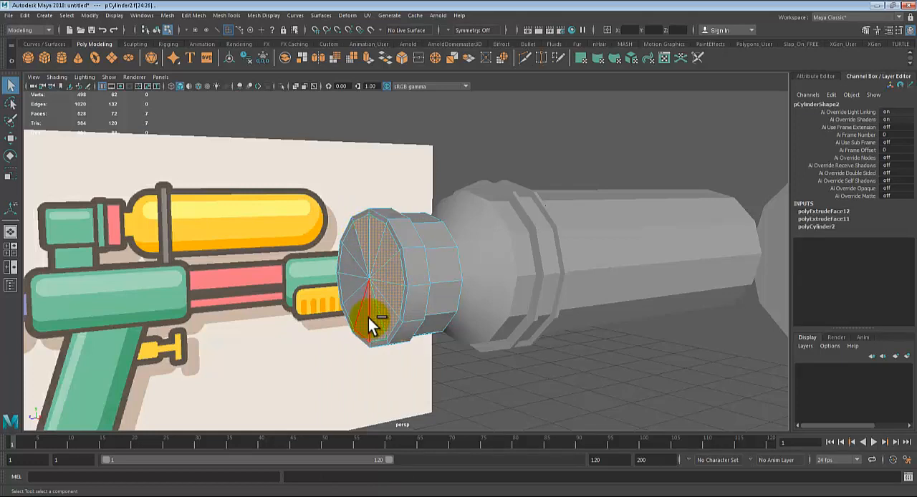
shift+click(368, 317)
shift+click(347, 286)
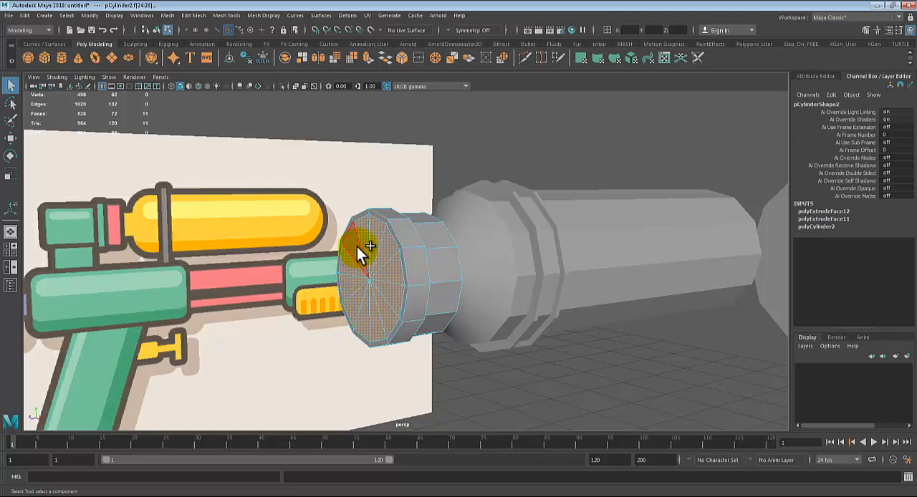
key(4)
mouse_move(579, 310)
alt+mouse_down()
mouse_move(671, 315)
mouse_move(650, 323)
mouse_move(630, 307)
mouse_move(580, 297)
mouse_move(533, 302)
alt+mouse_up()
key(5)
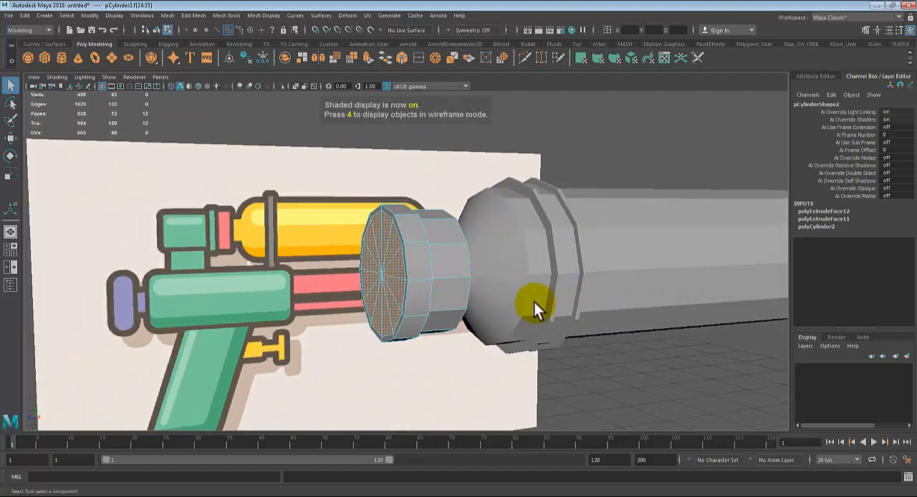
Step: Extrude the selected cap faces to a Local Translate Z of 0.629, over the green block in side view
key(ctrl+e)
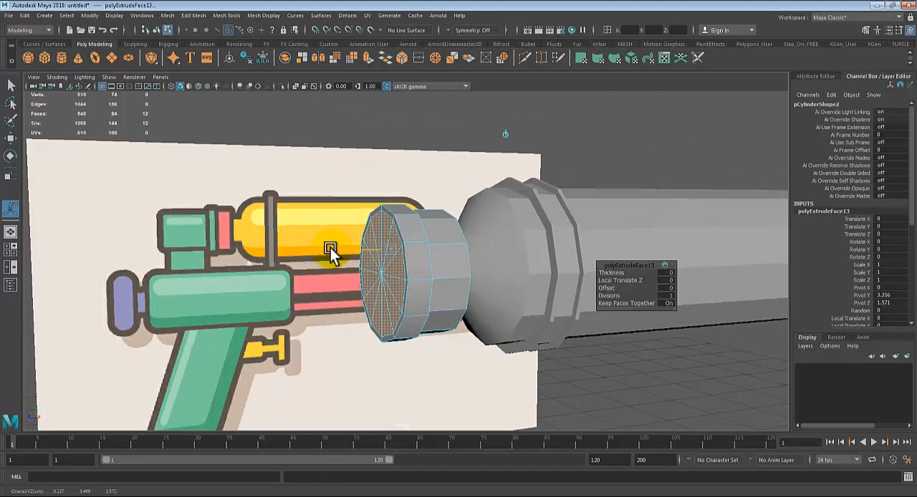
drag(330, 248, 247, 286)
key(space)
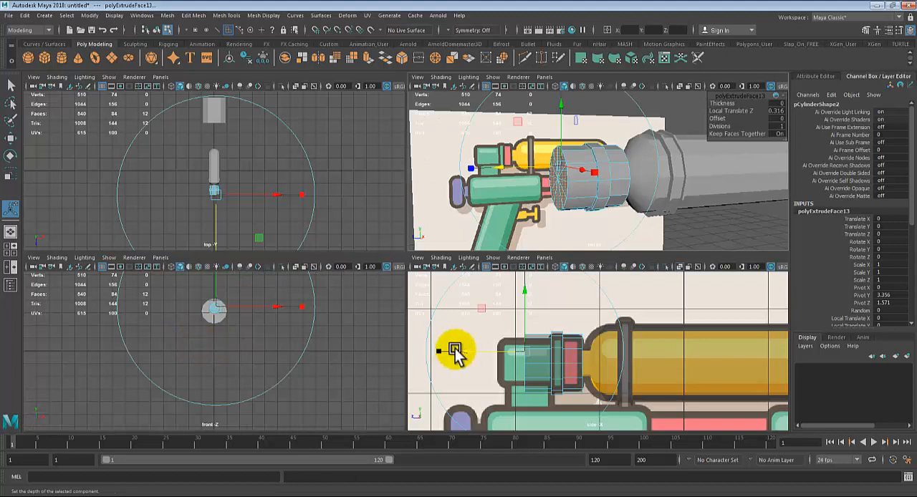
key(space)
drag(211, 262, 150, 262)
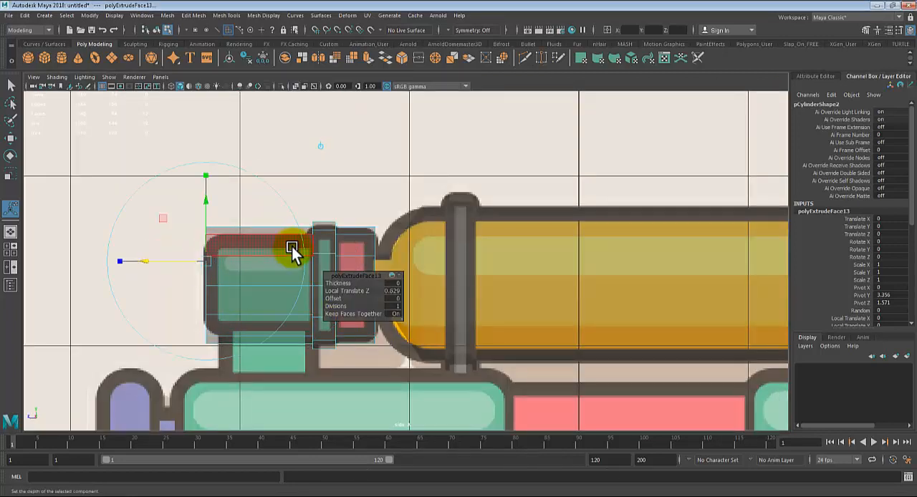
Step: Undo the long cap-face extrusion and part of the cap-face selection
key(ctrl+z)
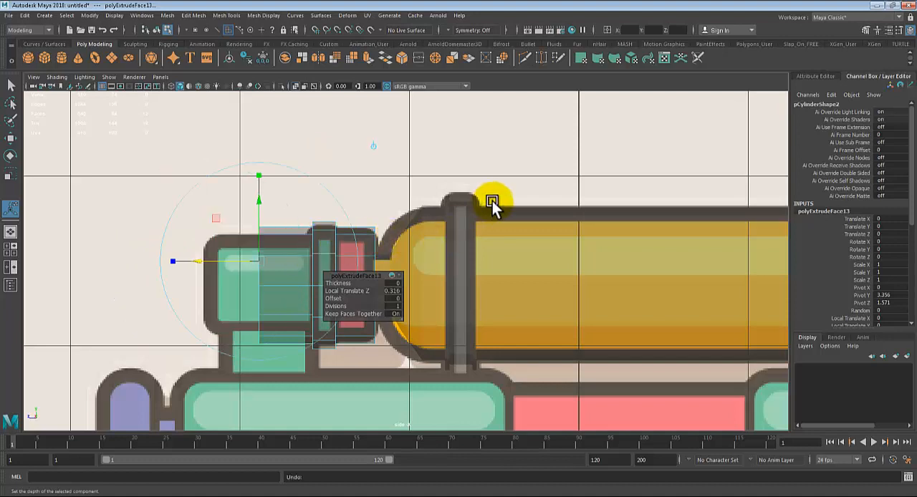
key(space)
key(space)
key(ctrl+z)
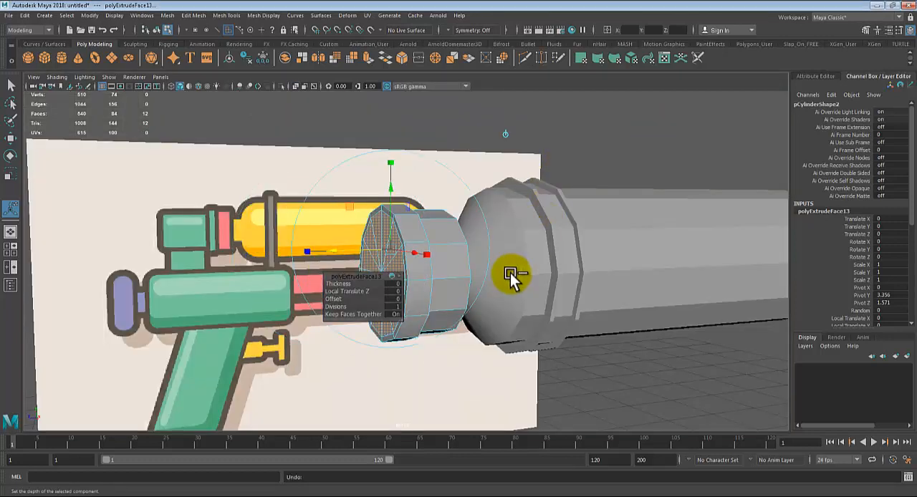
key(ctrl+z)
key(ctrl+z)
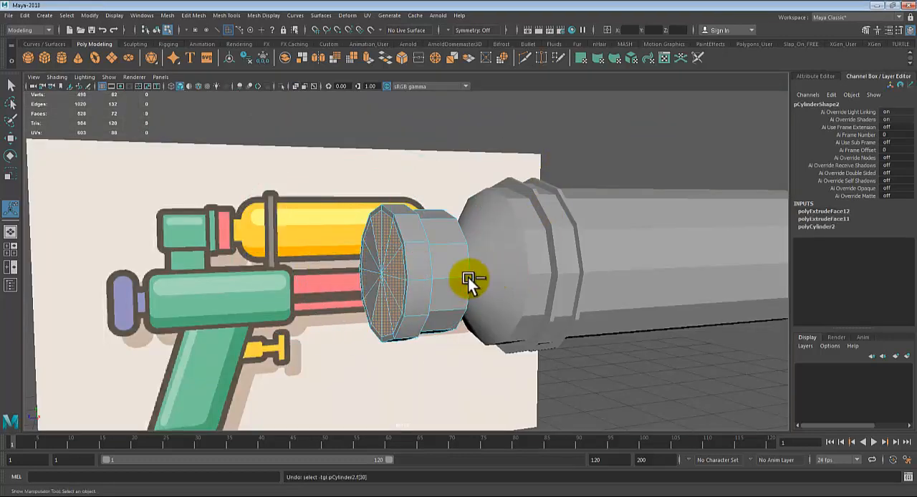
Step: Try scaling in the edge loop around the green band's cap, and undo the scaling
alt+drag(468, 278, 408, 215)
right_drag(409, 215, 414, 172)
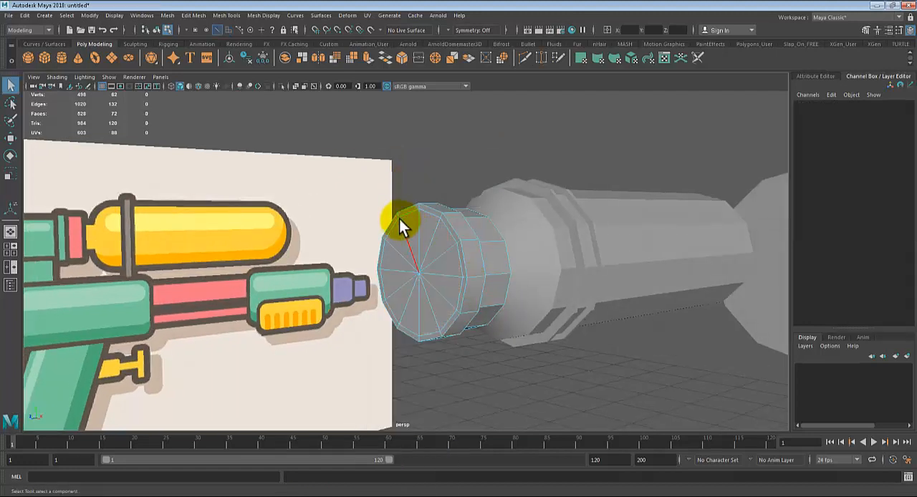
double_click(404, 212)
key(r)
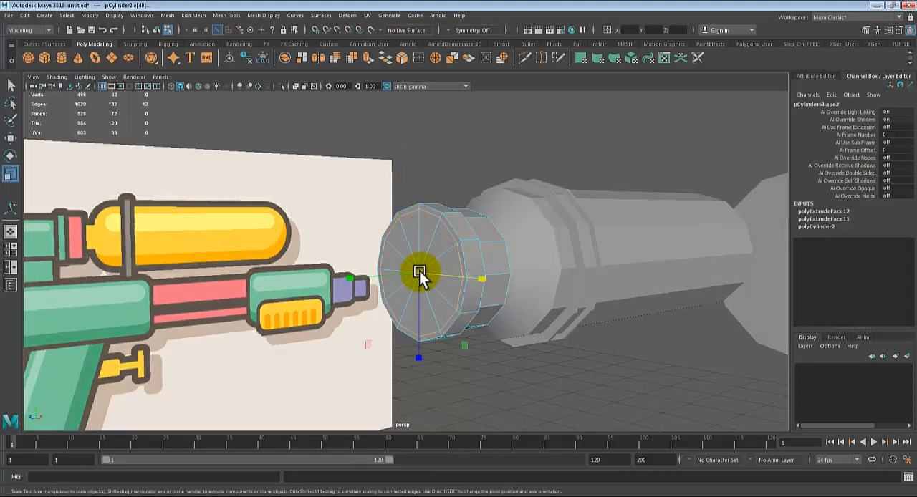
drag(417, 272, 414, 272)
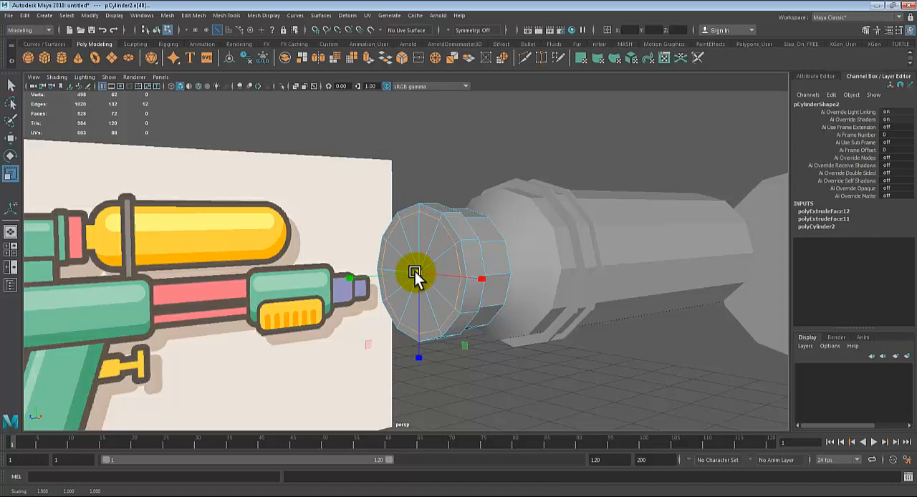
key(ctrl+z)
key(q)
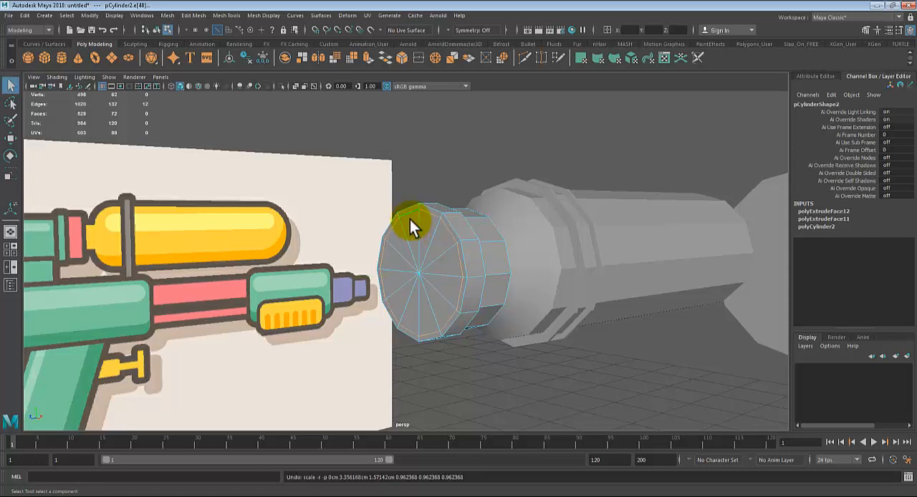
Step: Extrude one long side face of the tank in place without moving it, and deselect it
alt+drag(692, 220, 468, 279)
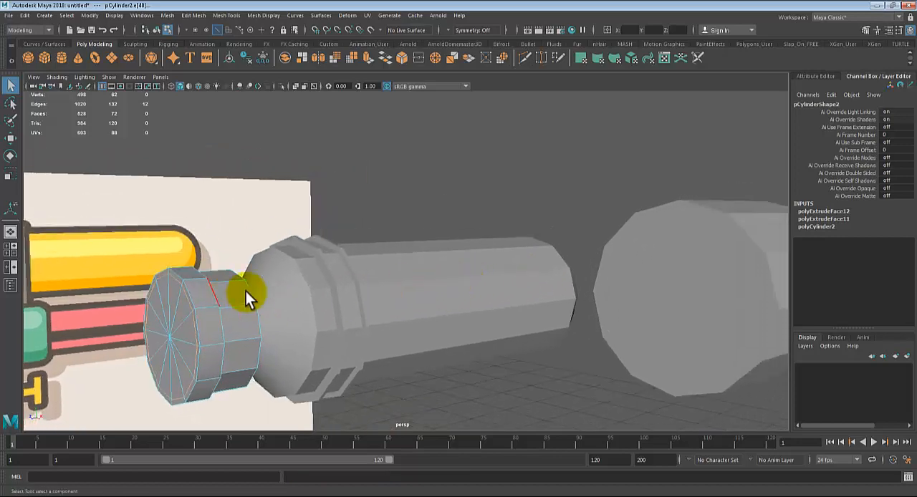
click(446, 267)
key(f)
right_drag(467, 262, 473, 289)
click(462, 262)
key(f)
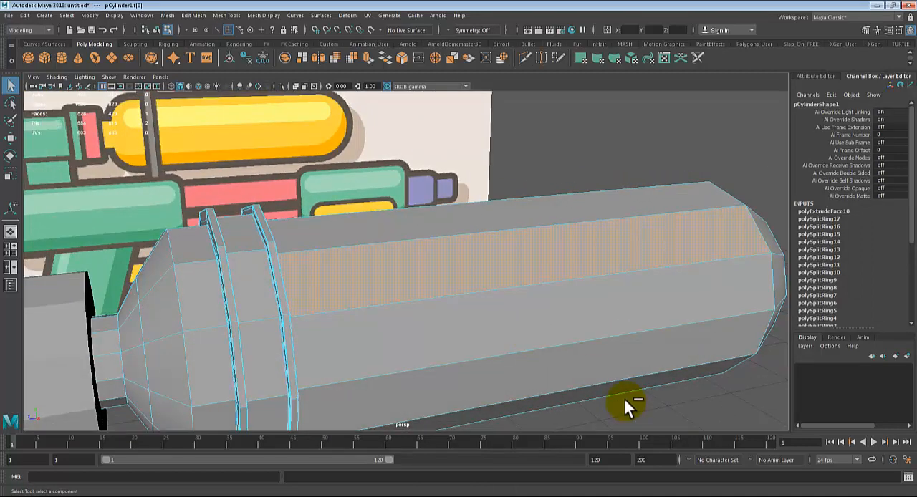
key(ctrl+e)
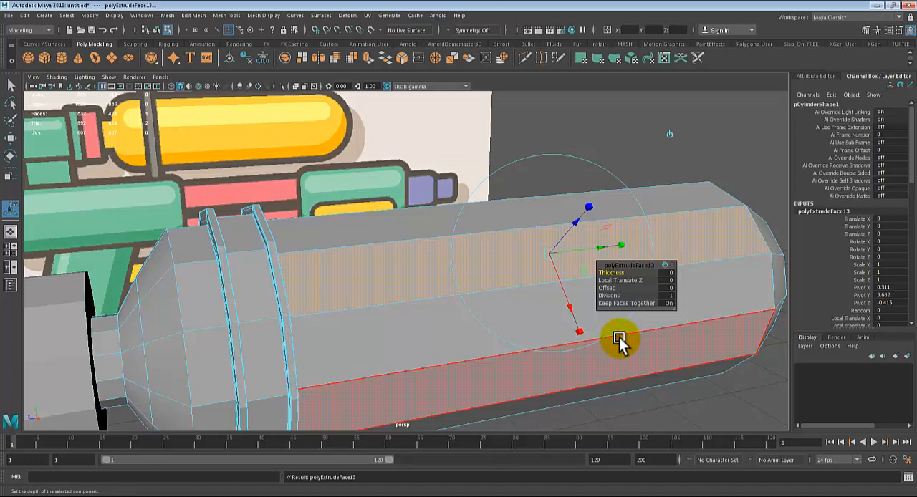
click(608, 127)
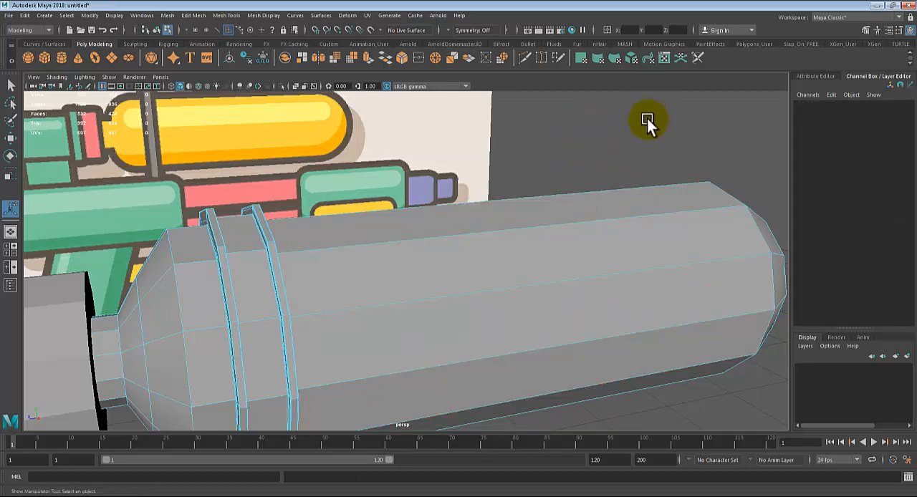
Step: Return the tank to object selection and examine the extruded face's effect on its surface in smooth mesh preview
right_drag(527, 236, 575, 157)
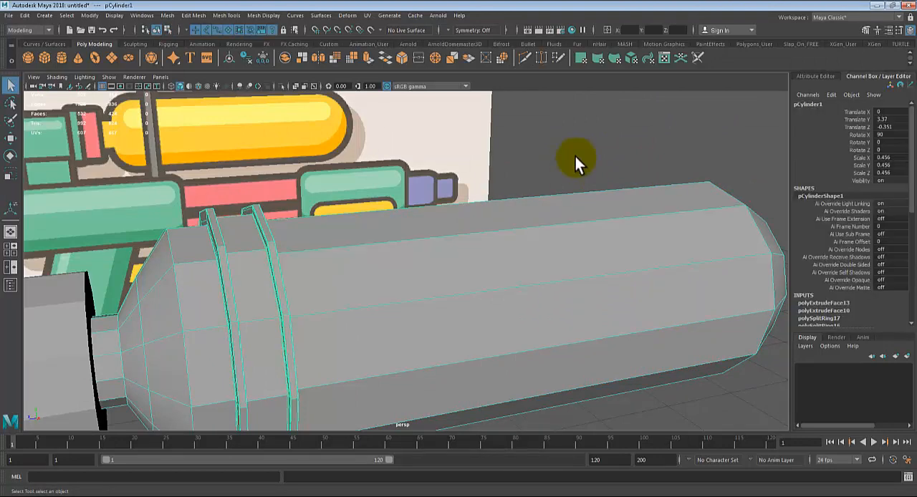
click(575, 157)
scroll(573, 236, down, 1)
click(574, 342)
click(697, 165)
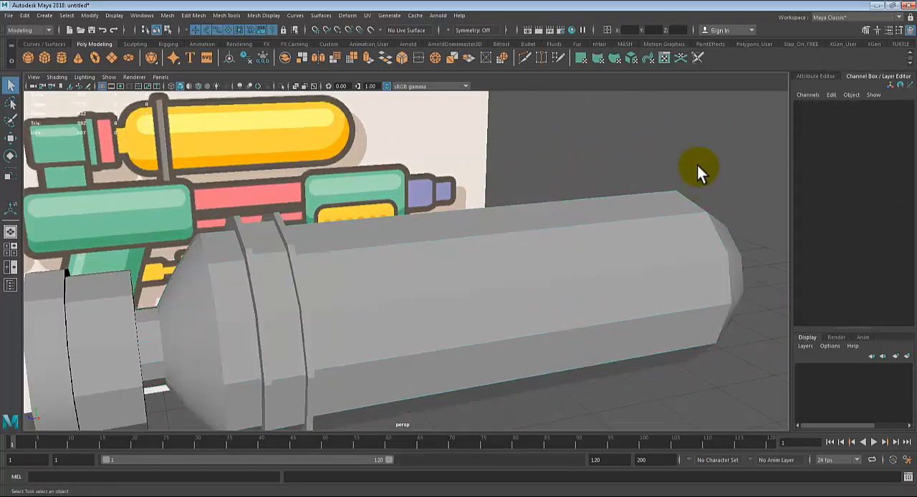
scroll(623, 319, up, 2)
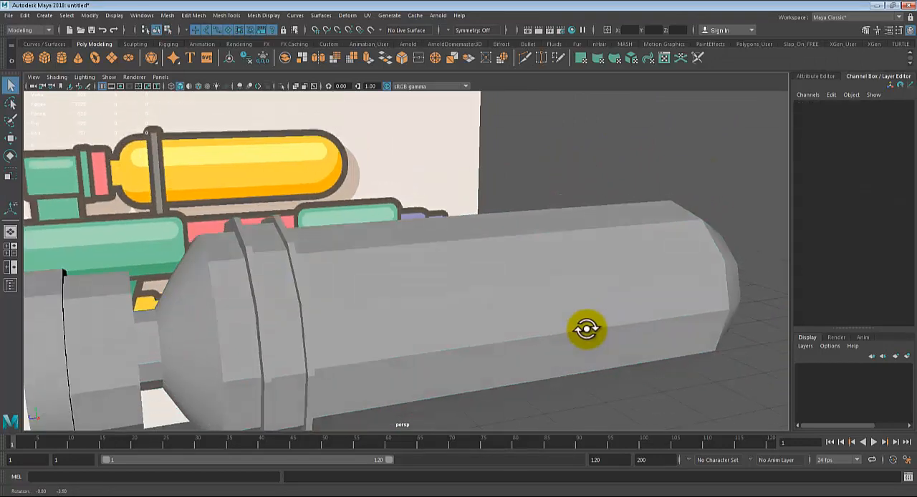
click(604, 274)
key(f)
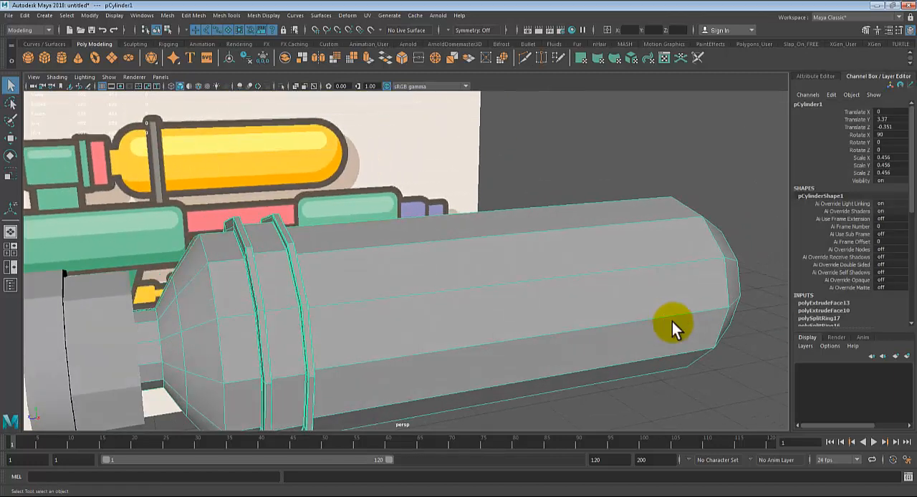
key(3)
click(667, 165)
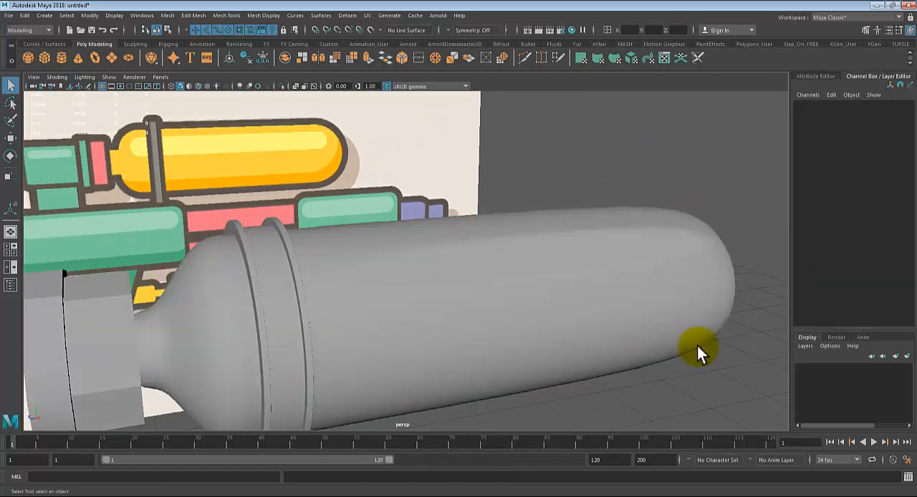
click(679, 230)
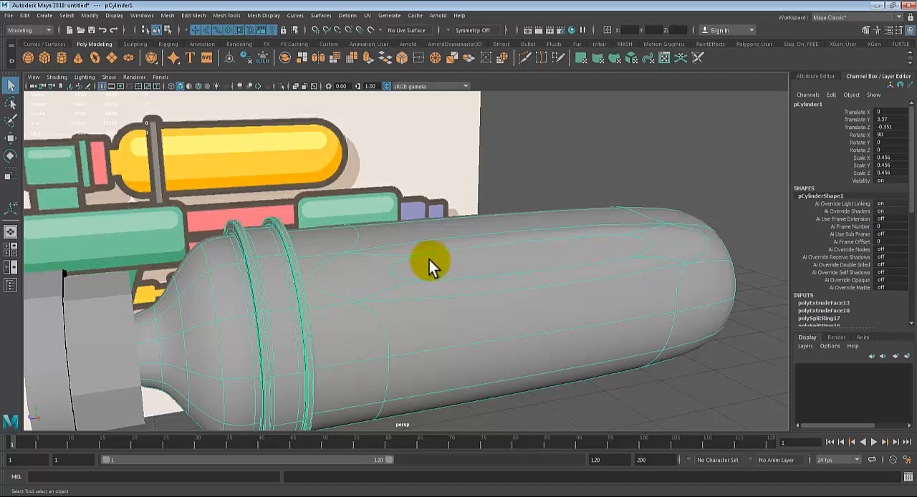
Step: Undo the selection changes and the in-place face extrusion on the tank
key(ctrl+z)
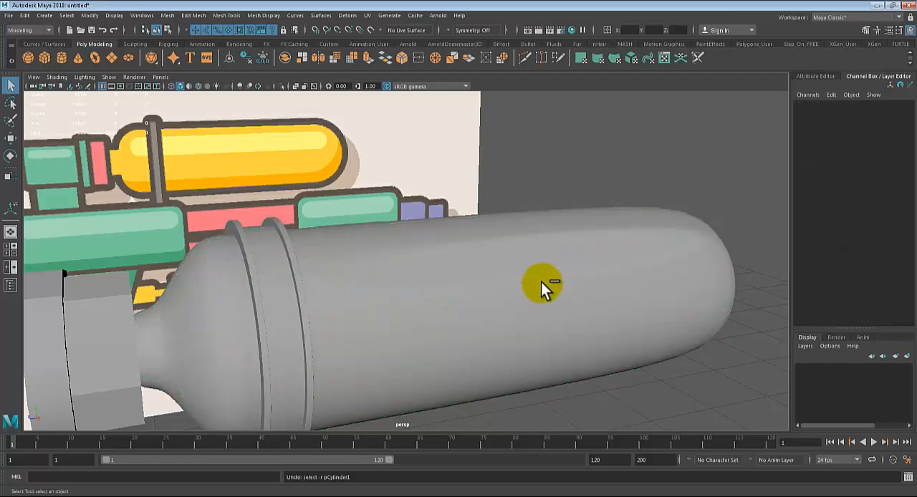
key(shift+z)
key(ctrl+z)
key(ctrl+z)
key(ctrl+z)
key(ctrl+z)
key(ctrl+z)
key(ctrl+z)
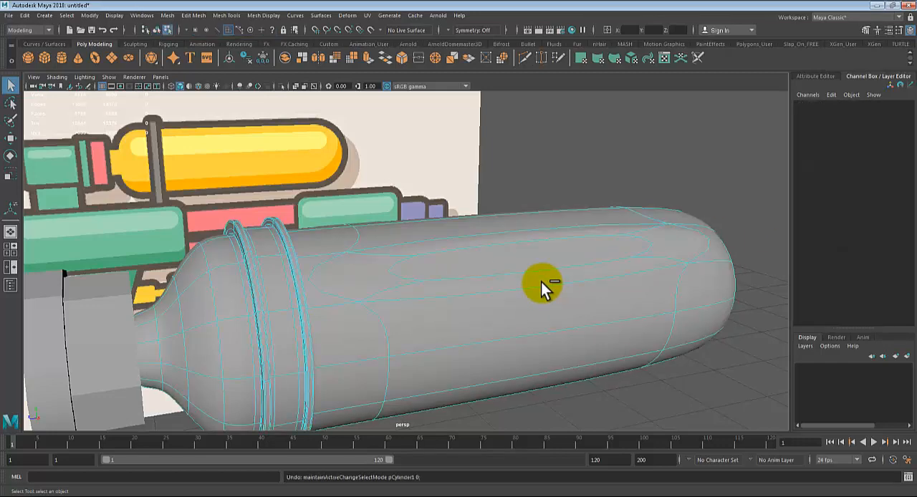
key(ctrl+z)
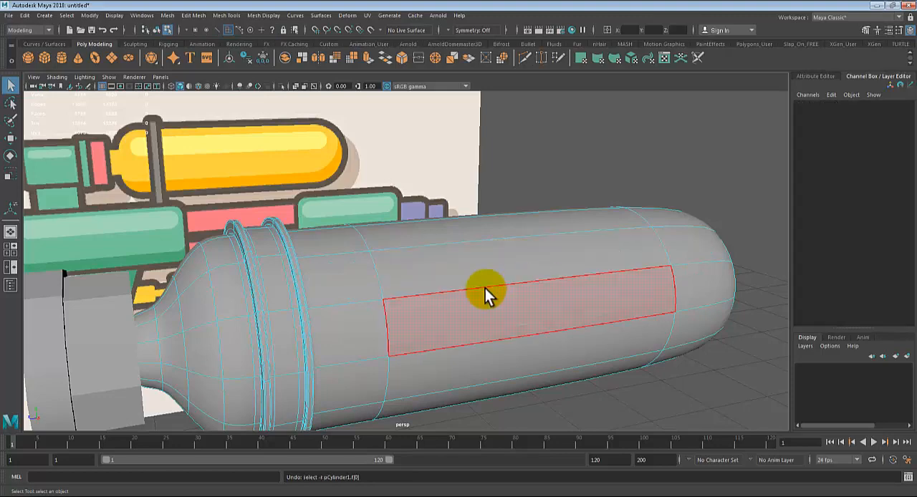
Step: Scale in the edge loop around the green band's cap to leave a narrow rim around its inner faces
alt+middle_drag(295, 328, 645, 285)
alt+middle_drag(490, 311, 528, 280)
drag(403, 276, 432, 315)
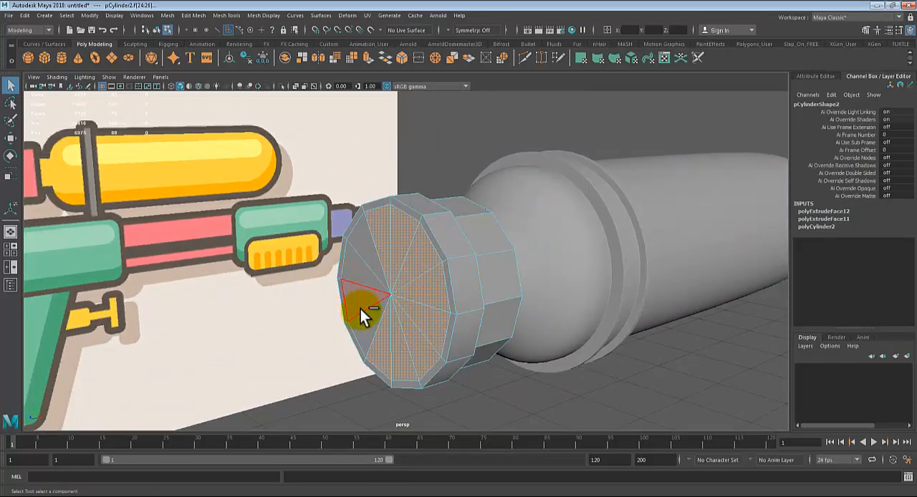
right_drag(371, 228, 377, 189)
click(383, 206)
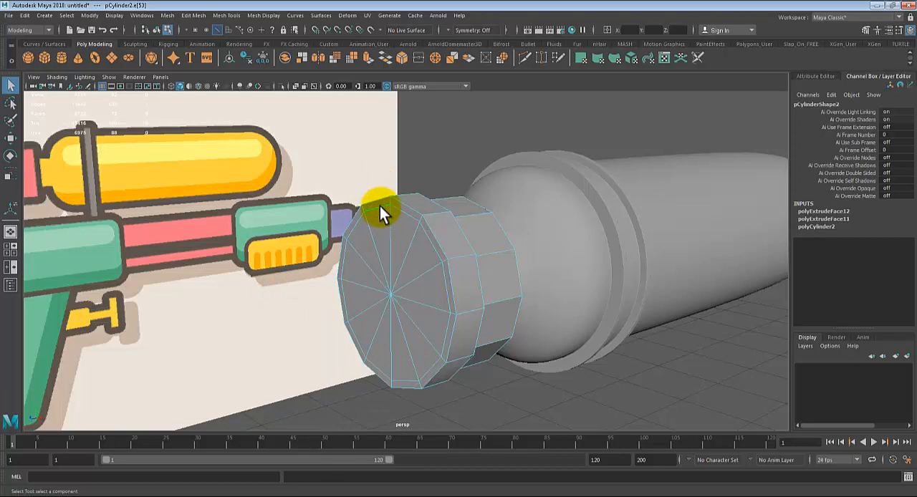
key(r)
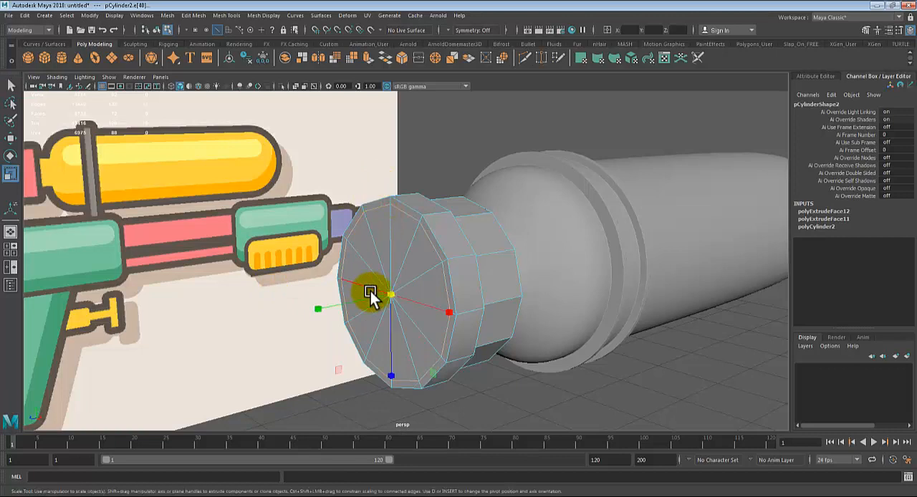
mouse_move(383, 291)
mouse_down()
mouse_move(391, 294)
mouse_move(364, 294)
mouse_move(375, 292)
mouse_up()
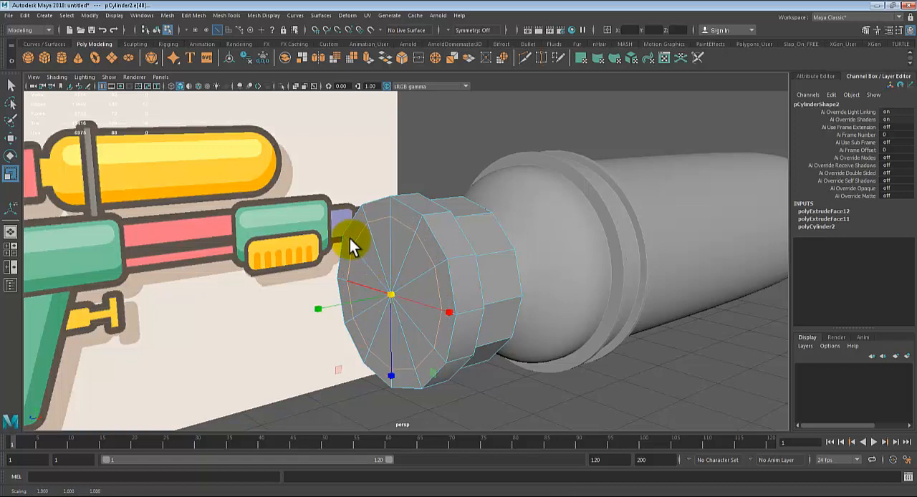
Step: Extrude the inner faces of the green band's cap outward to the far end of the green block in the side-view reference
key(q)
right_drag(391, 248, 390, 264)
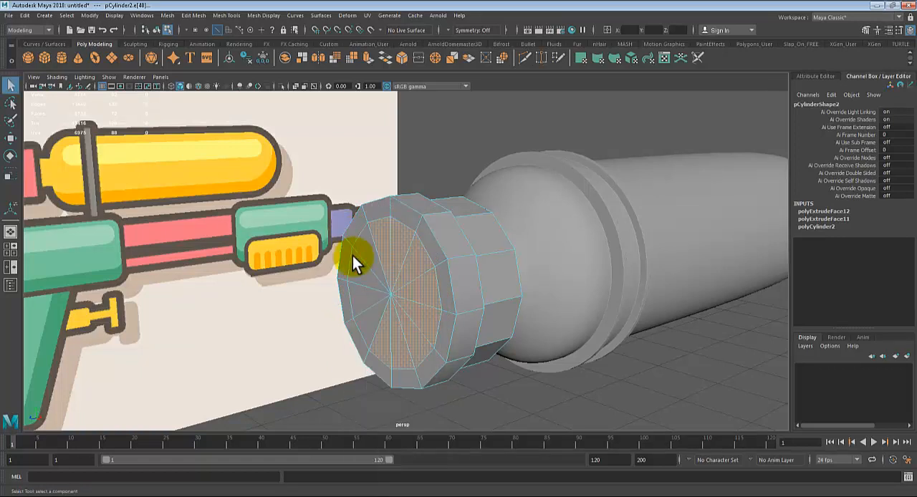
shift+click(372, 231)
shift+click(368, 242)
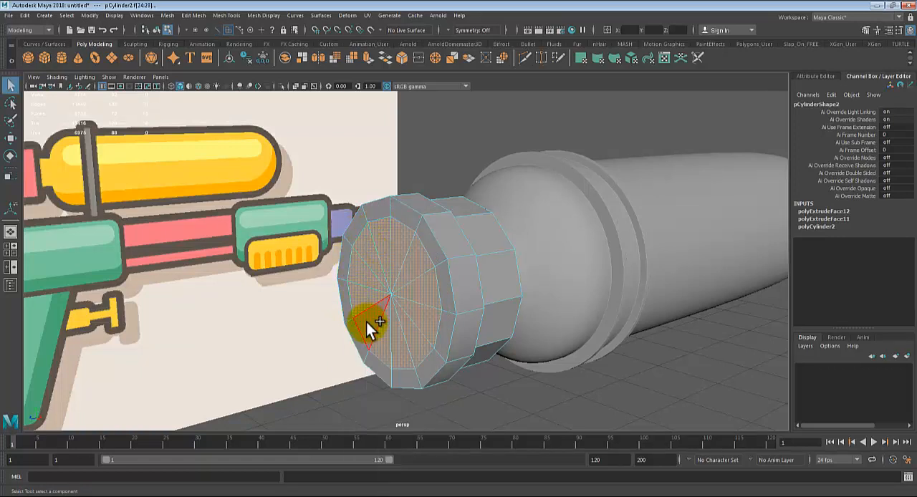
key(ctrl+e)
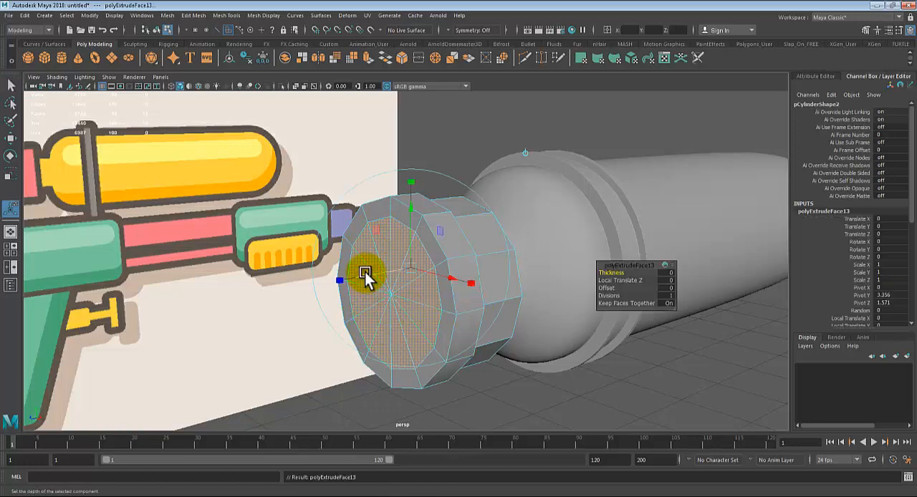
drag(364, 272, 332, 277)
key(space)
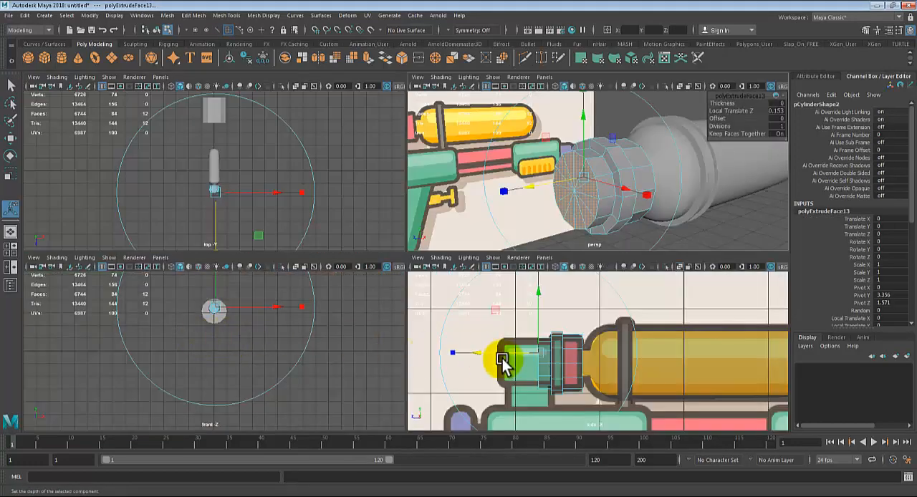
key(space)
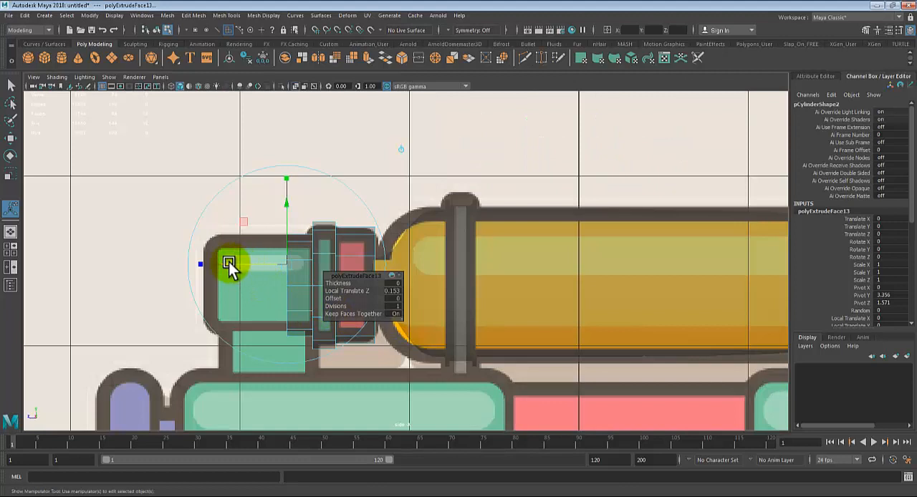
drag(230, 263, 143, 258)
Step: Return the piece to object selection and examine the extruded end section in the perspective view
key(space)
key(space)
alt+drag(506, 205, 344, 255)
right_drag(351, 237, 421, 217)
click(405, 169)
alt+drag(406, 169, 462, 367)
alt+drag(371, 346, 426, 328)
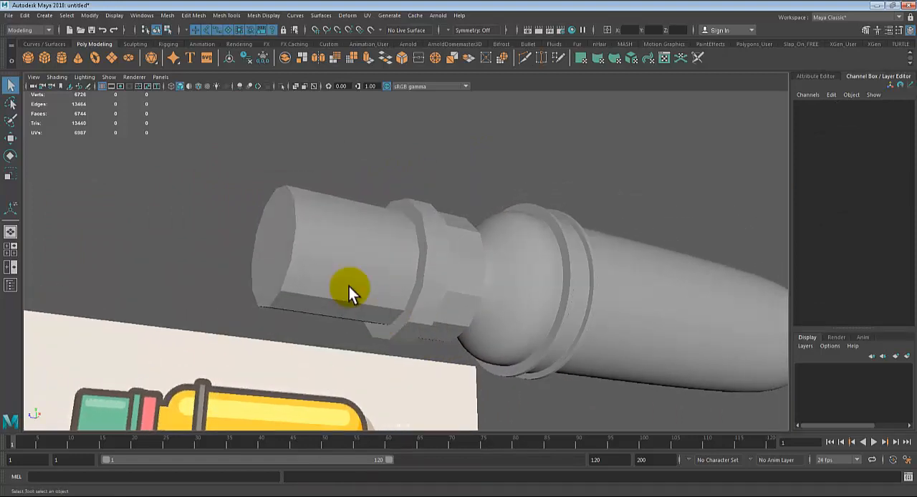
click(349, 286)
alt+middle_drag(364, 298, 469, 219)
alt+drag(469, 219, 442, 307)
Step: Insert two edge loops on the extruded section, one at each side of the small green support in the side-view reference
key(space)
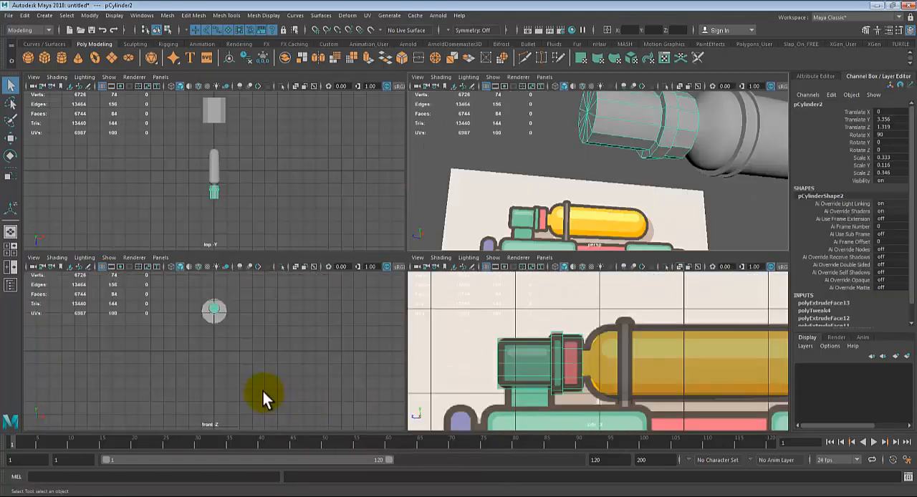
key(space)
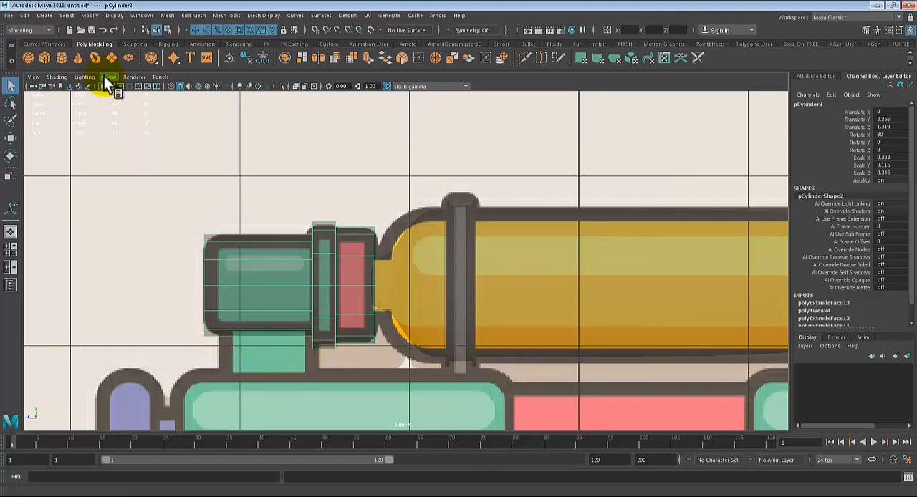
click(228, 15)
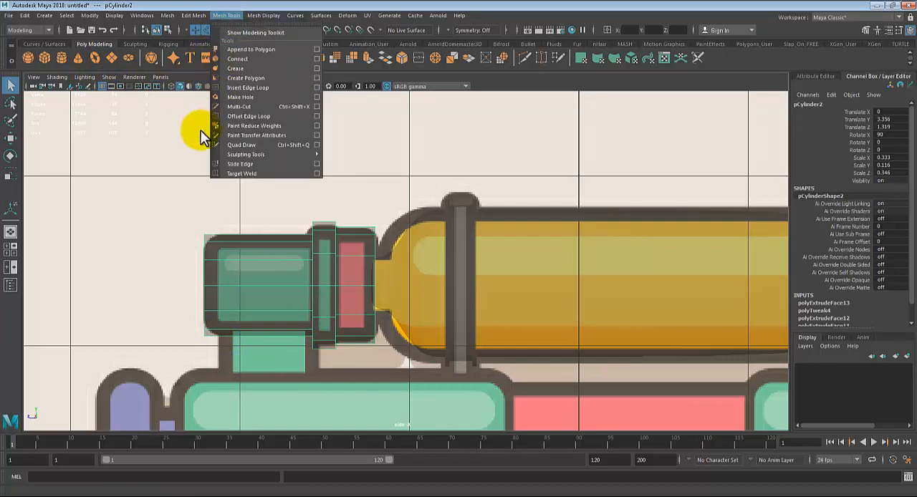
click(237, 88)
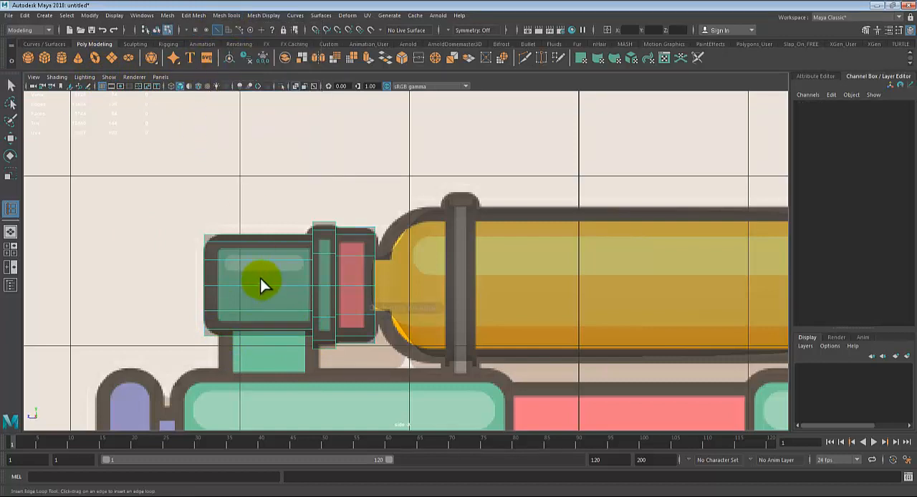
click(218, 333)
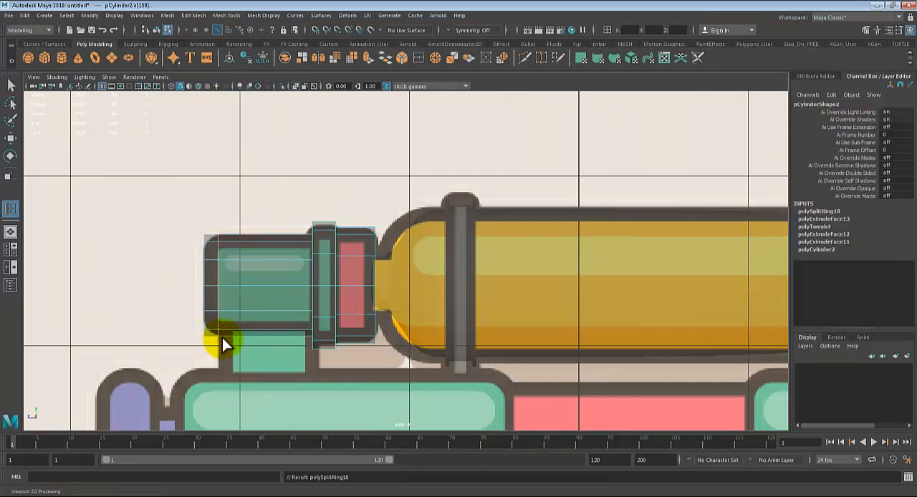
drag(307, 344, 309, 337)
Step: Select the two adjacent underside faces between the two new edge loops
key(space)
key(space)
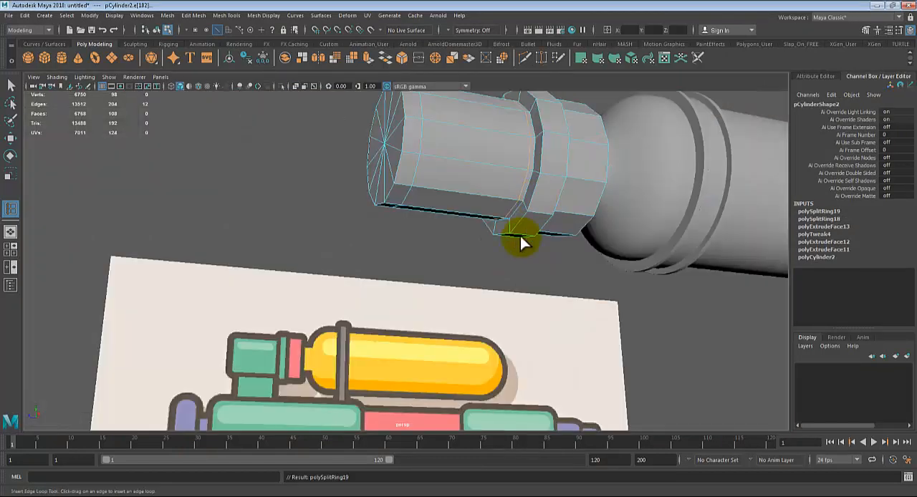
alt+drag(518, 241, 537, 259)
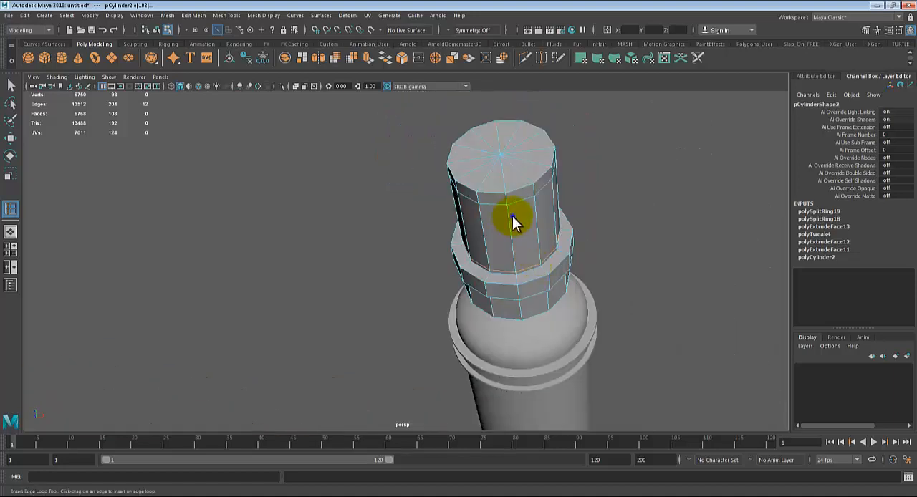
right_drag(512, 215, 506, 225)
key(q)
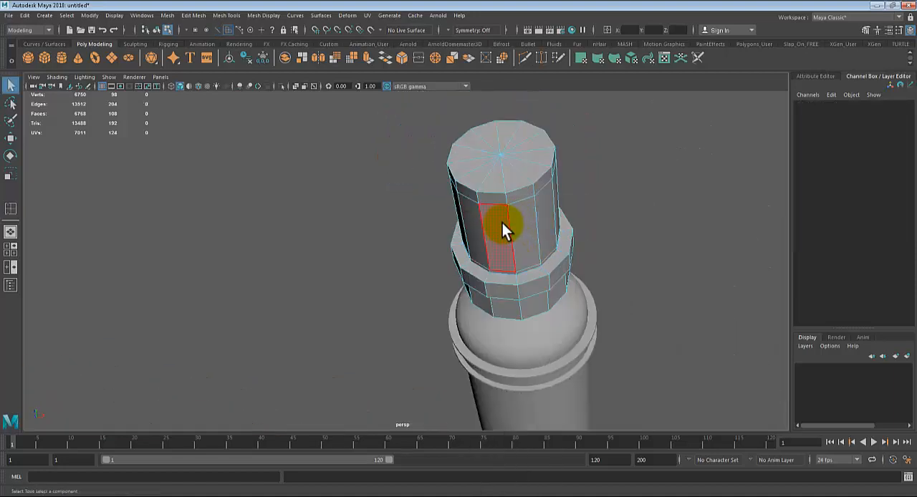
click(502, 223)
shift+double_click(515, 223)
mouse_move(648, 261)
alt+mouse_down()
mouse_move(584, 300)
mouse_move(673, 264)
mouse_move(565, 298)
mouse_move(587, 307)
mouse_move(577, 291)
mouse_move(624, 270)
mouse_move(648, 272)
alt+mouse_up()
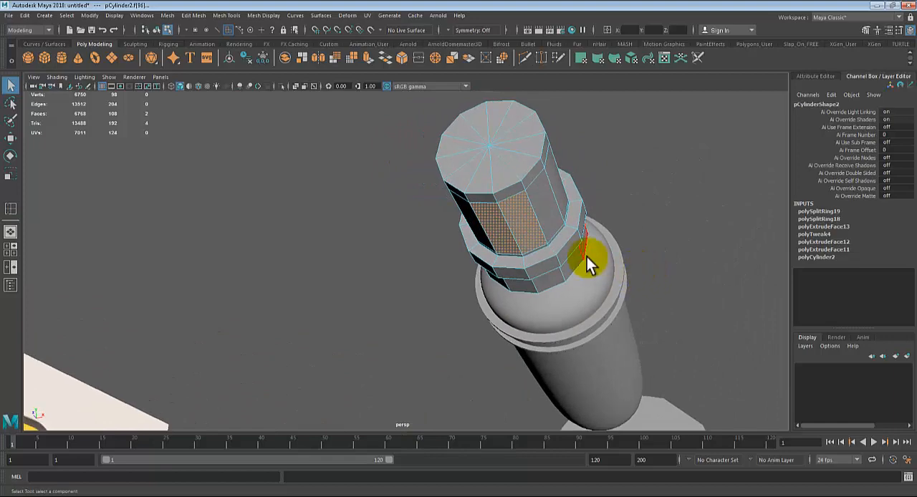
Step: Try flattening the selected underside faces with vertical scaling, and undo the scaling and selection changes
key(r)
alt+drag(515, 303, 520, 212)
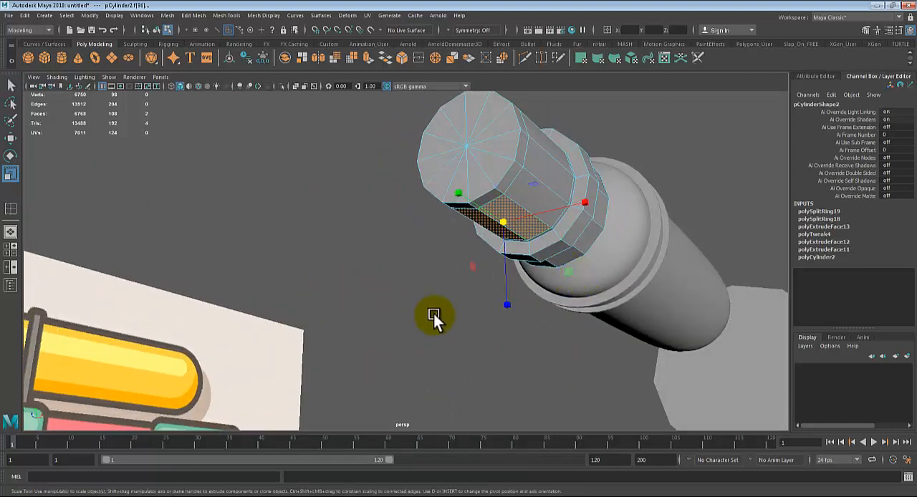
mouse_move(433, 314)
alt+mouse_down()
mouse_move(508, 321)
mouse_move(542, 286)
alt+mouse_up()
click(502, 236)
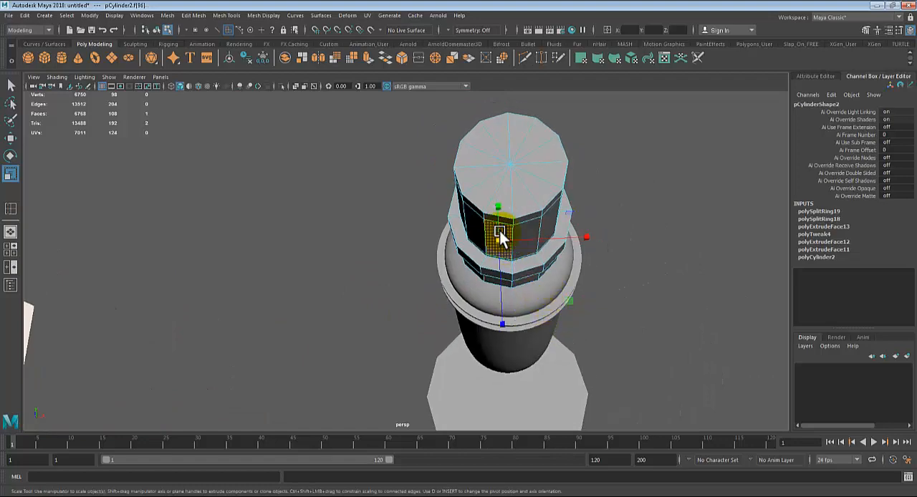
alt+drag(527, 225, 495, 222)
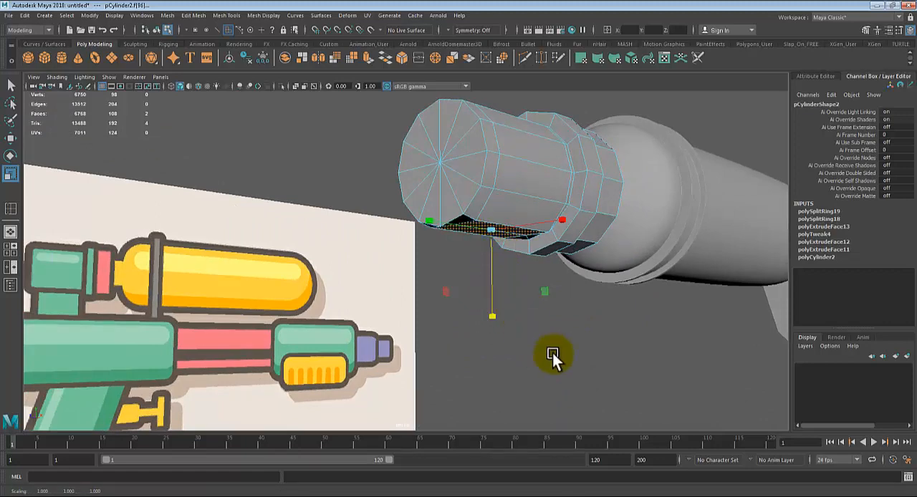
alt+drag(552, 360, 601, 329)
key(ctrl+z)
key(ctrl+z)
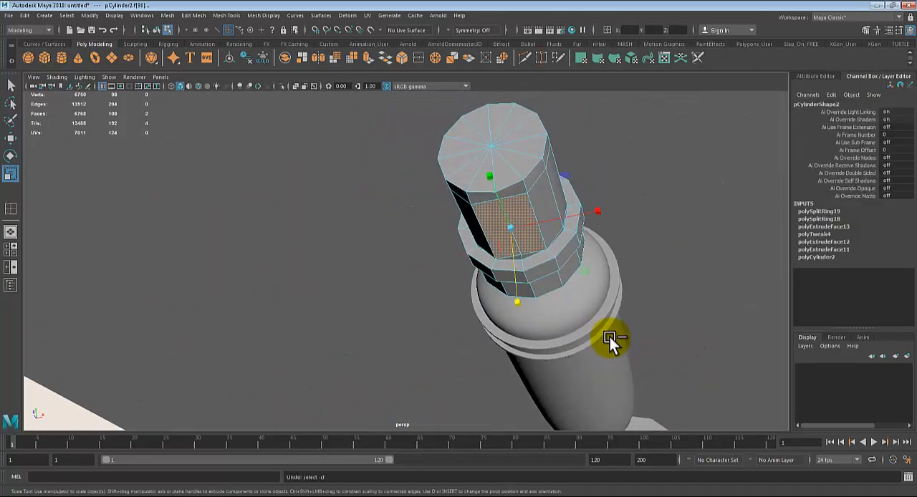
Step: Extrude the two underside faces straight down along the world vertical axis by 0.2, undoing the first slanted pull
alt+drag(641, 293, 624, 305)
key(ctrl+e)
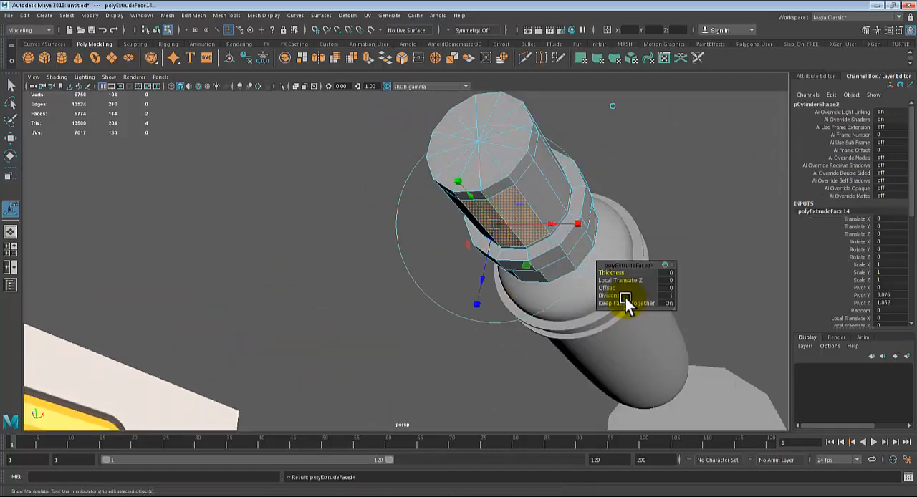
alt+drag(556, 302, 576, 321)
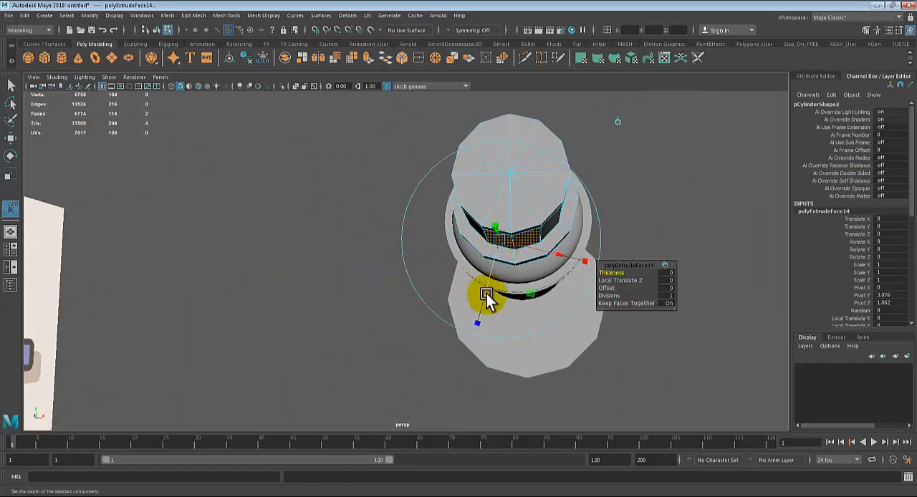
drag(486, 293, 477, 327)
key(ctrl+z)
click(617, 123)
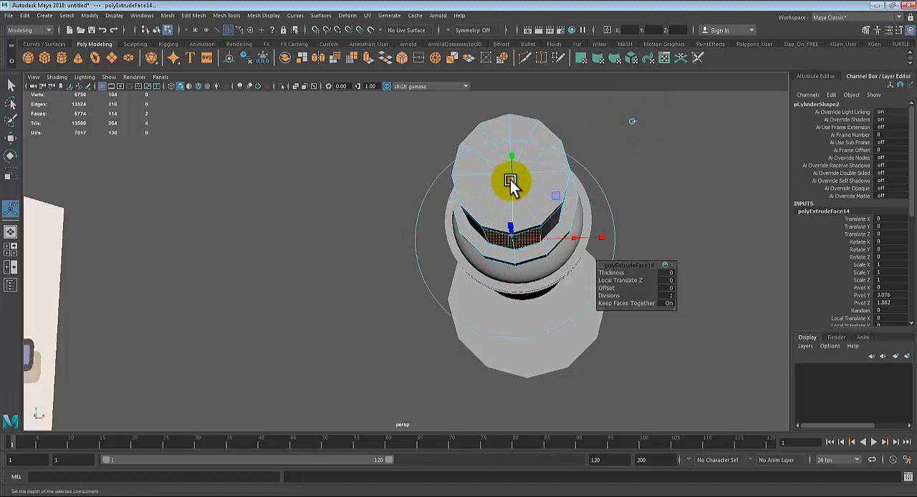
drag(510, 180, 506, 217)
Step: Scale the extruded bottom faces vertically until they are flat
key(space)
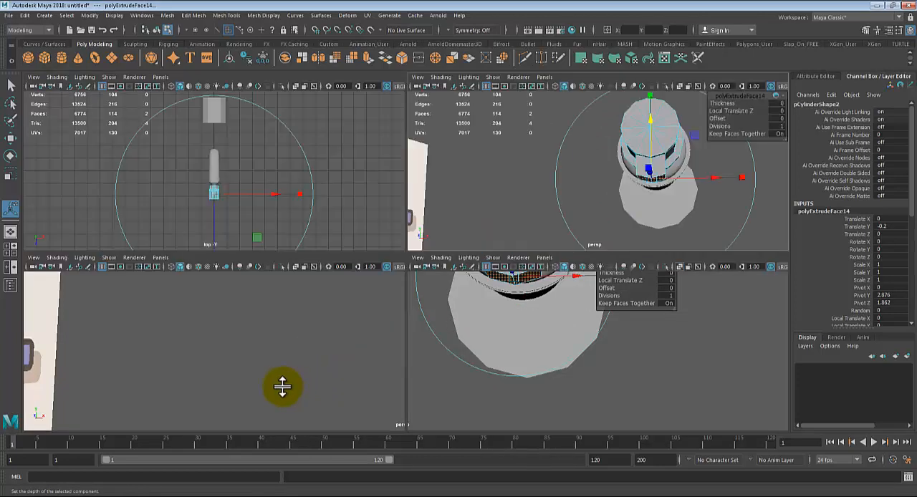
key(space)
alt+drag(511, 299, 536, 273)
drag(528, 242, 491, 321)
scroll(519, 342, up, 3)
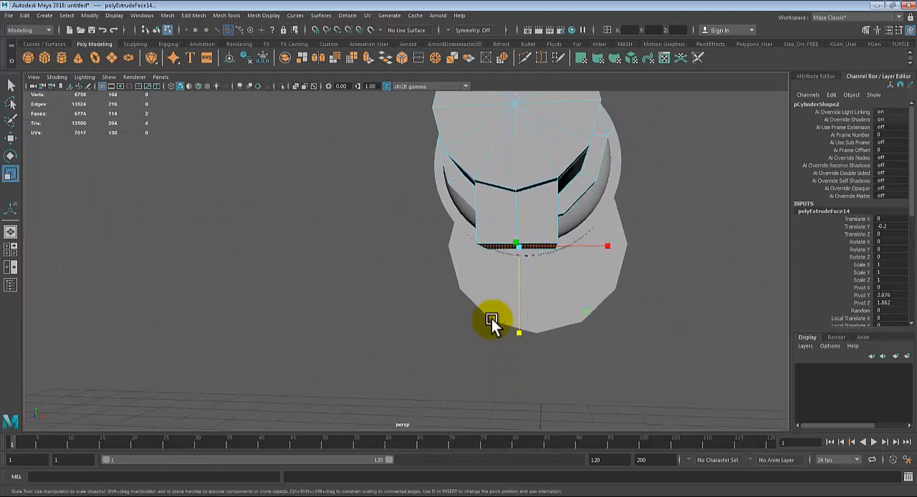
alt+drag(528, 262, 495, 283)
Step: Move the flattened bottom faces down to the top outline of the main green body in the side-view reference
key(w)
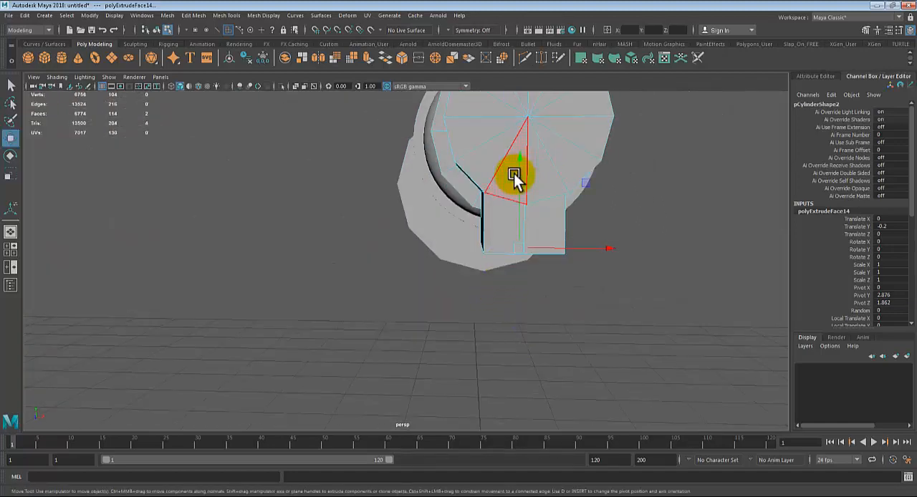
drag(520, 161, 519, 169)
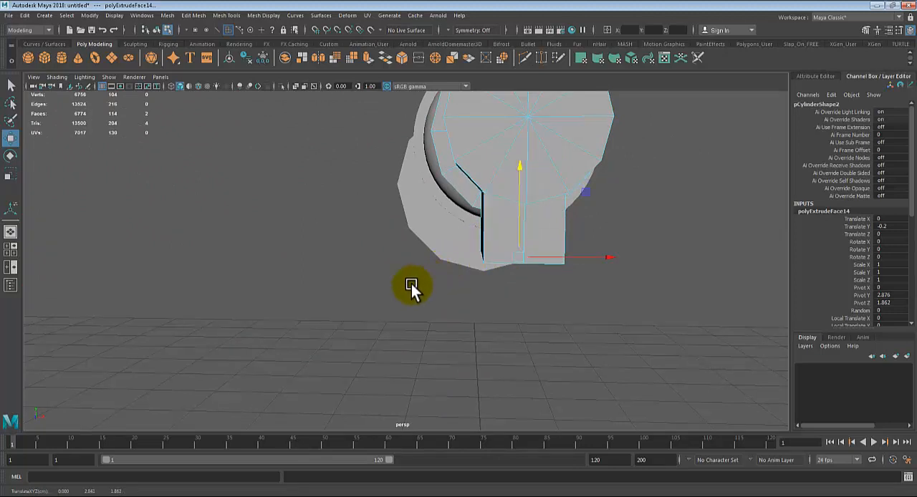
key(space)
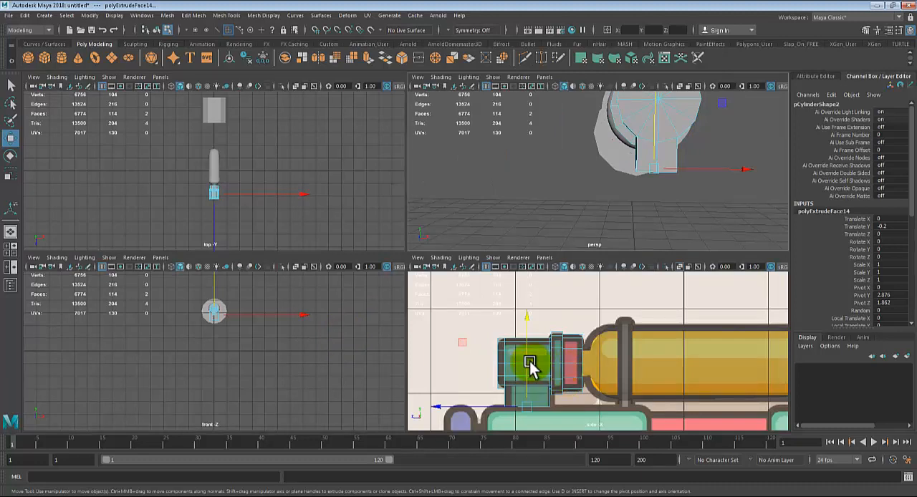
key(space)
drag(261, 282, 262, 282)
alt+middle_drag(385, 354, 382, 328)
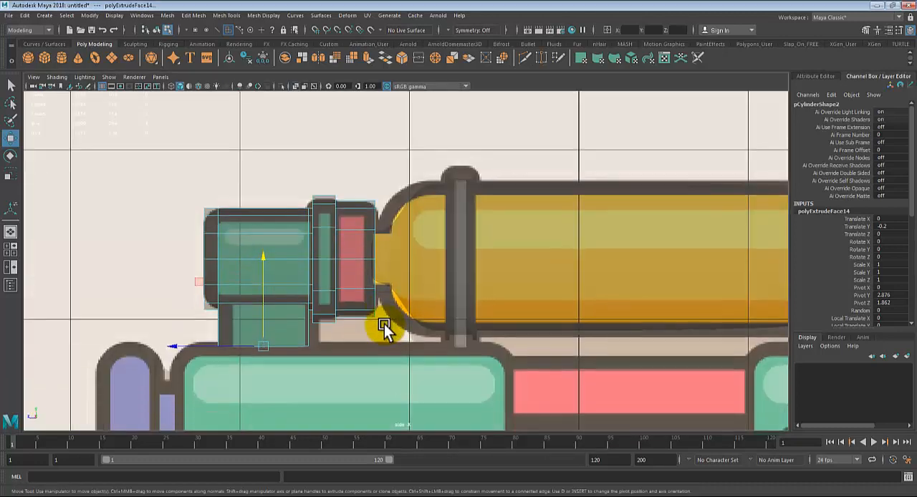
Step: Return the piece to object selection and inspect it with its new support from the side in perspective
key(q)
right_drag(292, 222, 325, 200)
scroll(542, 248, down, 1)
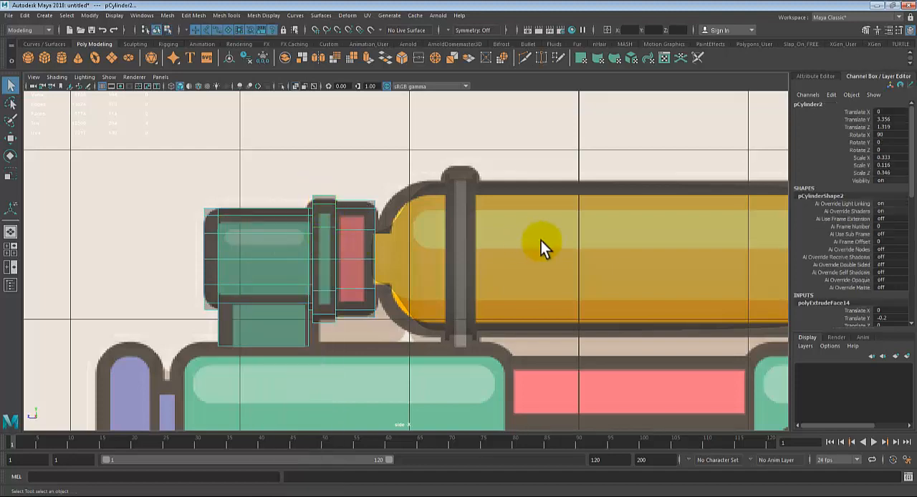
key(space)
key(space)
alt+drag(550, 225, 444, 233)
alt+middle_drag(470, 235, 421, 316)
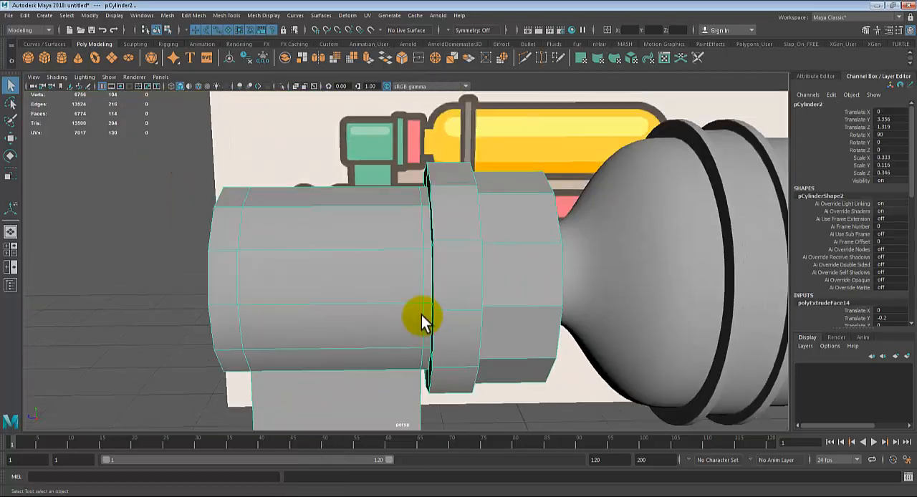
Step: Examine the piece in smooth mesh preview, and restore its unsmoothed display
key(3)
scroll(532, 251, down, 3)
click(506, 379)
alt+drag(506, 379, 456, 265)
click(453, 276)
key(1)
scroll(454, 276, up, 1)
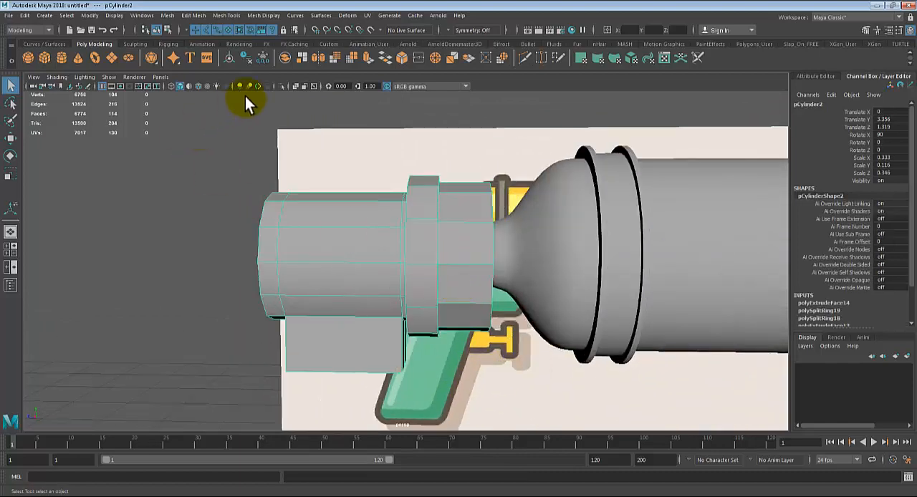
Step: Insert supporting edge loops near the tank-facing end of the green block and along the adjoining collar edge
click(212, 18)
click(244, 90)
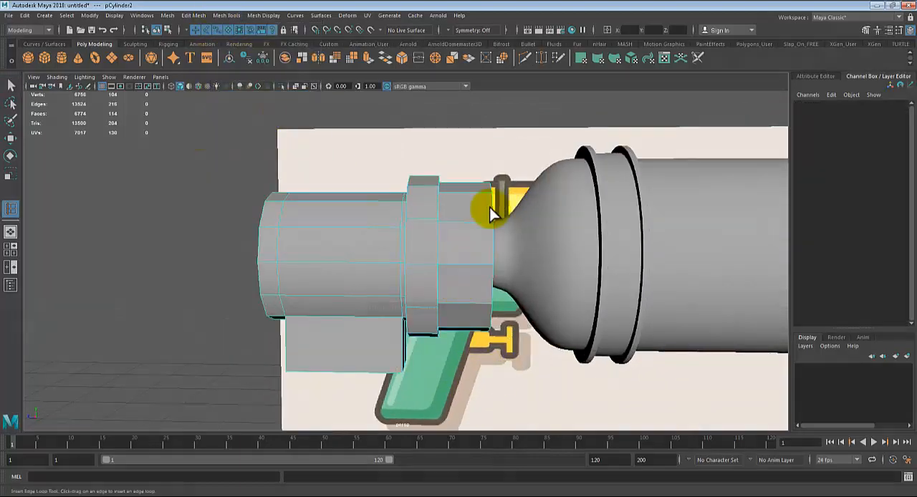
scroll(500, 239, up, 2)
scroll(499, 238, up, 2)
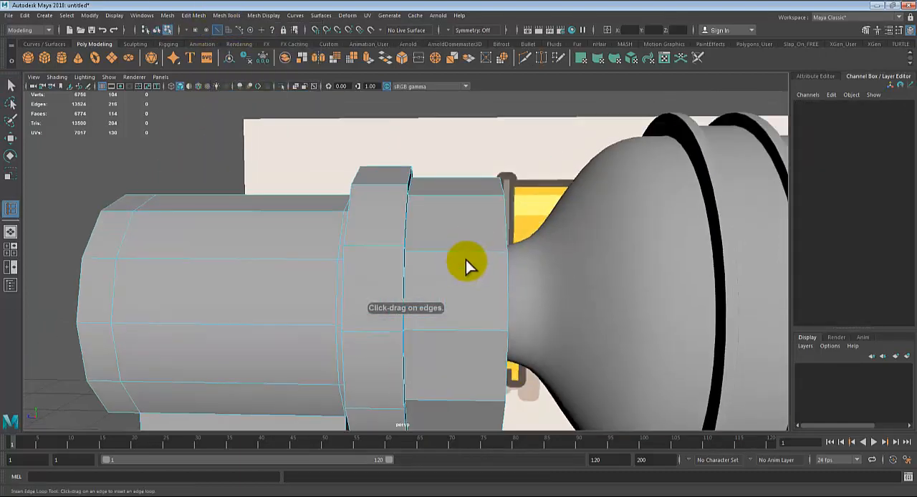
click(501, 256)
alt+drag(487, 256, 277, 252)
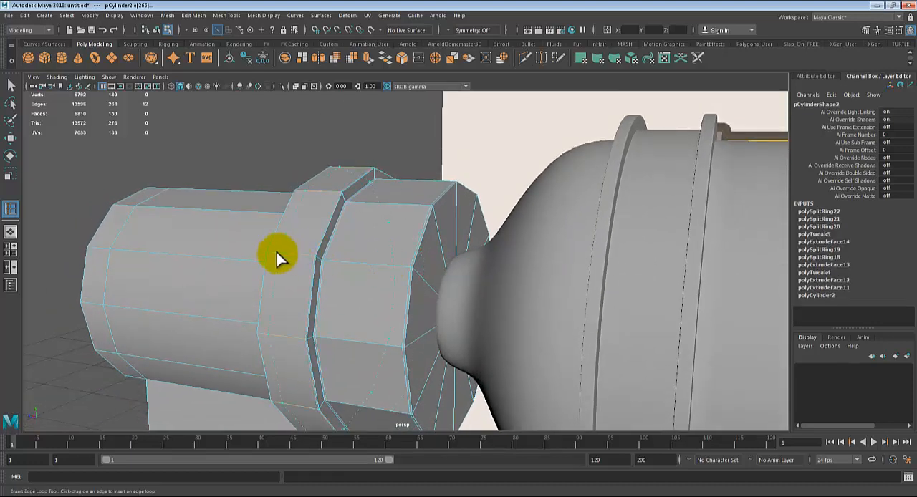
Step: Add supporting edge loops around the collar's rear side, the block's rear end and the bottom of its support
alt+drag(364, 258, 552, 239)
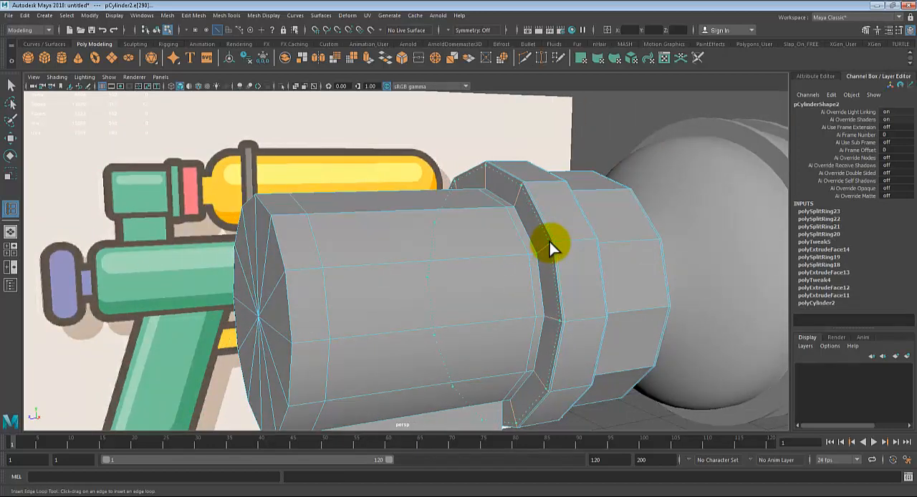
drag(550, 243, 538, 256)
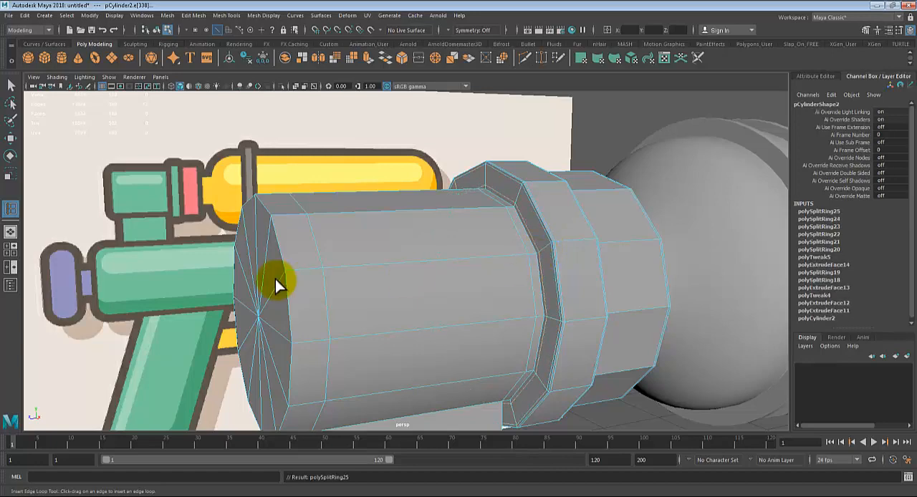
drag(289, 270, 447, 348)
Step: Inspect the green block in smooth mesh preview with its new edge loops, and restore its unsmoothed display
key(3)
right_drag(482, 171, 514, 155)
click(583, 367)
scroll(400, 271, down, 2)
scroll(479, 218, down, 2)
alt+drag(479, 217, 444, 337)
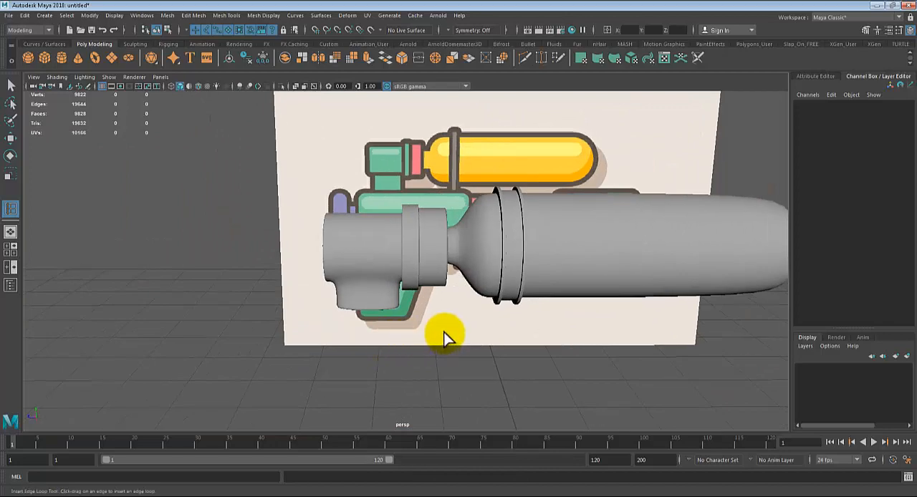
alt+right_drag(444, 337, 481, 300)
alt+middle_drag(423, 311, 357, 315)
click(268, 339)
key(1)
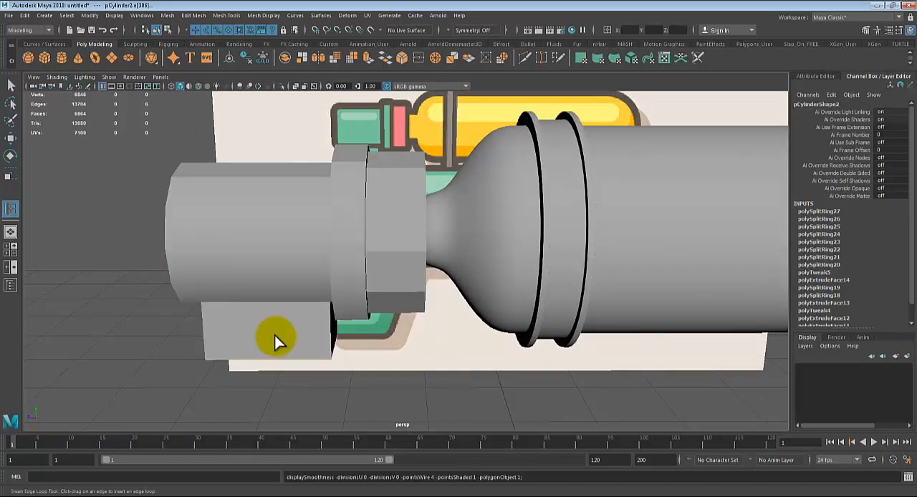
Step: Show the tank unsmoothed and insert supporting edge loops around its neck, including where it meets the tapered front
alt+middle_drag(290, 372, 385, 319)
alt+right_drag(394, 323, 521, 368)
alt+drag(497, 366, 483, 349)
alt+middle_drag(614, 251, 537, 380)
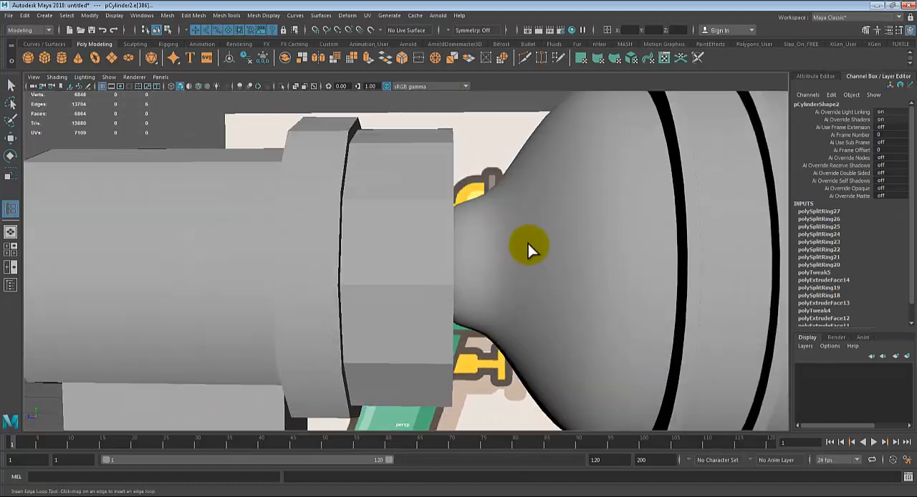
click(527, 243)
key(1)
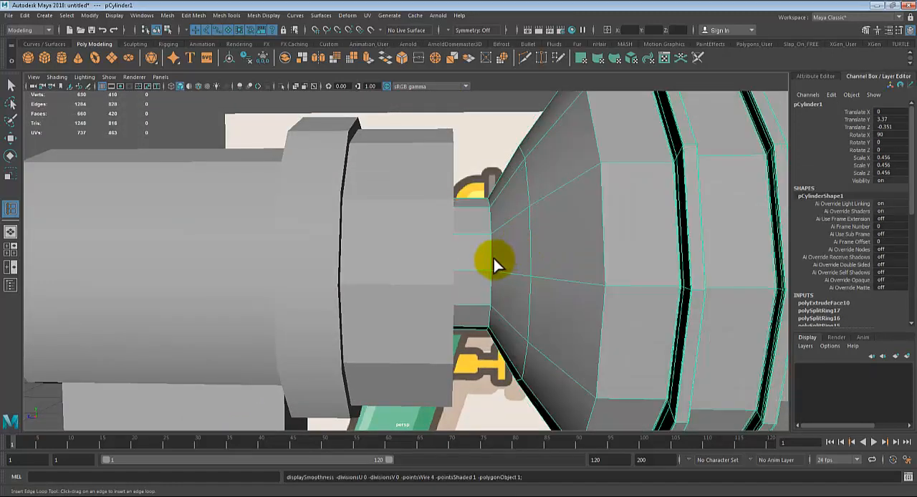
key(g)
alt+drag(476, 242, 446, 250)
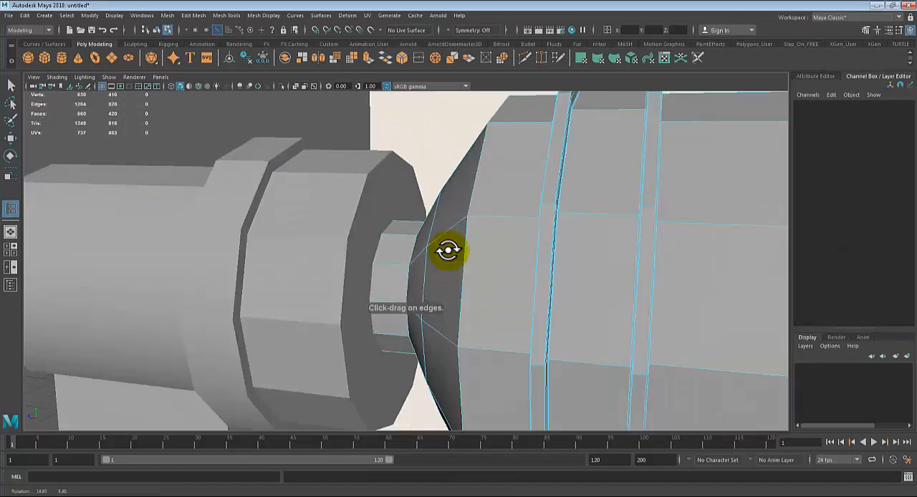
drag(387, 266, 367, 271)
alt+drag(366, 271, 452, 269)
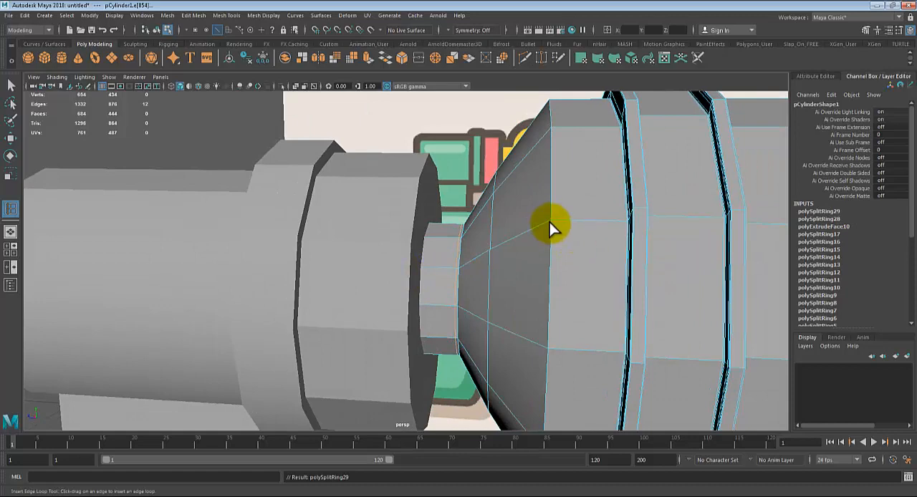
Step: Turn on smooth mesh preview for both the tank and the green block, and return to object selection
key(3)
scroll(489, 227, down, 3)
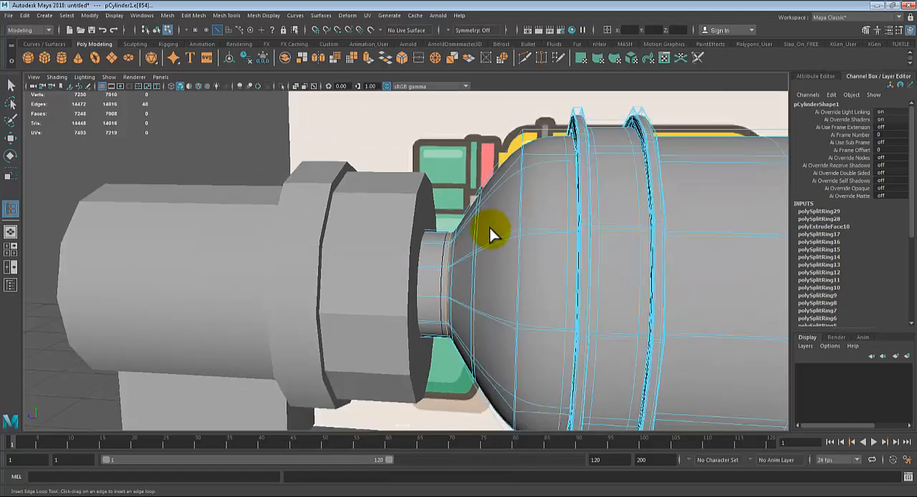
key(q)
right_drag(438, 249, 463, 207)
scroll(447, 330, down, 2)
click(359, 407)
alt+drag(413, 376, 370, 349)
click(346, 260)
key(3)
click(218, 306)
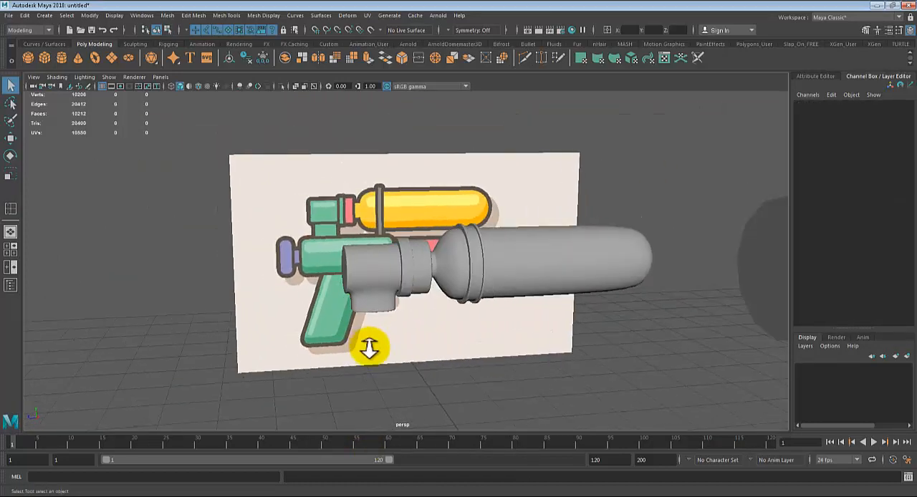
Step: Duplicate the spare cylinder standing apart from the gun
alt+right_drag(369, 346, 469, 334)
alt+middle_drag(469, 334, 462, 358)
alt+drag(462, 359, 468, 364)
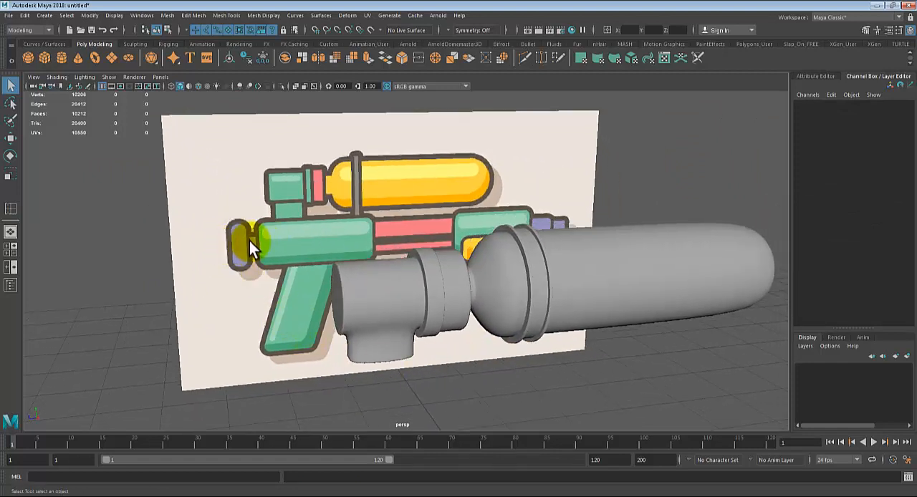
alt+right_drag(249, 241, 320, 254)
click(726, 281)
alt+right_drag(726, 281, 661, 275)
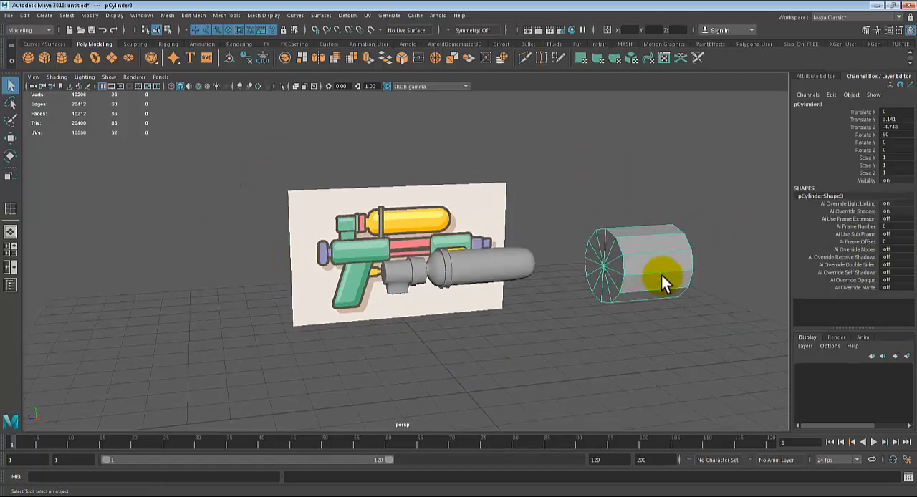
scroll(359, 258, up, 5)
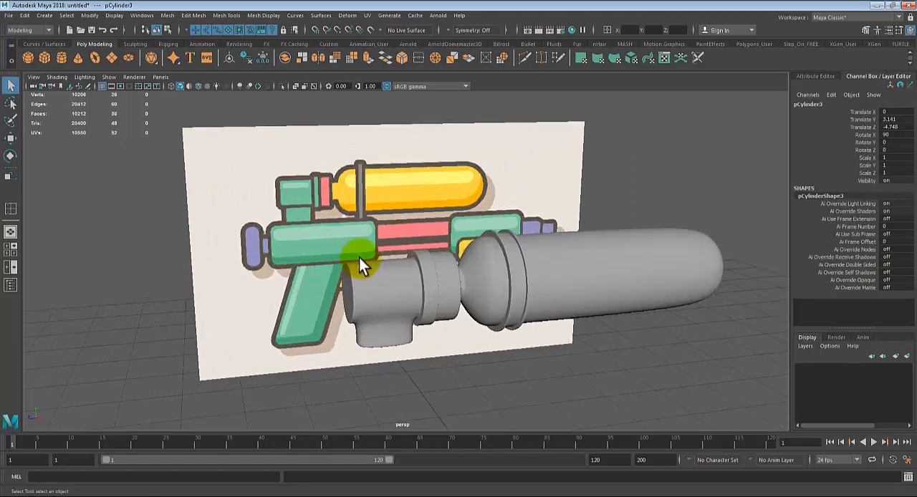
scroll(362, 315, up, 1)
click(388, 331)
alt+right_drag(388, 332, 653, 285)
click(698, 234)
scroll(693, 242, down, 1)
key(ctrl+d)
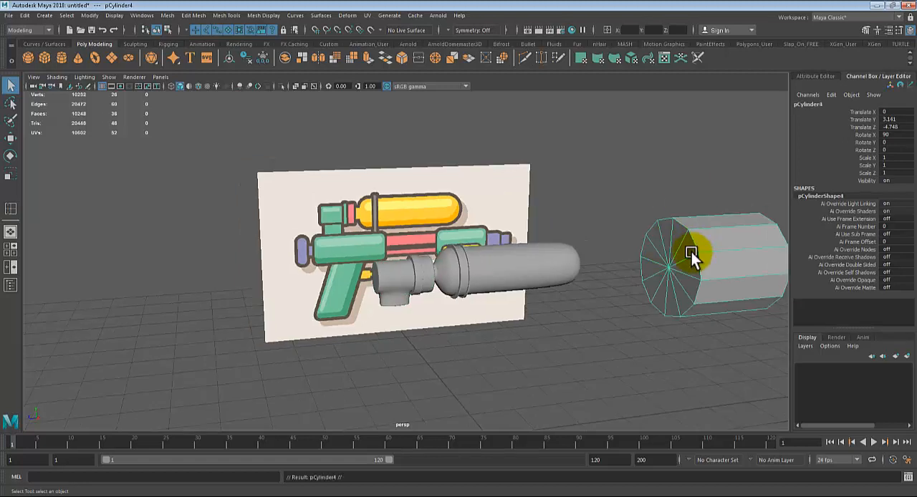
Step: Move the duplicated cylinder along Z toward the rear of the gun and scale it uniformly to about 0.248
key(w)
drag(640, 268, 206, 272)
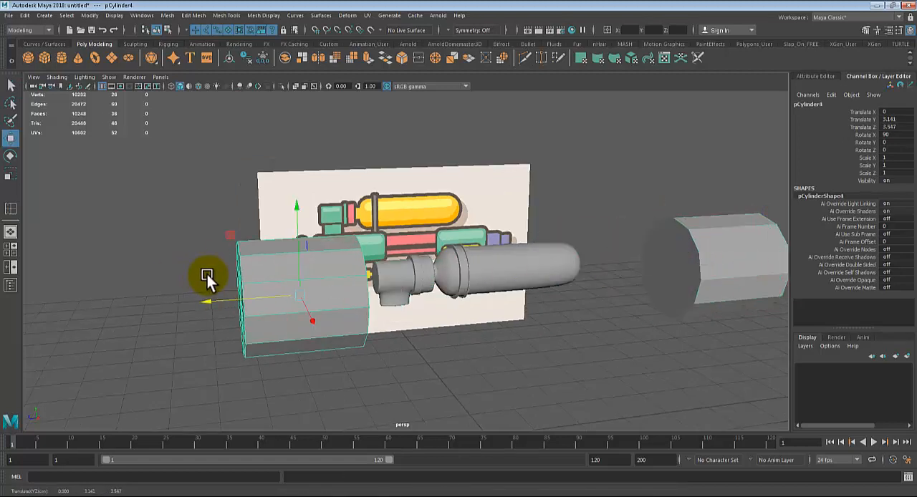
key(r)
drag(292, 297, 273, 296)
key(w)
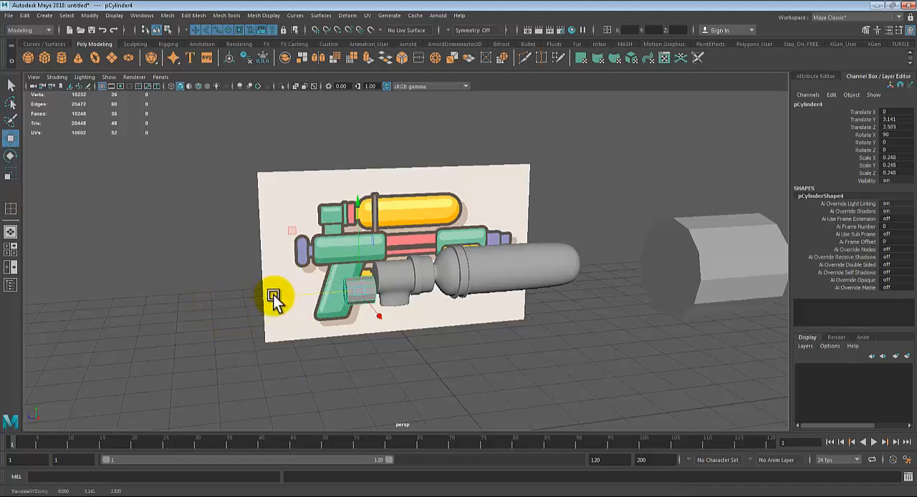
Step: Place the duplicated cylinder over the main green body in the side view and scale it uniformly to about 0.403
key(space)
key(space)
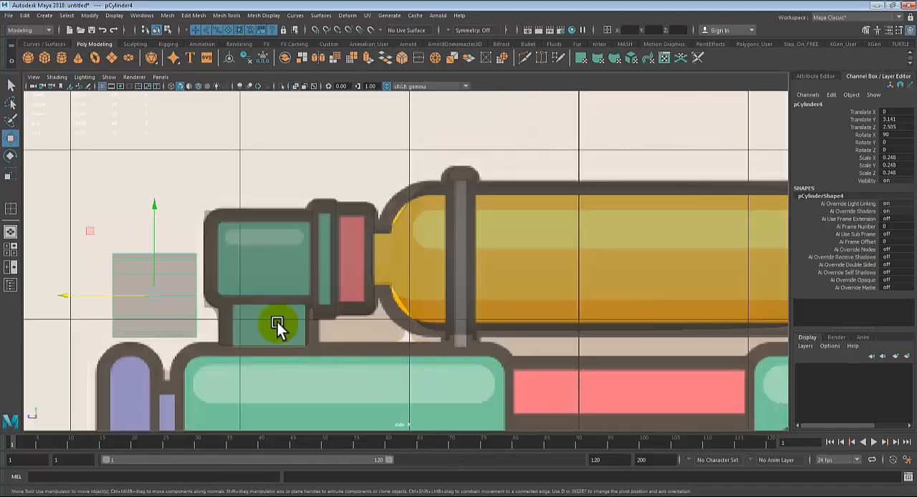
scroll(178, 306, down, 4)
scroll(175, 302, up, 2)
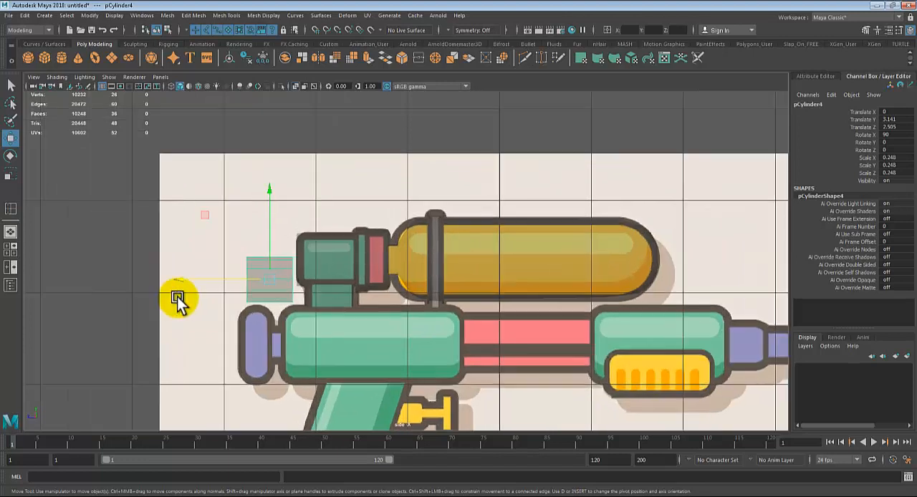
click(257, 334)
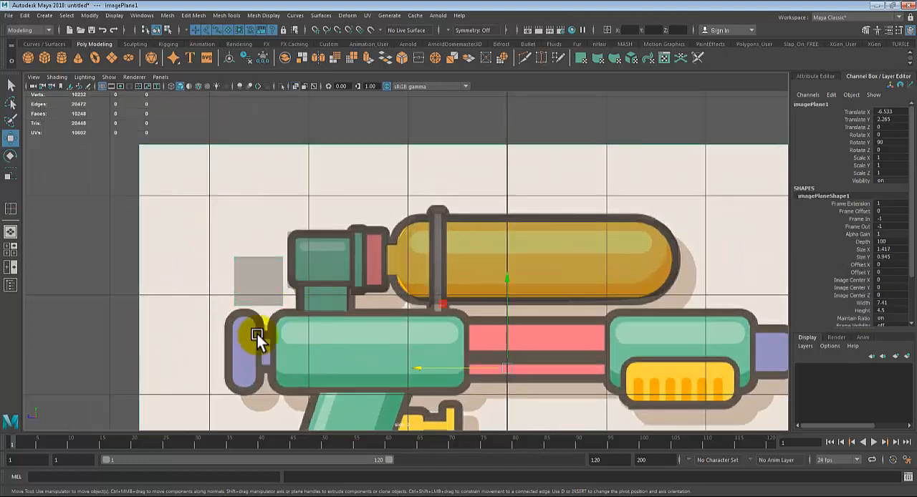
click(265, 294)
drag(262, 280, 406, 347)
key(r)
key(q)
Step: Move the cylinder's rear-end vertices back to the rear outline of the main green body in the side-view reference
right_drag(342, 325, 310, 219)
right_drag(367, 334, 282, 220)
drag(295, 296, 384, 398)
key(w)
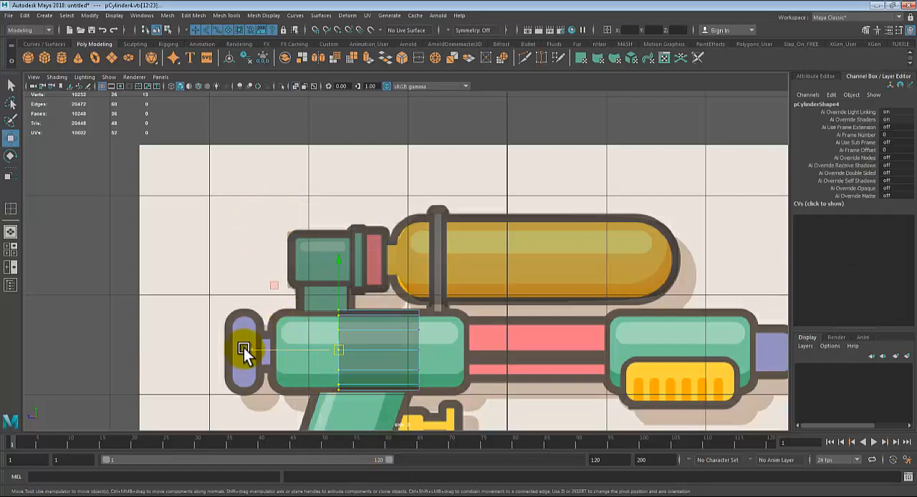
middle_drag(243, 348, 186, 353)
key(q)
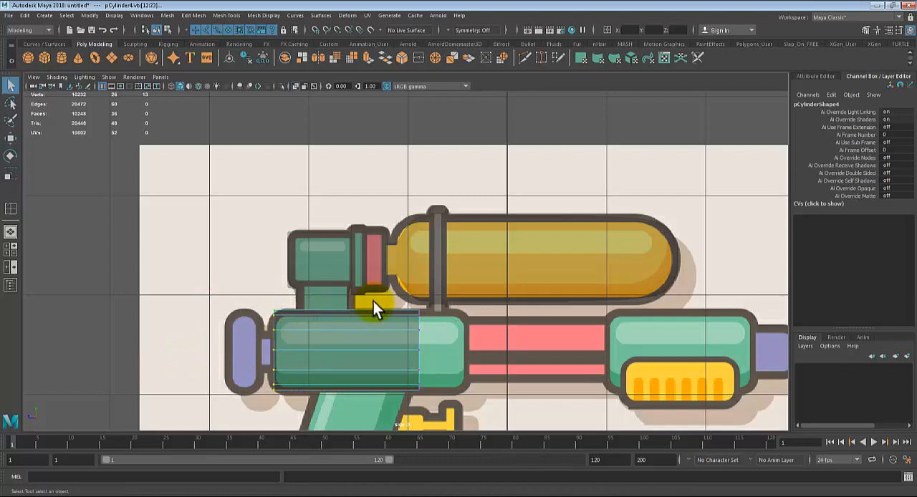
Step: Move the cylinder's front-end vertices to the front outline of the main green body, and return to object selection
drag(376, 299, 455, 411)
key(w)
middle_drag(326, 352, 373, 353)
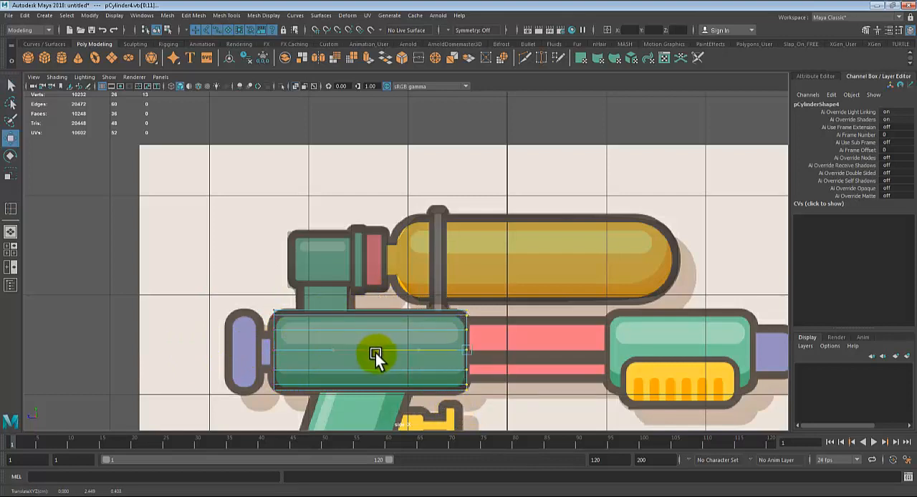
key(q)
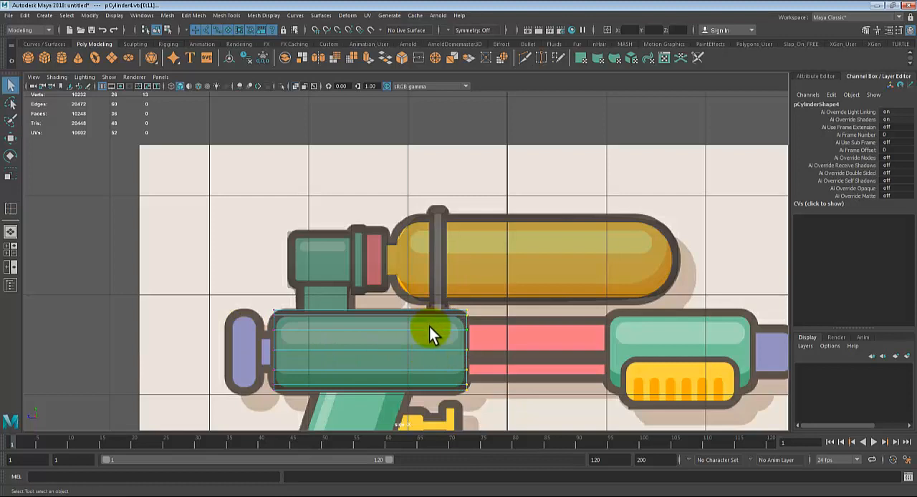
right_drag(429, 327, 479, 228)
scroll(437, 376, up, 2)
alt+middle_drag(434, 377, 331, 310)
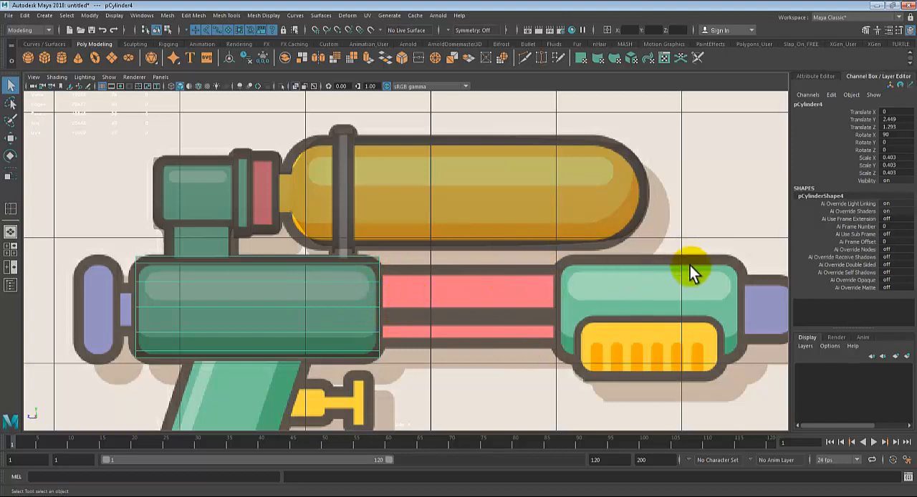
scroll(409, 294, down, 4)
scroll(408, 294, up, 3)
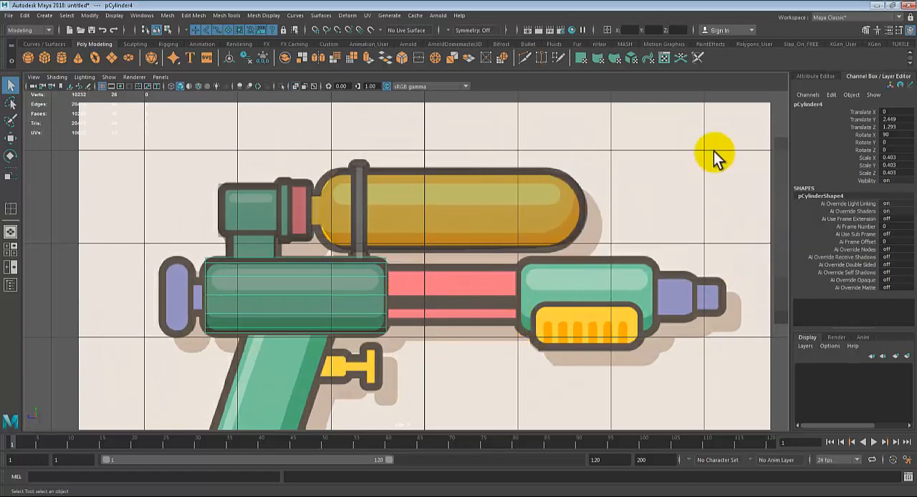
Step: Select all the front end-cap faces of the main body cylinder in the perspective view
key(space)
key(space)
alt+drag(532, 270, 552, 320)
alt+right_drag(552, 322, 570, 341)
alt+middle_drag(529, 310, 541, 219)
alt+drag(526, 272, 537, 262)
right_drag(428, 302, 435, 259)
alt+drag(471, 338, 529, 304)
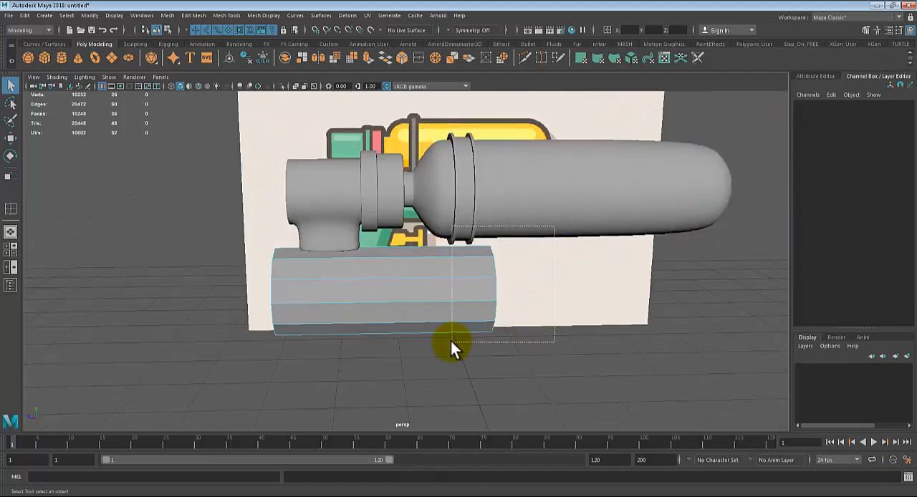
drag(451, 341, 452, 342)
alt+drag(464, 375, 485, 355)
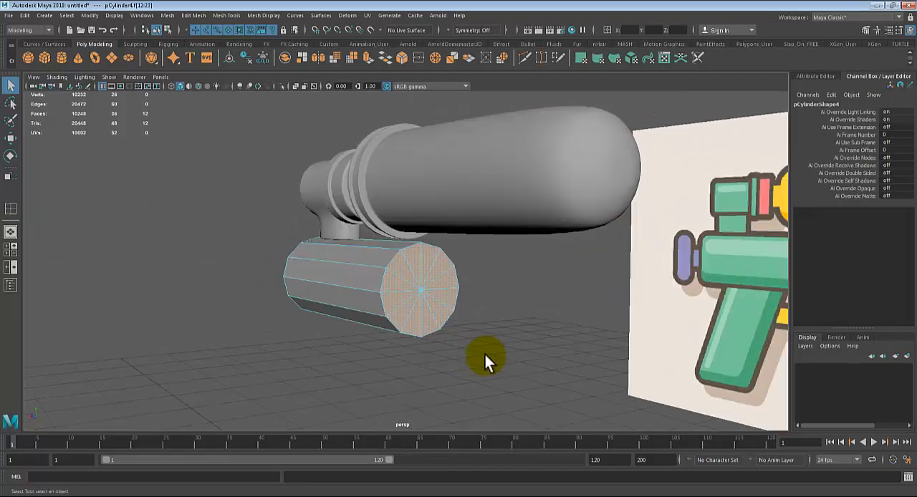
Step: Extrude the main body's front end-cap faces and scale them inward uniformly to the thickness of the pink barrel section
key(ctrl+e)
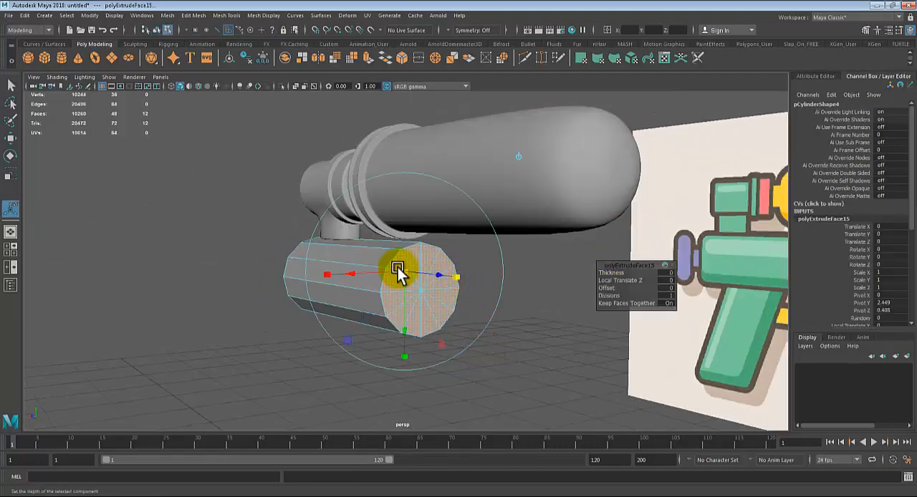
alt+drag(394, 268, 477, 301)
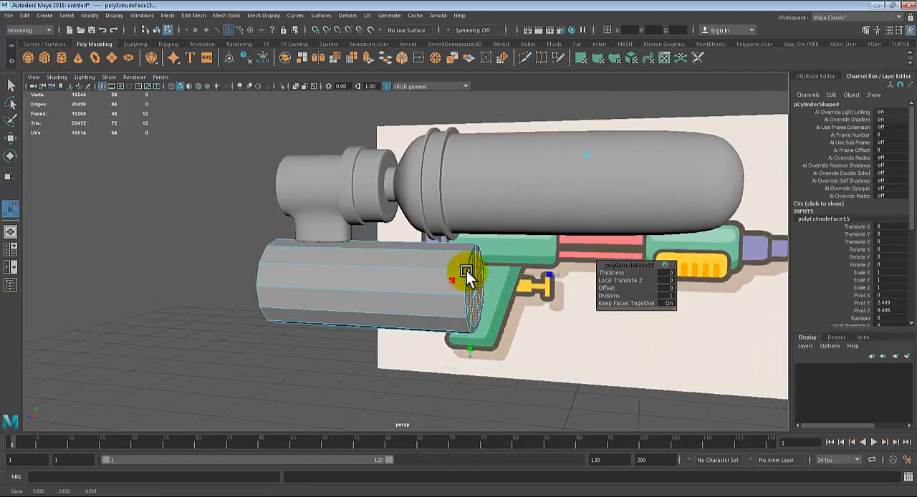
key(space)
key(space)
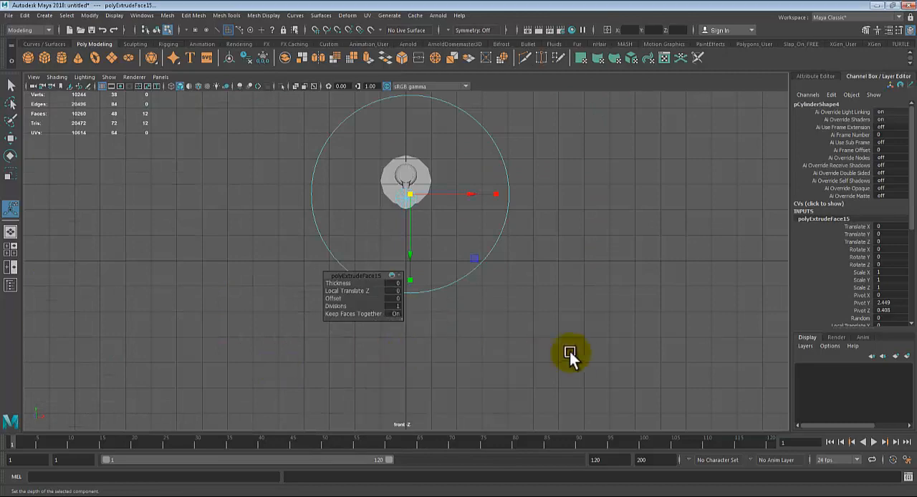
key(space)
key(space)
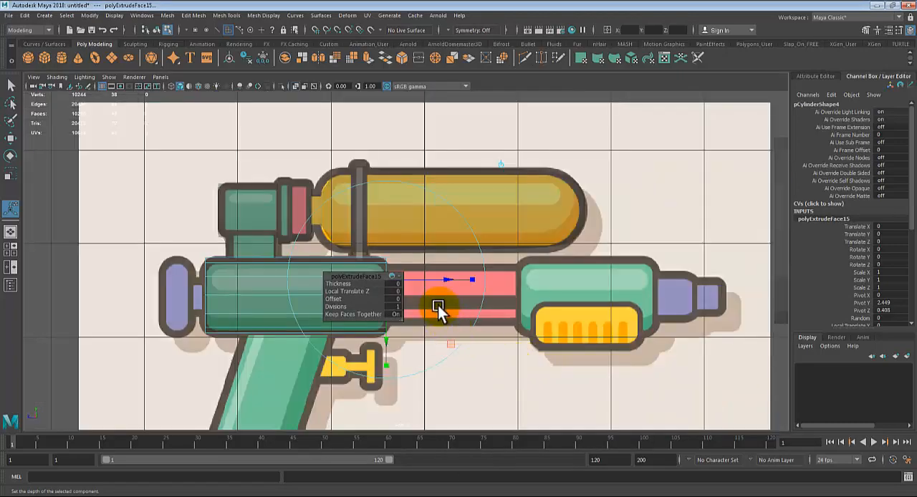
scroll(437, 305, up, 2)
alt+middle_drag(499, 322, 552, 262)
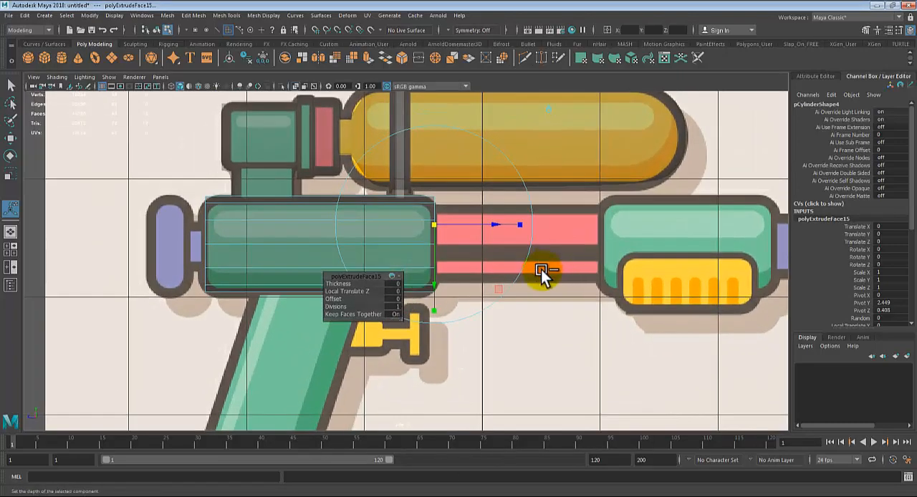
Step: Extrude the reduced front faces forward by a Local Translate Z of 2.912, to the front end of the second green section
key(ctrl+e)
drag(498, 228, 776, 240)
alt+middle_drag(699, 237, 522, 228)
drag(581, 221, 655, 242)
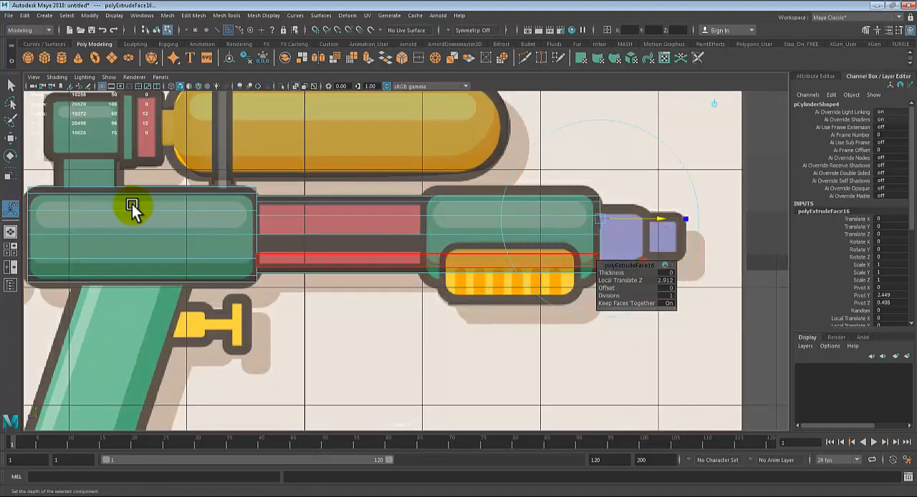
Step: Insert an edge loop around the barrel where the pink section meets the front green section
click(226, 15)
click(244, 87)
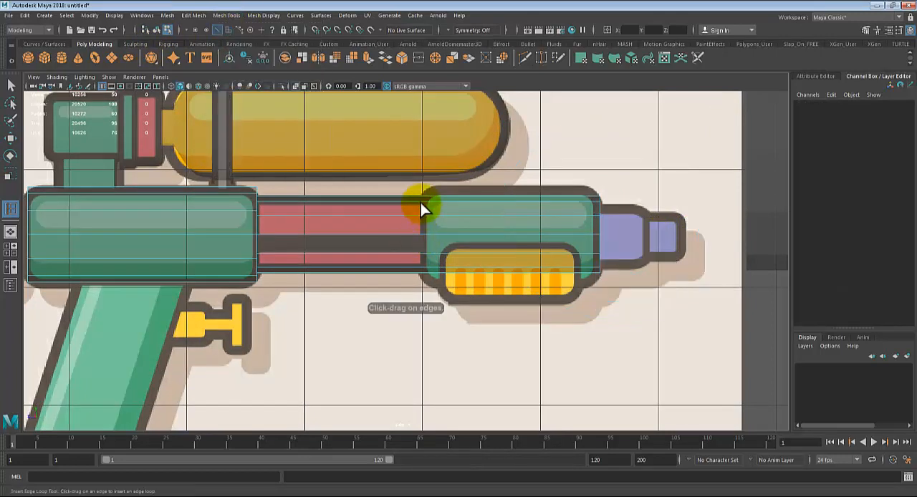
drag(421, 194, 420, 193)
key(q)
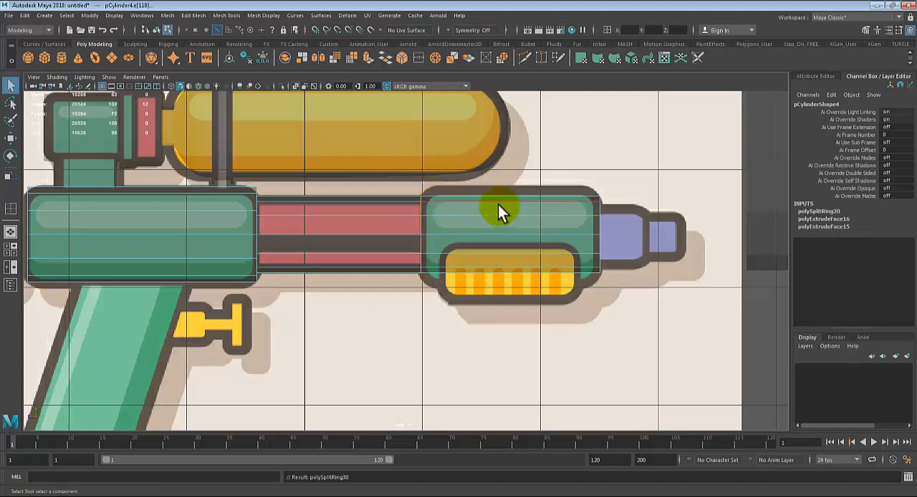
Step: Select the ring of side faces around the front green section in the perspective view
key(space)
key(space)
alt+middle_drag(571, 264, 495, 247)
alt+drag(495, 248, 565, 258)
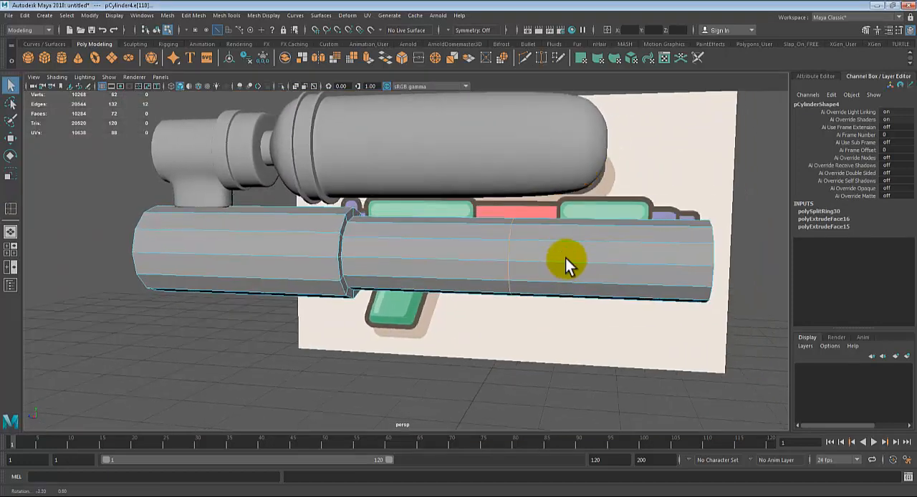
right_drag(584, 248, 608, 213)
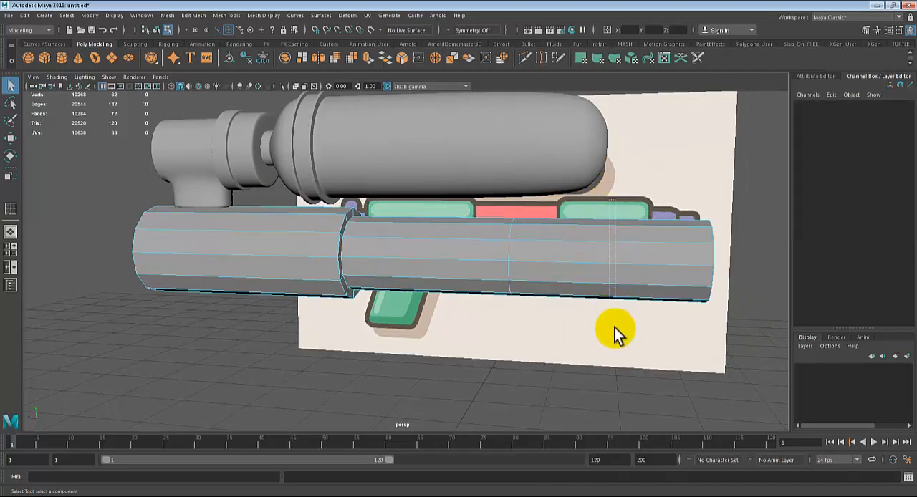
drag(614, 327, 615, 330)
alt+drag(617, 332, 586, 290)
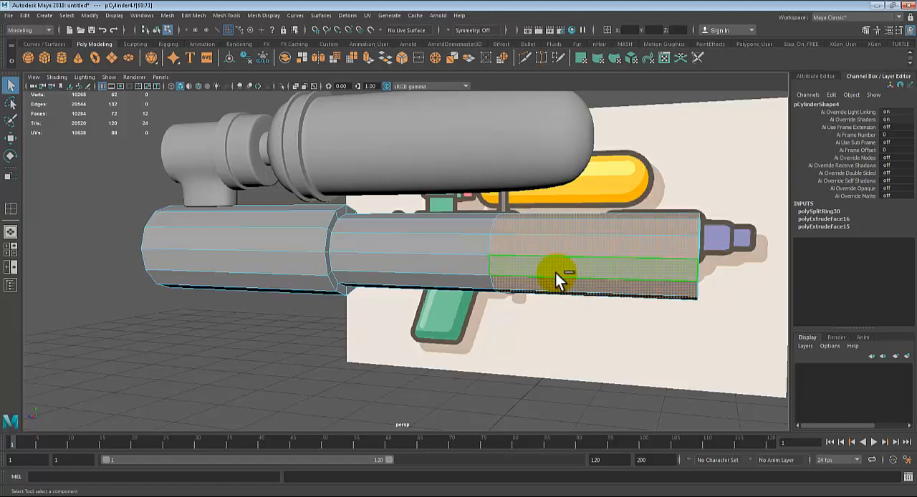
Step: Extrude the selected ring of faces outward by a Local Translate Z of about 0.098, to the front green section's outline
key(ctrl+e)
drag(598, 160, 599, 156)
key(space)
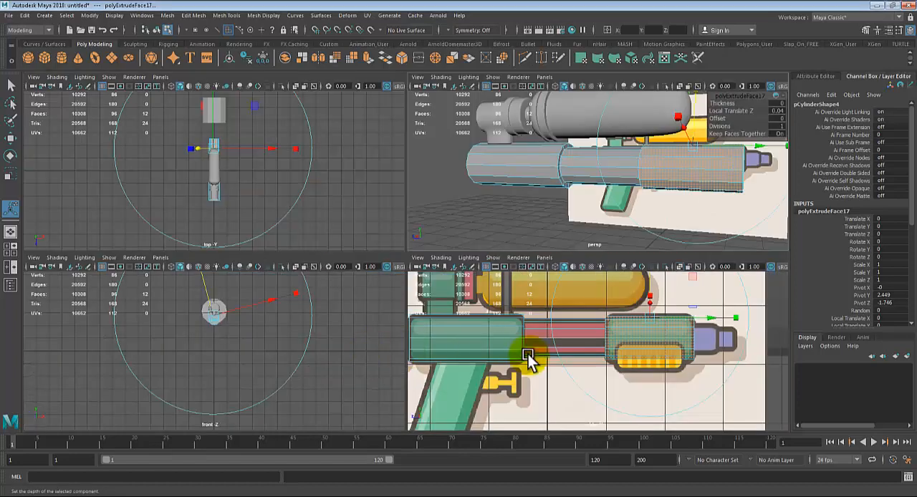
key(space)
drag(498, 171, 510, 131)
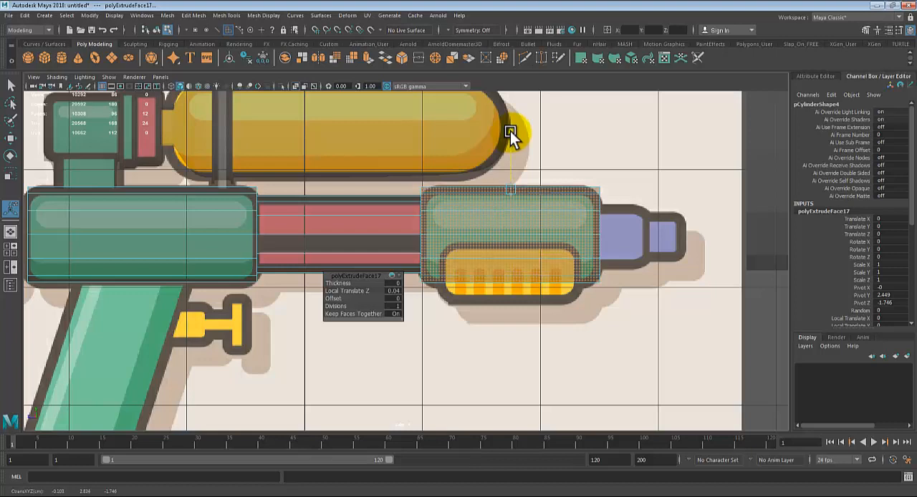
drag(510, 131, 512, 129)
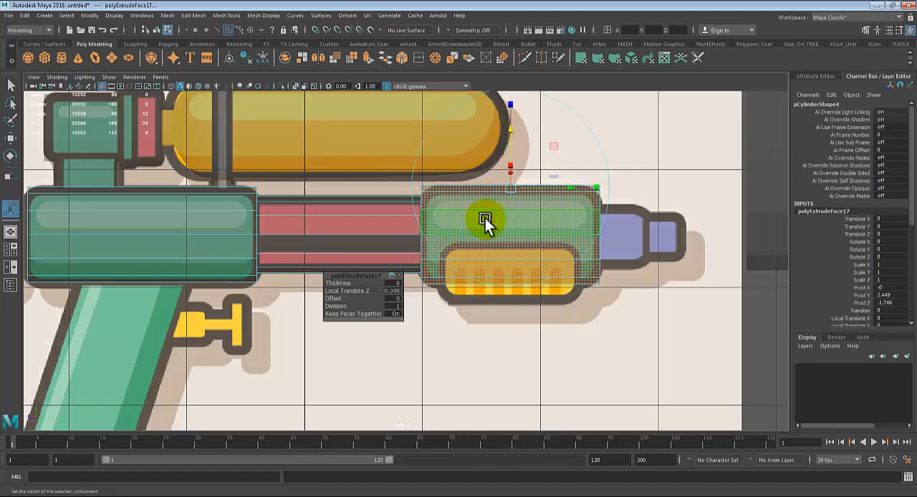
Step: Select the inner circular edge loop on the barrel's front cap and scale it uniformly to the thickness of the wide purple nozzle part
key(space)
key(space)
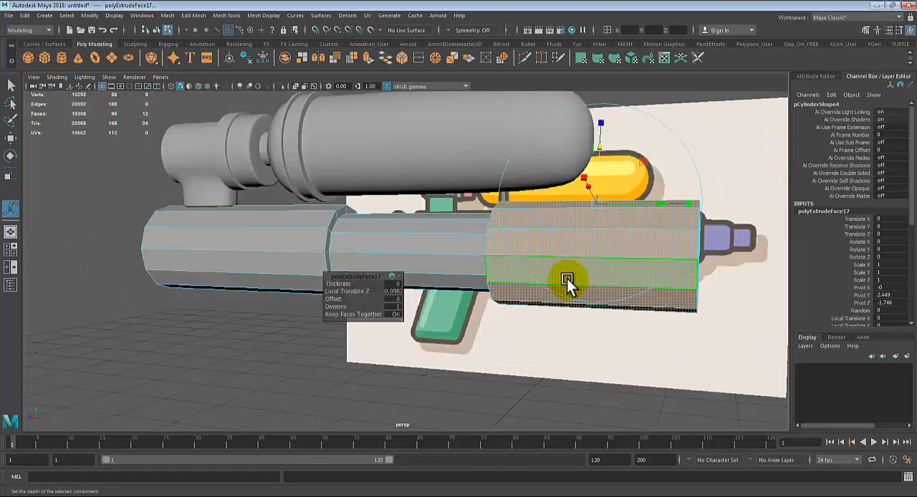
alt+drag(567, 278, 515, 293)
key(q)
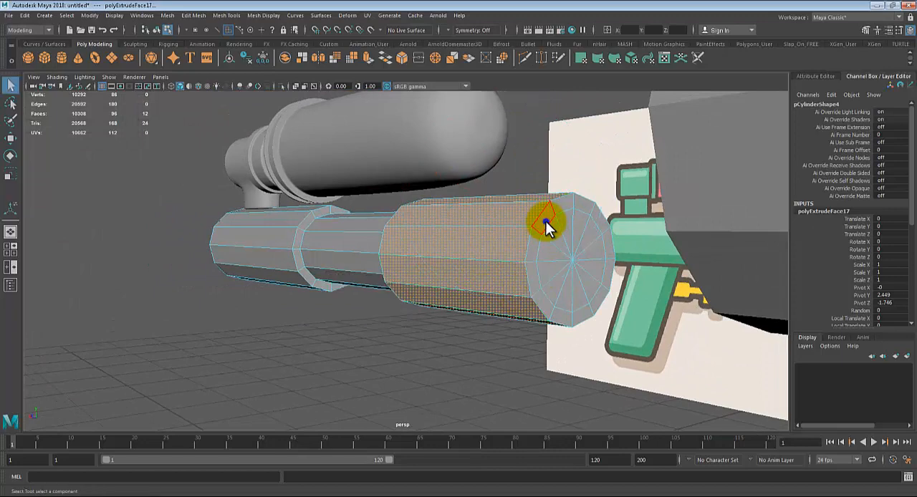
click(554, 183)
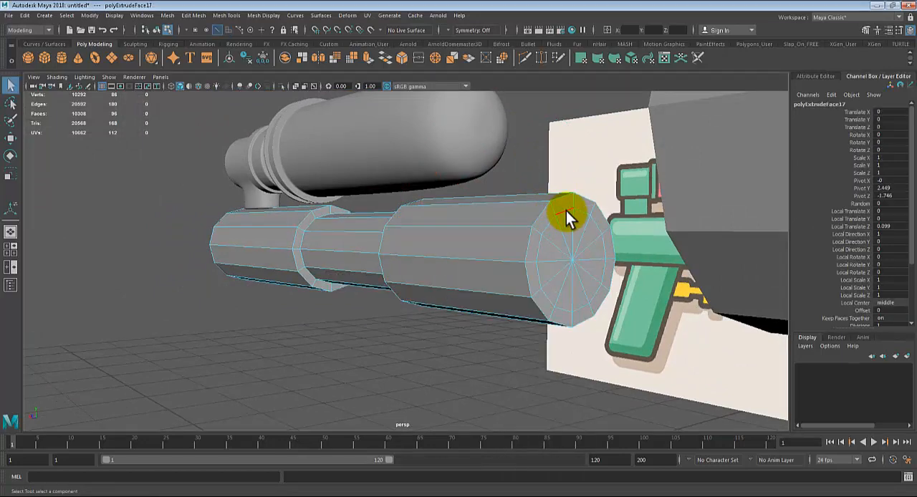
double_click(565, 212)
alt+drag(565, 308, 585, 323)
alt+middle_drag(585, 323, 545, 301)
alt+drag(545, 304, 565, 306)
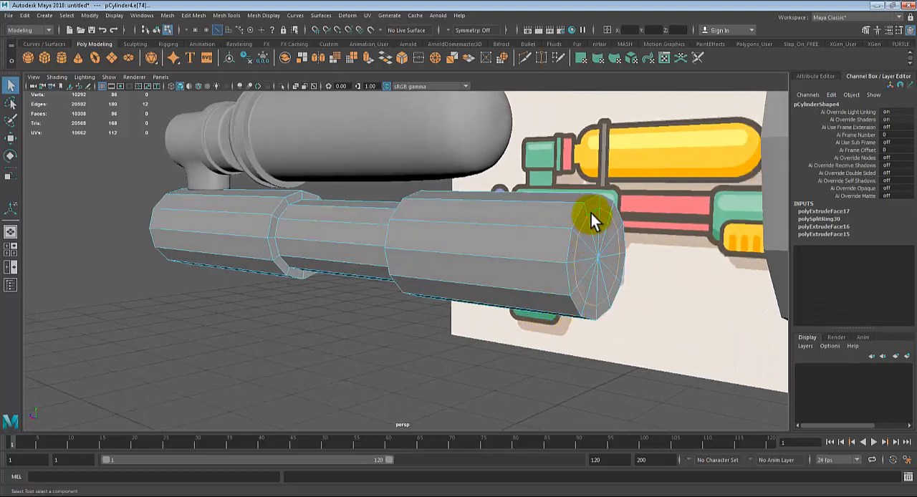
key(r)
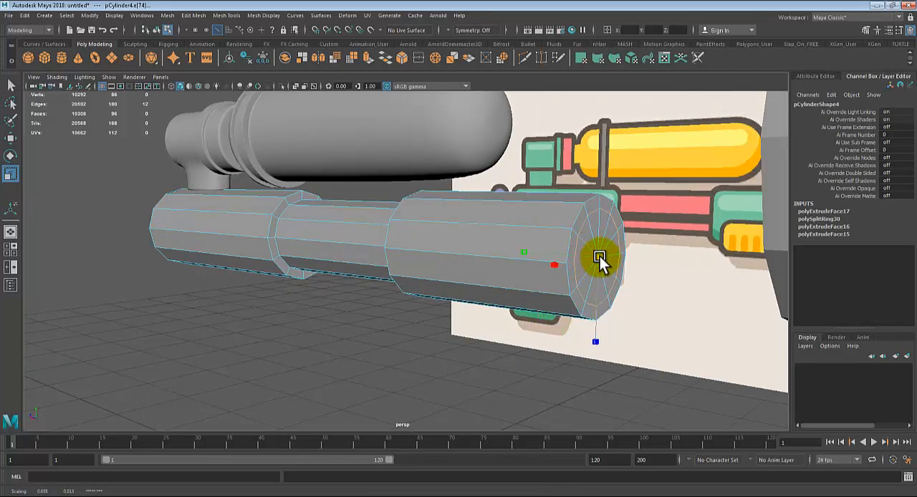
alt+drag(589, 258, 528, 282)
alt+right_drag(529, 282, 501, 255)
key(q)
Step: Select all the faces inside the inner edge loop on the barrel's front cap
right_click(483, 221)
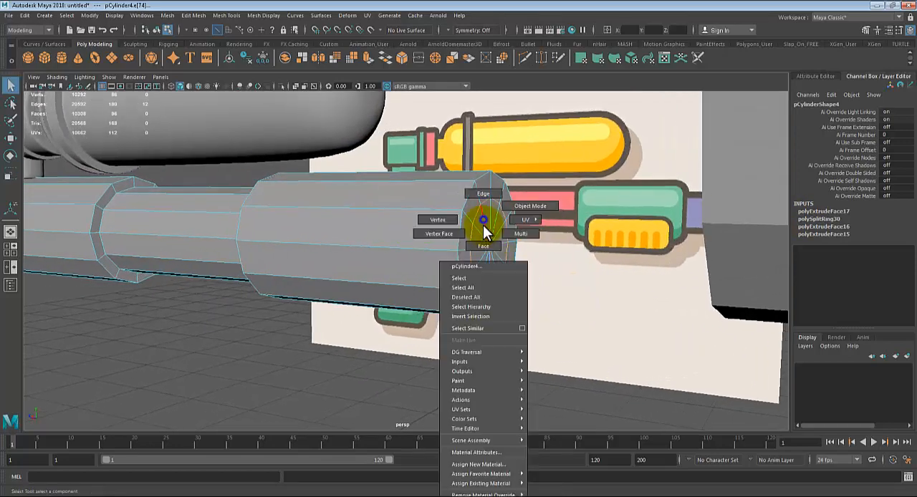
click(483, 225)
click(484, 217)
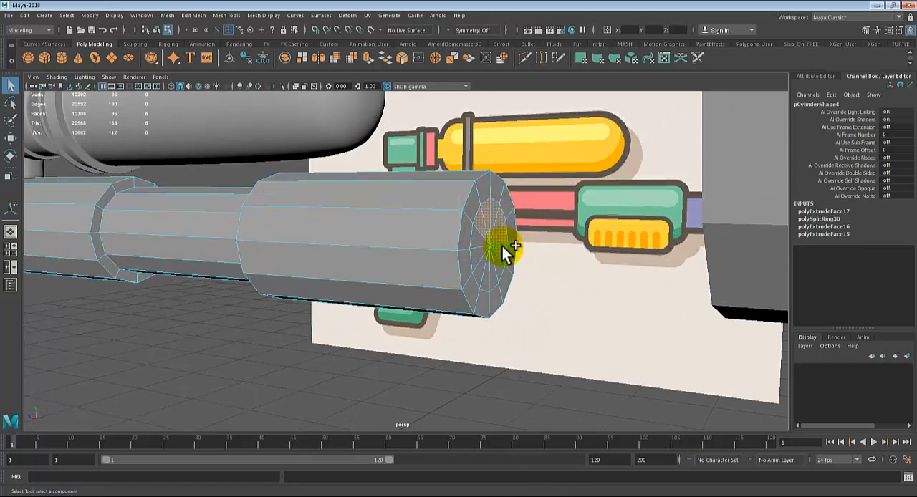
shift+click(496, 269)
shift+click(489, 271)
shift+click(484, 271)
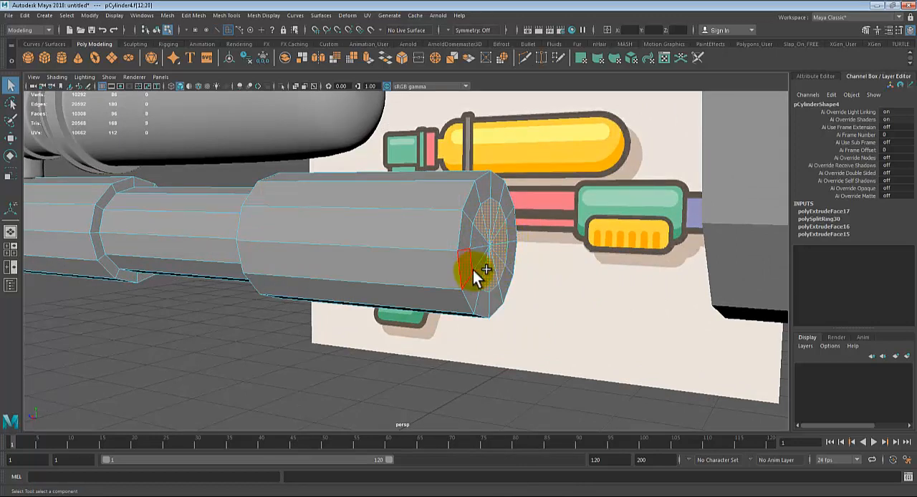
shift+click(478, 268)
shift+click(482, 254)
shift+click(487, 253)
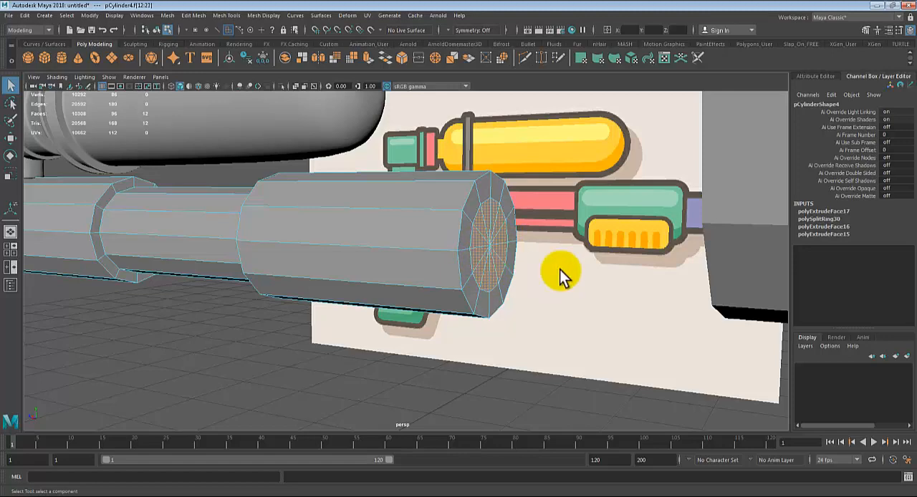
Step: Extrude the inner cap faces forward to the end of the wide purple nozzle part in the side-view reference
key(4)
alt+drag(557, 274, 595, 259)
key(5)
key(ctrl+e)
key(space)
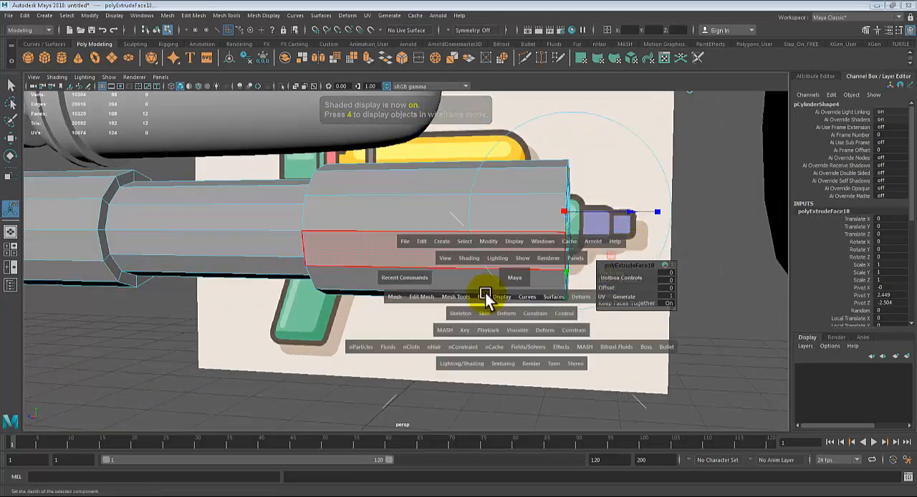
key(space)
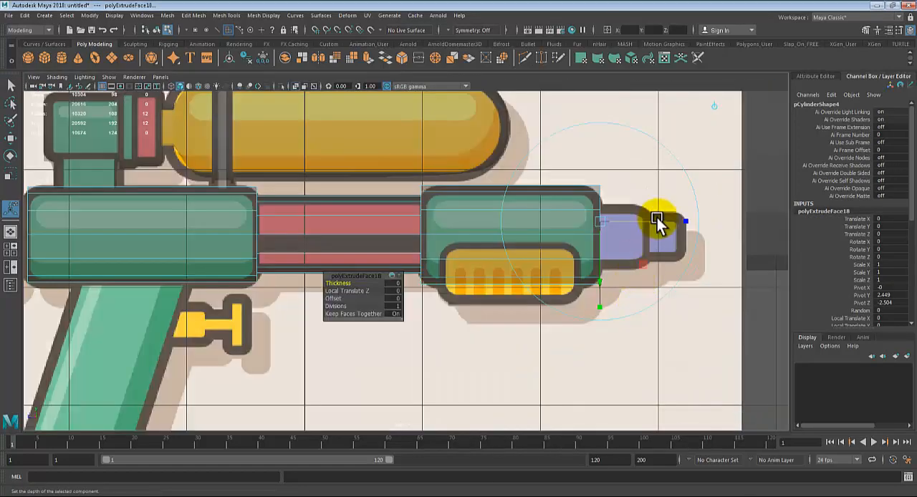
drag(681, 220, 706, 223)
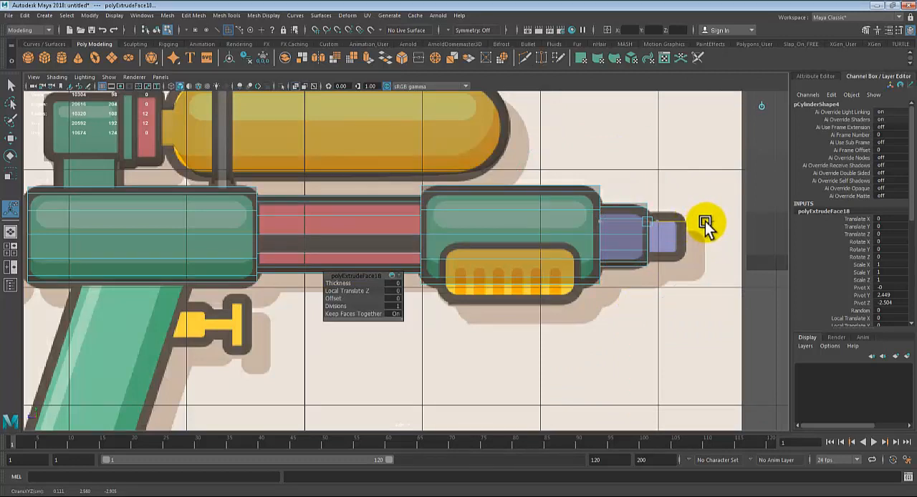
Step: Extrude the nozzle's front faces again and scale them inward uniformly to the thickness of the narrow purple tip
key(ctrl+e)
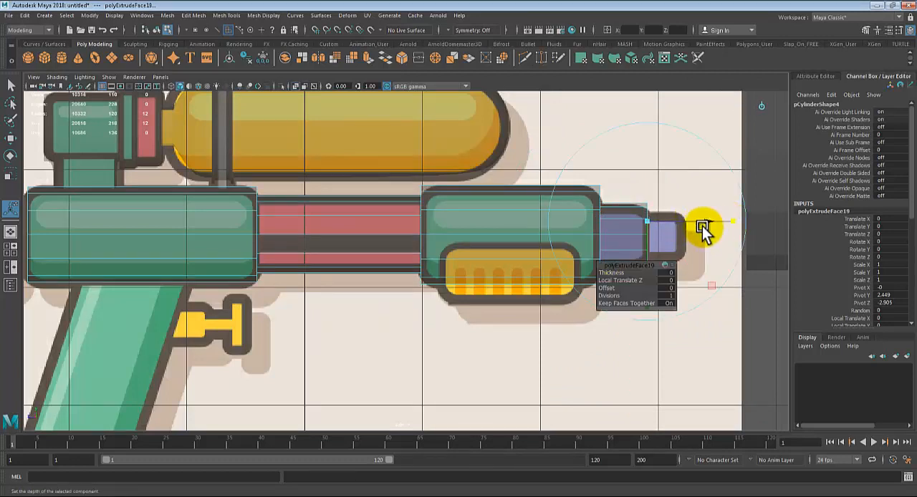
mouse_move(645, 221)
mouse_down()
mouse_move(552, 239)
mouse_move(556, 229)
mouse_move(535, 229)
mouse_up()
key(space)
key(space)
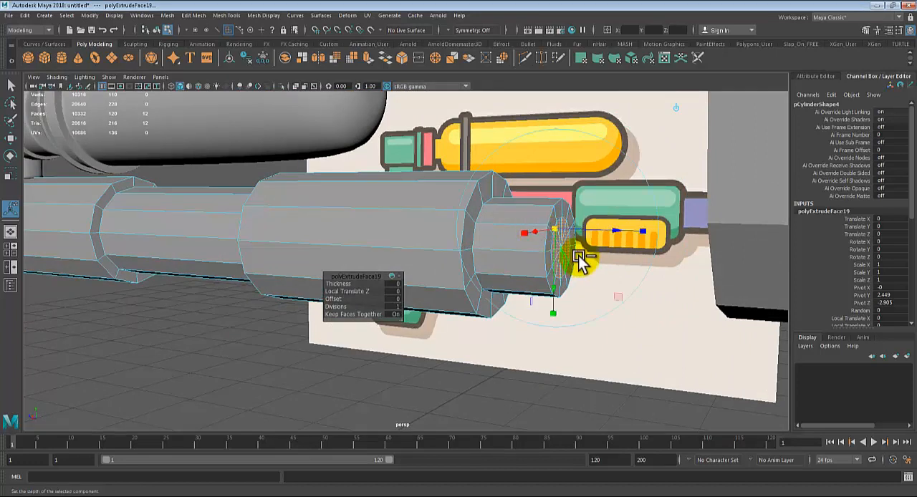
drag(614, 230, 624, 231)
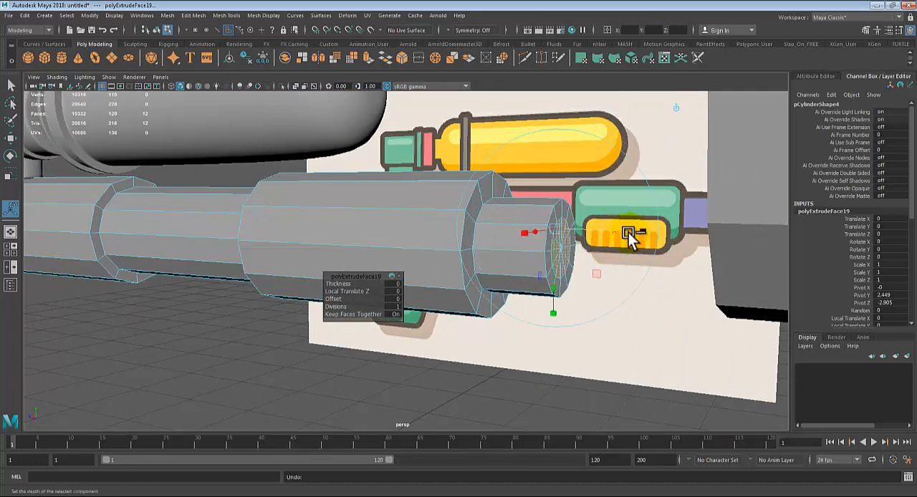
Step: Extrude the reduced nozzle faces forward to the end of the narrow purple tip in the reference, and return to object selection
key(ctrl+e)
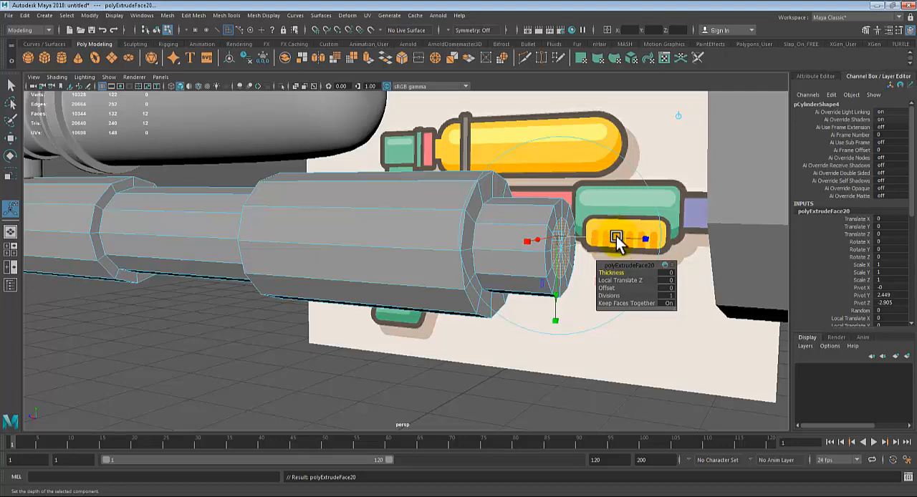
drag(614, 239, 650, 240)
alt+drag(602, 271, 614, 271)
key(space)
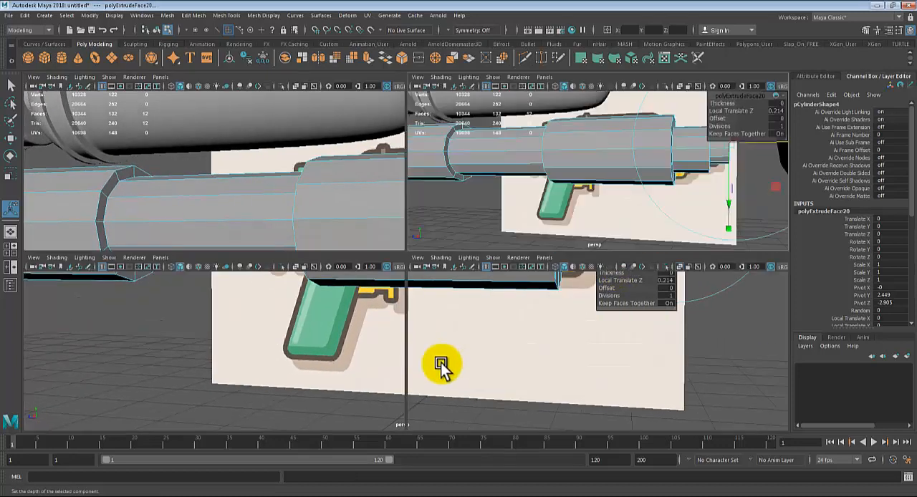
key(space)
key(space)
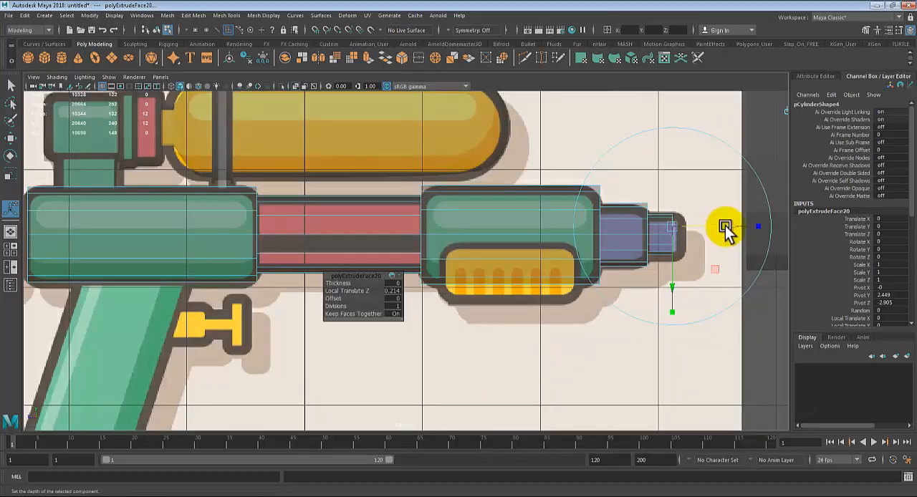
drag(743, 227, 742, 227)
key(q)
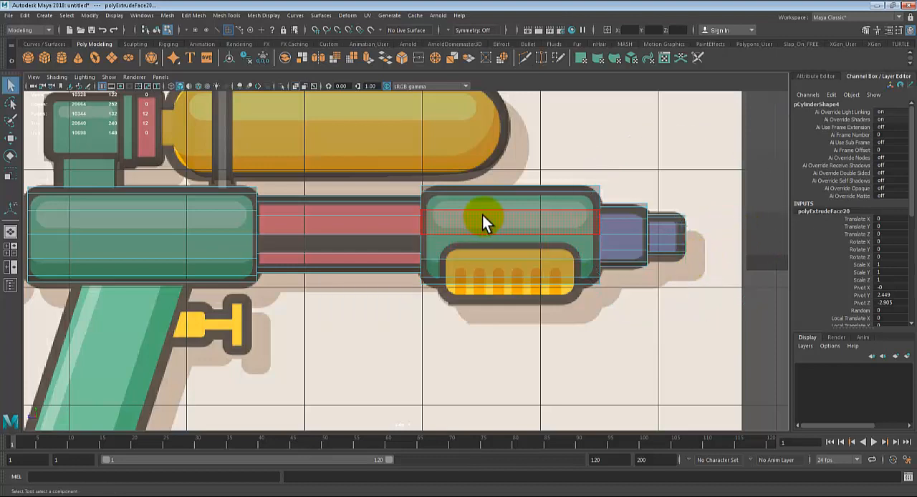
right_drag(482, 214, 517, 183)
scroll(226, 257, down, 5)
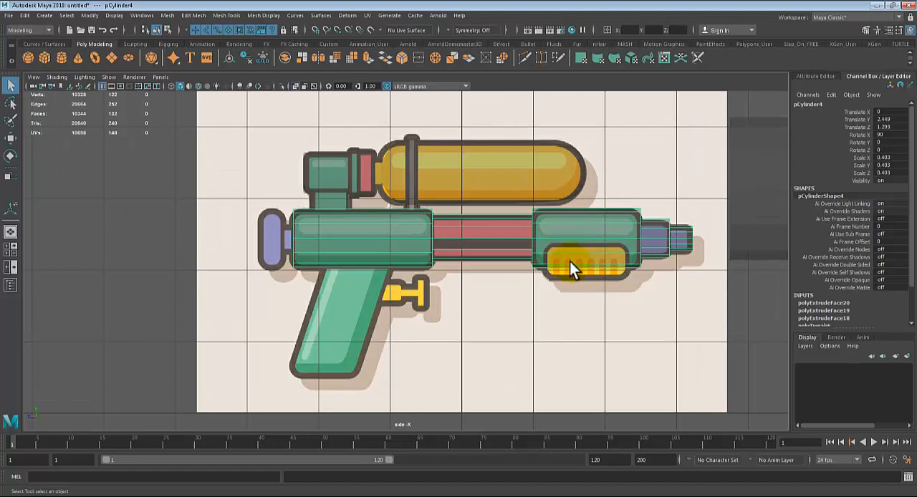
Step: Move the bottom vertices of the upper connector's stem down to meet the main body, show it smoothed, and return to object selection
key(space)
key(space)
alt+drag(597, 185, 326, 266)
key(w)
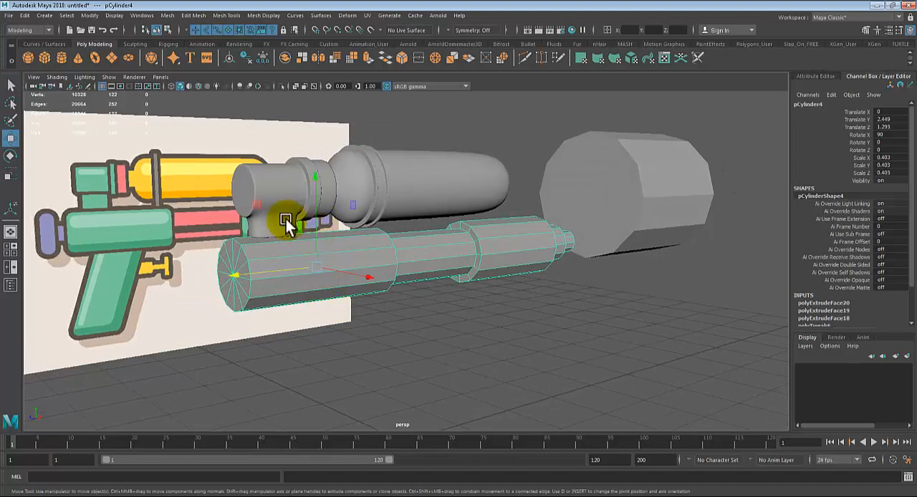
click(259, 227)
scroll(288, 249, up, 5)
scroll(287, 236, down, 5)
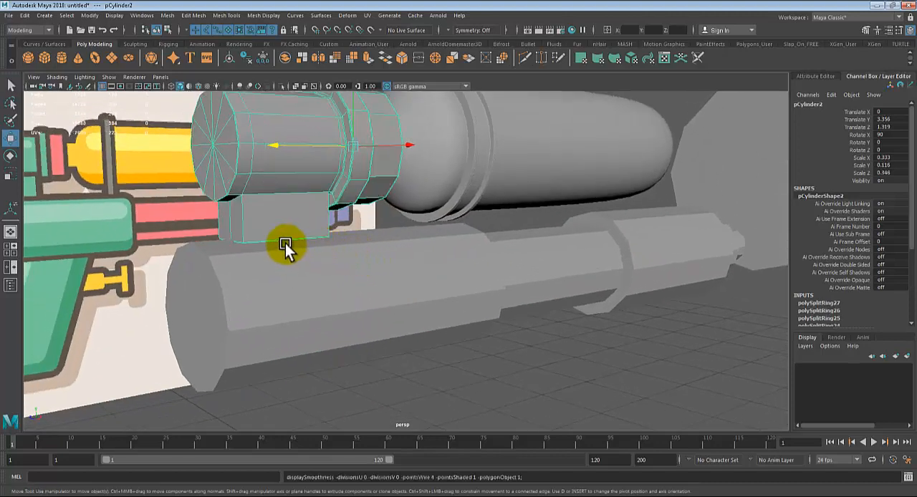
right_drag(292, 227, 242, 209)
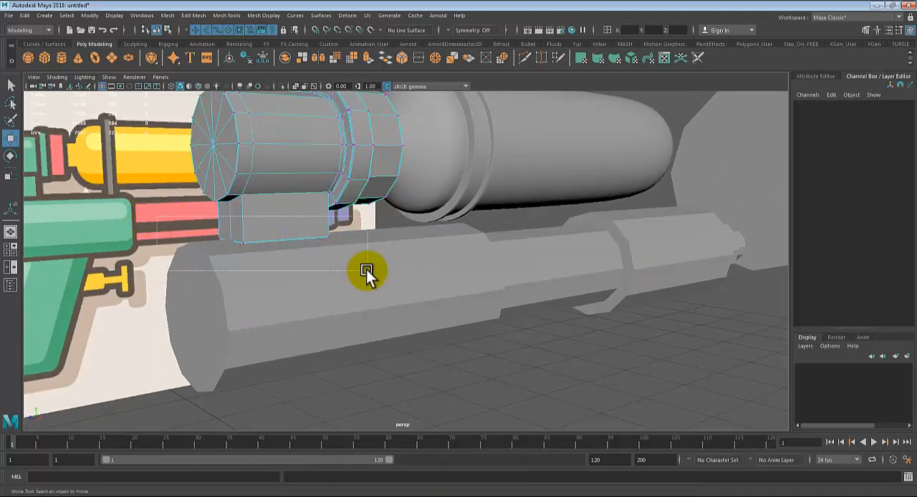
drag(366, 269, 366, 270)
drag(272, 145, 274, 158)
key(3)
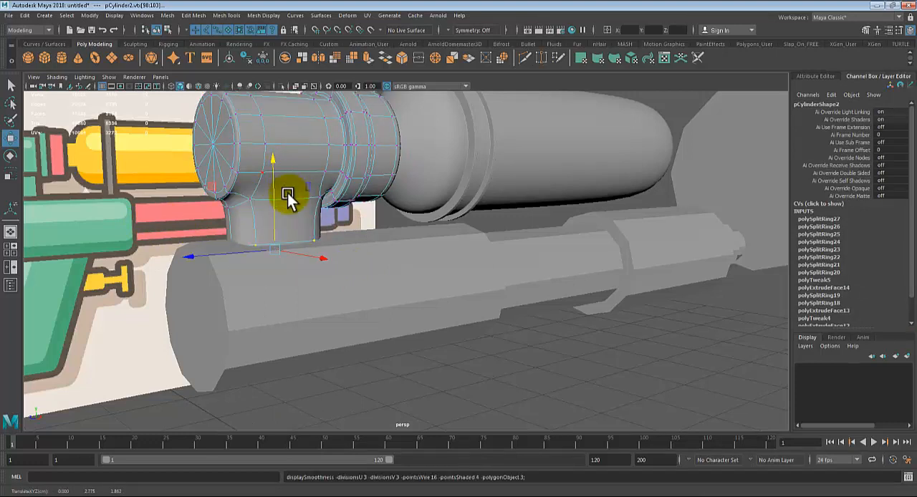
key(q)
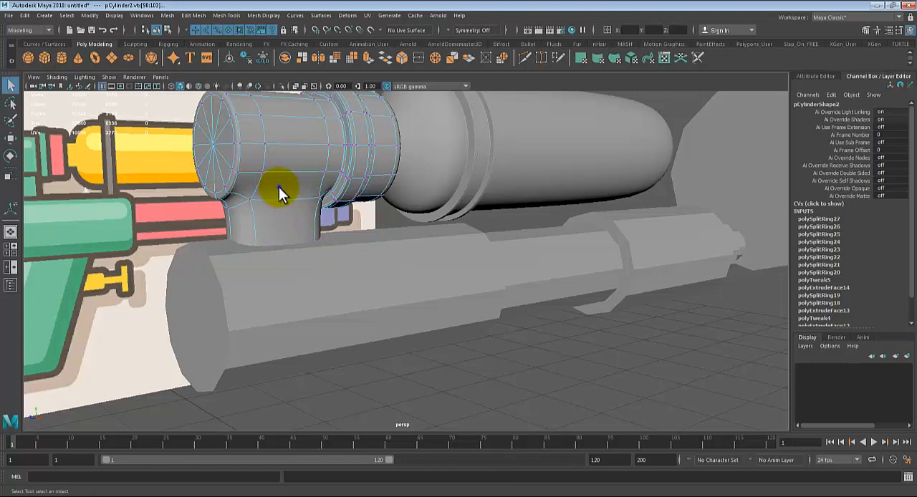
right_drag(279, 187, 307, 161)
click(45, 234)
Step: Preview the main body and barrel smoothed, return them to unsmoothed display, and compare the barrel's shape with the reference
alt+right_drag(235, 258, 308, 405)
alt+drag(315, 401, 317, 315)
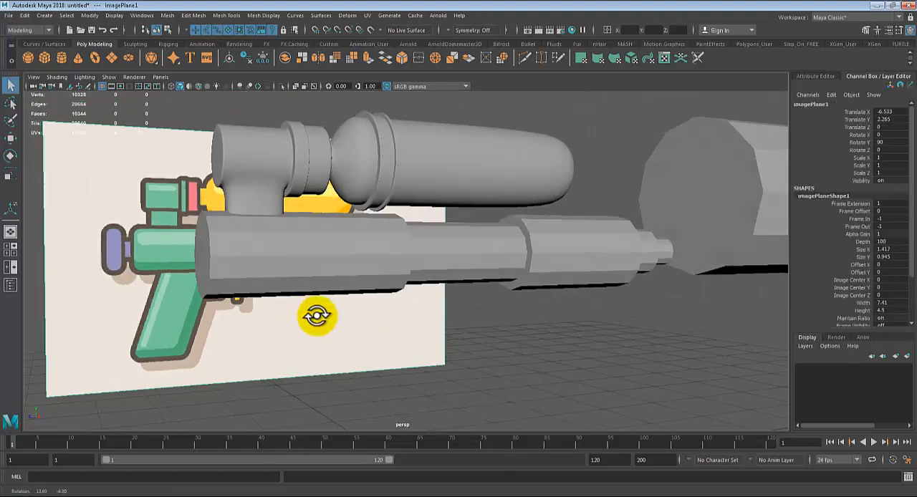
click(285, 260)
alt+drag(344, 275, 392, 272)
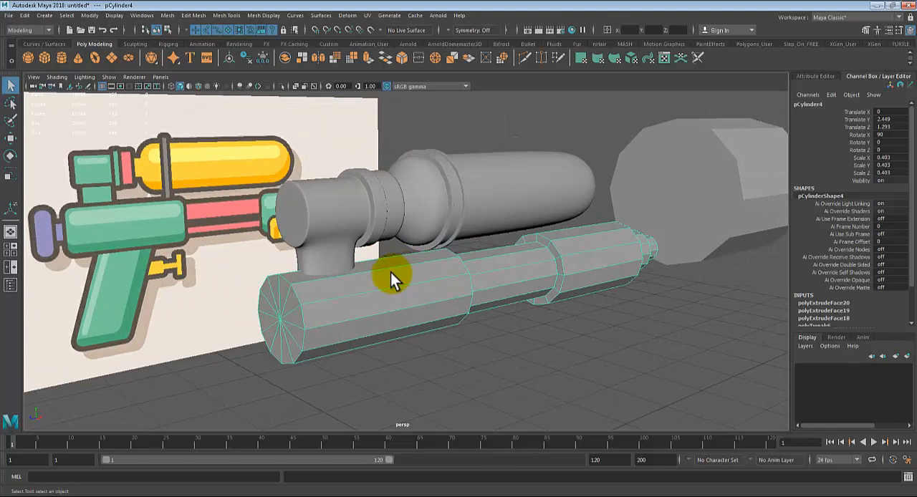
key(3)
click(467, 339)
alt+drag(622, 335, 385, 260)
click(384, 260)
key(1)
alt+right_drag(382, 285, 512, 303)
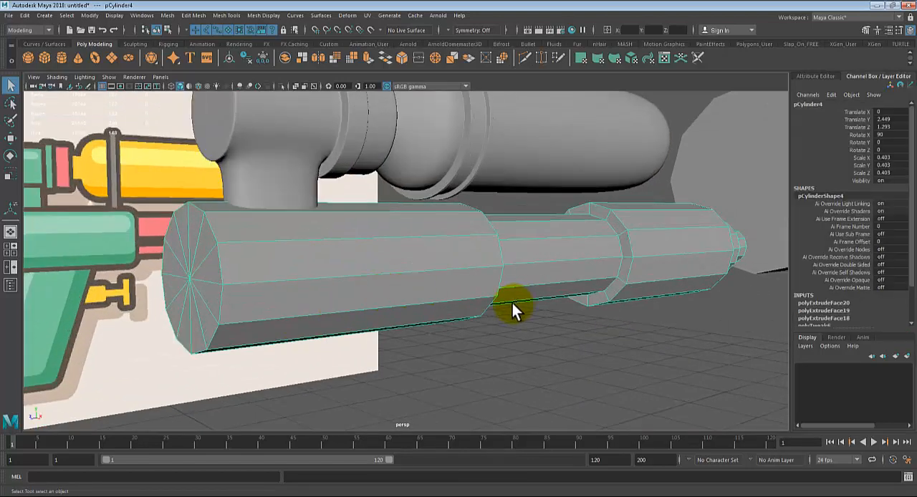
alt+drag(512, 303, 248, 162)
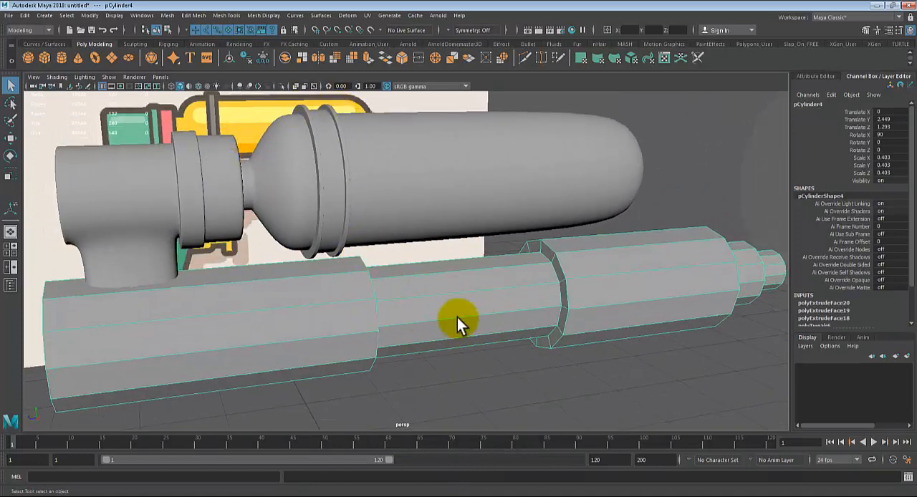
alt+drag(653, 328, 396, 342)
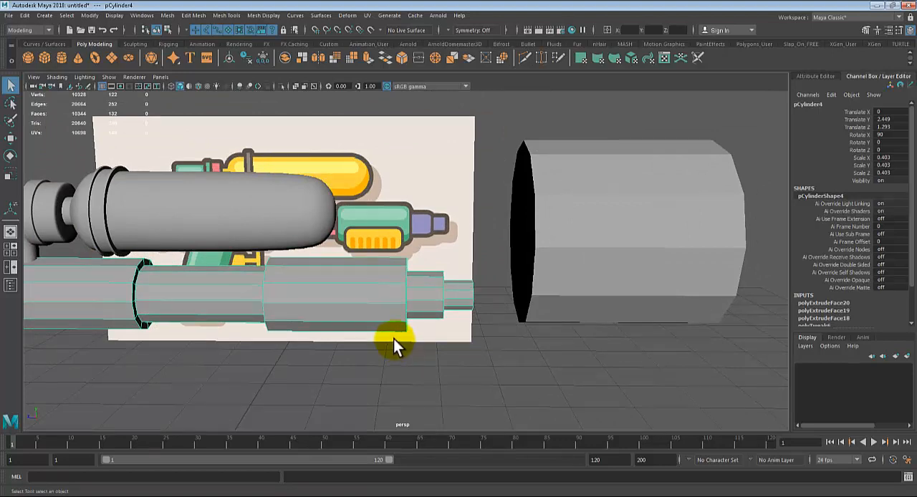
alt+middle_drag(393, 339, 407, 328)
alt+right_drag(406, 328, 496, 382)
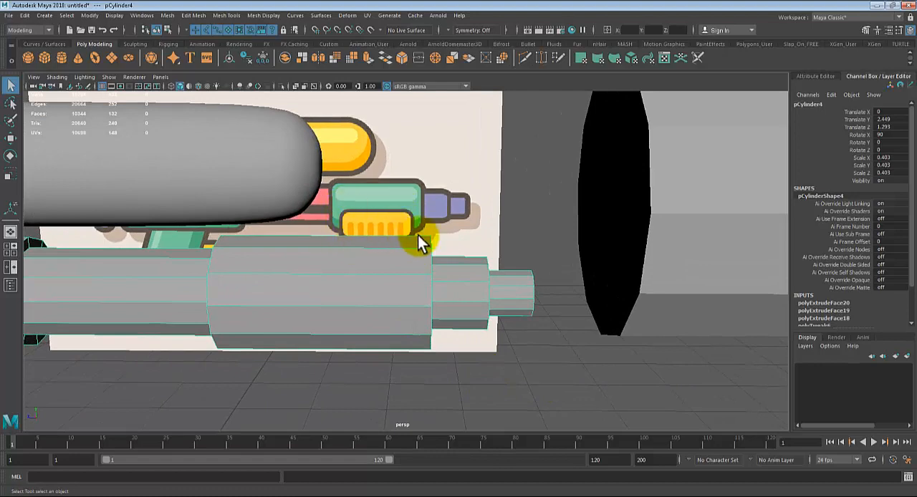
Step: Insert two edge loops around the barrel's front green section, at the rear and front ends of the yellow grip in the side-view reference
key(space)
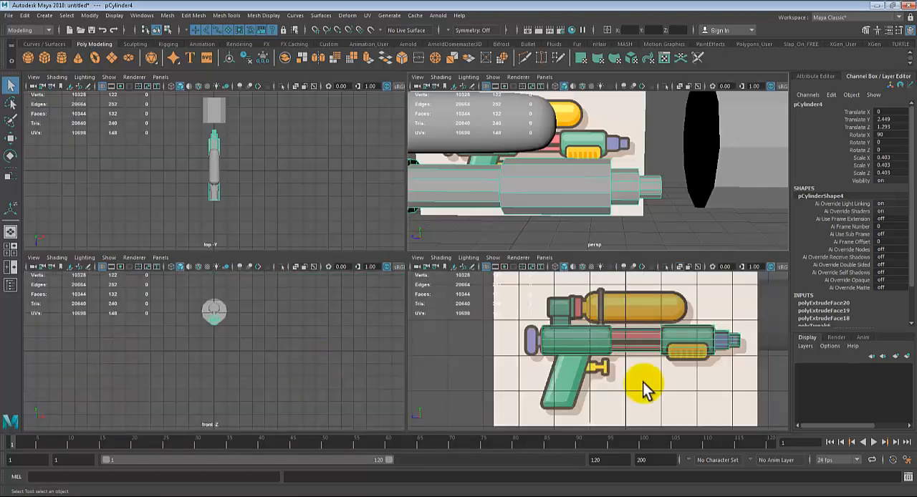
key(space)
scroll(528, 335, up, 3)
alt+middle_drag(608, 273, 413, 273)
scroll(411, 282, up, 6)
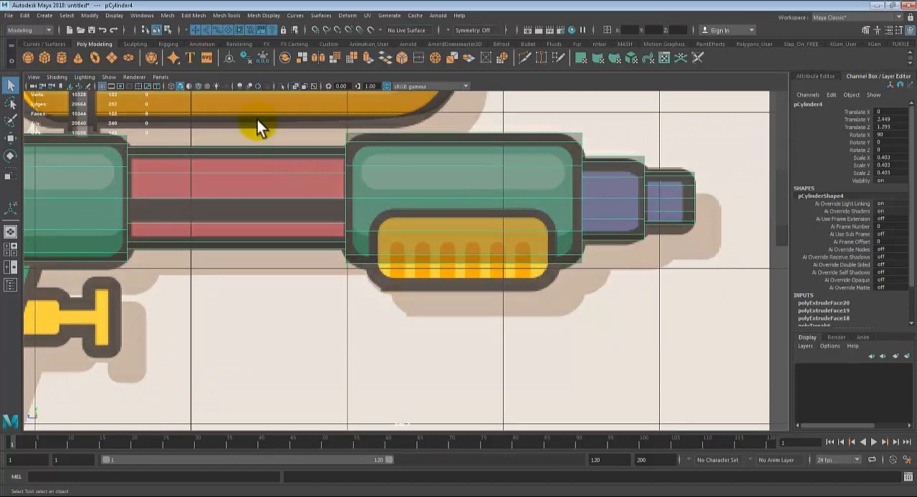
click(218, 15)
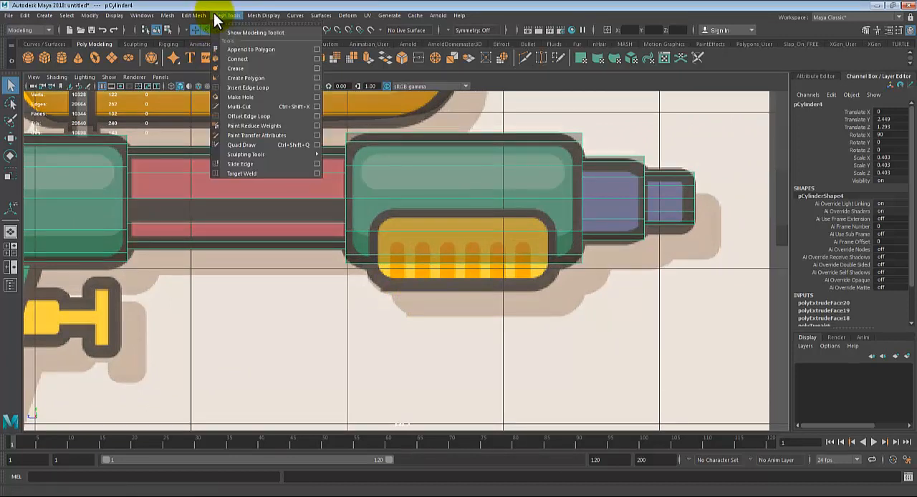
click(246, 89)
scroll(426, 290, up, 2)
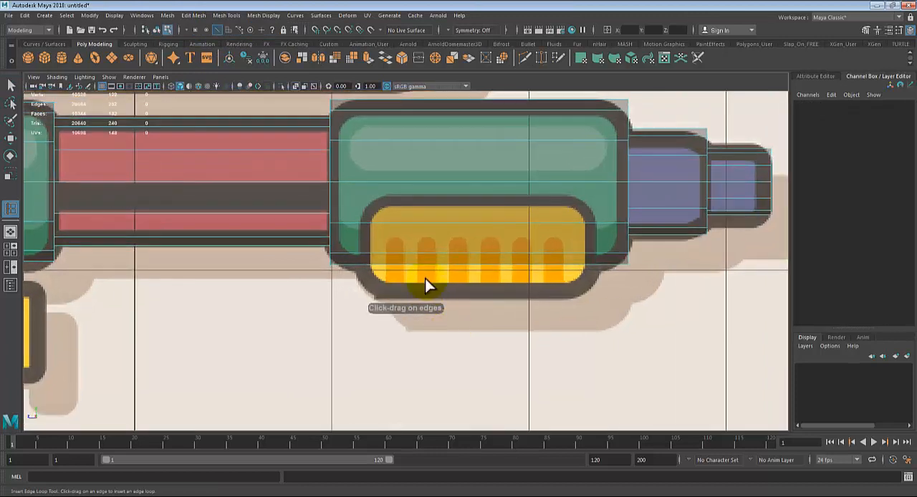
click(360, 228)
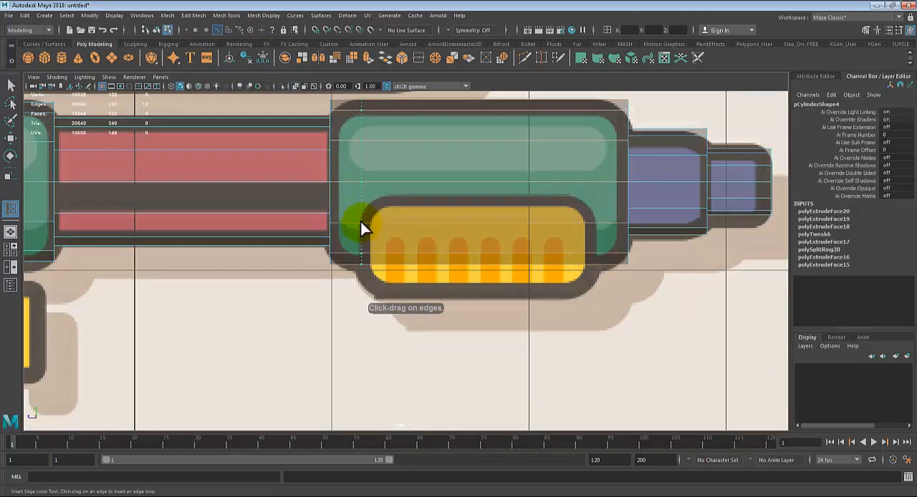
click(596, 220)
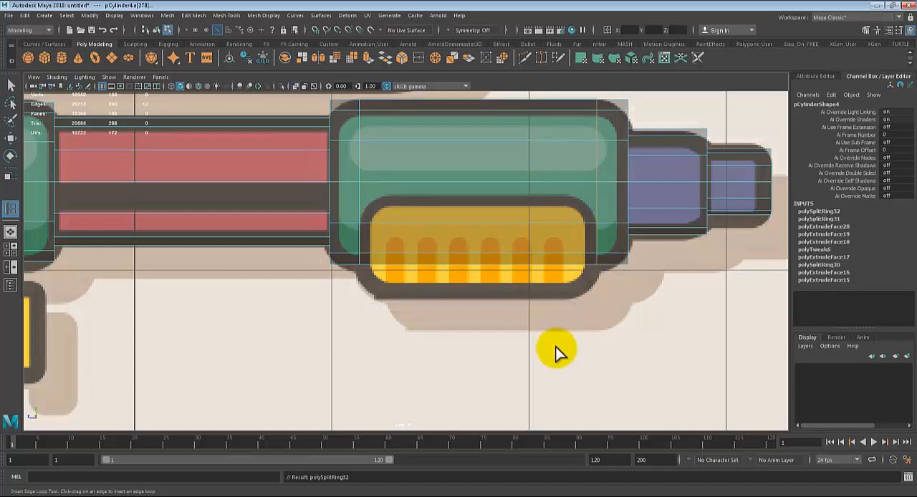
Step: Select the lower faces between the two new edge loops on both sides and the underside of the front section, and apply Extrude
key(space)
key(space)
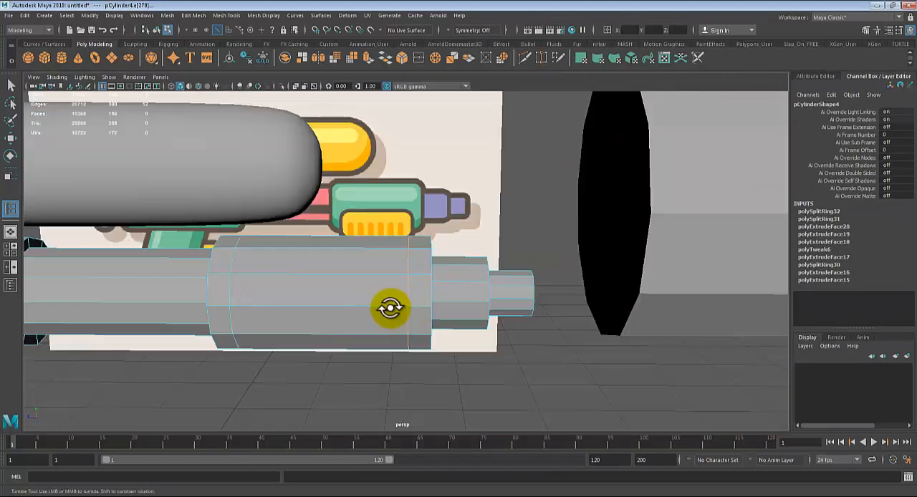
key(q)
right_drag(336, 263, 344, 292)
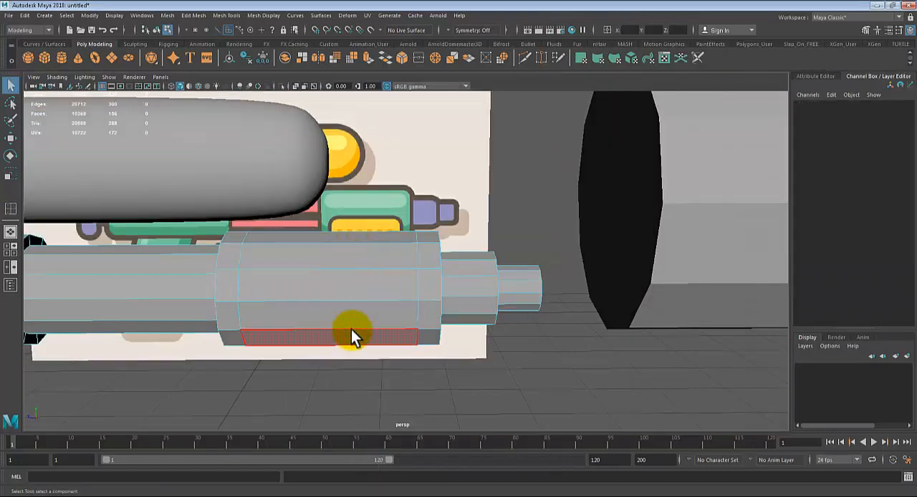
click(349, 317)
key(space)
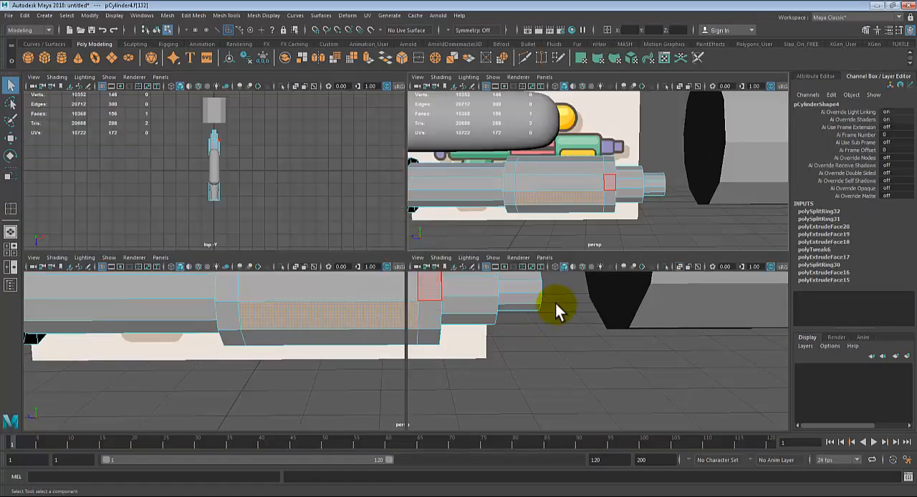
click(619, 341)
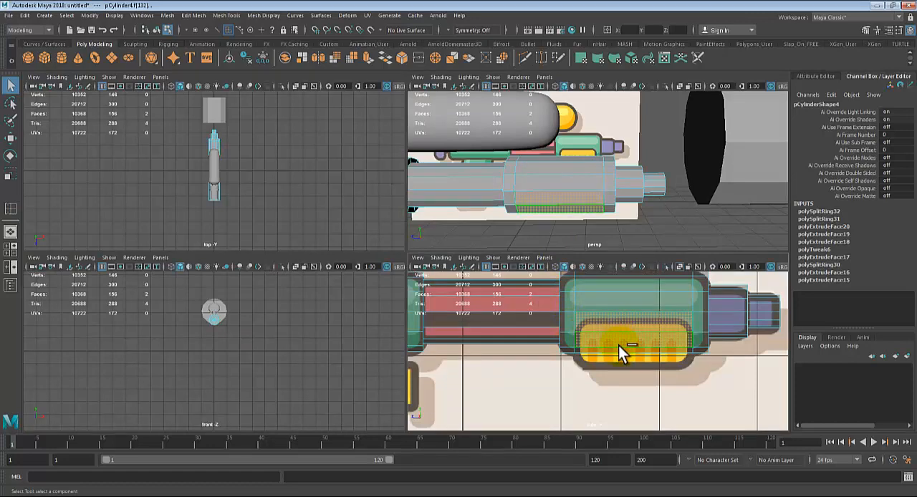
click(567, 191)
key(space)
alt+drag(465, 308, 499, 221)
alt+drag(522, 323, 577, 346)
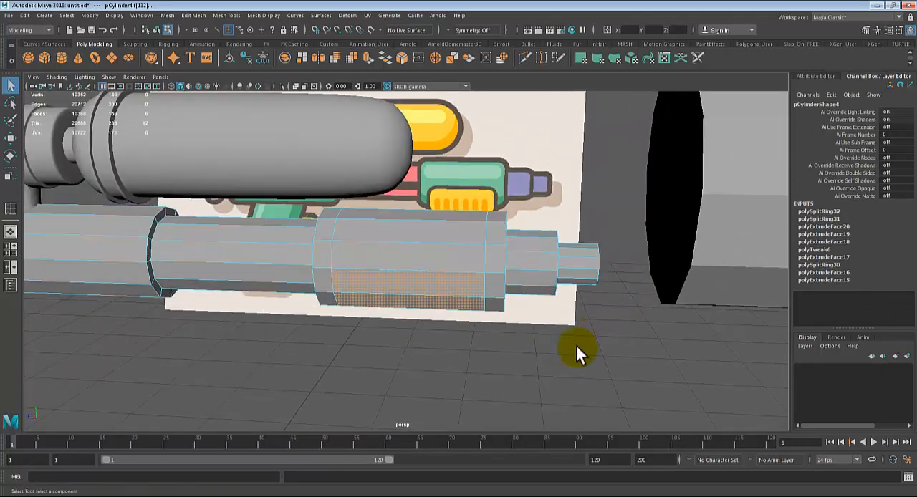
alt+drag(445, 208, 497, 261)
key(ctrl+e)
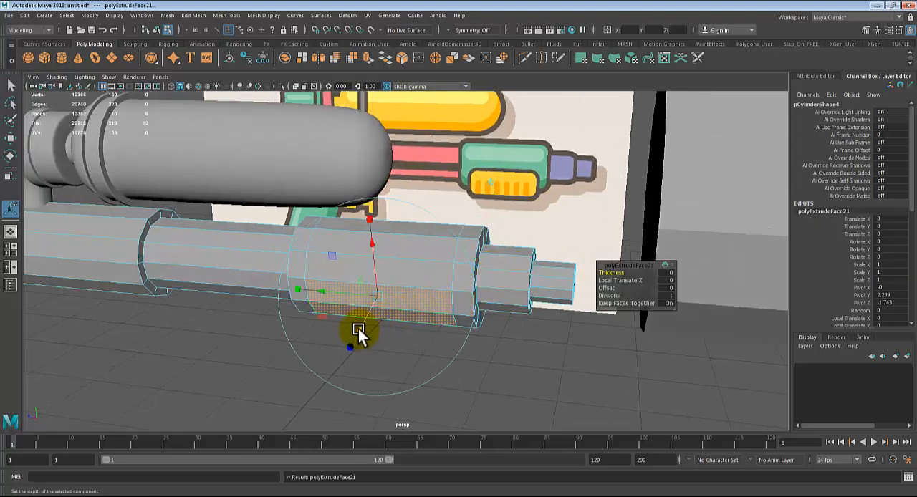
drag(359, 329, 355, 335)
alt+drag(455, 318, 424, 310)
alt+right_drag(424, 310, 515, 362)
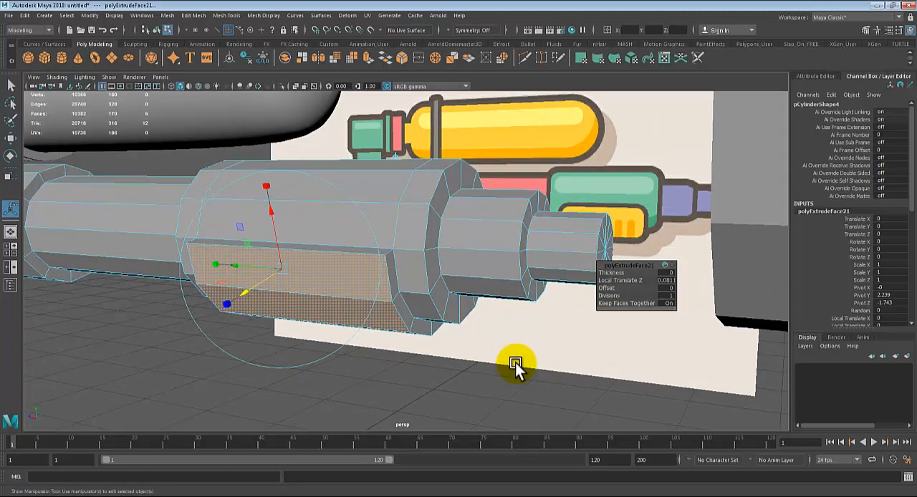
key(ctrl+z)
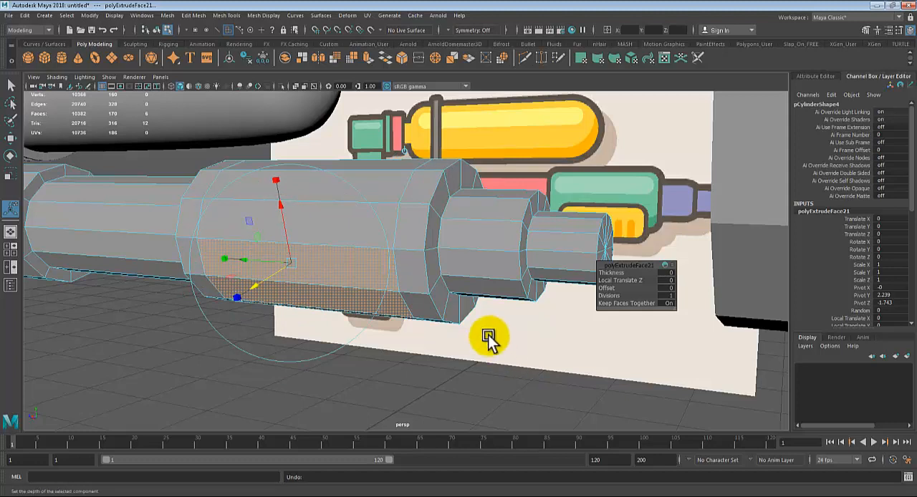
Step: Pull the extruded faces outward along their normals to form the raised grip, and return to object selection
alt+drag(401, 258, 384, 326)
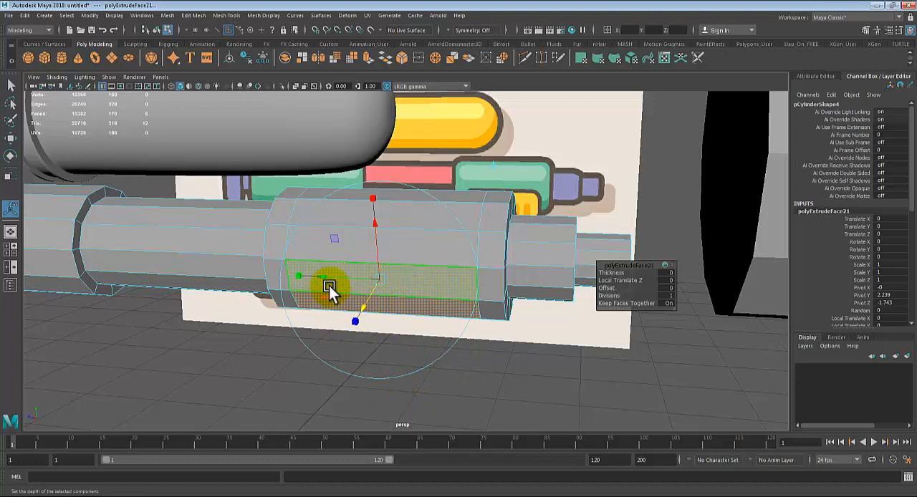
scroll(349, 326, up, 3)
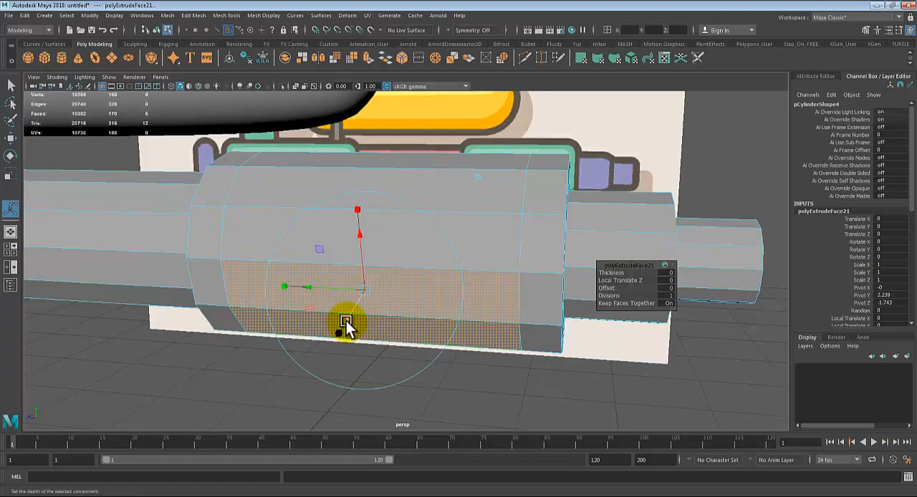
drag(346, 323, 363, 303)
key(q)
right_drag(393, 229, 416, 217)
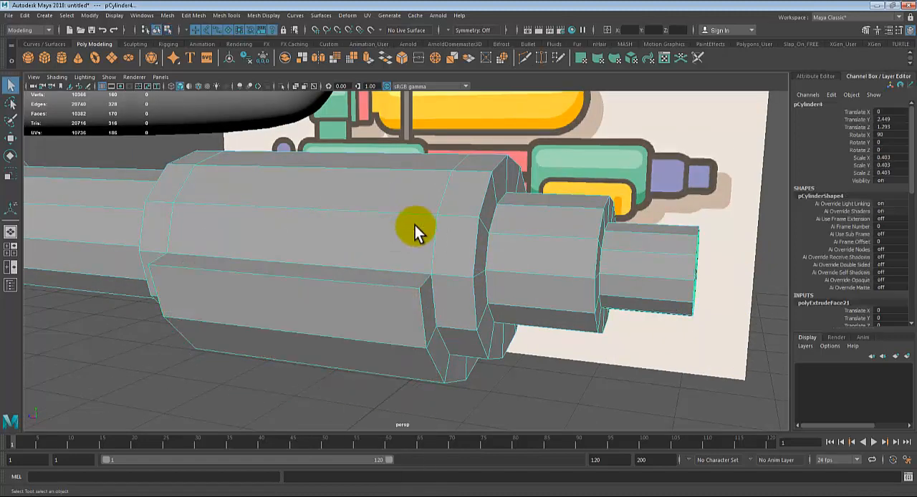
Step: Preview the barrel with its raised grip smoothed, and return it to unsmoothed display
key(3)
click(446, 376)
alt+drag(343, 358, 344, 346)
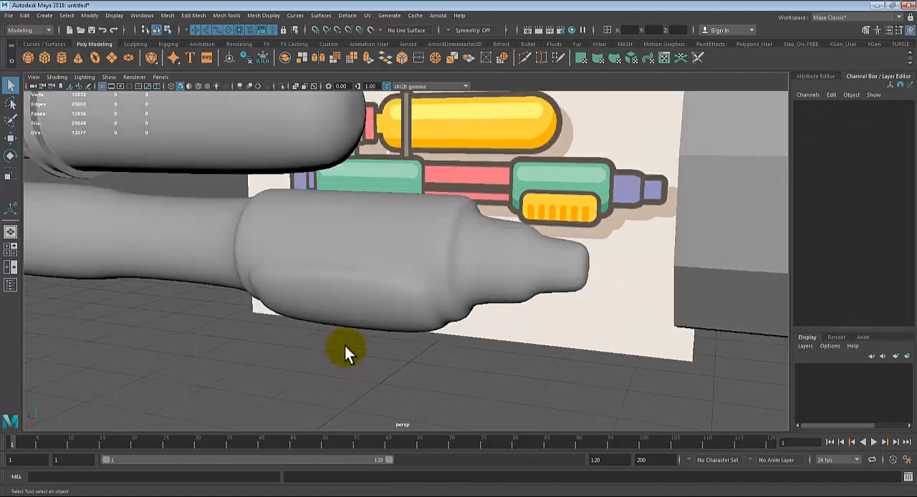
click(363, 295)
key(1)
Step: Insert an edge loop across the raised grip, close to its front end
scroll(364, 296, up, 2)
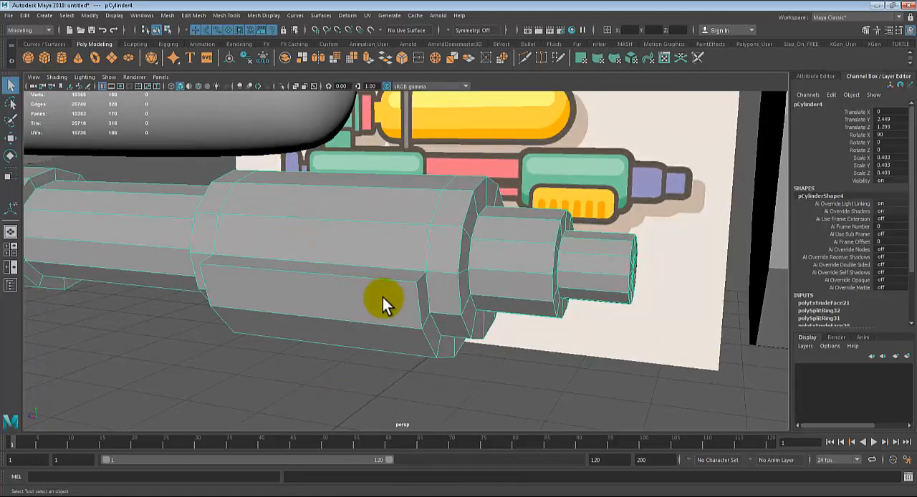
scroll(433, 307, up, 2)
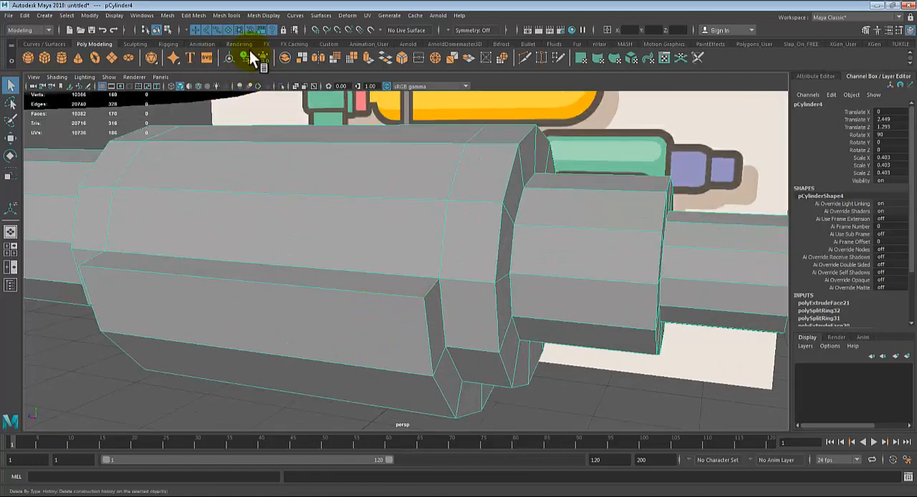
click(264, 20)
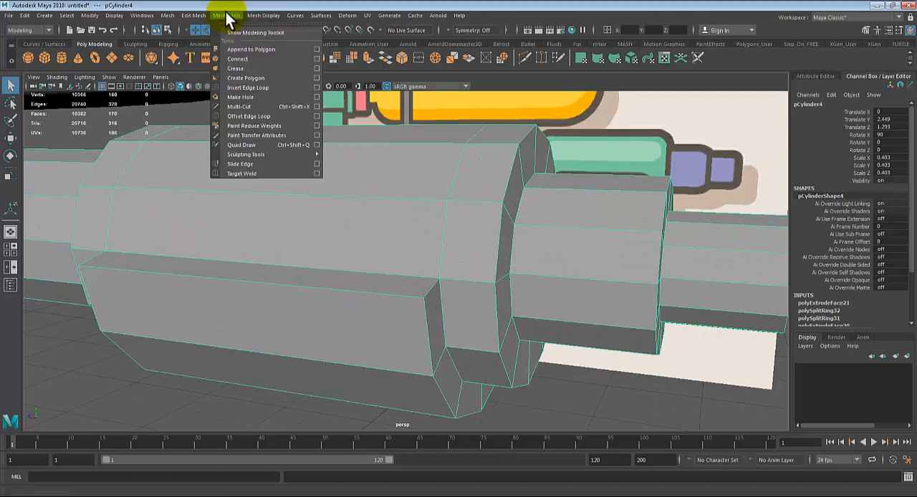
click(258, 89)
alt+middle_drag(543, 330, 542, 294)
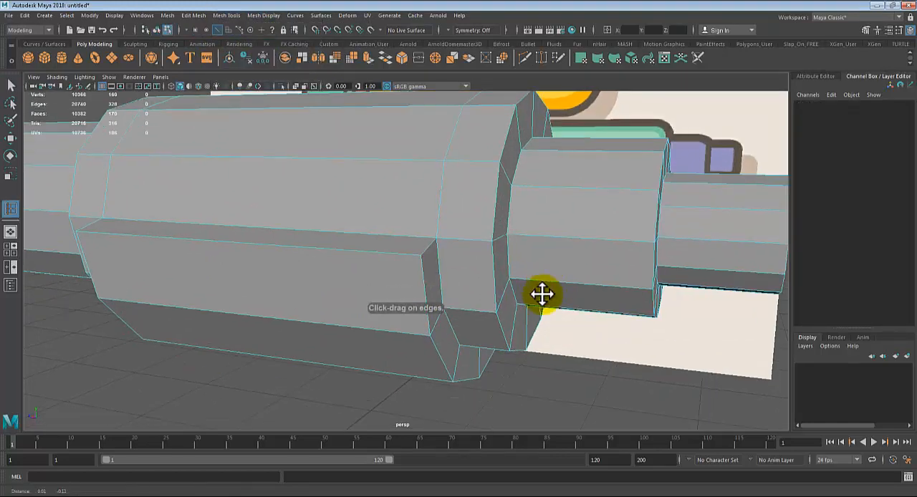
alt+drag(528, 309, 568, 322)
click(505, 257)
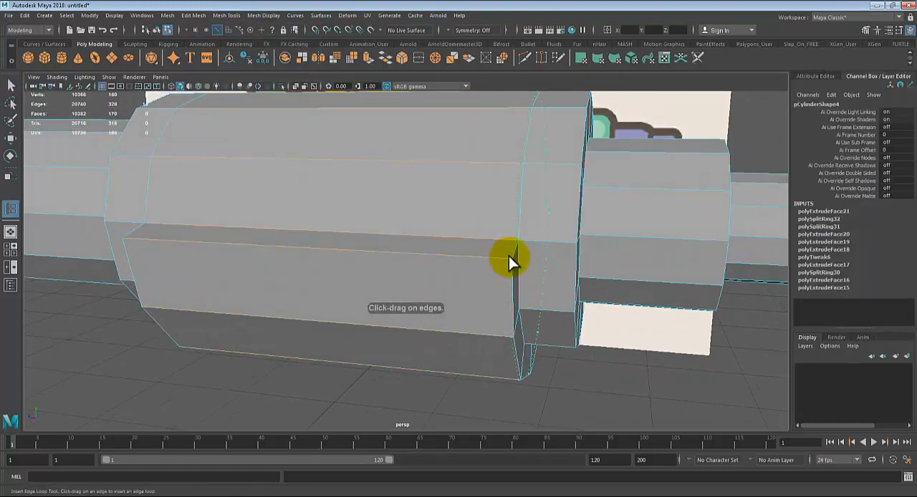
alt+drag(463, 307, 466, 215)
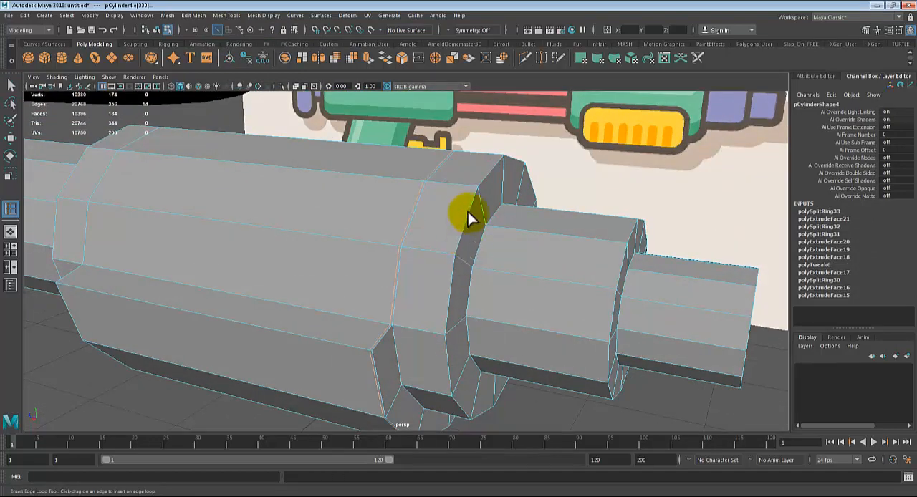
Step: Insert an edge loop across the raised grip close to its rear end and check the barrel smoothed
alt+drag(452, 273, 459, 299)
drag(242, 300, 240, 303)
key(3)
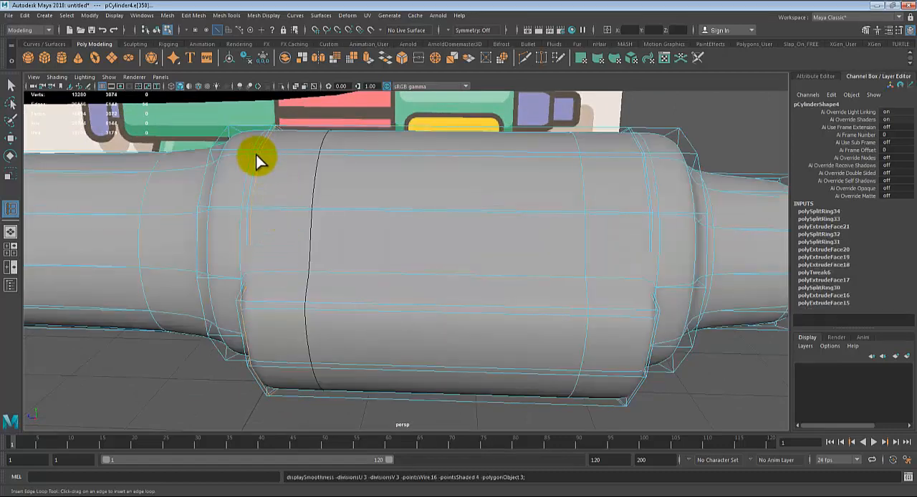
key(1)
Step: Insert a lengthwise edge loop just below the raised grip's upper edge
alt+drag(272, 170, 439, 352)
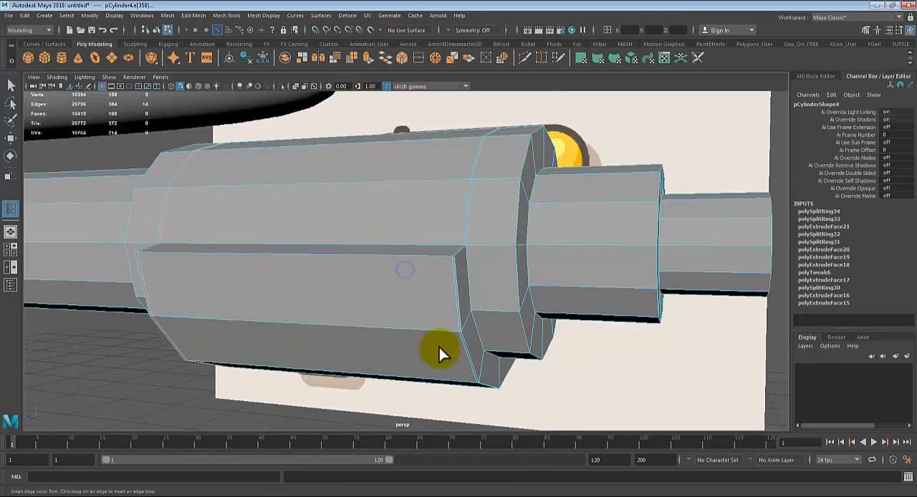
alt+right_drag(440, 351, 471, 376)
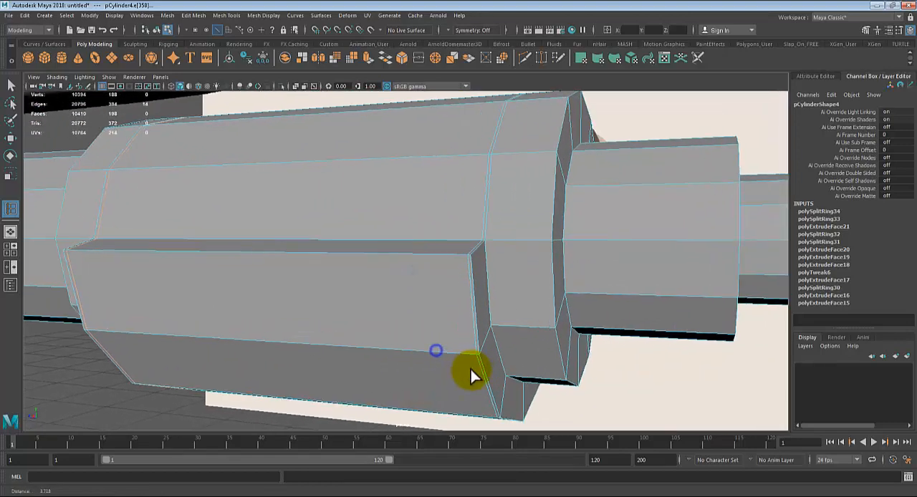
click(471, 257)
alt+drag(685, 255, 577, 277)
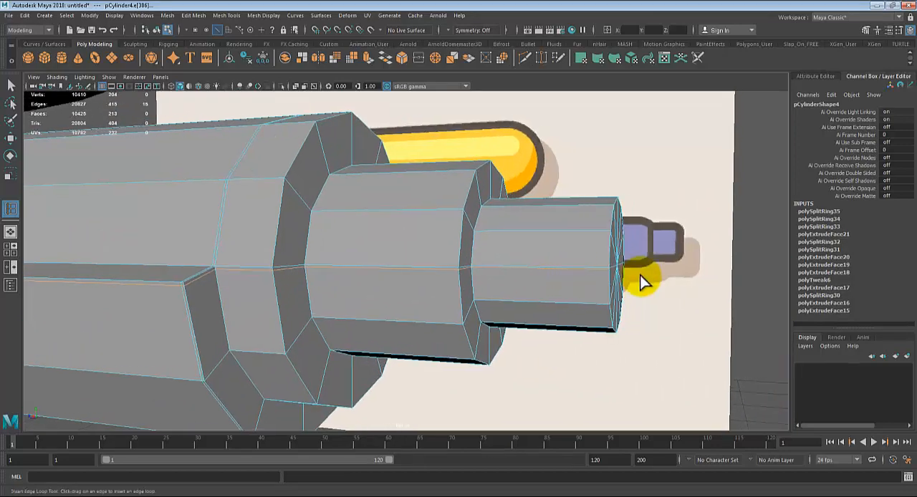
Step: Preview the barrel smoothed, inspect its front end and grip edges, and return it to unsmoothed display
key(3)
alt+drag(624, 307, 450, 286)
right_drag(470, 239, 472, 263)
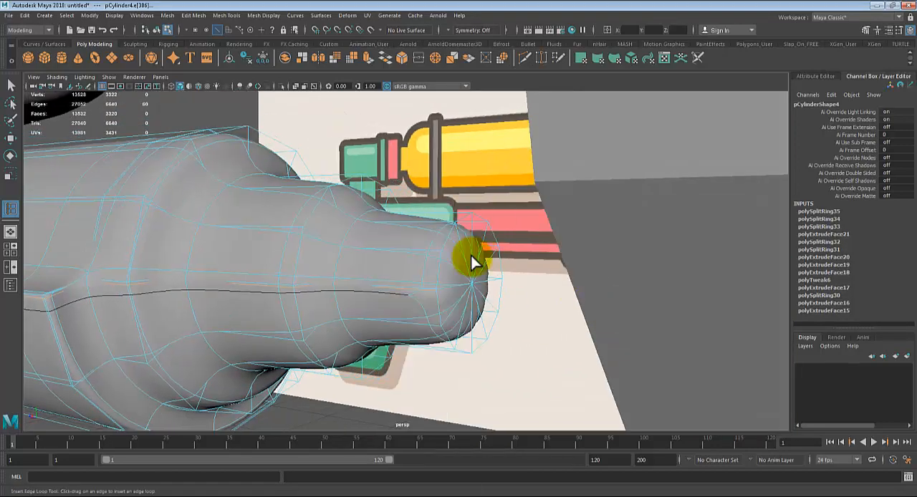
click(584, 409)
alt+drag(308, 356, 428, 351)
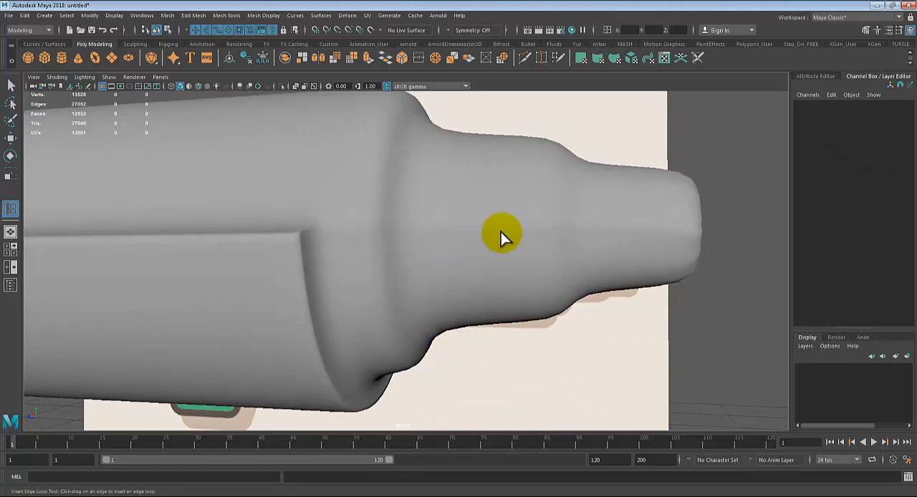
alt+drag(191, 262, 342, 301)
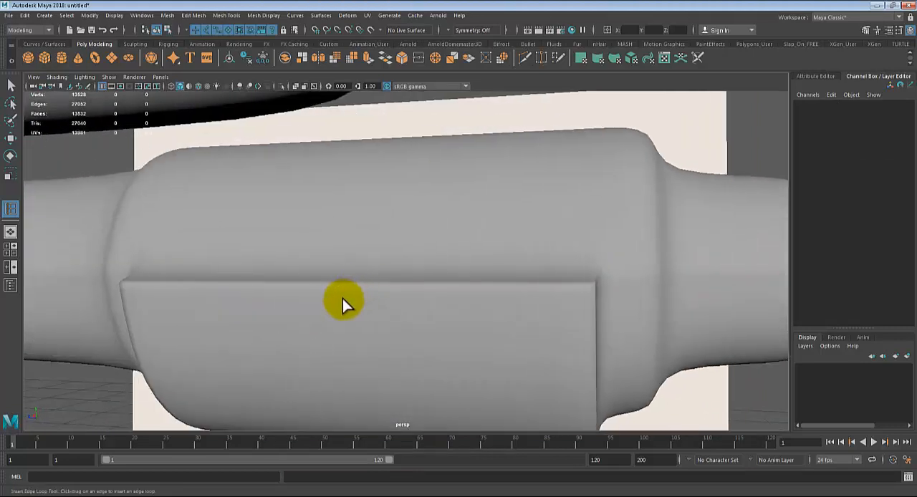
click(269, 297)
key(1)
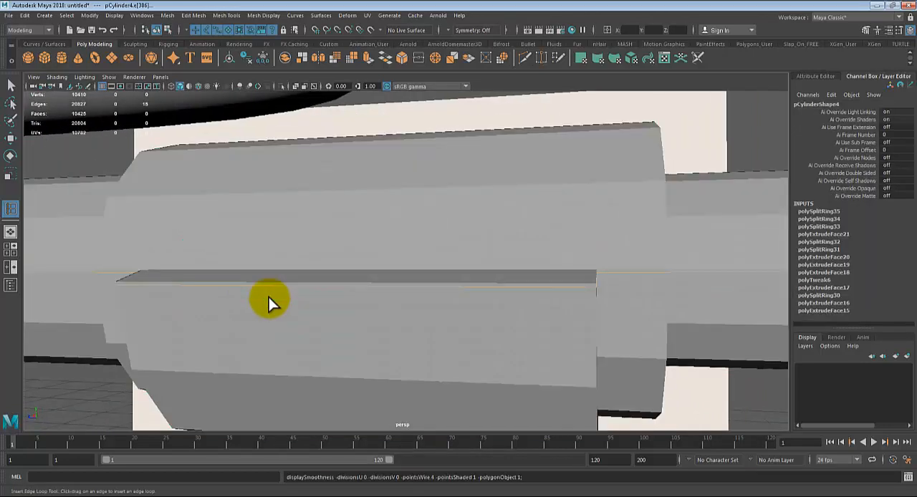
Step: Undo the grip's supporting edge loops and its face extrusion, keeping the two edge loops around the front section
key(ctrl+z)
key(ctrl+z)
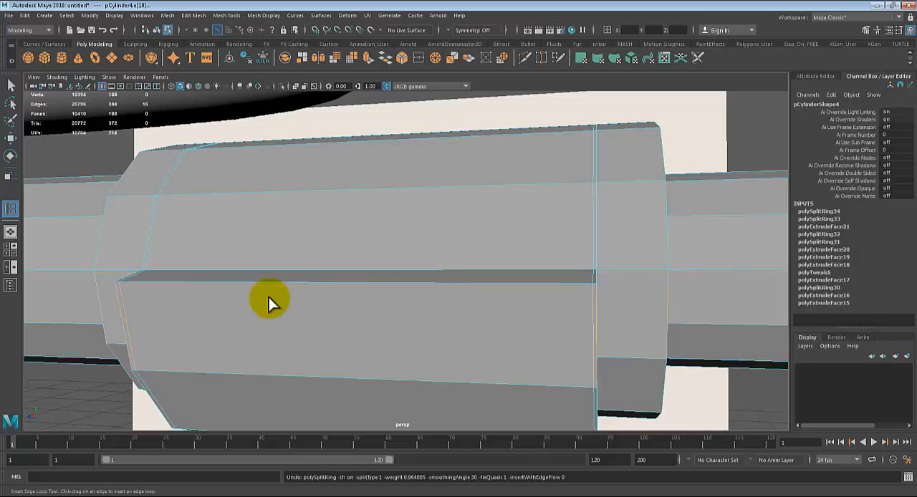
key(ctrl+z)
key(ctrl+z)
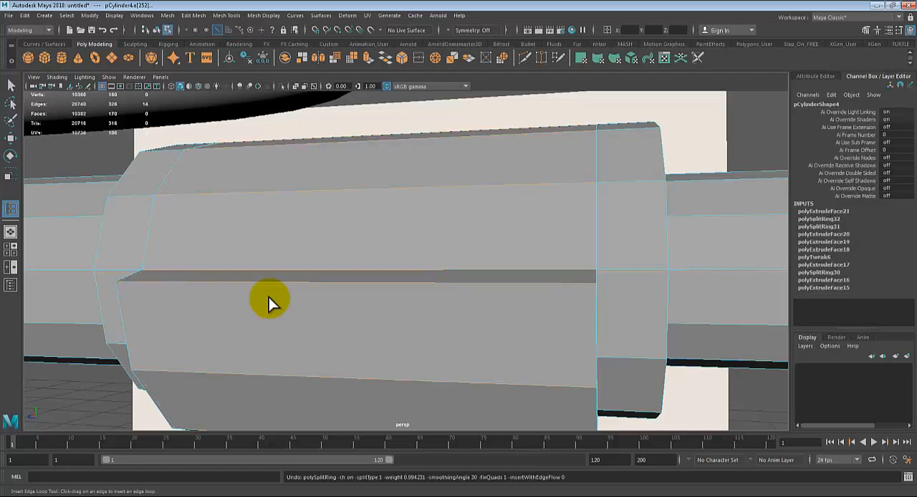
key(ctrl+z)
key(ctrl+z)
key(ctrl+z)
key(ctrl+z)
key(ctrl+z)
scroll(300, 236, down, 4)
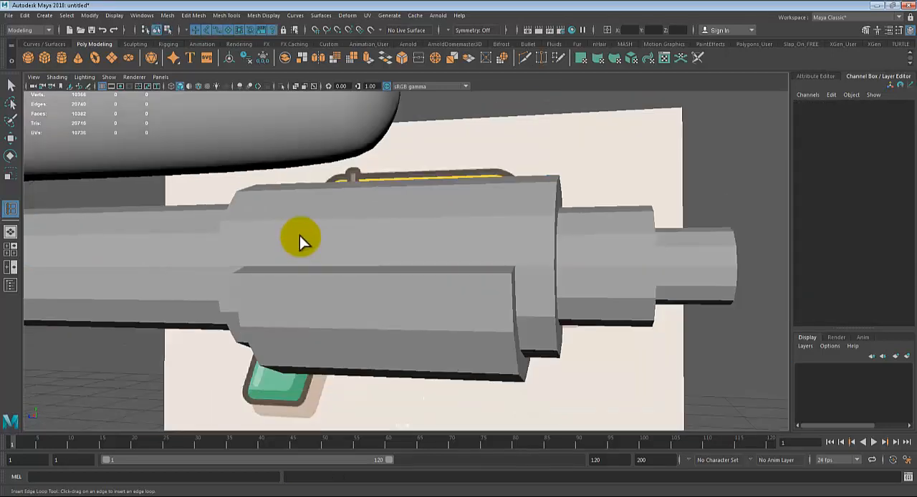
key(ctrl+z)
key(ctrl+z)
key(ctrl+z)
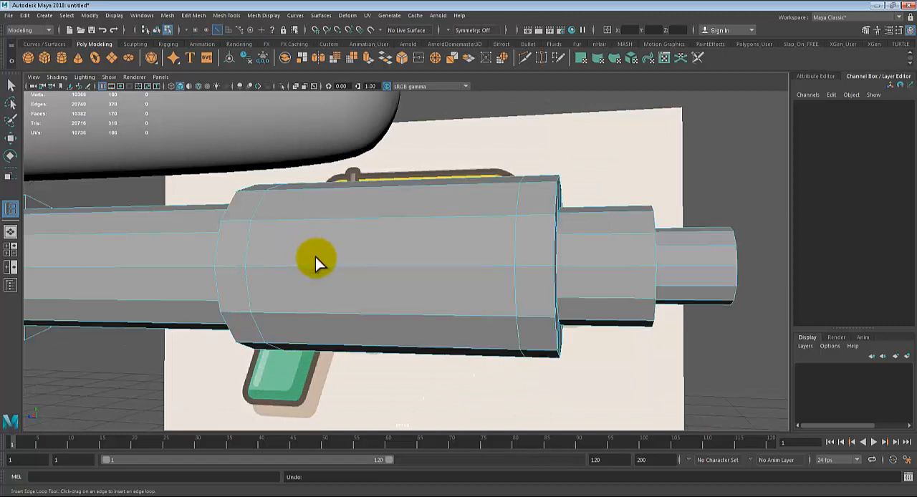
Step: Select the lower faces between the two edge loops on the front section's sides and underside, checking against the side-view reference
alt+drag(444, 336, 464, 352)
key(q)
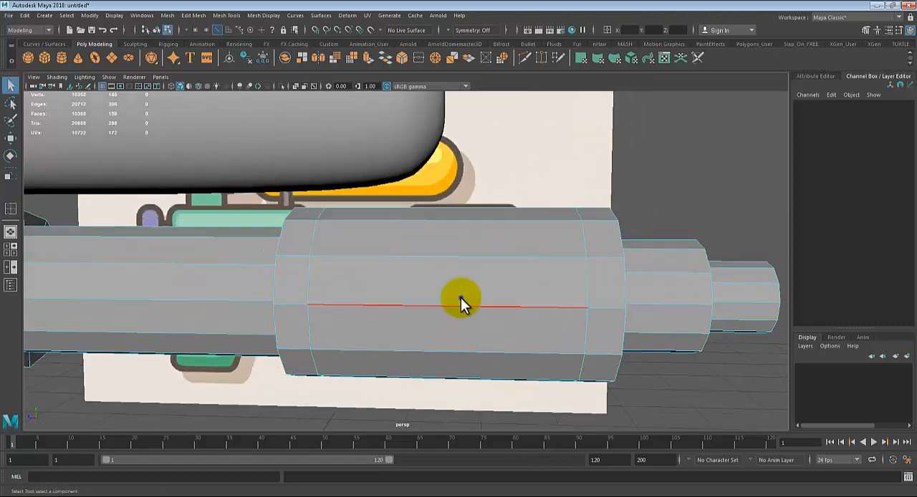
right_drag(461, 299, 482, 250)
key(w)
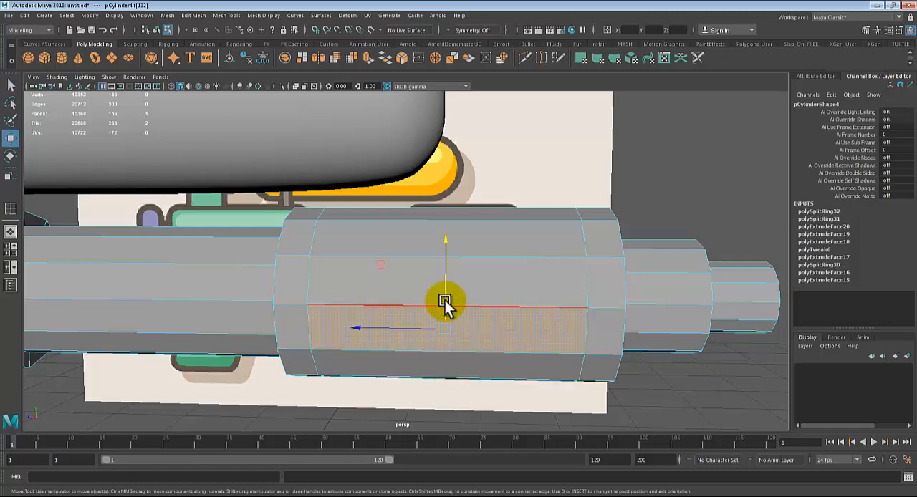
alt+drag(444, 302, 387, 361)
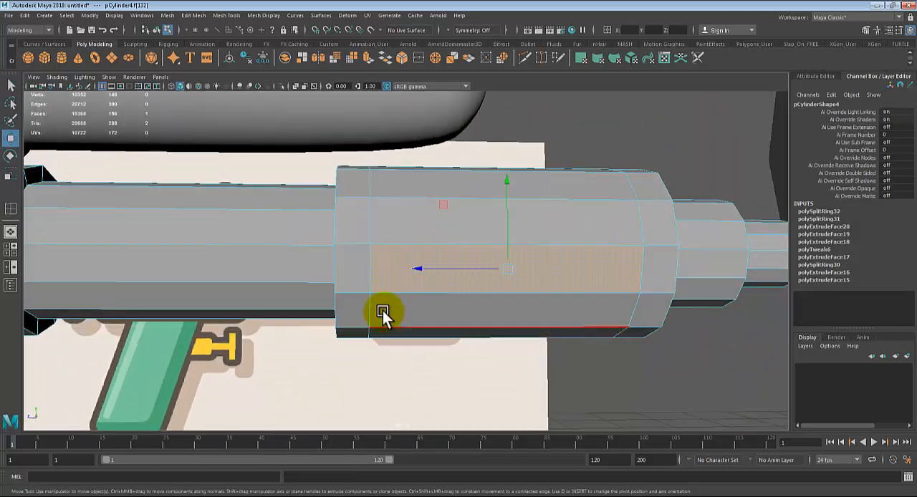
key(space)
key(space)
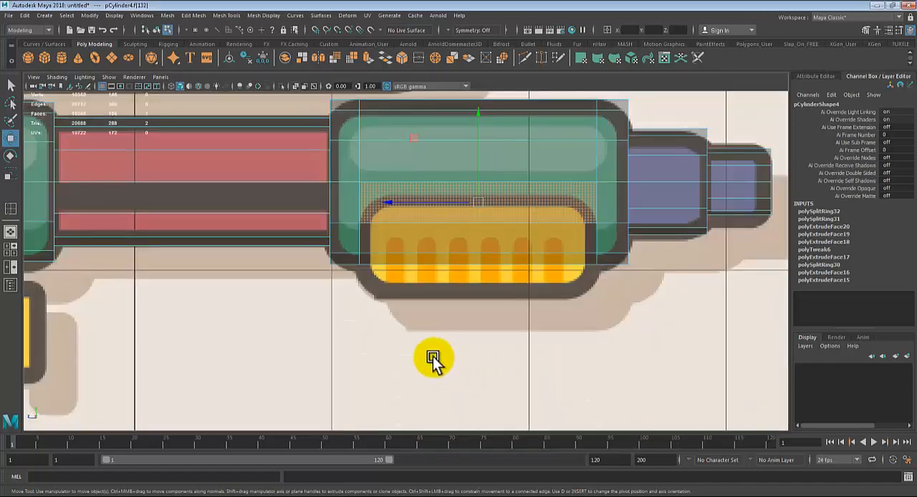
key(space)
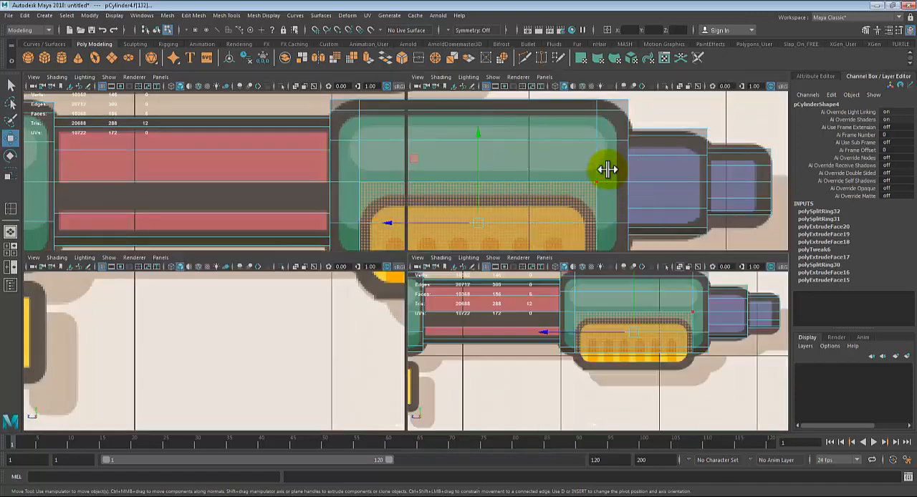
key(space)
Step: Check the selected grip faces from below and bring up the mesh component editing commands
alt+drag(487, 317, 329, 301)
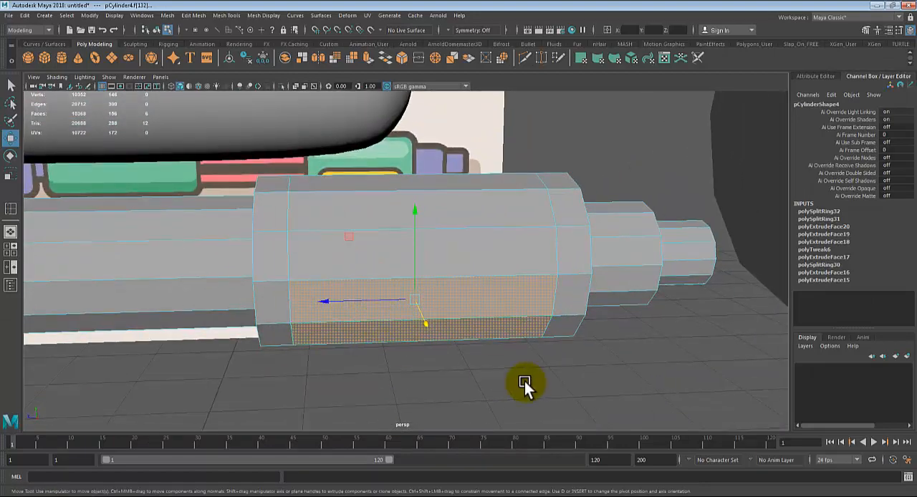
alt+drag(457, 355, 36, 8)
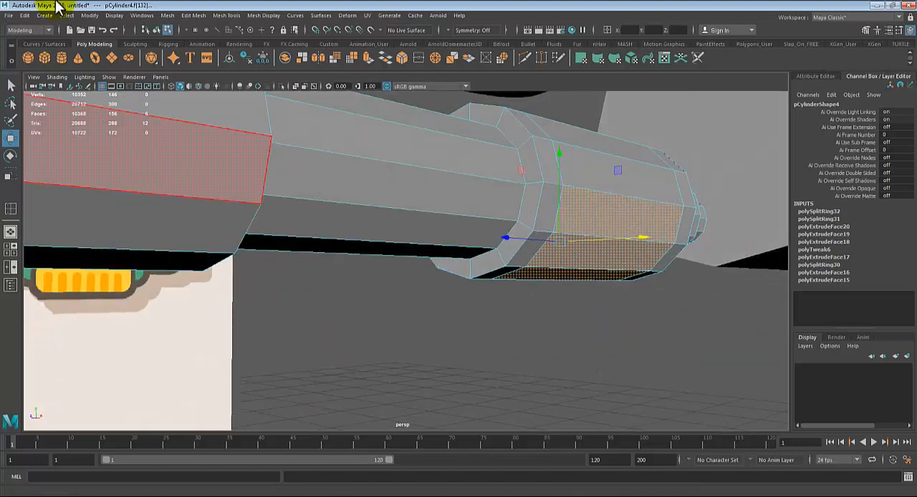
click(167, 16)
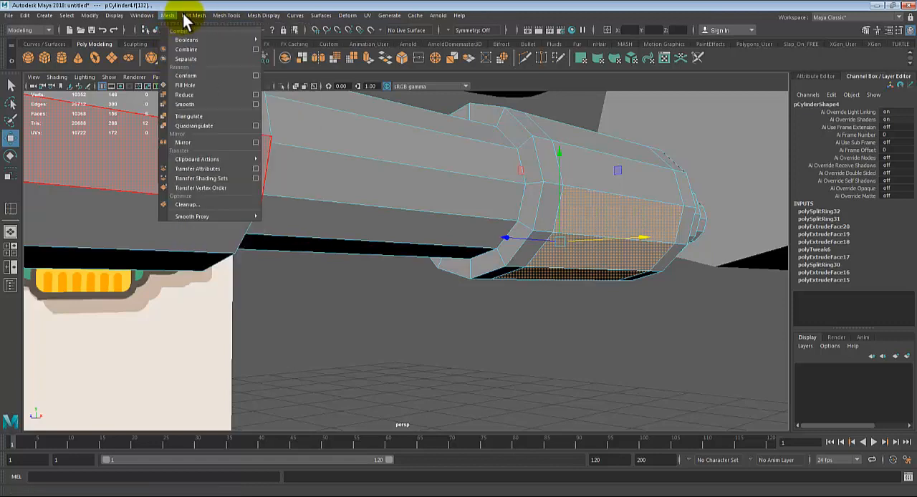
mouse_move(188, 22)
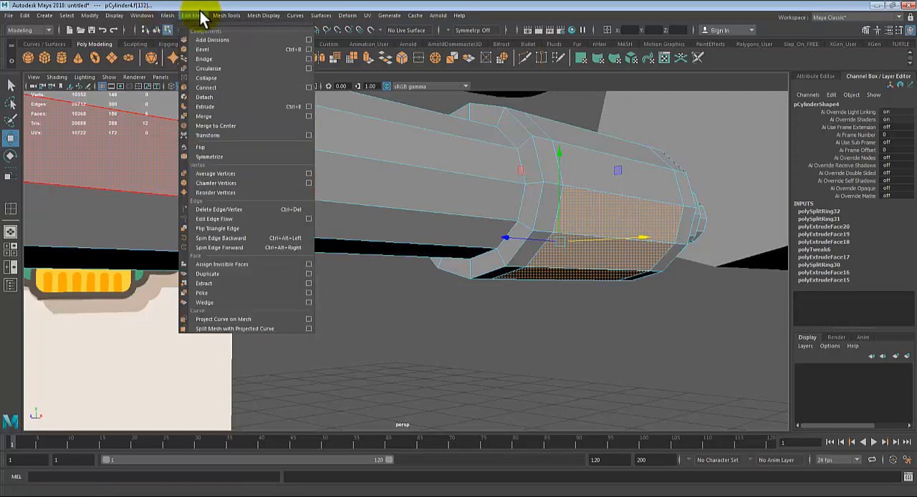
Step: Duplicate the selected grip faces as a separate shell and select that shell as an object with the Move tool
click(232, 274)
alt+middle_drag(494, 264, 436, 290)
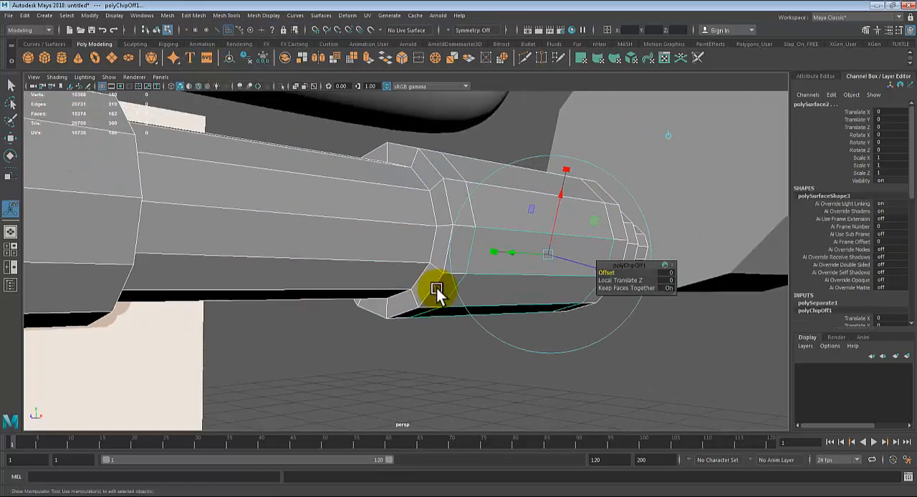
key(q)
right_drag(485, 201, 535, 168)
click(563, 335)
click(524, 290)
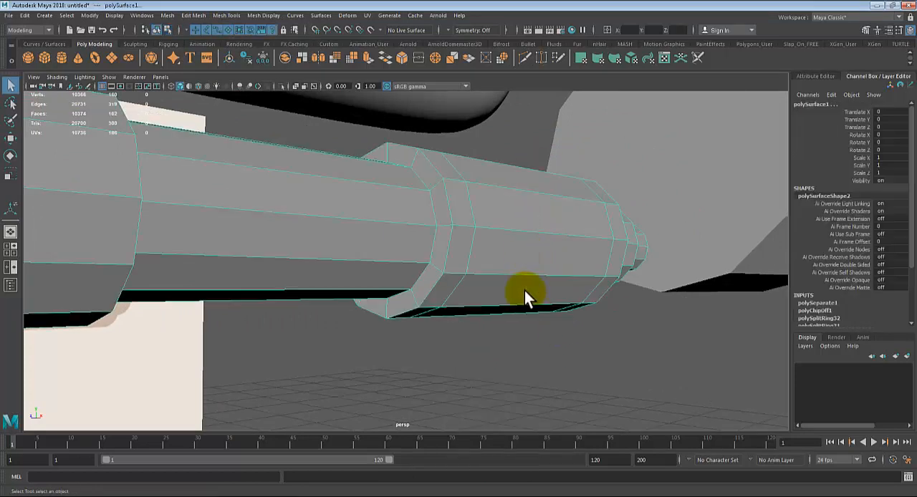
ctrl+click(523, 206)
key(w)
scroll(510, 279, down, 6)
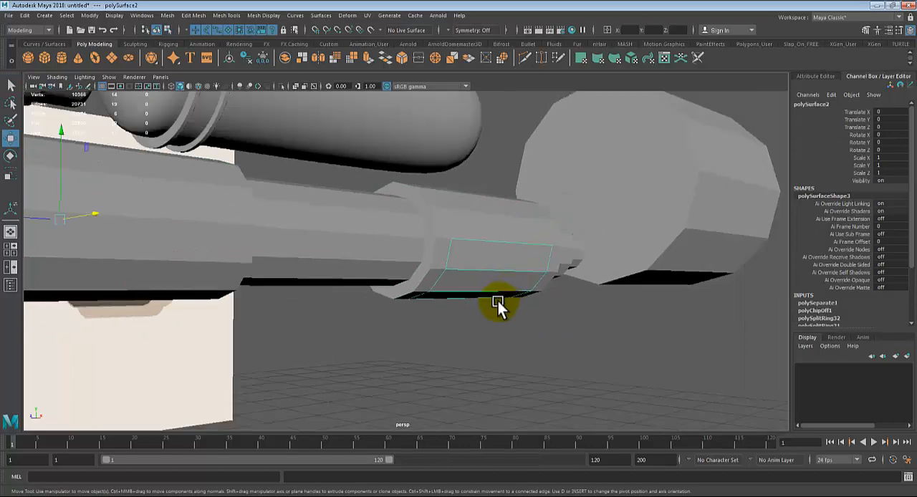
Step: Center the pivot of the duplicated grip shell, try moving it, and undo the move
alt+drag(489, 287, 472, 315)
alt+right_drag(472, 315, 370, 295)
alt+drag(110, 259, 127, 246)
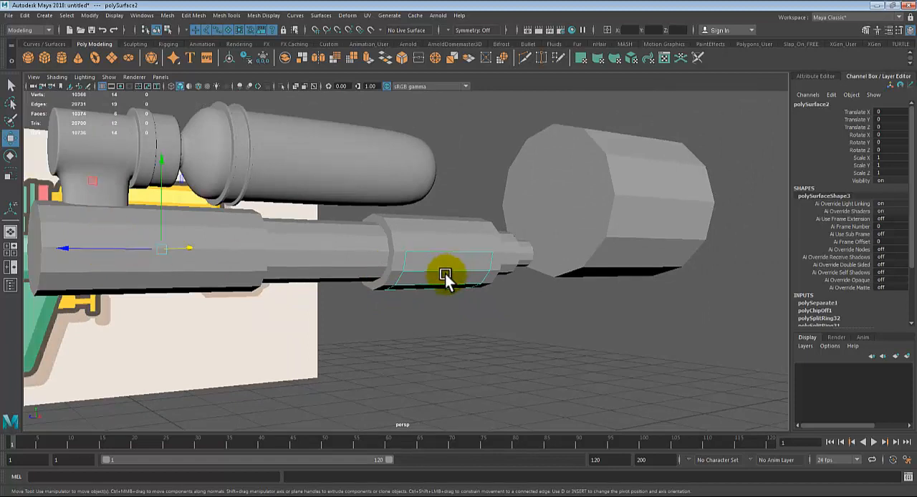
click(90, 16)
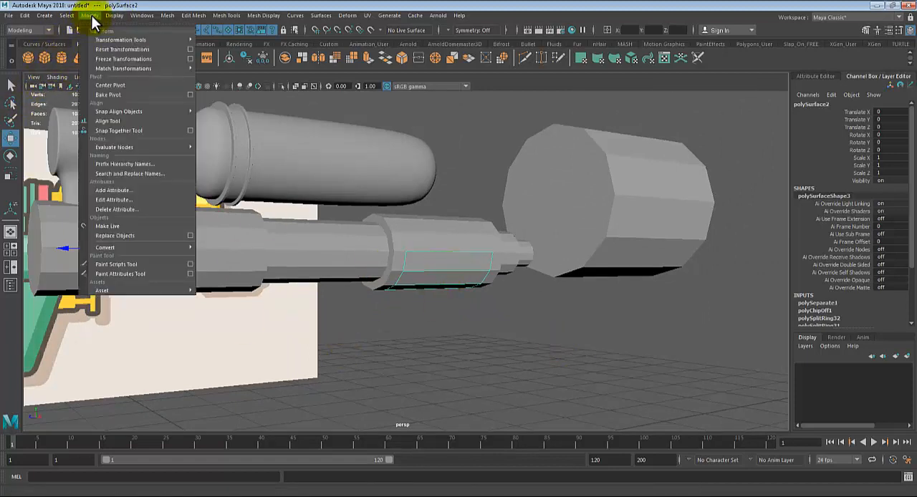
click(111, 86)
drag(429, 180, 438, 233)
key(ctrl+z)
scroll(416, 311, up, 3)
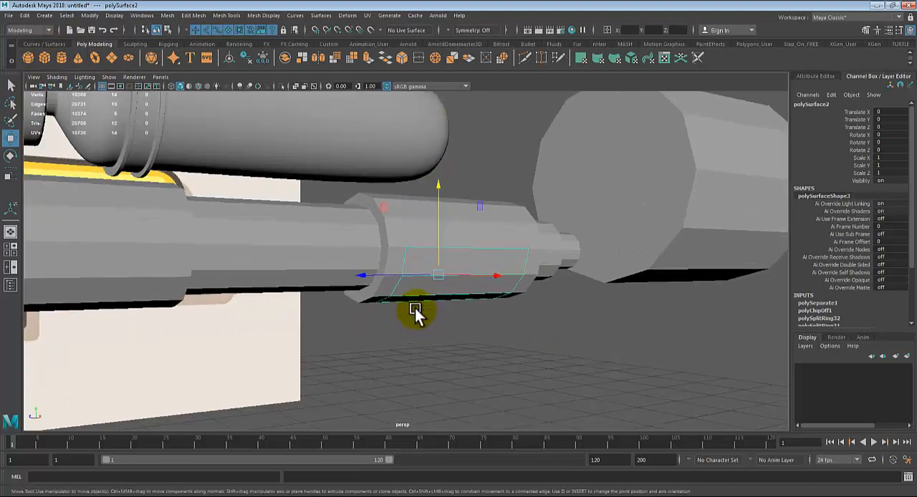
Step: Extrude the duplicated grip faces outward twice to give the shell thickness
key(ctrl+e)
alt+drag(460, 307, 526, 321)
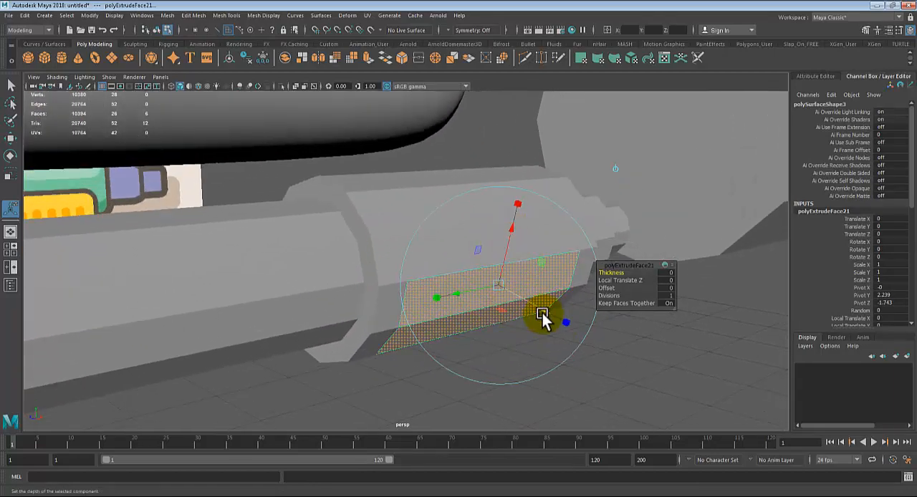
drag(543, 312, 374, 333)
key(ctrl+e)
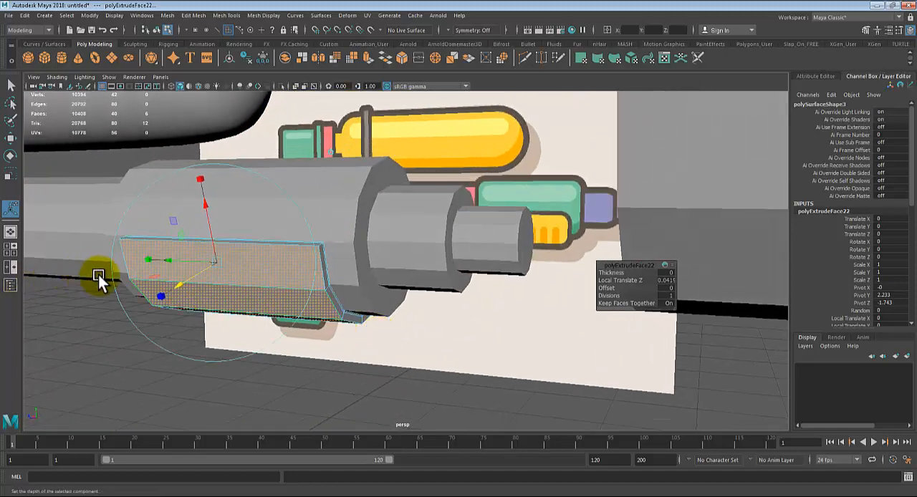
drag(184, 288, 176, 285)
Step: Return to object selection, select the extruded grip, and check its ends, underside and upper edge
key(q)
right_drag(233, 245, 296, 189)
click(306, 355)
alt+drag(304, 367, 393, 365)
click(499, 308)
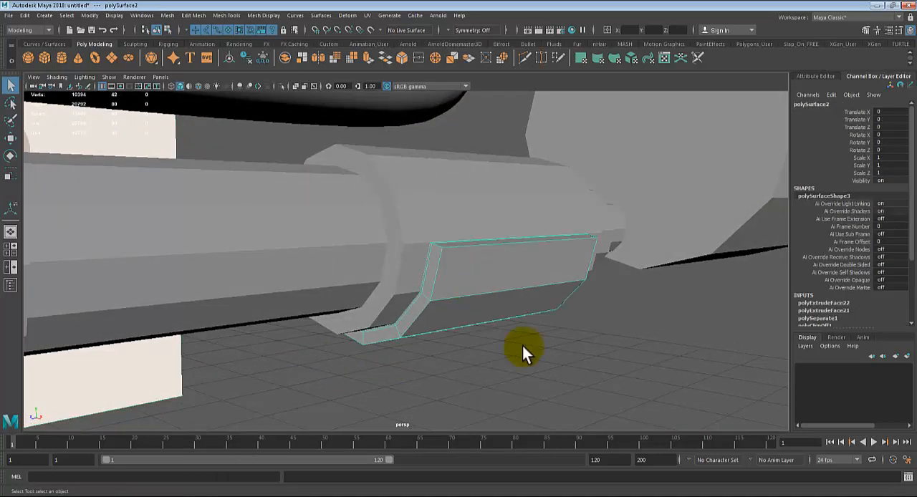
alt+drag(522, 346, 542, 333)
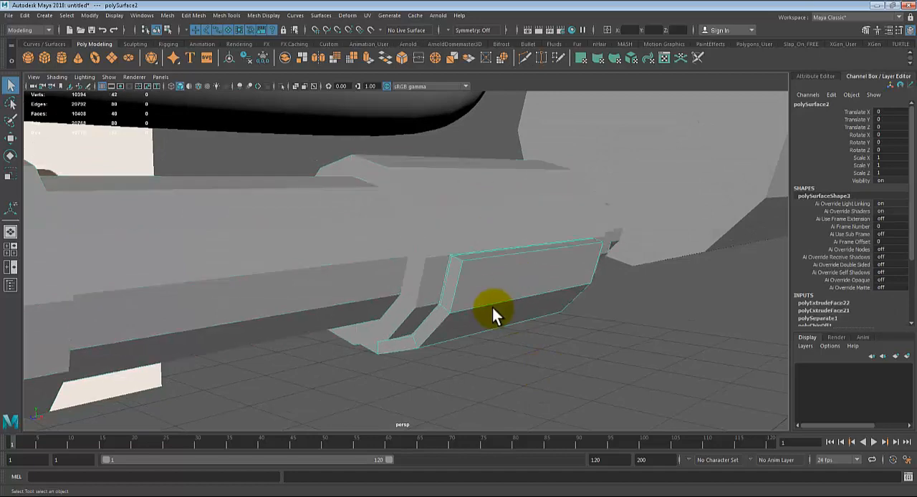
alt+drag(494, 313, 494, 344)
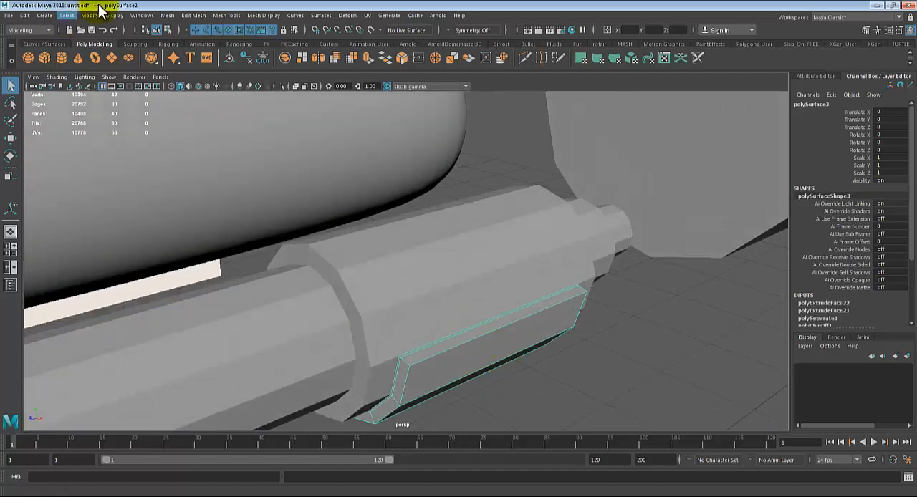
Step: Insert supporting edge loops close to both ends of the grip and around its thickness near the outer rim
click(237, 14)
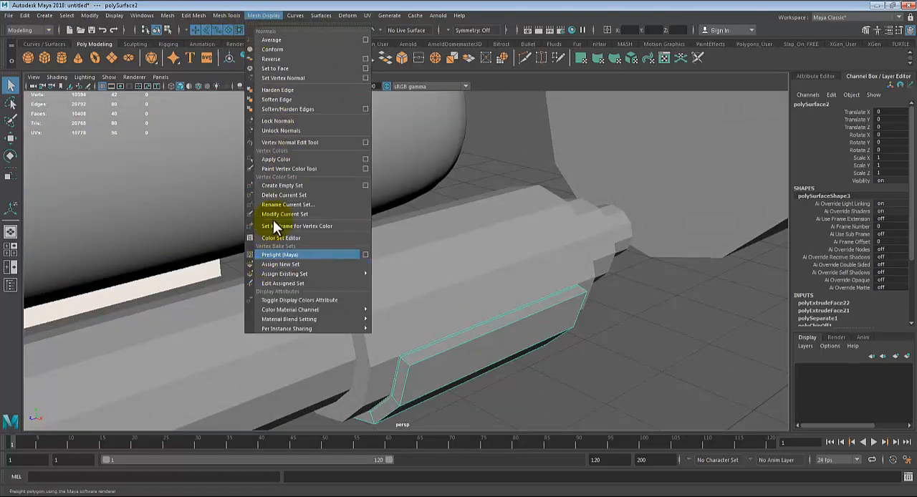
click(269, 115)
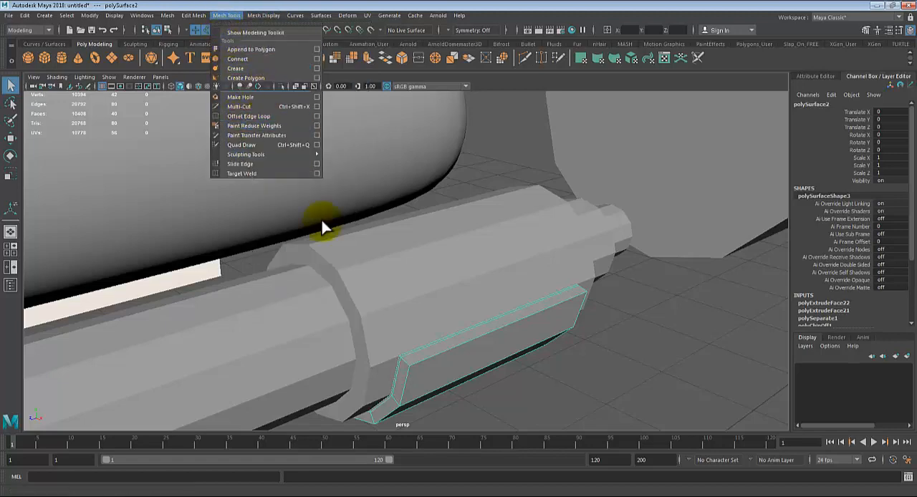
alt+drag(437, 320, 405, 303)
alt+middle_drag(405, 304, 530, 288)
alt+right_drag(592, 364, 579, 338)
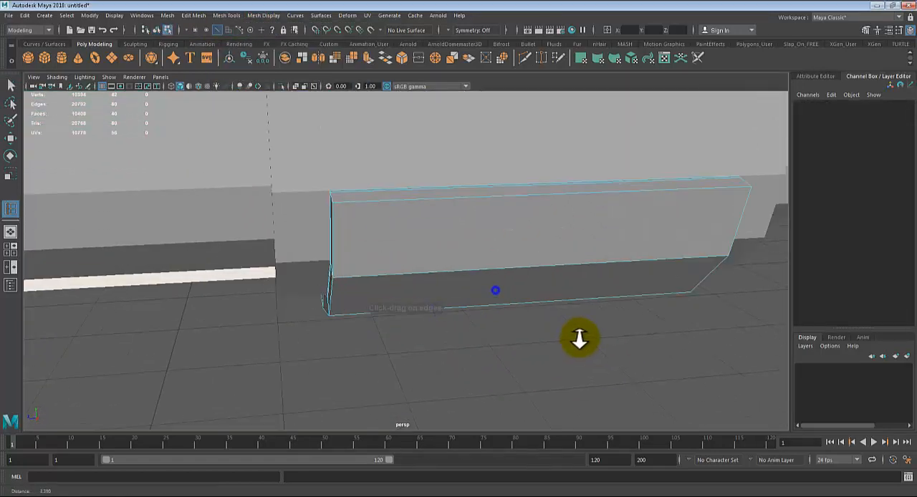
click(334, 202)
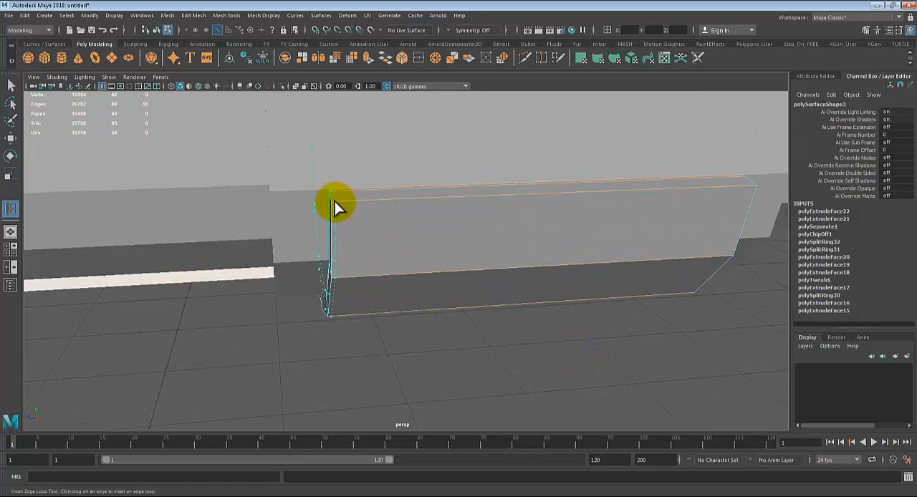
alt+drag(415, 307, 389, 164)
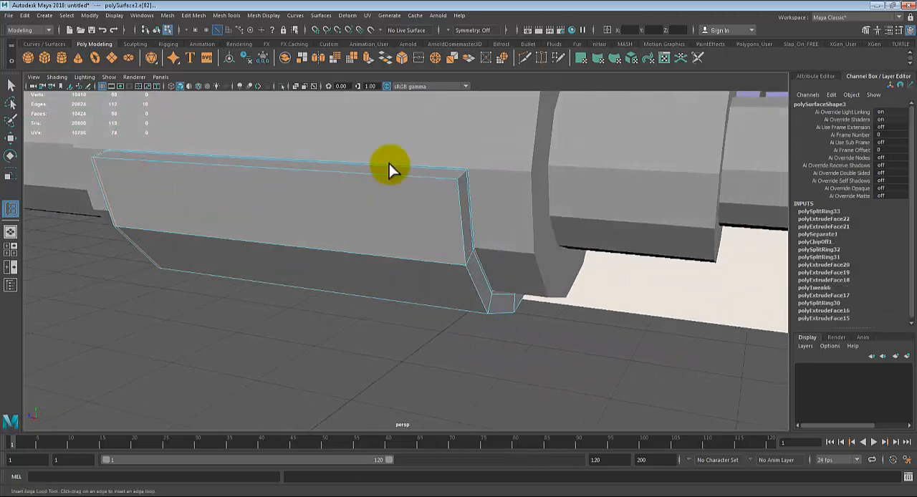
drag(444, 178, 458, 179)
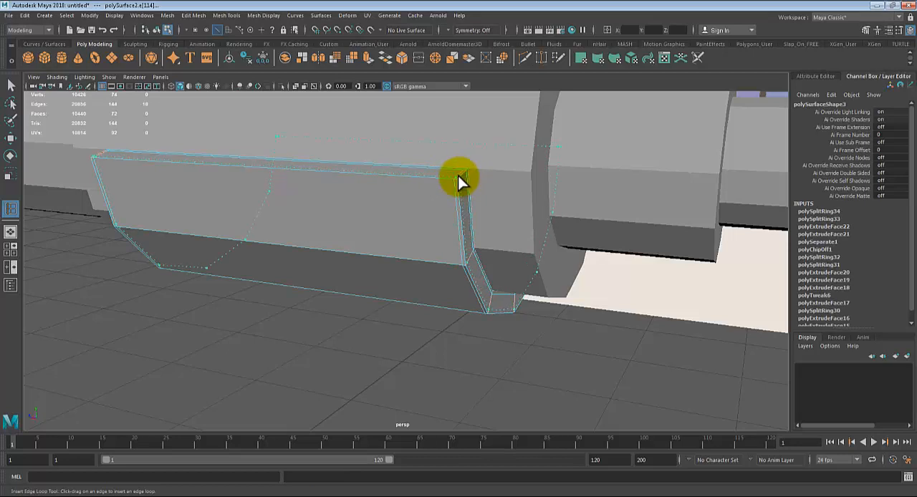
click(460, 182)
Step: Preview the grip smoothed and inspect its edges against the barrel from several angles
key(3)
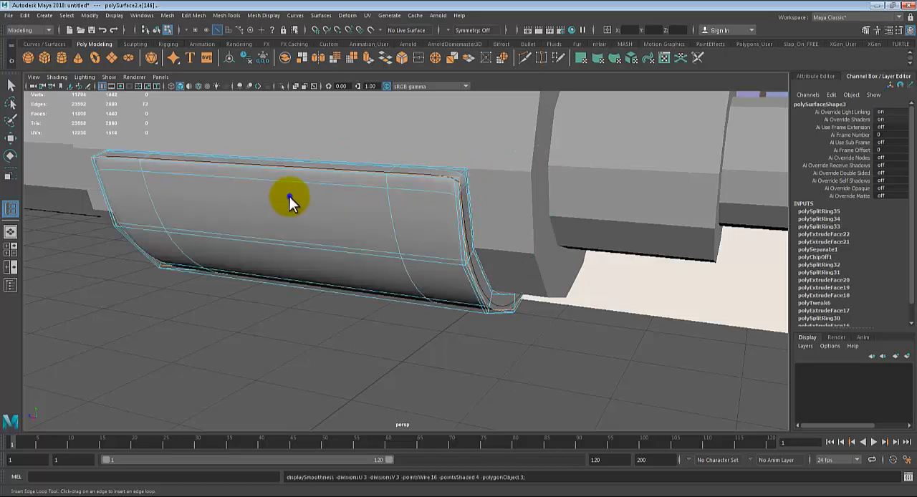
right_drag(289, 196, 368, 143)
click(387, 127)
alt+right_drag(334, 184, 306, 325)
click(306, 326)
alt+drag(306, 326, 408, 175)
Step: Preview the barrel smoothed together with the grip, inspect how they fit, and return the barrel to unsmoothed display
click(413, 117)
key(3)
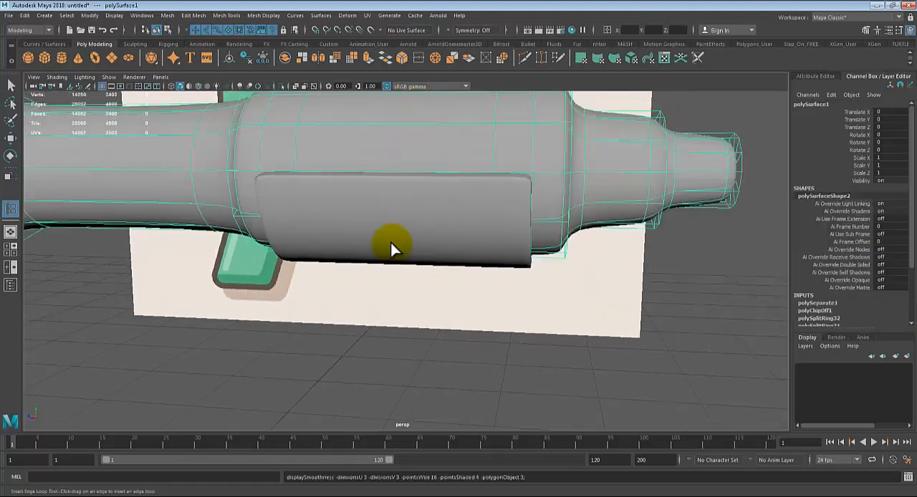
click(389, 341)
alt+drag(389, 341, 610, 224)
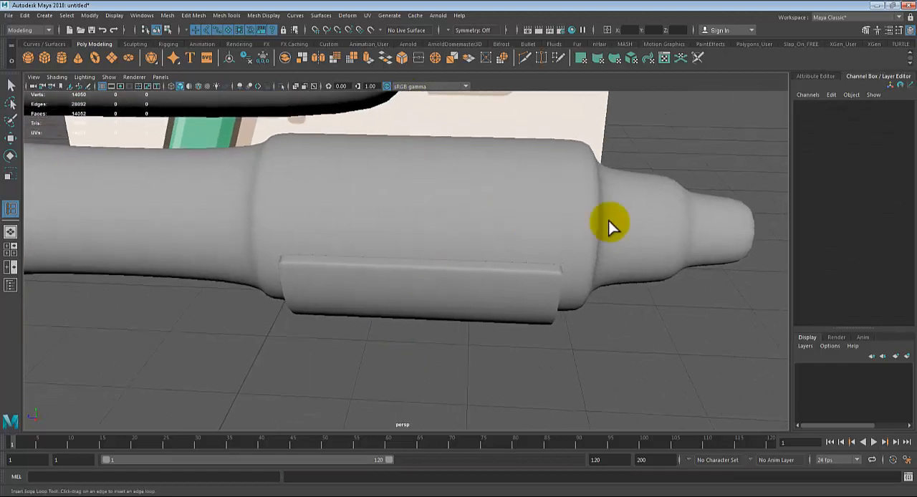
click(567, 228)
key(1)
alt+drag(538, 245, 487, 266)
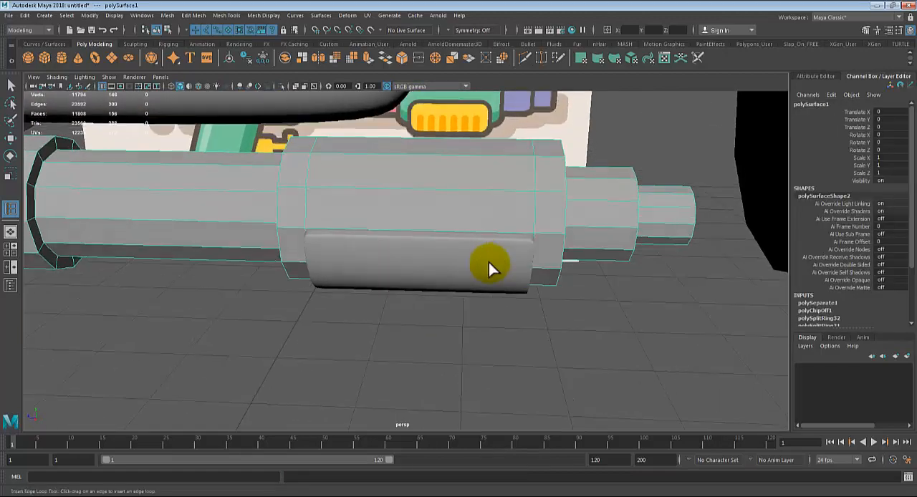
Step: With the grip unsmoothed in the side view, insert two vertical edge loops bounding the first dark orange stripe and a horizontal loop at its top
click(454, 279)
key(space)
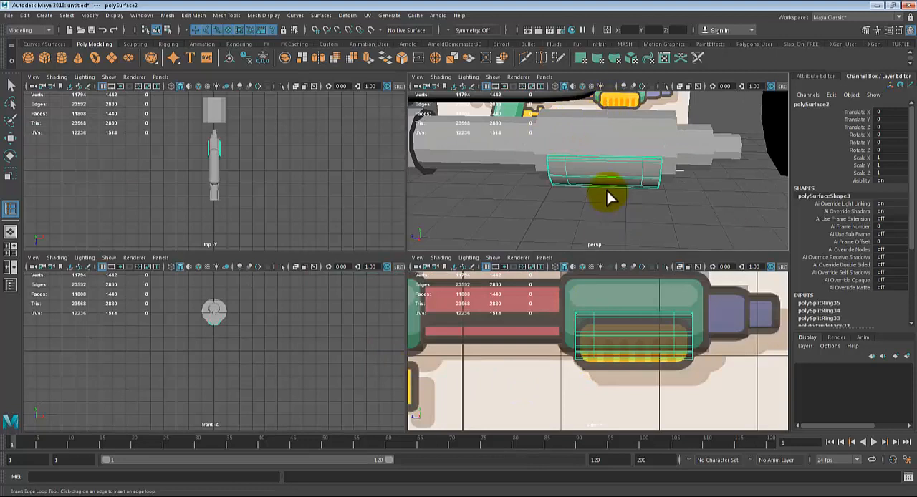
key(space)
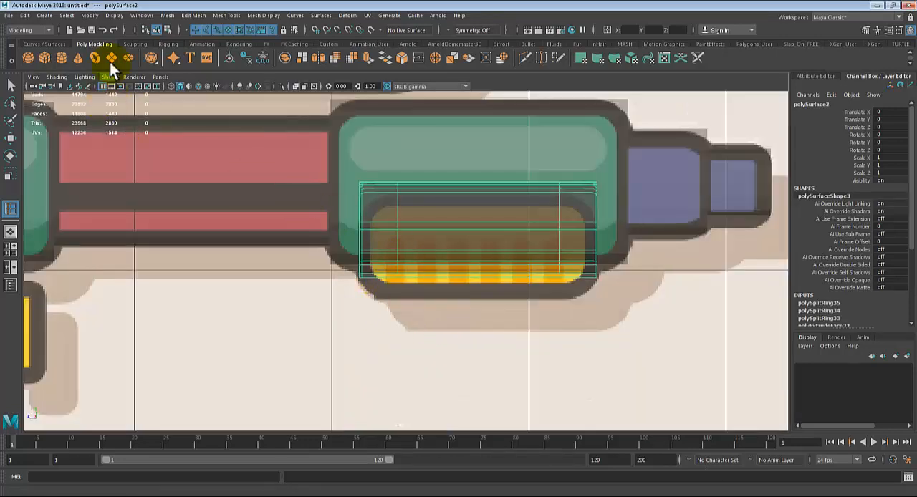
click(235, 15)
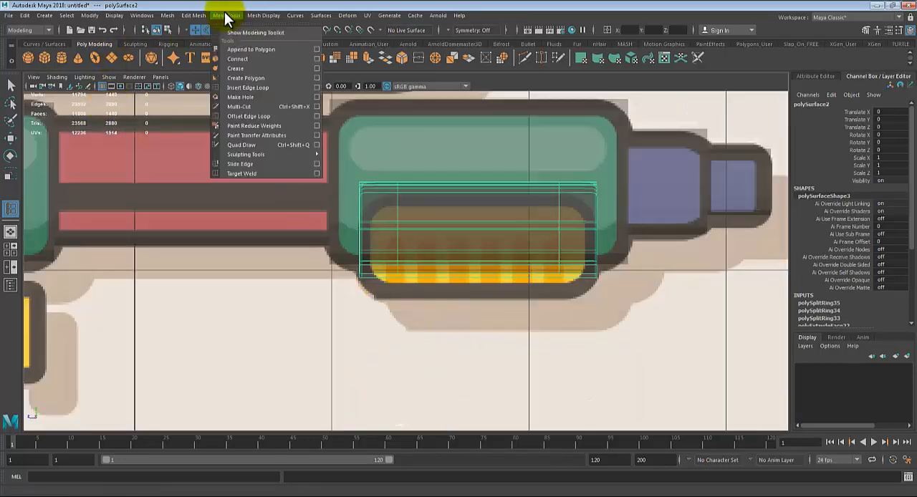
click(225, 85)
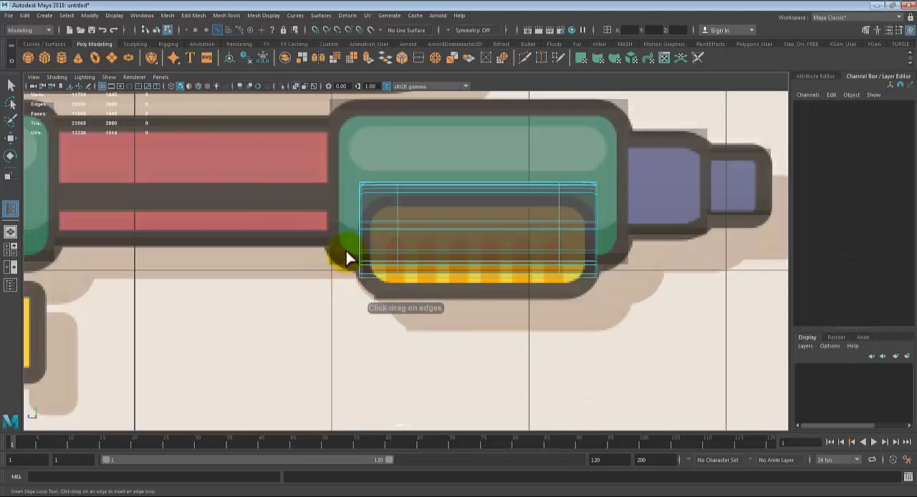
click(388, 252)
scroll(390, 272, up, 7)
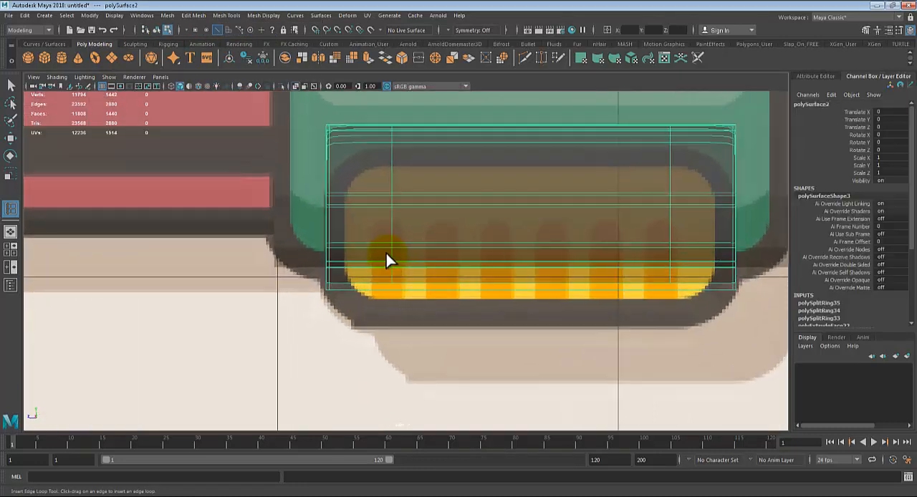
key(1)
click(380, 267)
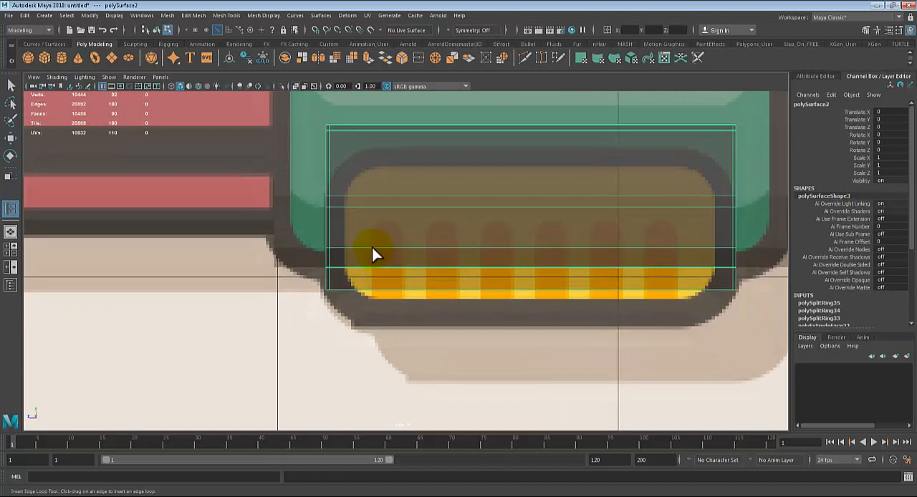
click(373, 250)
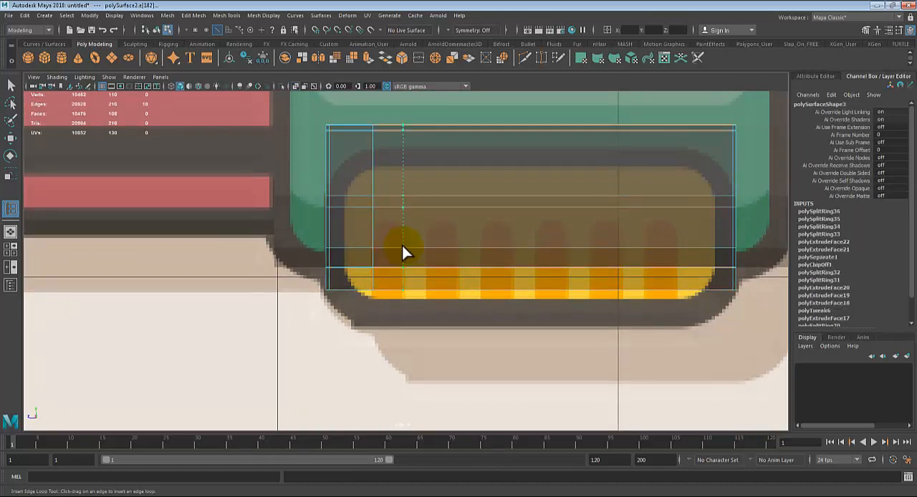
click(404, 252)
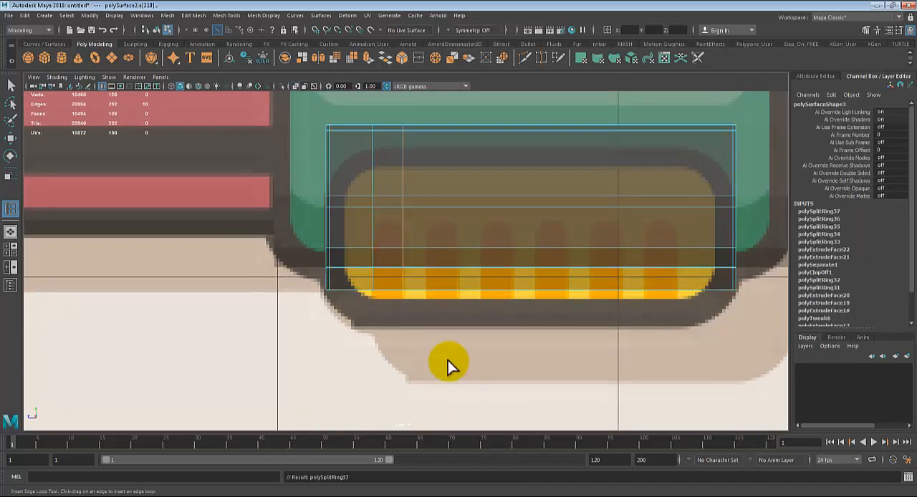
click(377, 228)
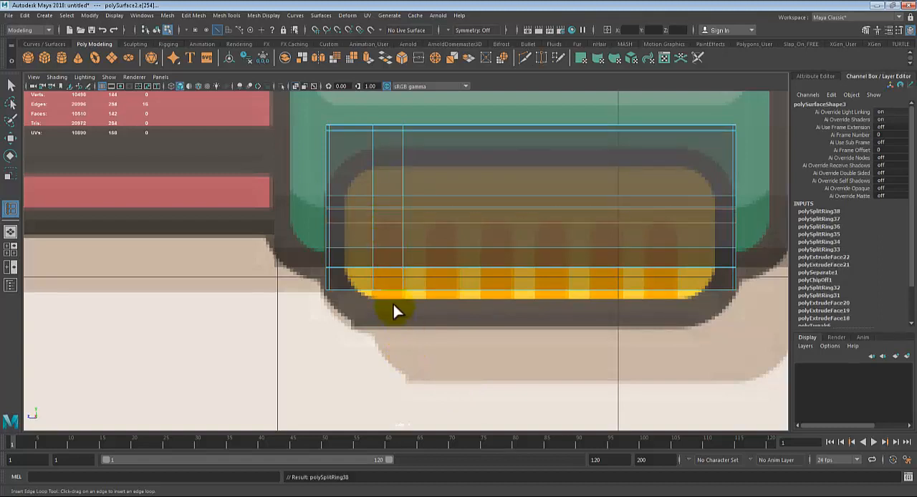
Step: Select the grip's lower faces enclosed by the new edge loops over the first stripe and check them in the perspective view
key(q)
right_drag(381, 238, 383, 242)
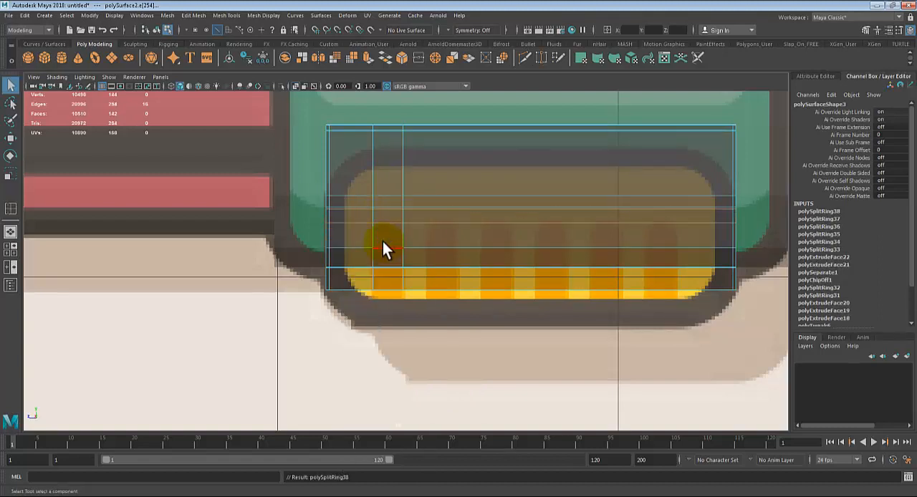
click(386, 280)
click(381, 313)
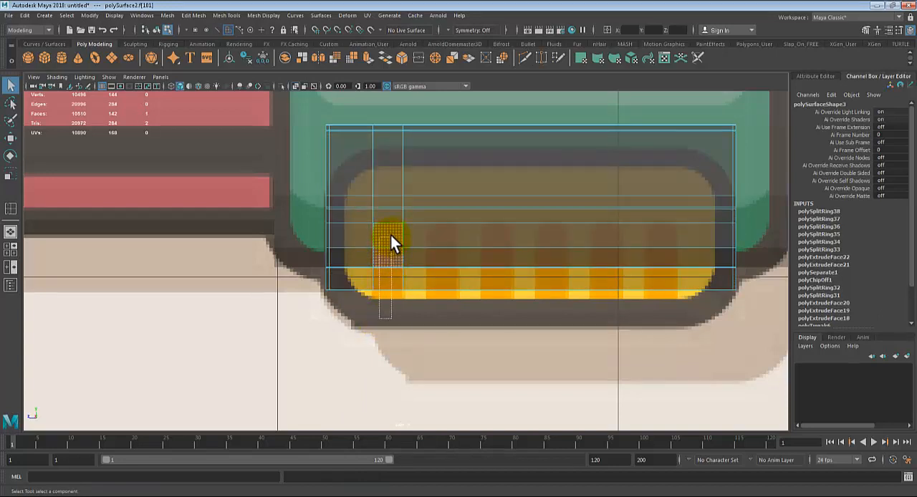
click(622, 164)
key(space)
key(space)
alt+drag(500, 283, 504, 336)
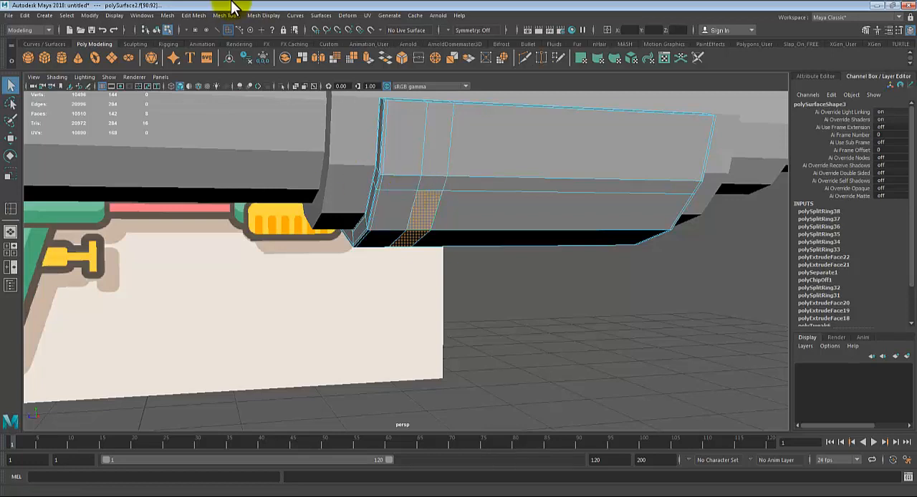
Step: Duplicate the selected stripe faces as a separate shell and return to the Select tool
click(199, 17)
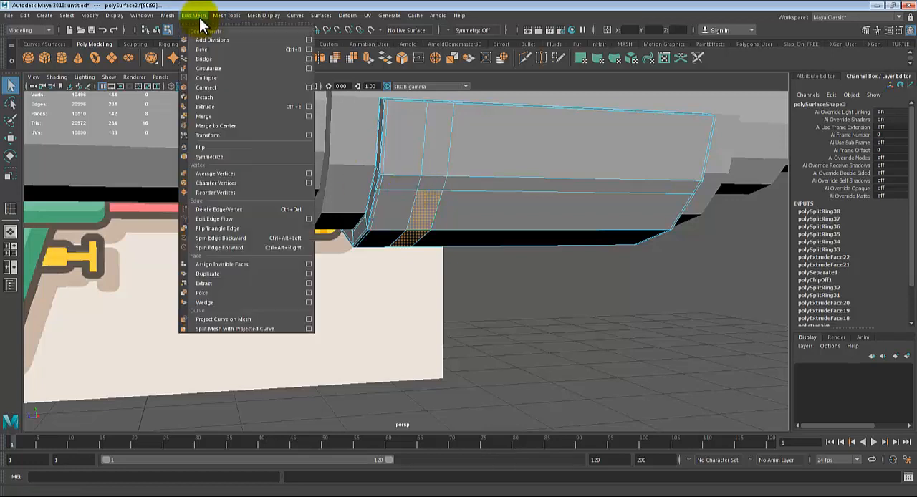
click(208, 281)
alt+drag(436, 278, 443, 278)
key(q)
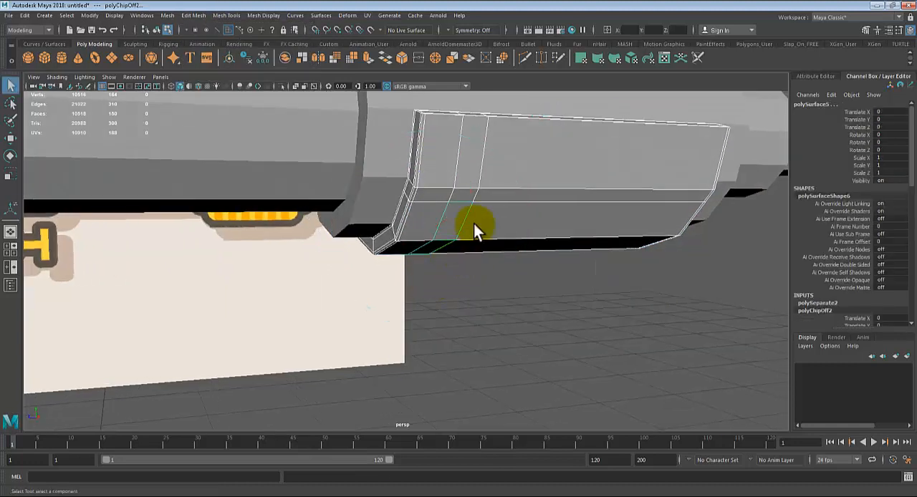
Step: Return to object selection, select the separated stripe shell on the grip and center its pivot
right_drag(489, 187, 538, 158)
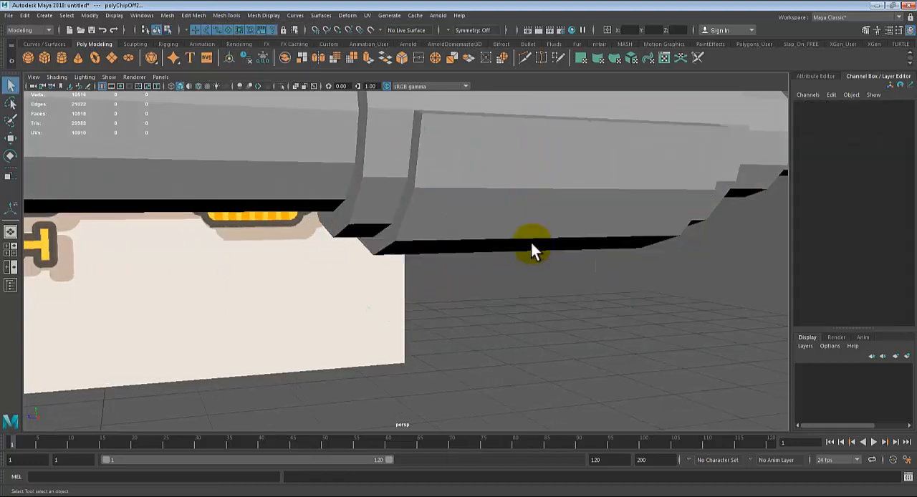
click(466, 217)
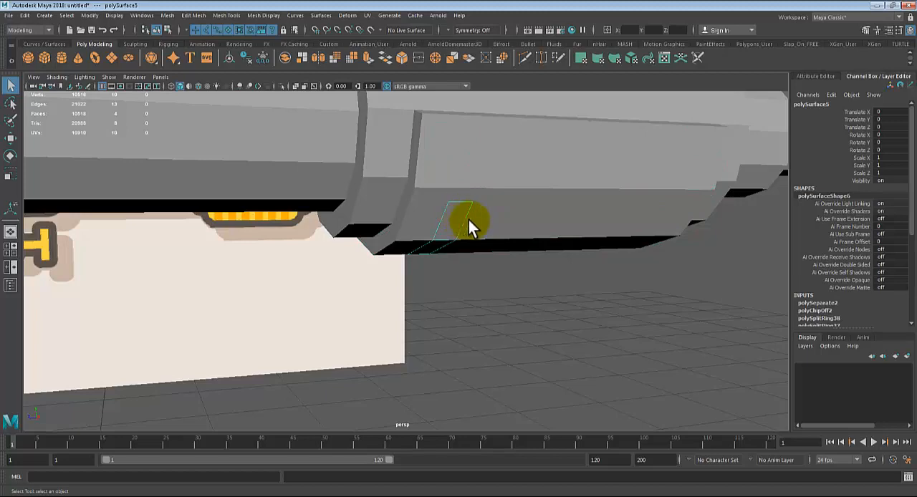
alt+drag(468, 220, 539, 244)
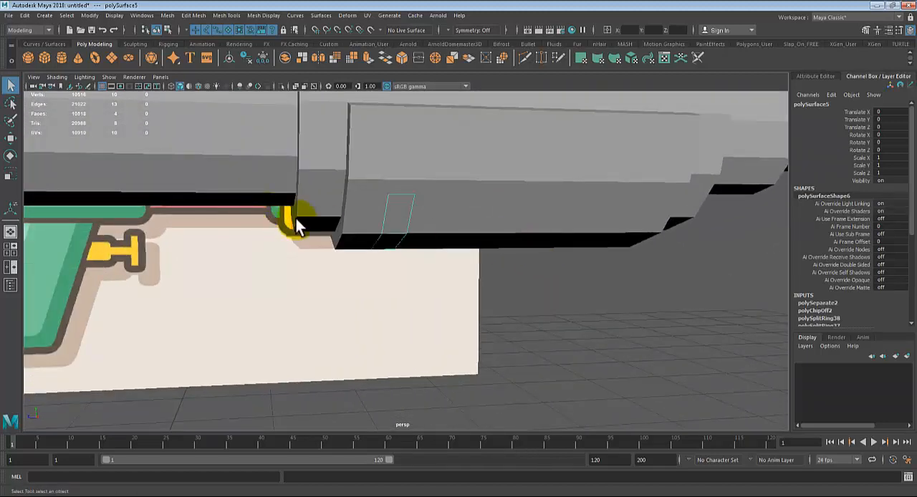
scroll(318, 229, down, 5)
key(w)
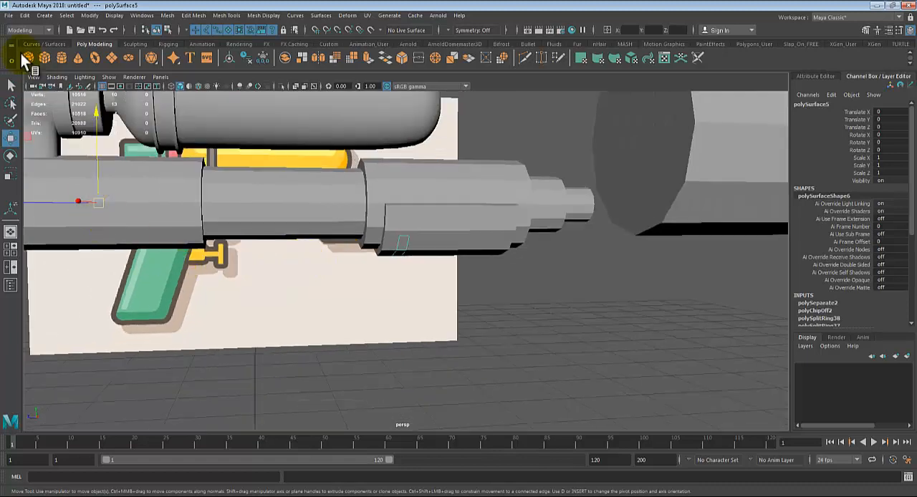
click(90, 15)
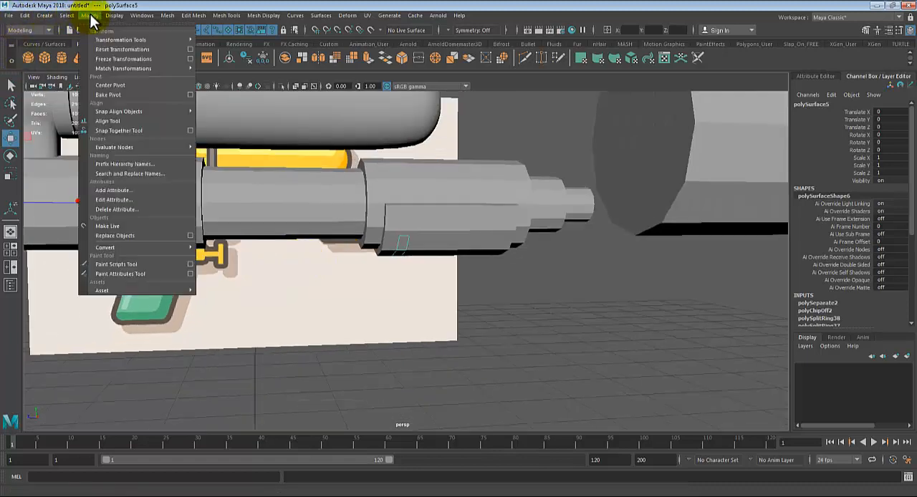
click(121, 85)
scroll(392, 263, up, 3)
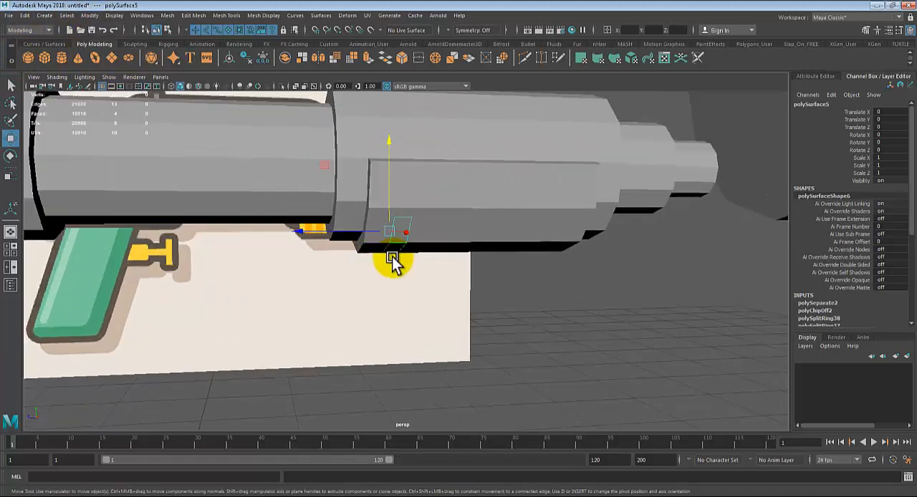
Step: Extrude the stripe shell outward twice into a raised rib, the second time with a Local Translate Z of about 0.016
key(ctrl+e)
alt+drag(466, 293, 639, 301)
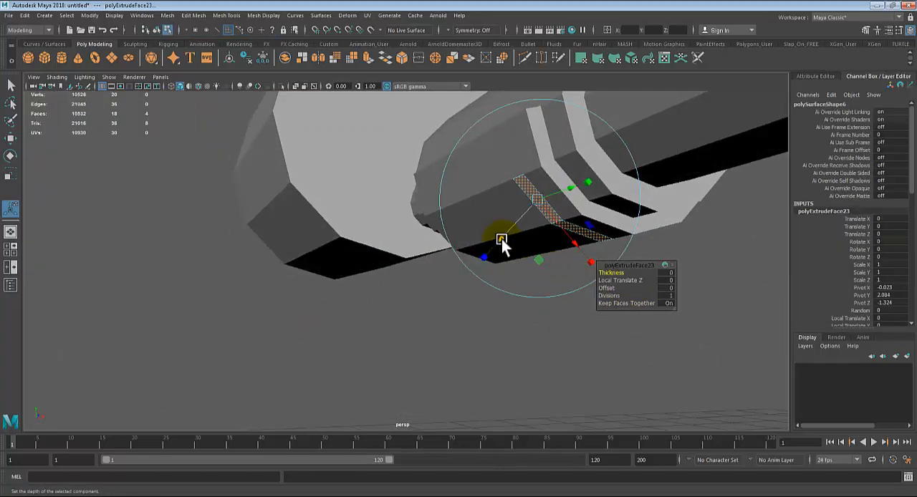
mouse_move(500, 239)
mouse_down()
mouse_move(432, 268)
mouse_move(410, 268)
mouse_move(417, 259)
mouse_up()
key(ctrl+e)
alt+right_drag(416, 259, 488, 296)
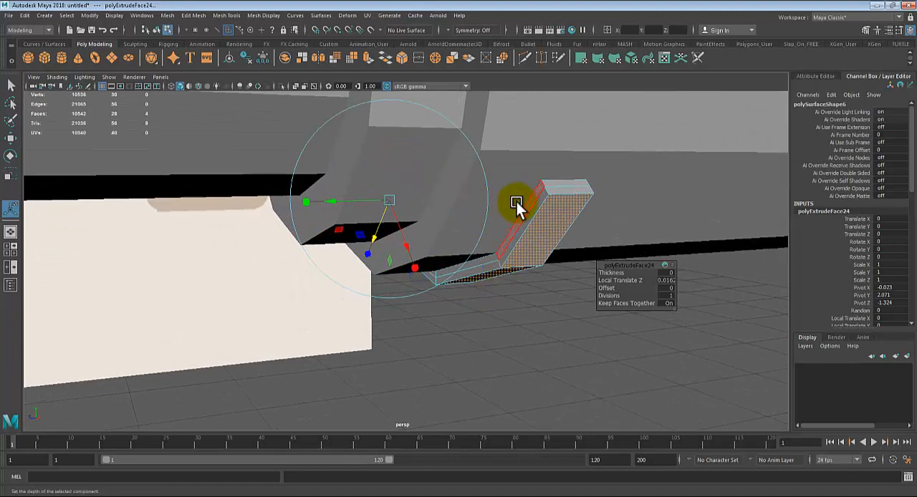
Step: Insert supporting edge loops on the rib close to both of its long side edges and close to its outer face
click(226, 15)
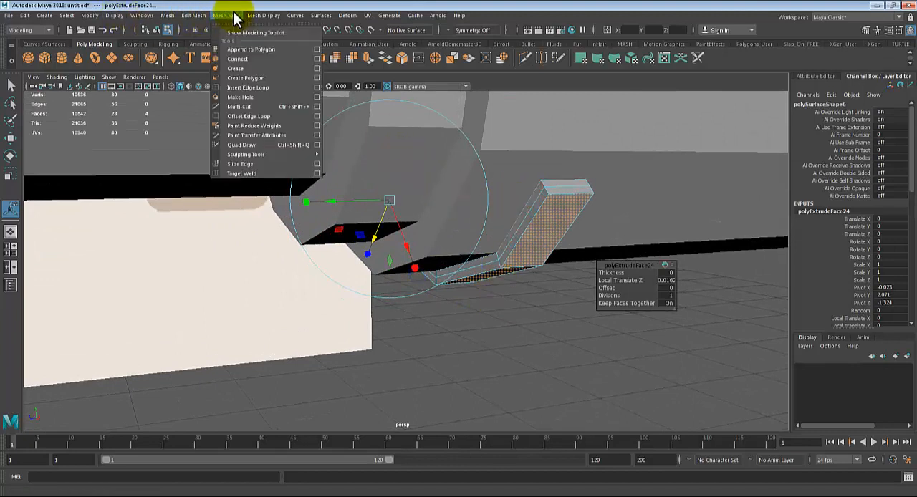
click(253, 88)
alt+drag(537, 254, 474, 276)
alt+right_drag(474, 276, 492, 297)
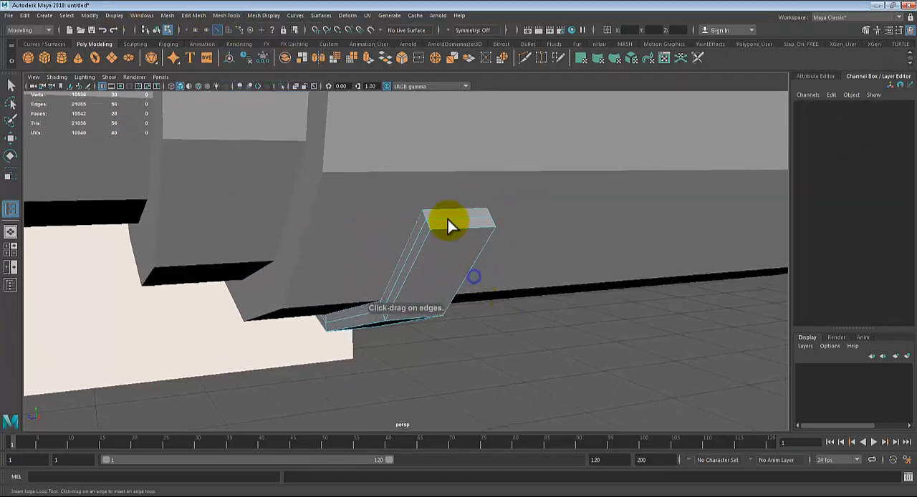
click(434, 228)
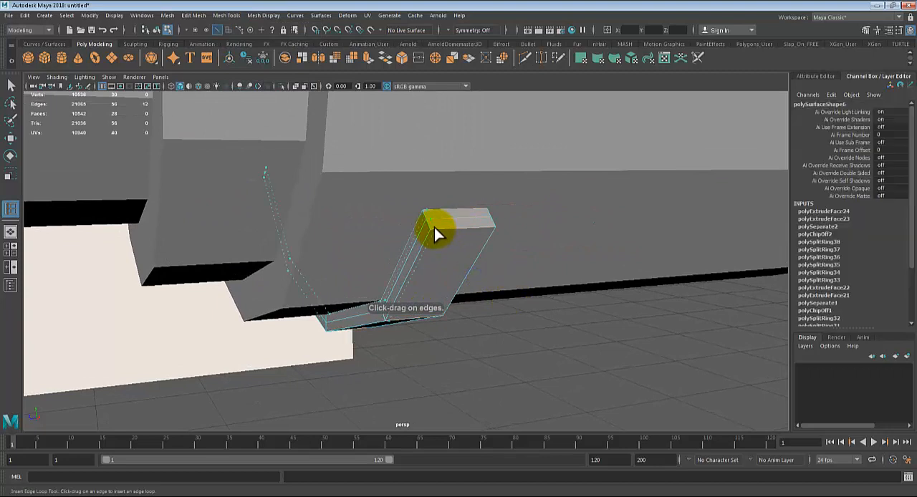
click(494, 227)
mouse_move(489, 265)
alt+mouse_down()
mouse_move(480, 264)
mouse_move(488, 268)
alt+mouse_up()
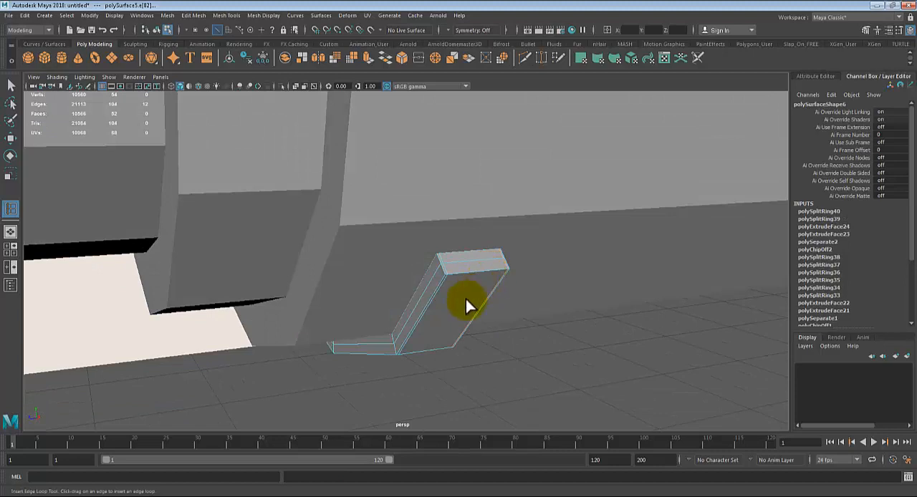
scroll(464, 300, up, 5)
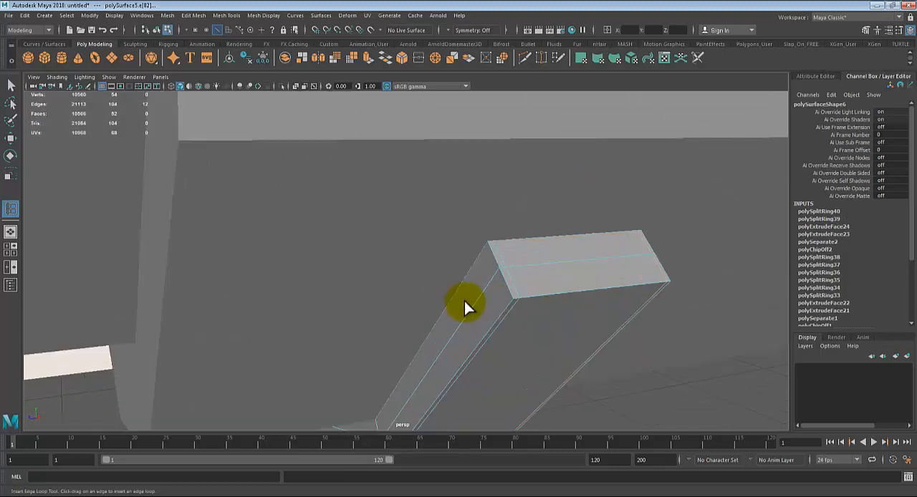
click(509, 293)
Step: Display the rib smoothed and check its rounded edges against the grip
key(q)
key(3)
right_drag(539, 294, 579, 220)
scroll(575, 236, down, 6)
click(548, 328)
alt+drag(557, 344, 514, 344)
alt+right_drag(515, 345, 296, 317)
Step: Display the grip and the barrel smoothed and view them together with the rib
click(416, 216)
click(206, 190)
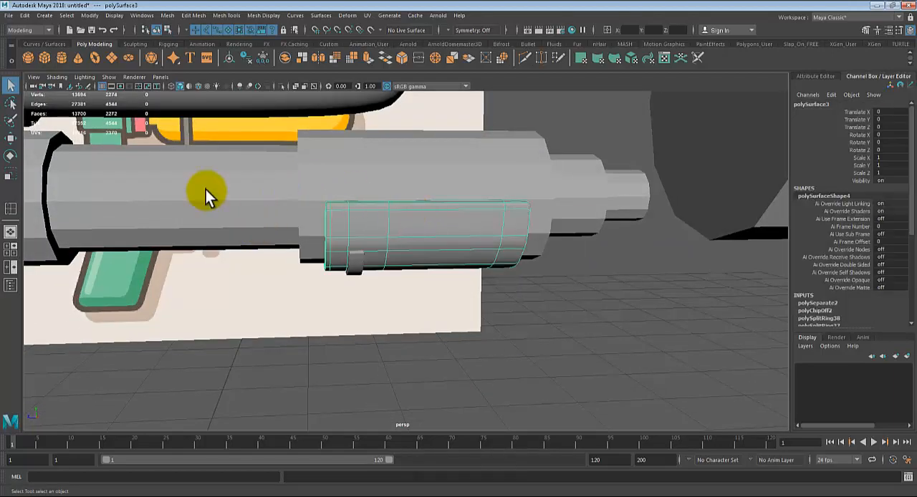
key(3)
click(358, 334)
alt+drag(449, 334, 481, 310)
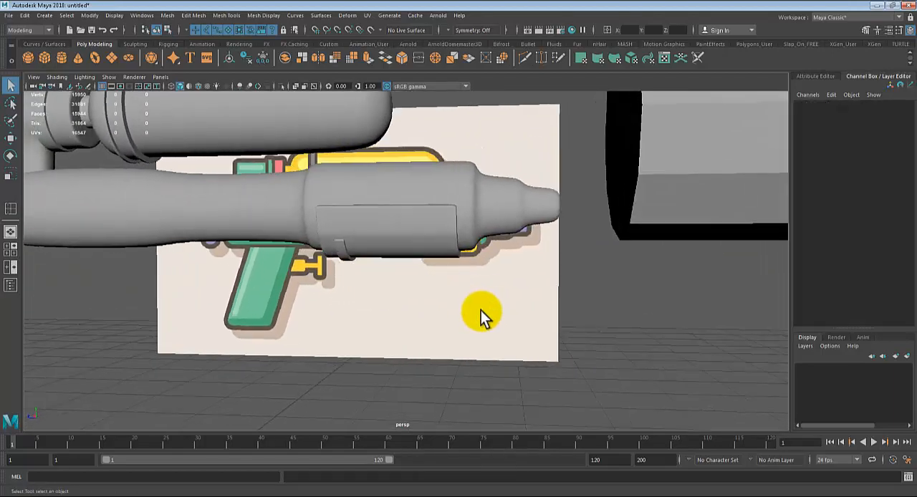
Step: Duplicate the rib and move the copy along the grip to the second stripe, at a Translate Y of about -0.354
click(344, 252)
key(space)
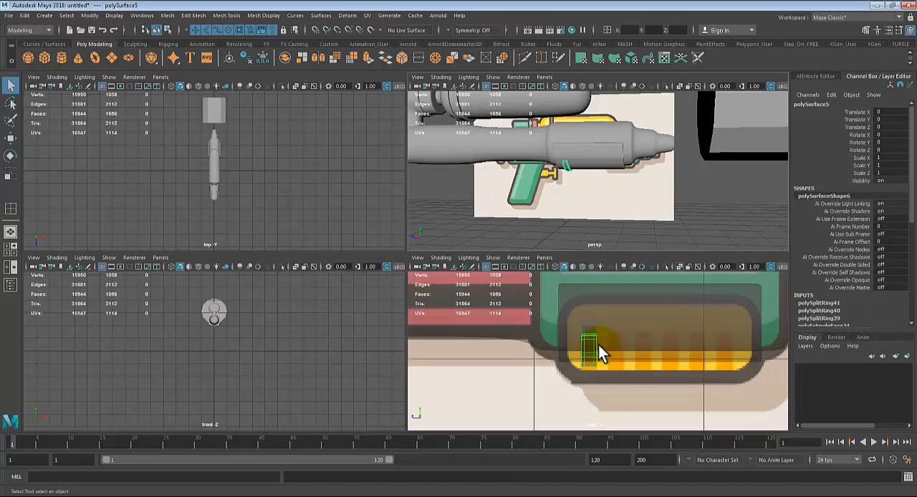
key(space)
key(ctrl+d)
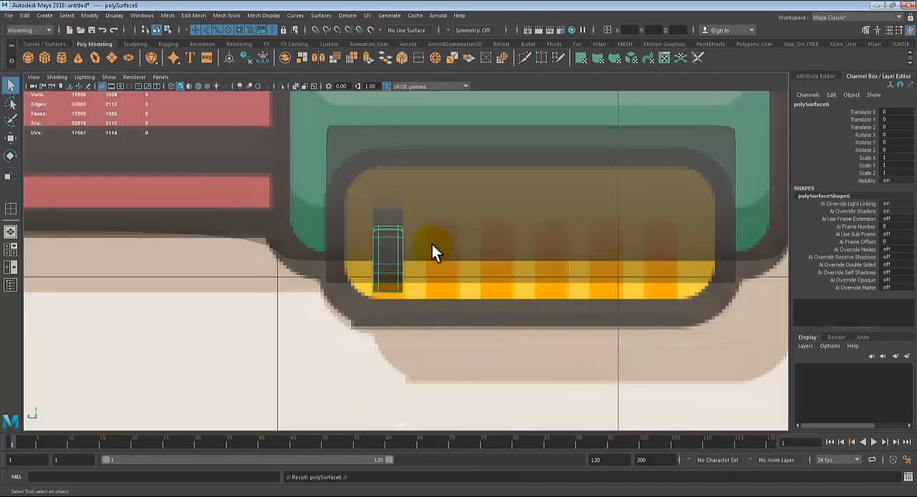
key(space)
Step: Place four more copies of the rib over the remaining stripes of the grip, matching the side-view reference
key(space)
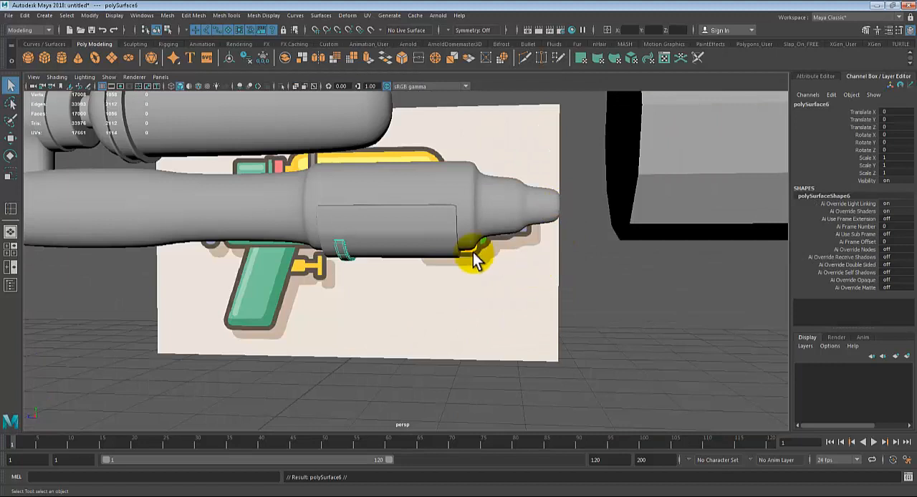
key(w)
drag(259, 247, 273, 245)
key(space)
key(space)
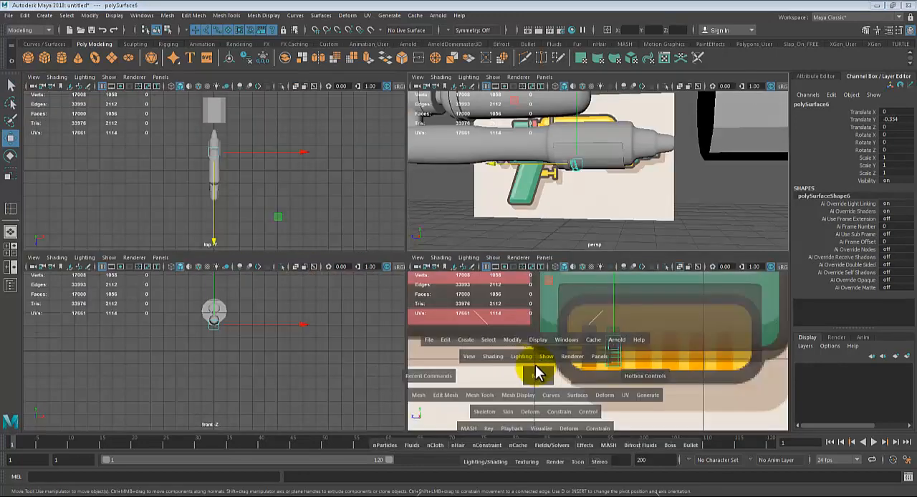
mouse_move(349, 244)
shift+mouse_down()
mouse_move(465, 262)
mouse_move(573, 248)
shift+mouse_up()
key(space)
key(space)
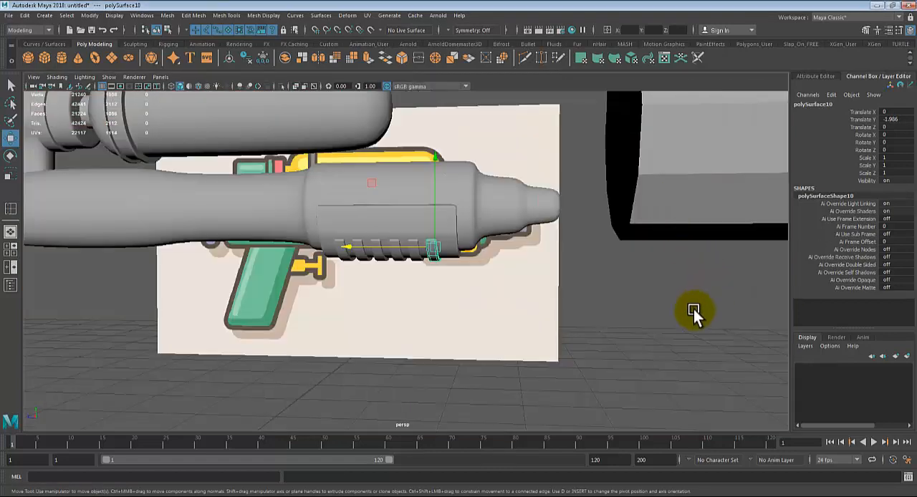
Step: Return the barrel to unsmoothed display and insert an edge loop close to its rear end cap
click(693, 309)
alt+drag(466, 335, 442, 350)
alt+right_drag(441, 351, 578, 403)
alt+drag(531, 304, 424, 293)
click(490, 253)
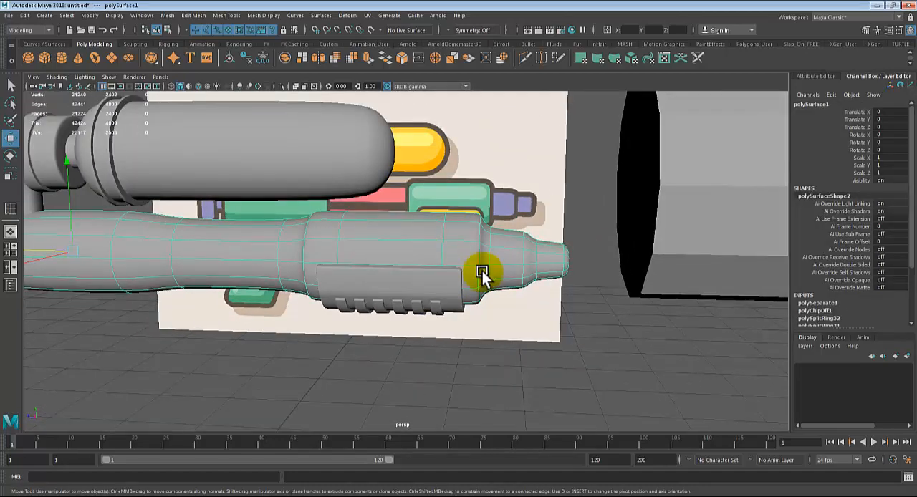
key(1)
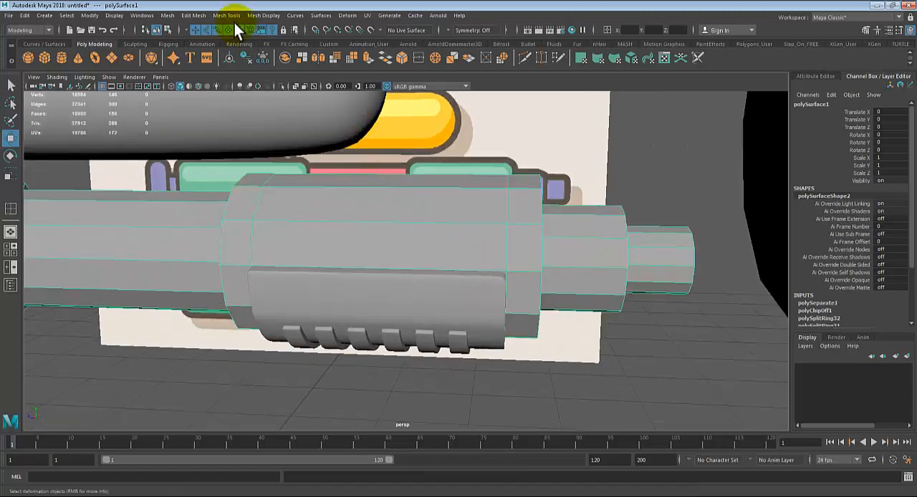
click(226, 15)
click(235, 89)
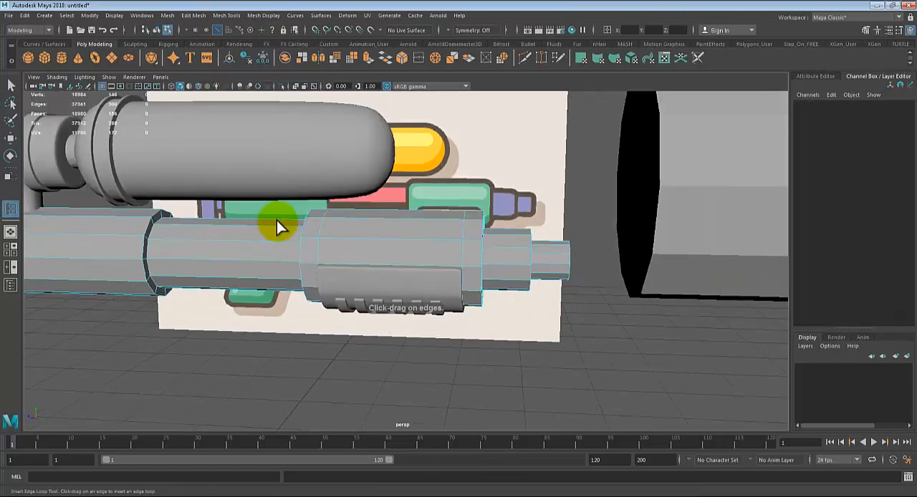
alt+drag(276, 220, 428, 303)
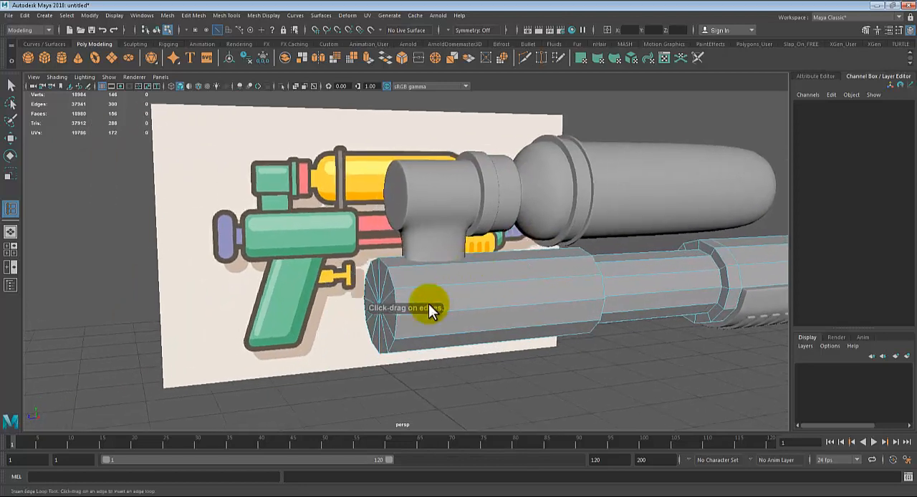
alt+right_drag(423, 304, 633, 426)
click(324, 275)
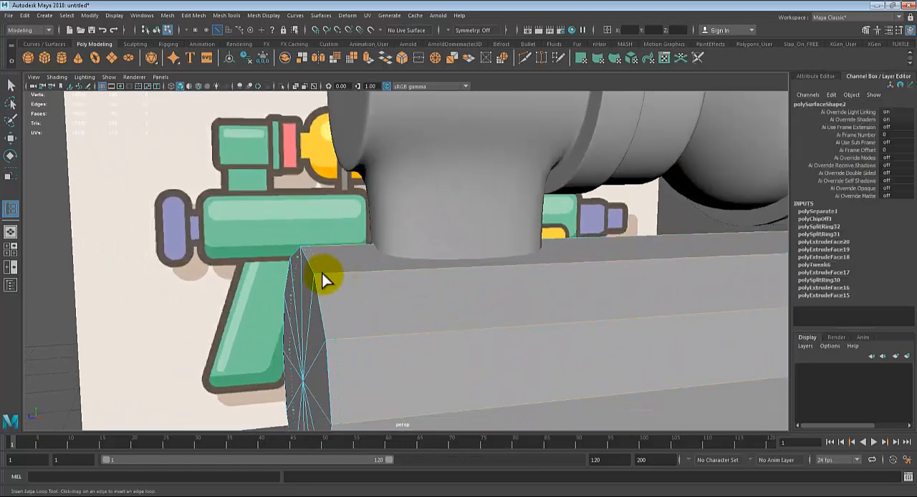
Step: Insert edge loops on both sides of the shoulder where the barrel's rear section meets the narrower middle section
alt+drag(665, 276, 369, 299)
alt+right_drag(368, 299, 401, 312)
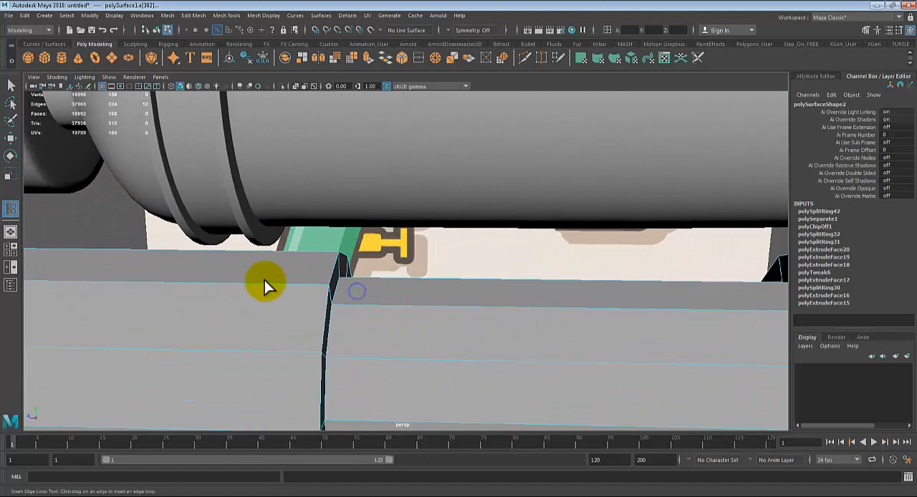
click(323, 285)
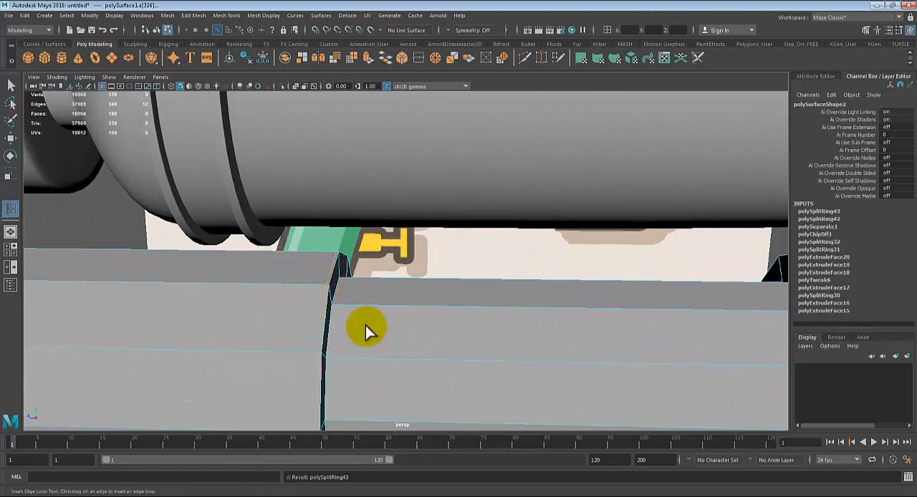
alt+drag(369, 331, 326, 311)
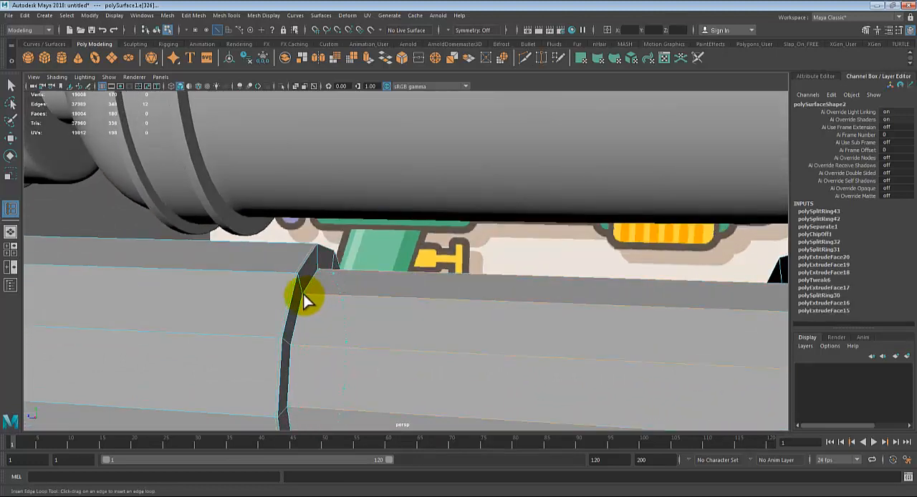
click(303, 296)
alt+middle_drag(303, 296, 369, 228)
Step: Continue inserting supporting edge loops toward the muzzle, at the wide front section's rim and the ends of the two nozzle steps
click(460, 250)
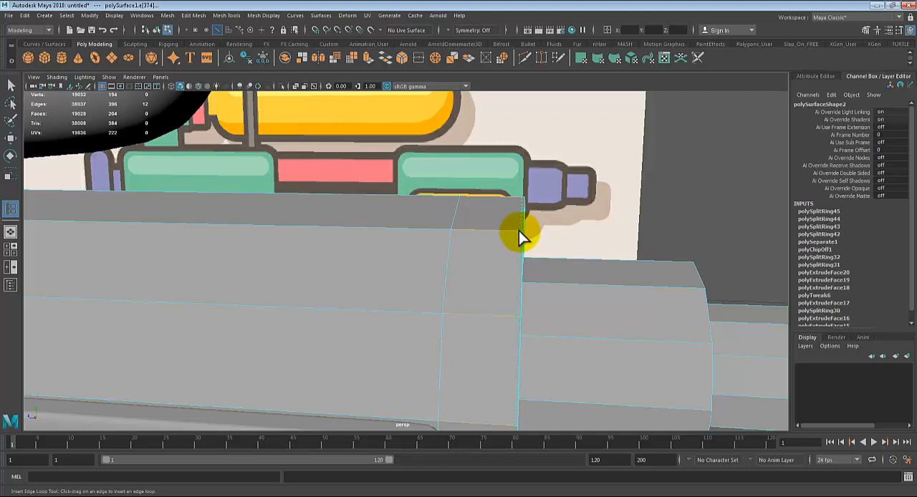
click(518, 230)
alt+middle_drag(519, 230, 485, 254)
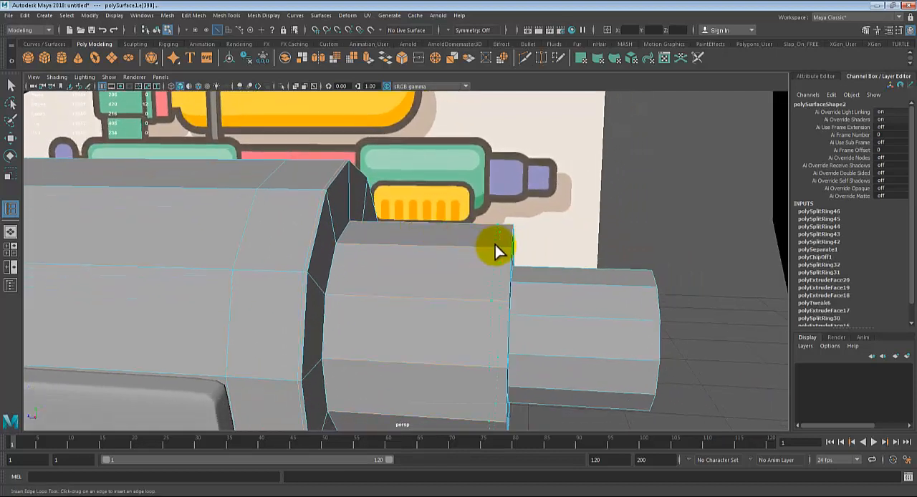
click(510, 252)
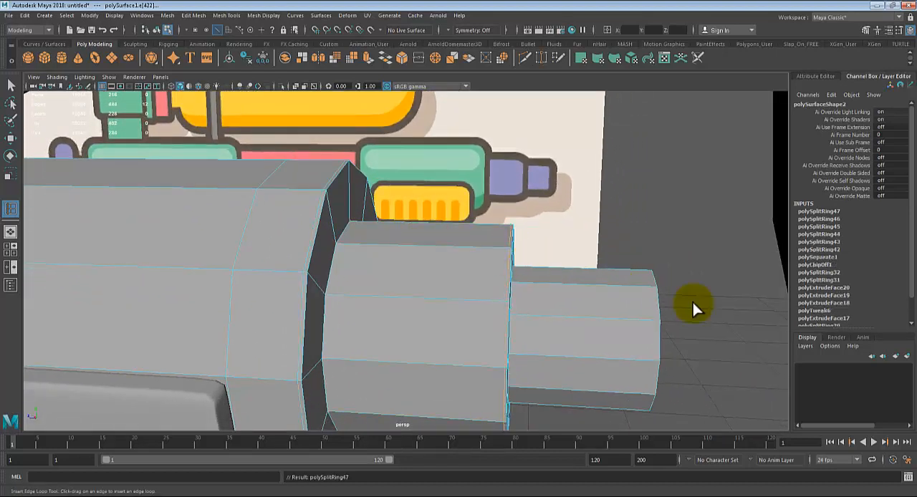
click(654, 283)
alt+drag(655, 283, 431, 251)
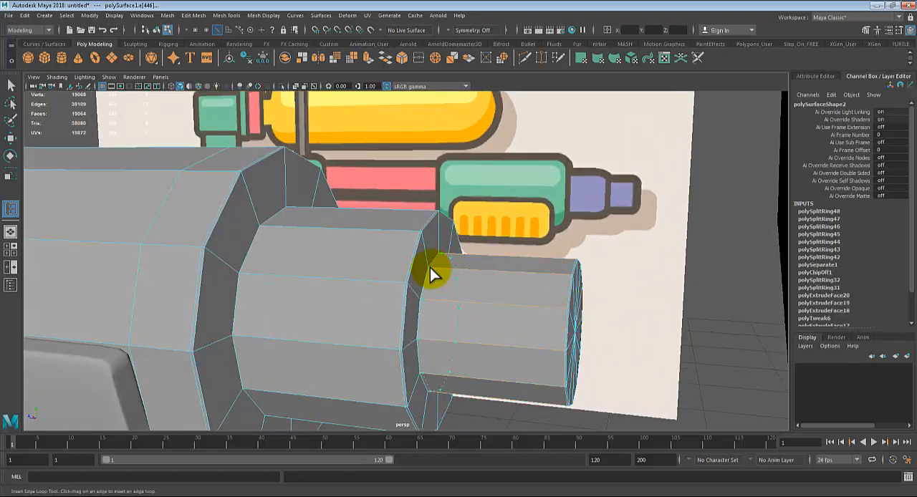
Step: Preview the barrel smoothed, examine the shoulders around the nozzle, and return to unsmoothed display with the Insert Edge Loop tool active
key(3)
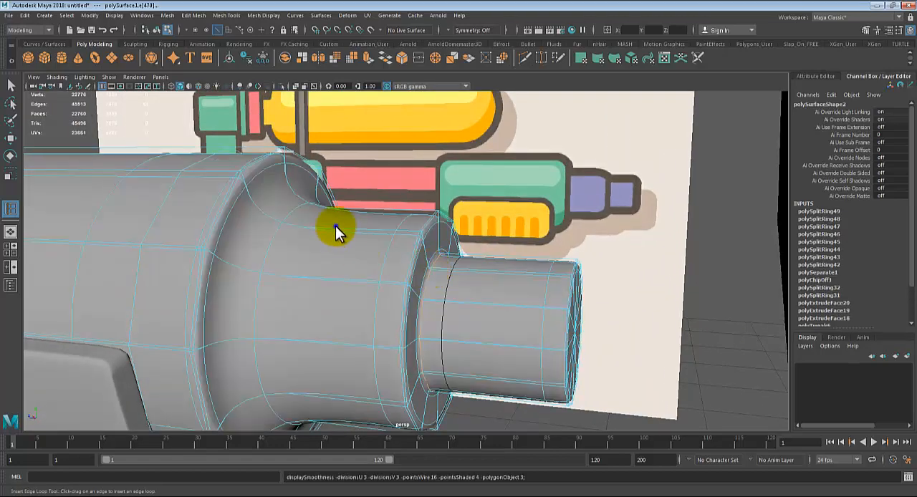
mouse_move(336, 225)
right_down()
mouse_move(360, 198)
mouse_move(336, 224)
right_up()
alt+drag(316, 248, 394, 248)
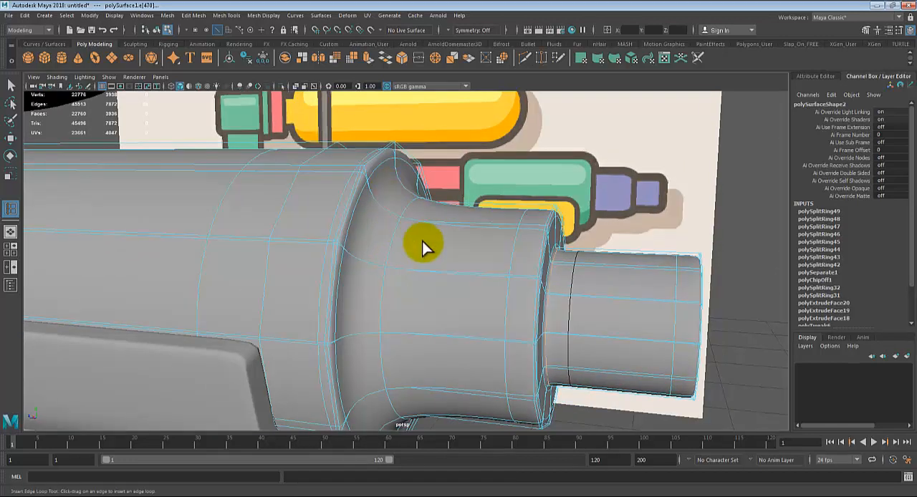
key(1)
key(g)
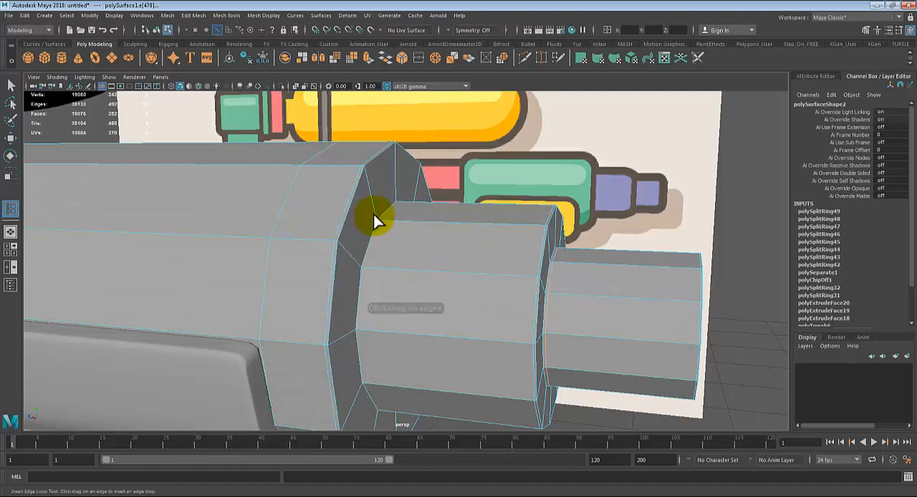
Step: Insert a supporting edge loop where the first nozzle step meets the wide front section, then examine the barrel smoothed
drag(374, 214, 371, 220)
key(3)
right_drag(418, 202, 456, 201)
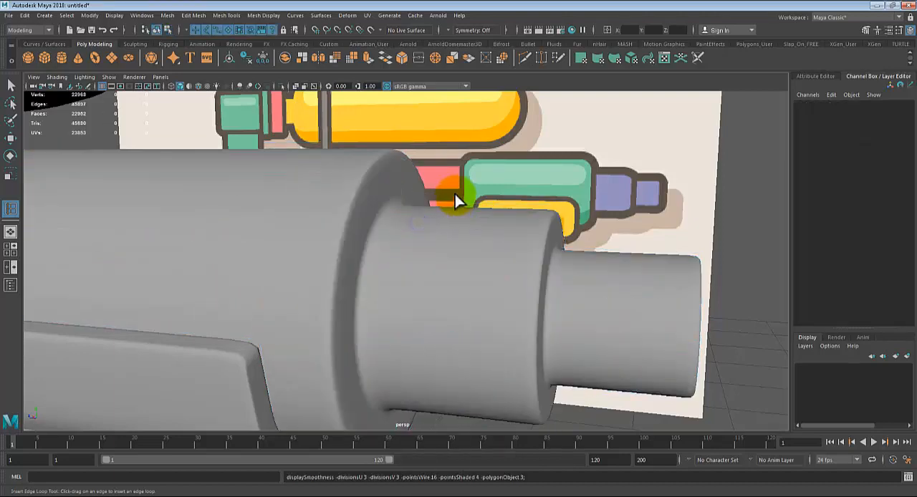
scroll(454, 202, down, 6)
alt+drag(415, 280, 359, 305)
alt+right_drag(358, 306, 220, 279)
alt+drag(223, 281, 357, 285)
alt+right_drag(357, 286, 609, 378)
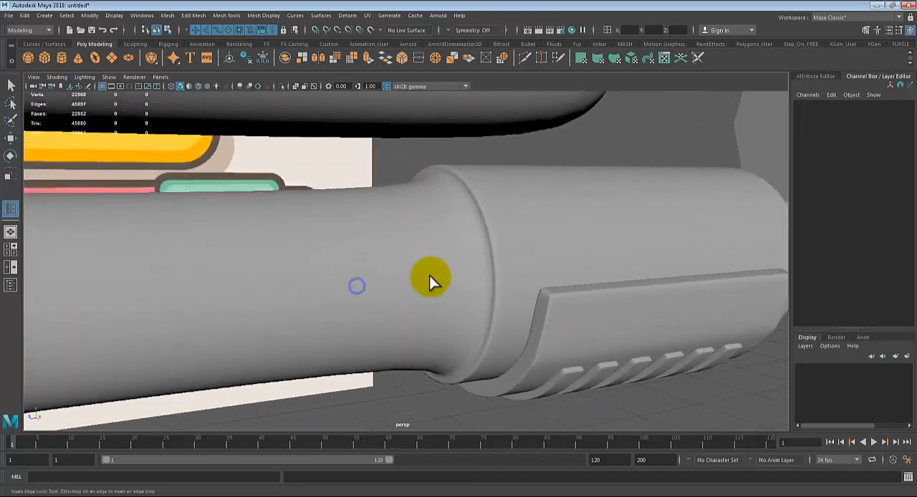
Step: Return the barrel to unsmoothed display and insert an edge loop around the middle section beside the front section's rear shoulder
alt+drag(429, 275, 448, 232)
click(448, 233)
key(1)
scroll(445, 244, up, 2)
key(g)
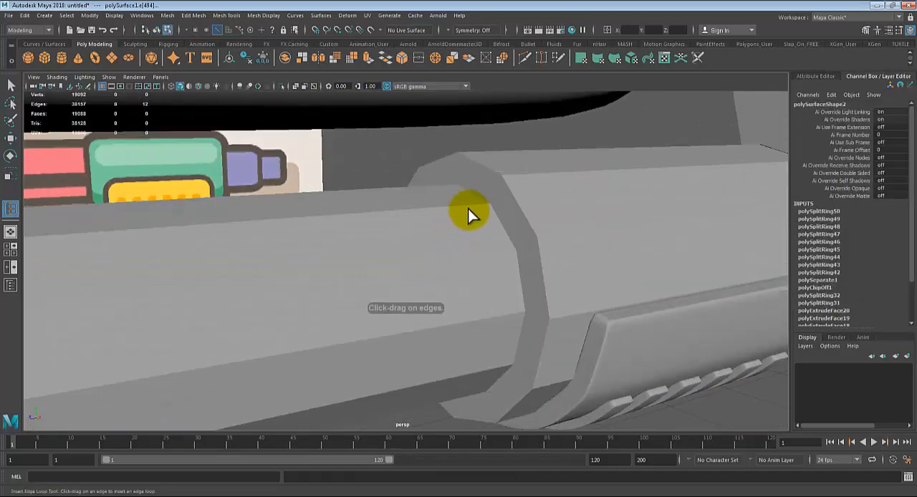
drag(474, 204, 475, 201)
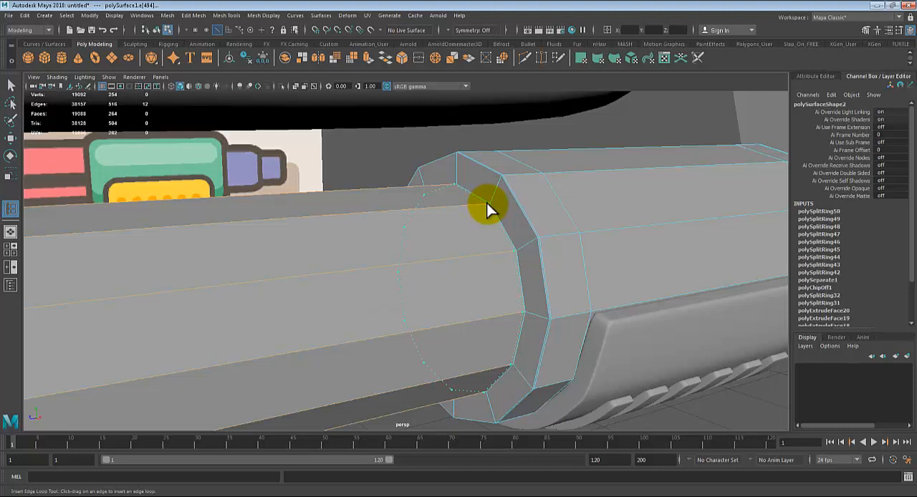
drag(486, 209, 478, 224)
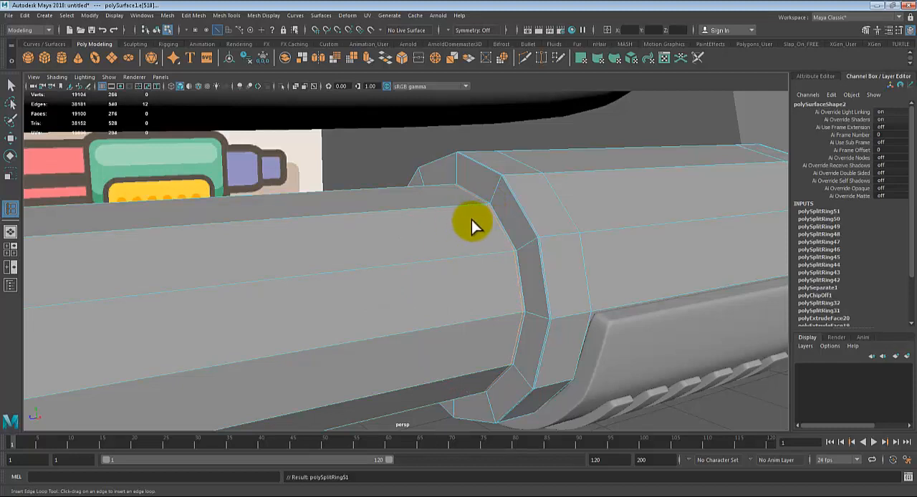
Step: Preview the barrel smoothed and examine the junction between the middle section and the wide front section
scroll(471, 220, up, 2)
scroll(471, 220, down, 1)
key(3)
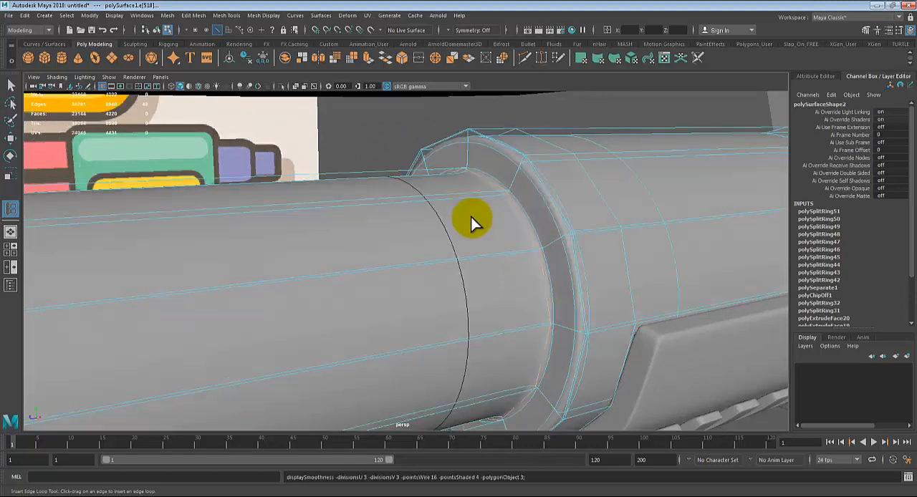
right_drag(470, 208, 502, 190)
scroll(466, 218, down, 3)
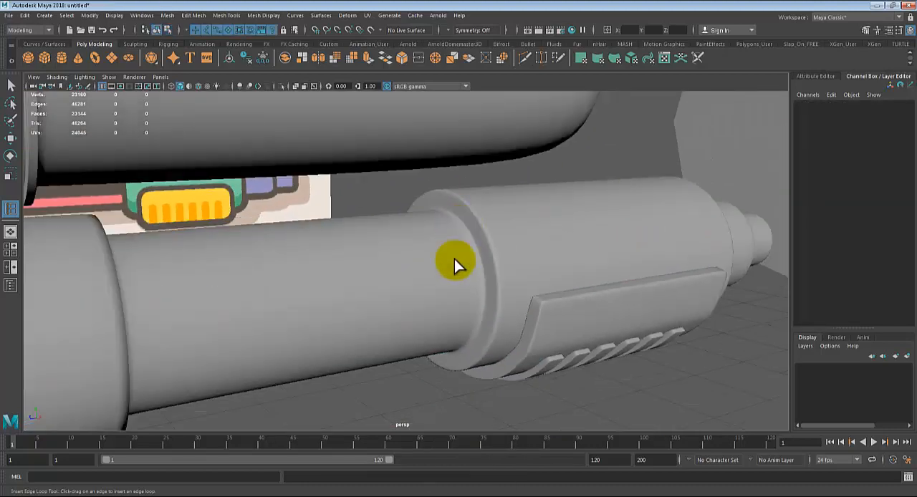
Step: Select the spare low-poly cylinder in front of the muzzle and move it lengthwise farther away from the gun
alt+drag(393, 381, 509, 337)
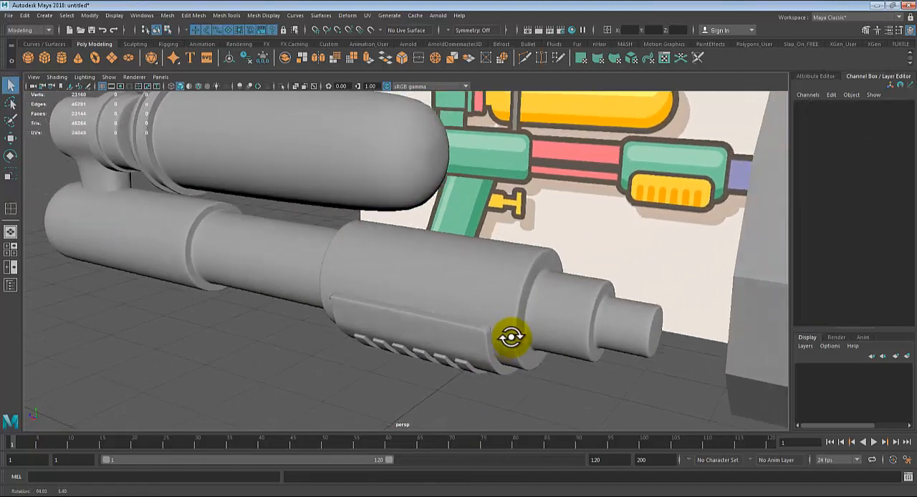
alt+right_drag(509, 337, 315, 295)
alt+drag(314, 295, 526, 258)
click(568, 238)
key(w)
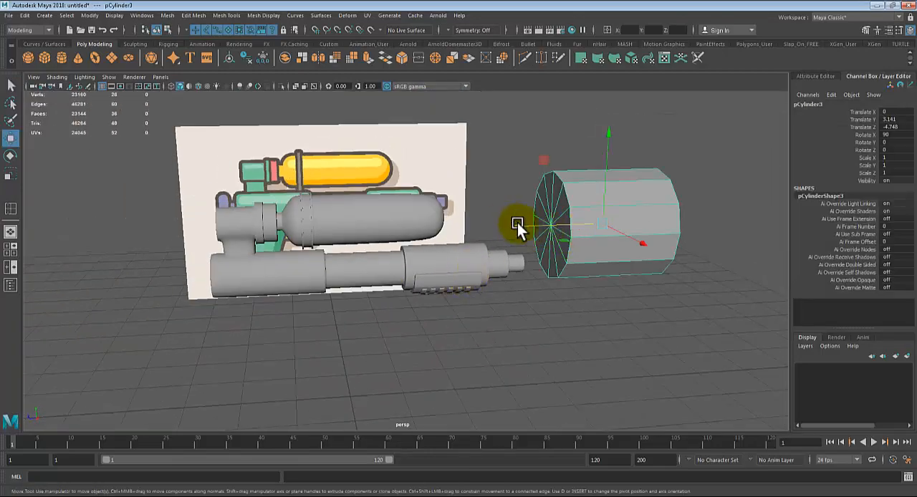
drag(517, 222, 648, 203)
alt+drag(560, 306, 521, 303)
alt+right_drag(505, 309, 673, 351)
Step: Return the barrel to unsmoothed display and open the Select Tool's settings with the muzzle's end cap in close view
alt+middle_drag(311, 325, 250, 320)
alt+right_drag(247, 319, 497, 326)
alt+drag(497, 325, 436, 303)
alt+right_drag(435, 303, 497, 329)
click(491, 292)
key(1)
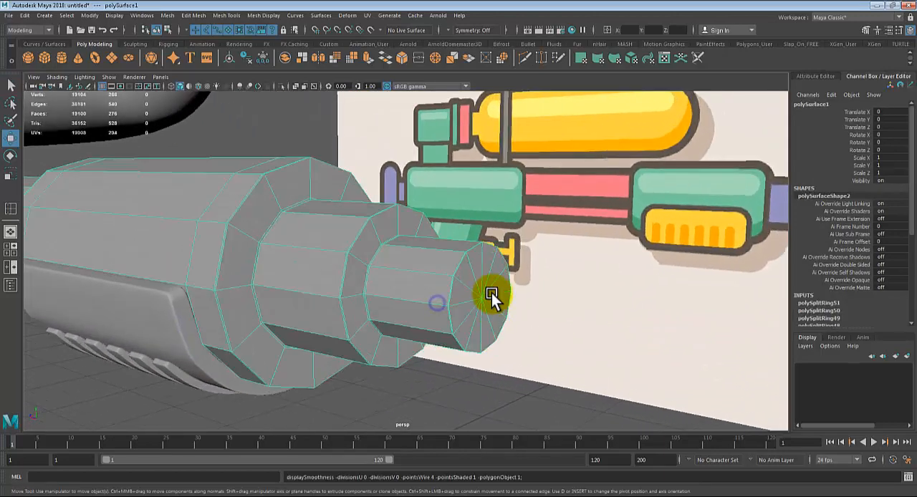
scroll(490, 305, up, 3)
right_drag(525, 273, 526, 285)
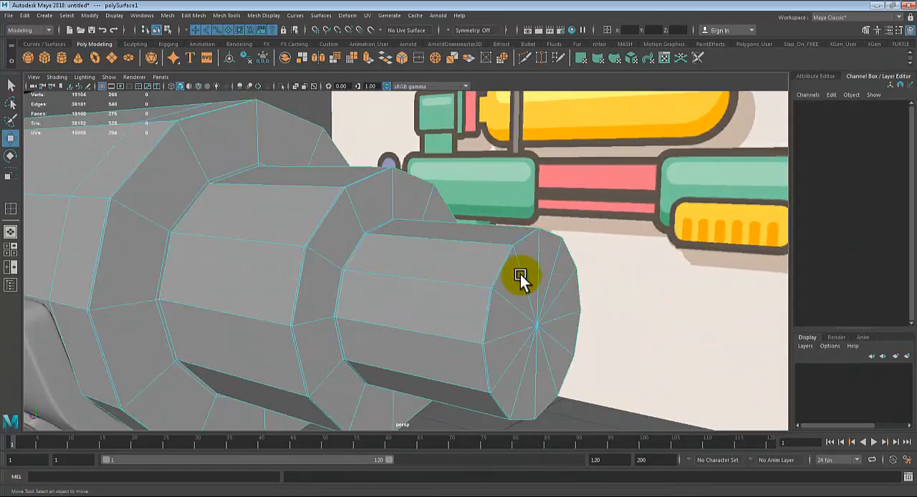
double_click(8, 85)
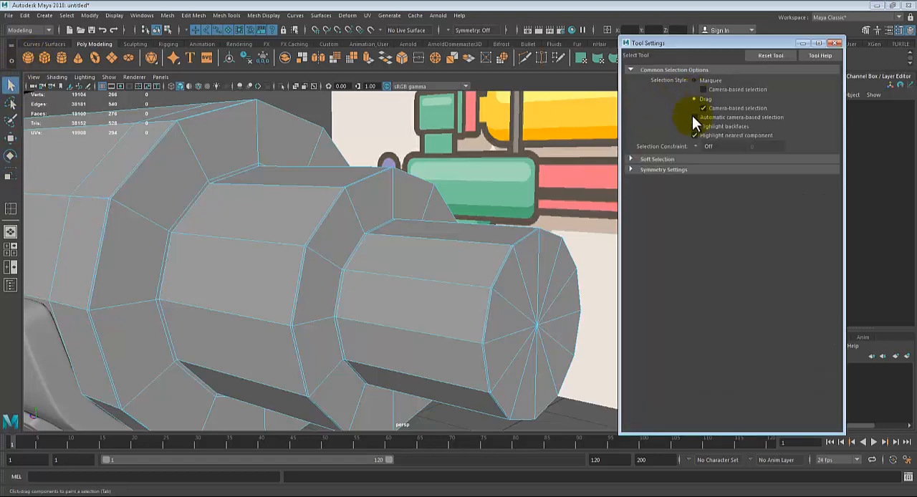
Step: Select all the triangular faces of the muzzle's end cap, extrude them and scale them in to about half size
mouse_move(533, 287)
mouse_down()
mouse_move(522, 301)
mouse_move(526, 288)
mouse_move(553, 389)
mouse_move(523, 337)
mouse_move(503, 328)
mouse_up()
scroll(432, 338, down, 3)
alt+middle_drag(409, 327, 225, 295)
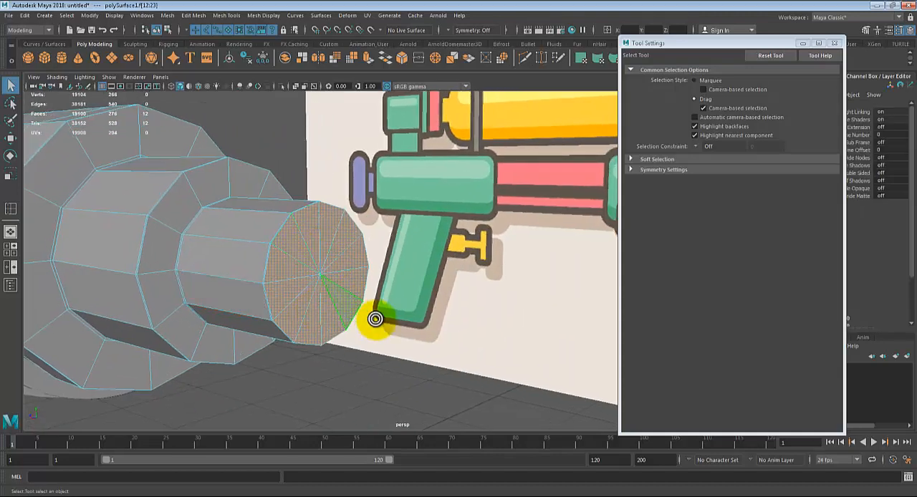
alt+drag(375, 318, 403, 331)
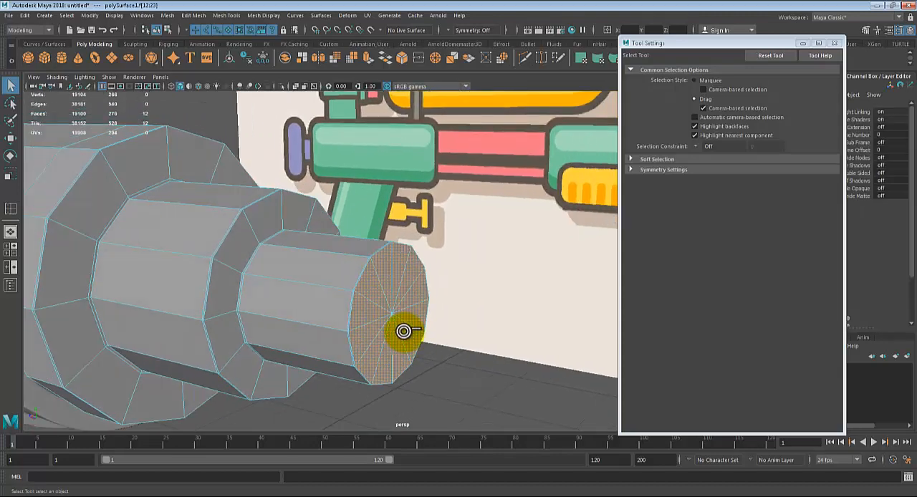
key(ctrl+e)
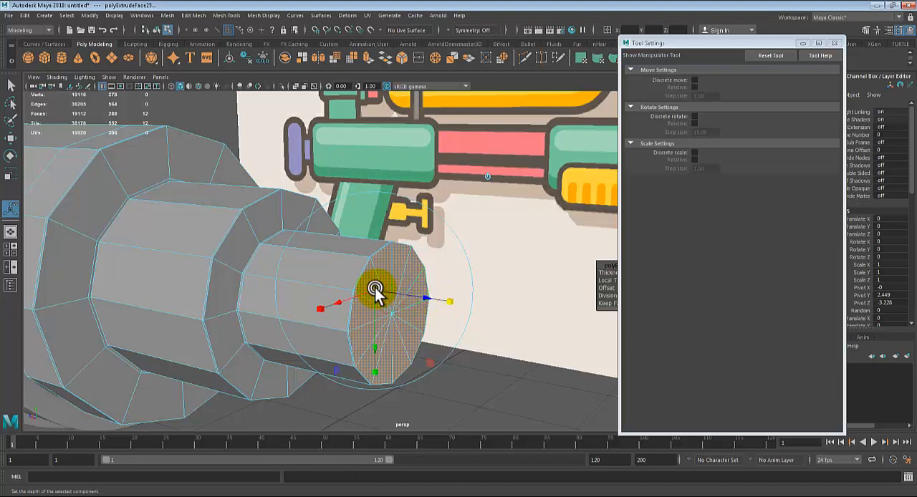
click(376, 288)
drag(376, 288, 348, 295)
Step: Extrude the inset muzzle faces slightly inward and again deeper to hollow the bore, then preview the barrel smoothed and deselect it
key(ctrl+e)
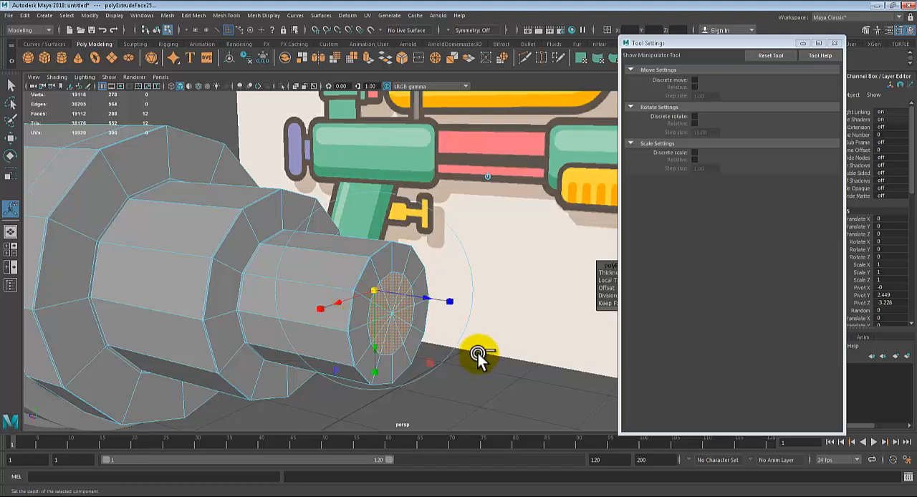
drag(432, 310, 429, 308)
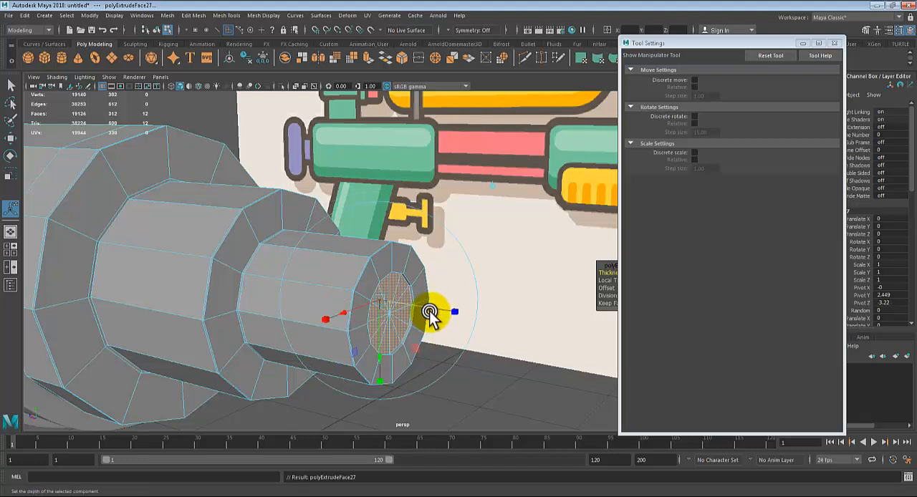
drag(428, 313, 388, 302)
key(3)
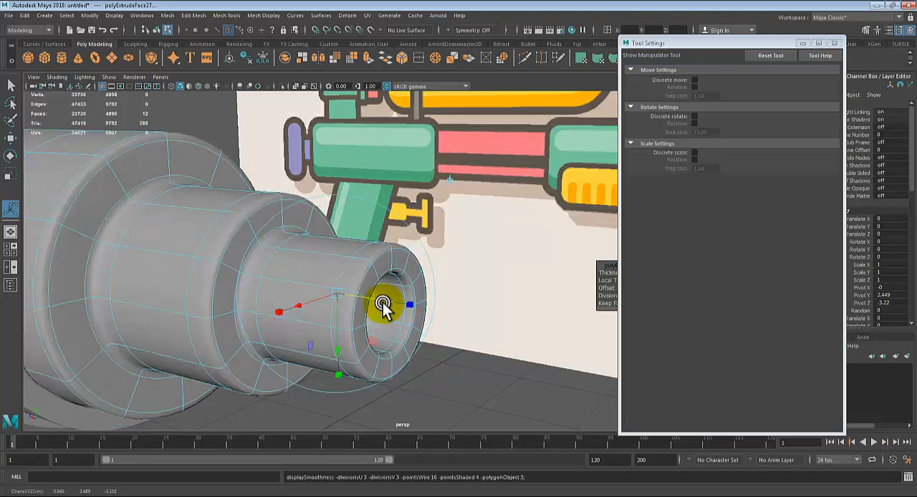
right_drag(317, 253, 368, 228)
click(456, 365)
scroll(449, 355, down, 4)
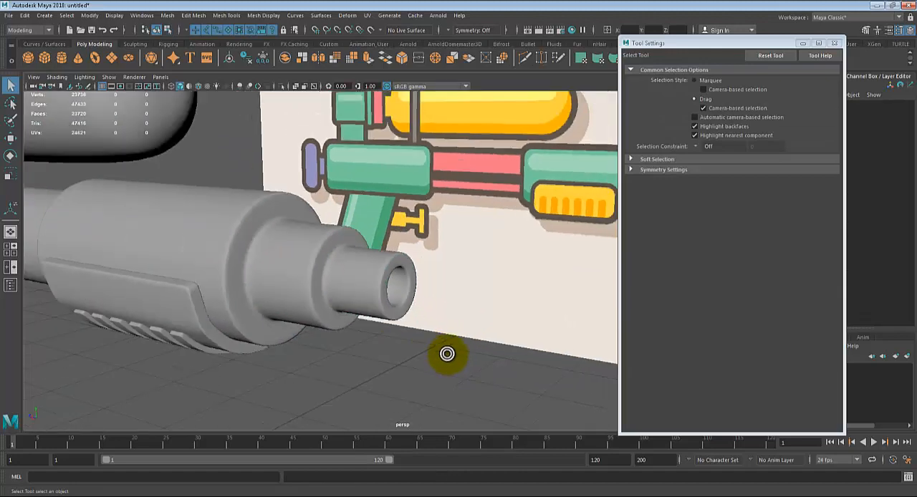
Step: Examine the smoothed water gun from the muzzle, side and rear against the reference image
mouse_move(449, 343)
alt+mouse_down()
mouse_move(423, 343)
mouse_move(472, 331)
mouse_move(237, 309)
mouse_move(454, 343)
alt+mouse_up()
scroll(397, 352, up, 2)
scroll(438, 354, up, 3)
mouse_move(397, 352)
alt+middle_down()
mouse_move(438, 354)
mouse_move(406, 355)
alt+middle_up()
scroll(430, 354, down, 3)
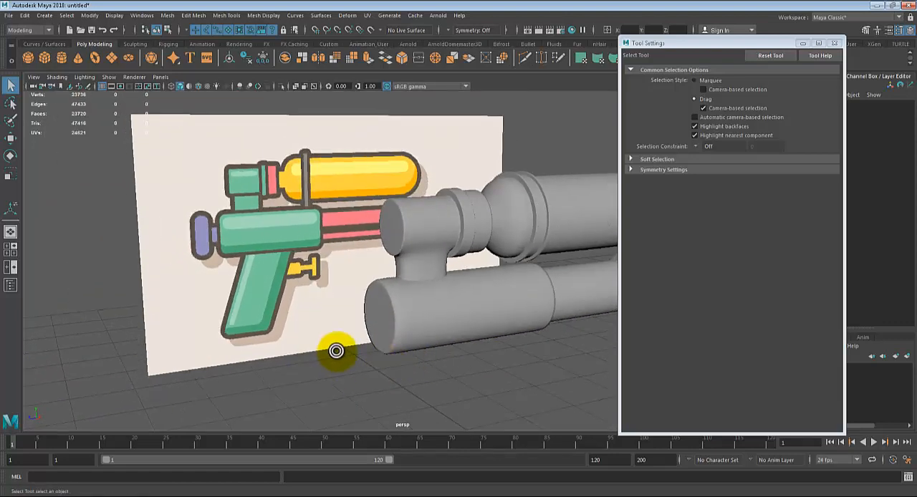
alt+drag(336, 351, 299, 311)
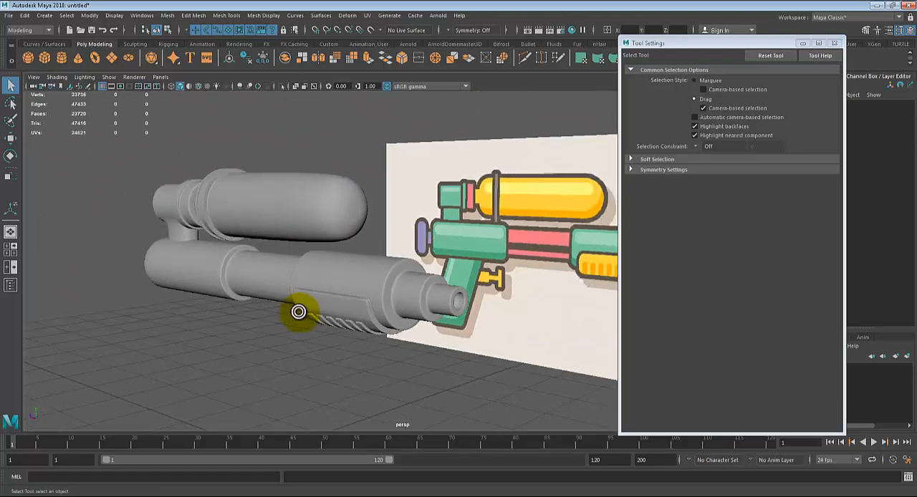
alt+drag(202, 300, 247, 305)
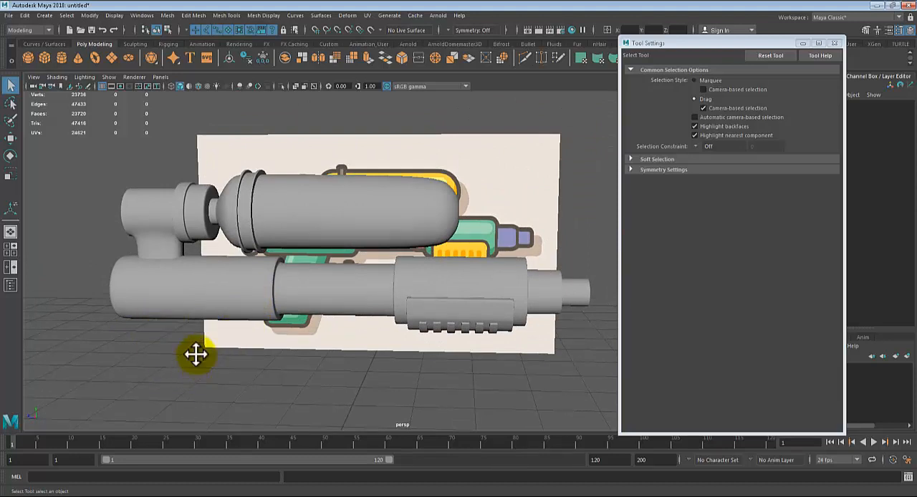
alt+drag(195, 354, 310, 358)
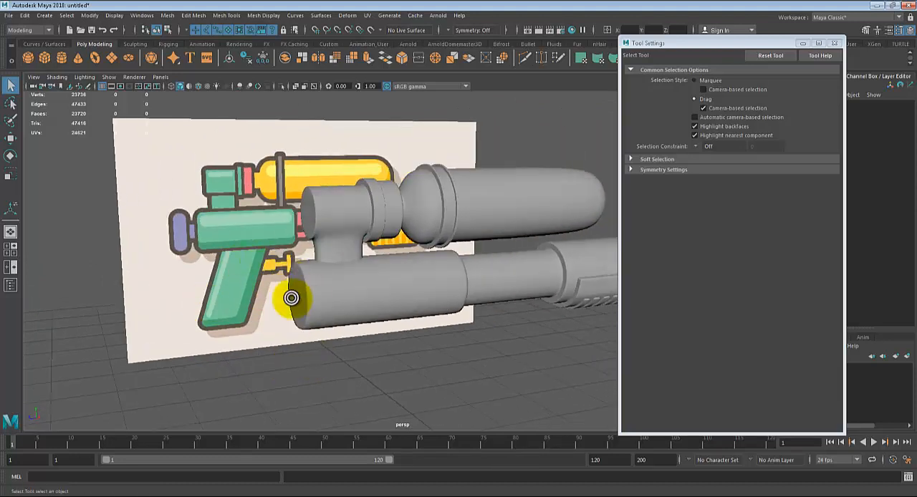
alt+drag(339, 265, 319, 293)
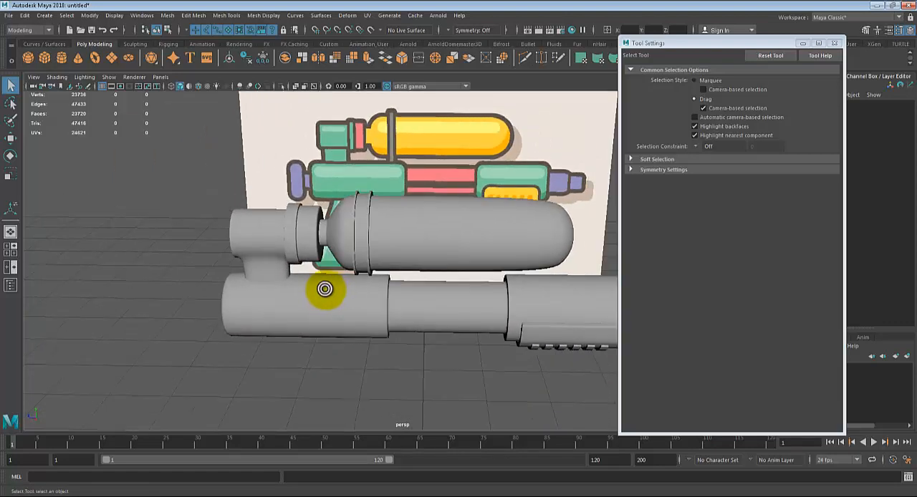
click(777, 495)
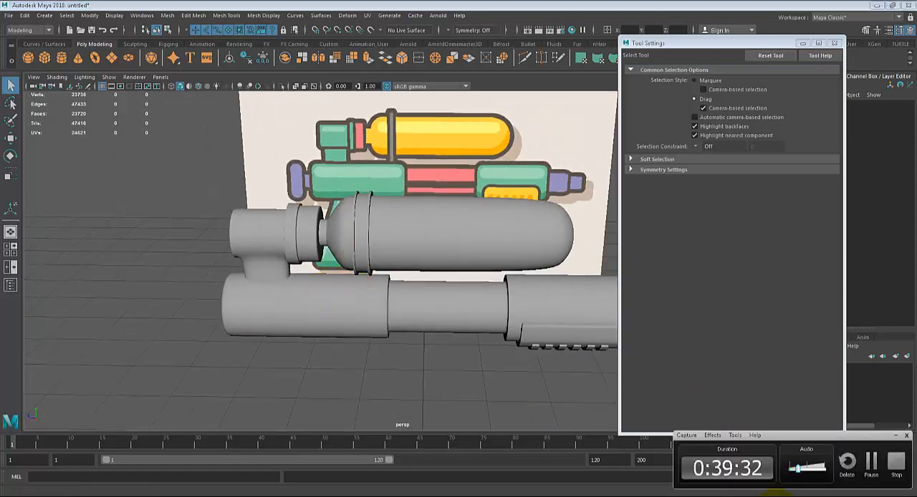
click(870, 464)
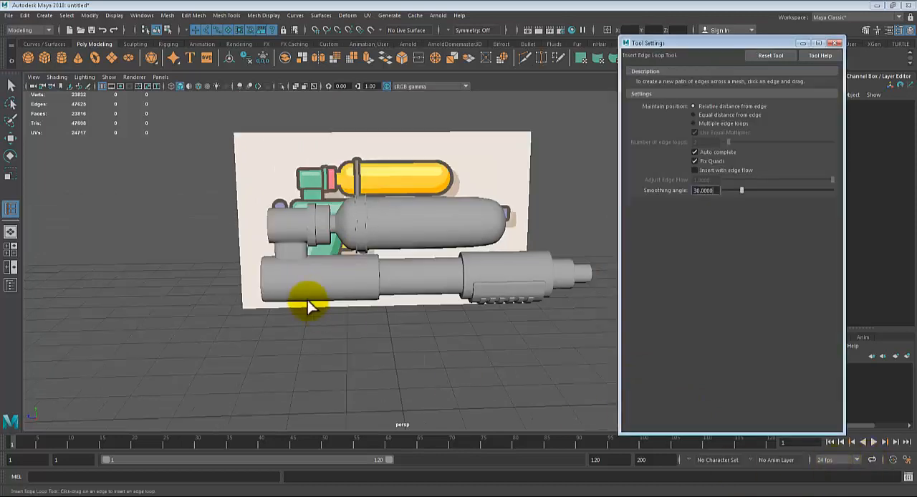
Step: Close the tool settings and switch to the full-size side view with the whole reference gun in frame
alt+drag(303, 303, 411, 309)
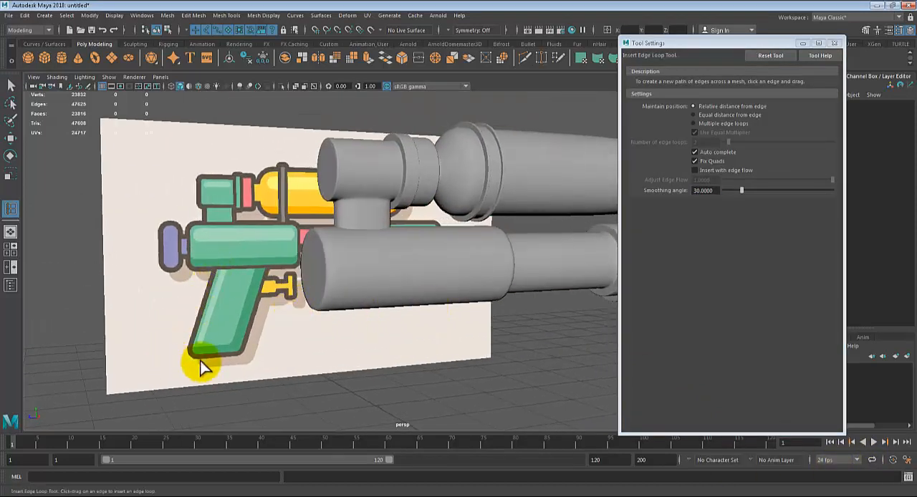
alt+drag(290, 297, 300, 306)
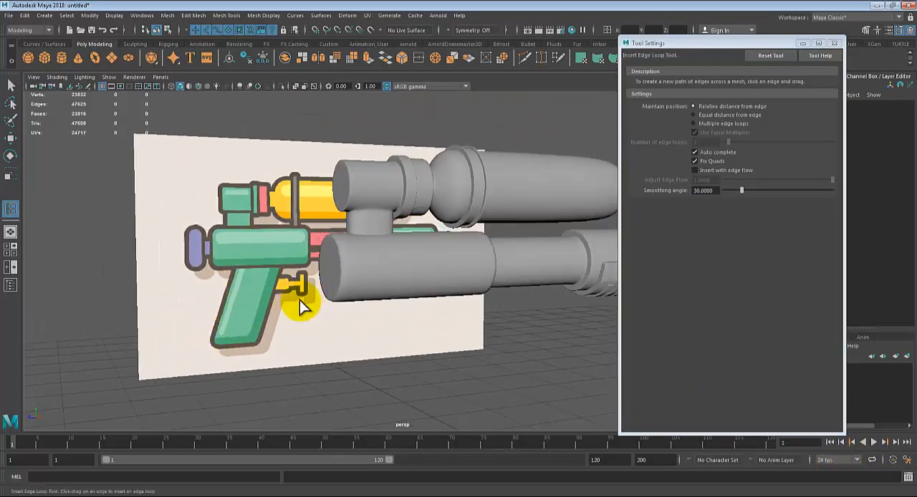
click(835, 44)
alt+drag(375, 299, 343, 311)
key(space)
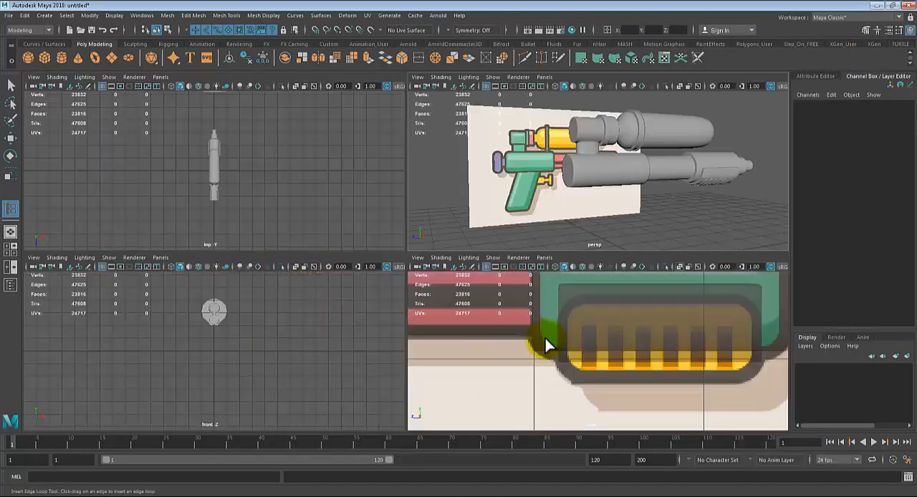
key(space)
alt+middle_drag(389, 358, 537, 352)
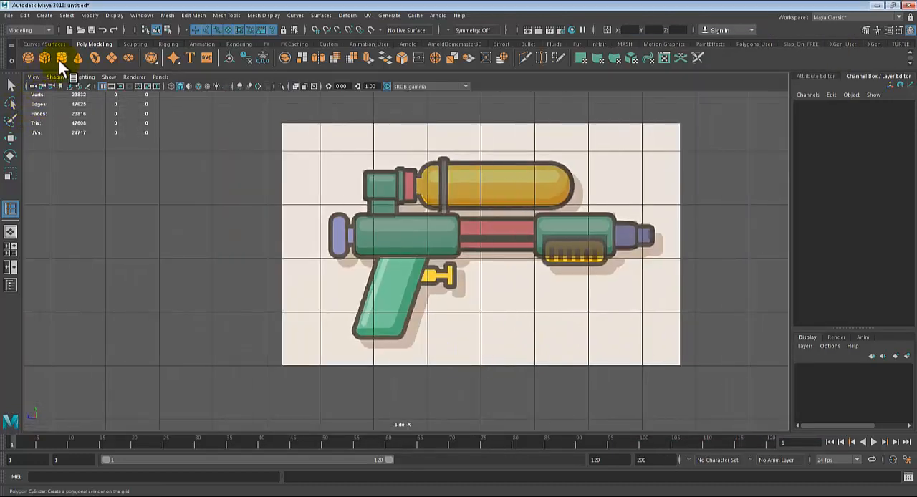
Step: Create a polygon cube and move it over the top of the pistol grip, to about Translate Y 1.56 and Z 1.4
key(ctrl+z)
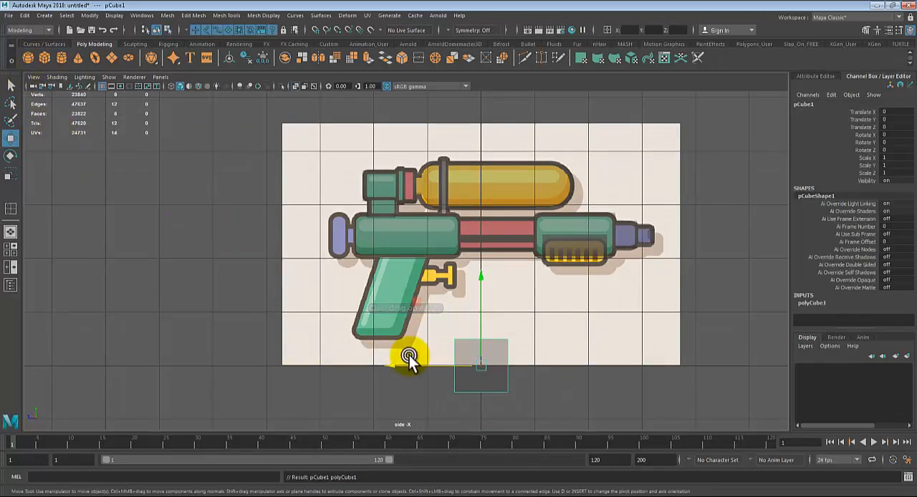
drag(482, 366, 409, 281)
scroll(409, 280, up, 5)
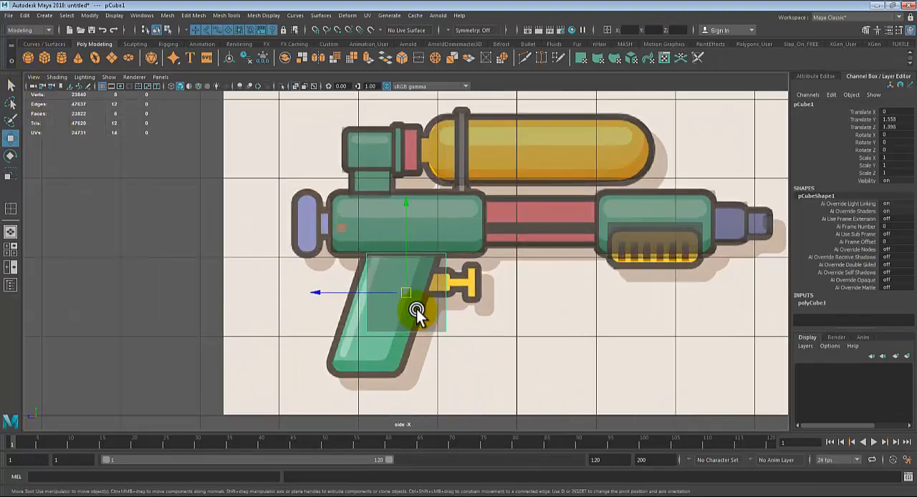
right_drag(411, 231, 382, 307)
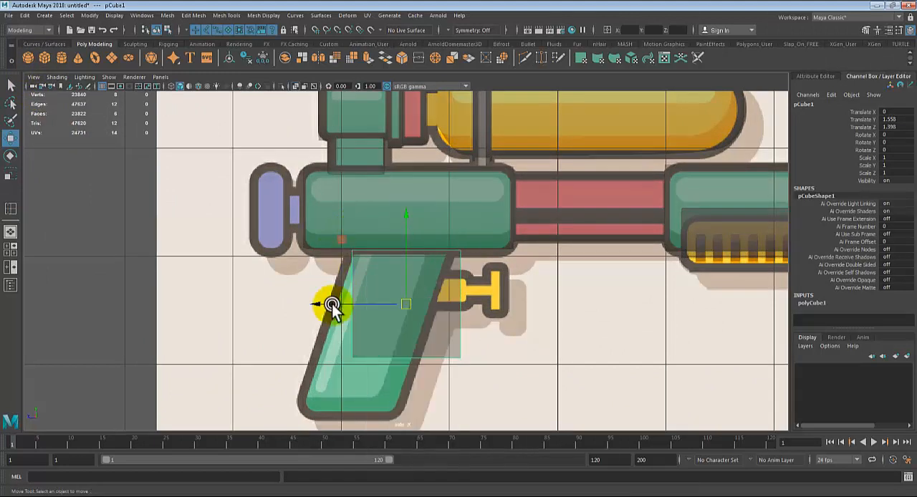
Step: Switch the grip cube to vertex editing and set the Select Tool's selection style to Marquee
drag(492, 308, 205, 375)
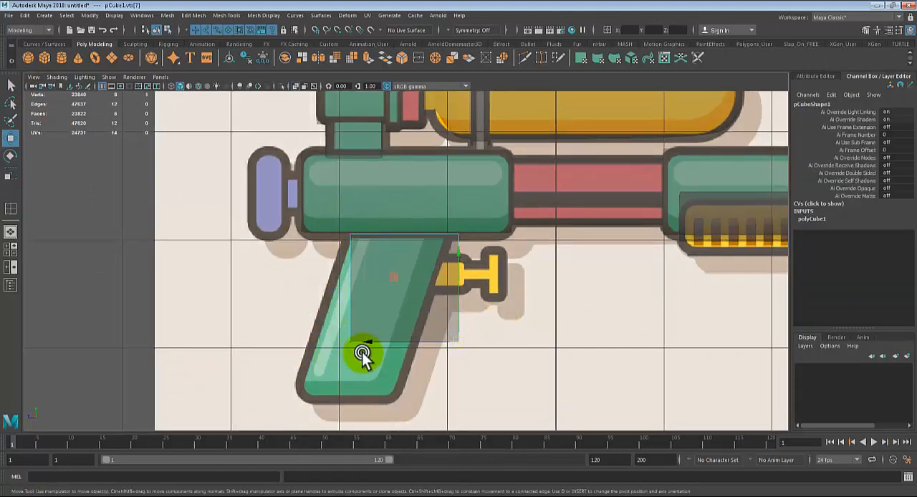
click(399, 372)
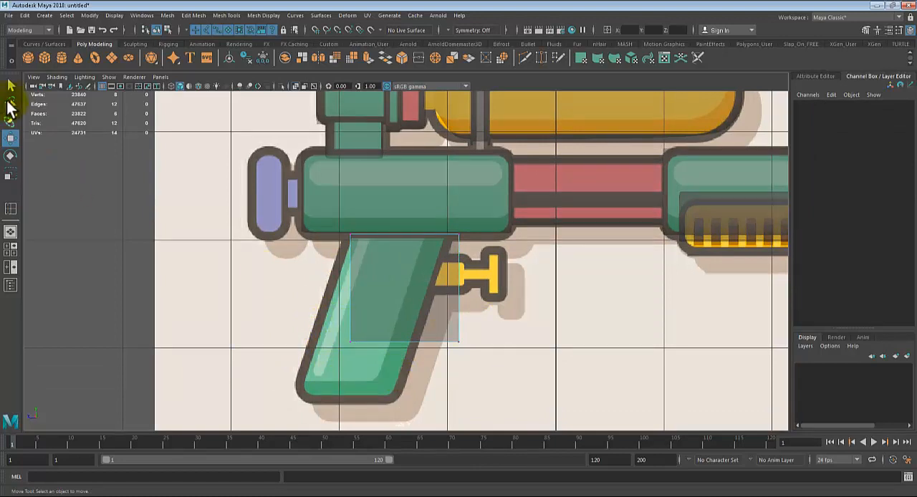
double_click(10, 88)
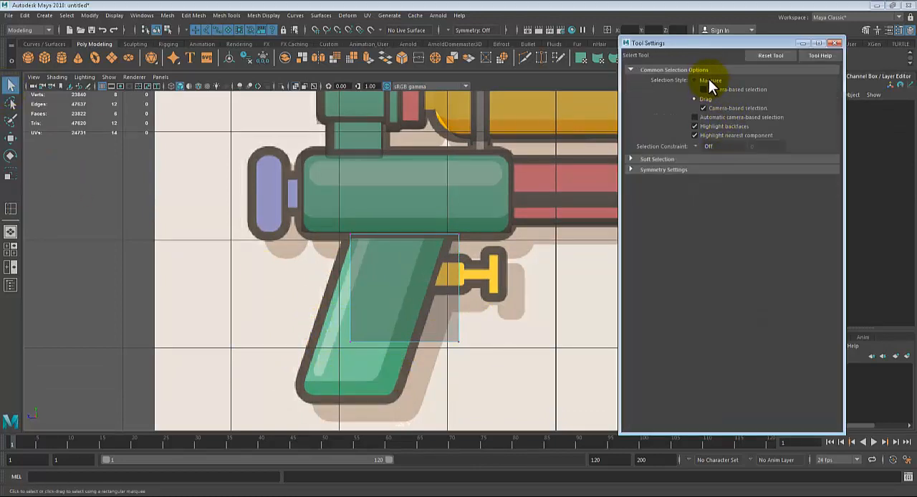
click(835, 43)
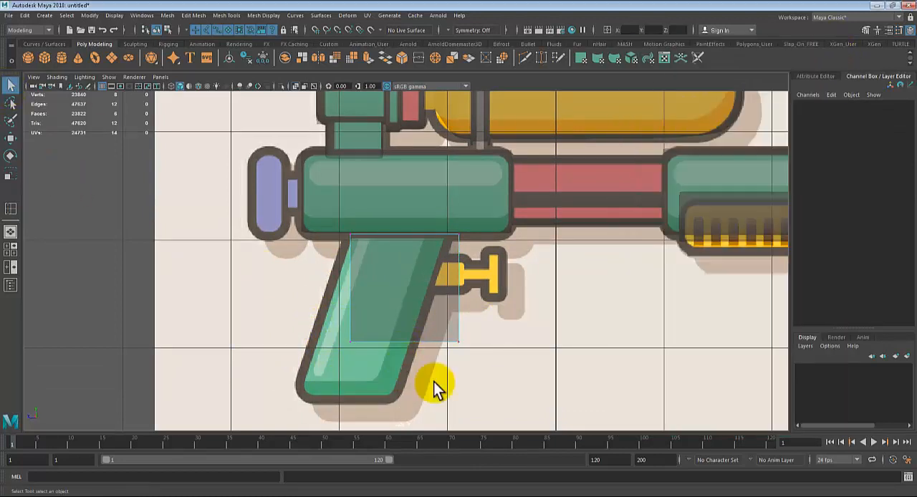
Step: Select the cube's four bottom vertices and move them down and back to the lower end of the reference grip
click(510, 376)
click(400, 336)
right_drag(410, 314, 352, 218)
drag(503, 373, 325, 328)
key(w)
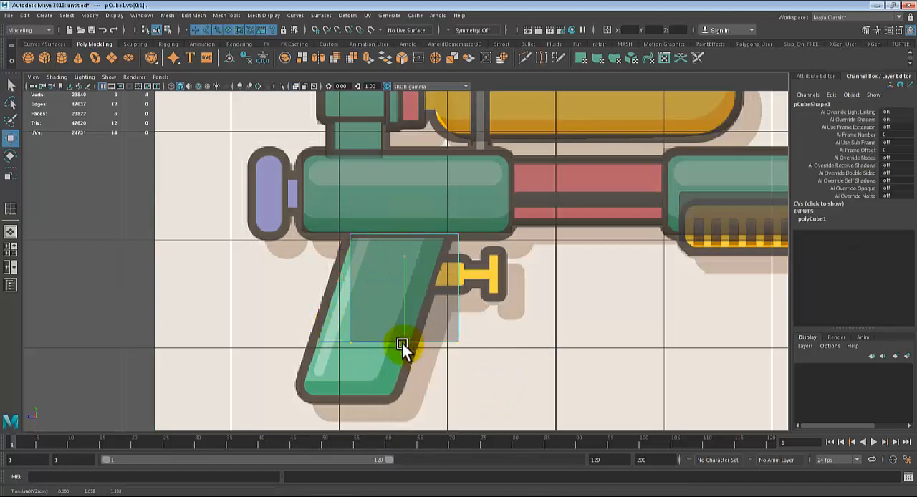
drag(402, 343, 348, 393)
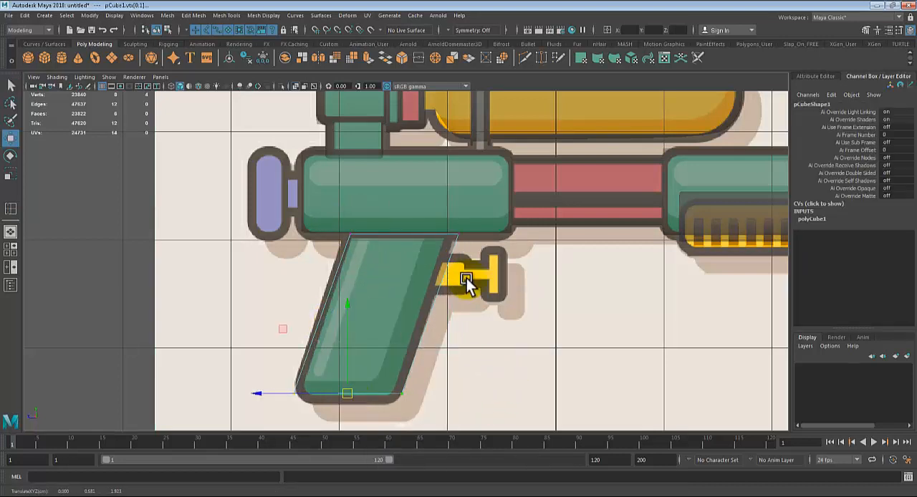
Step: Shift the cube's four front vertices slightly backward to match the front edge of the reference grip
drag(500, 211, 388, 408)
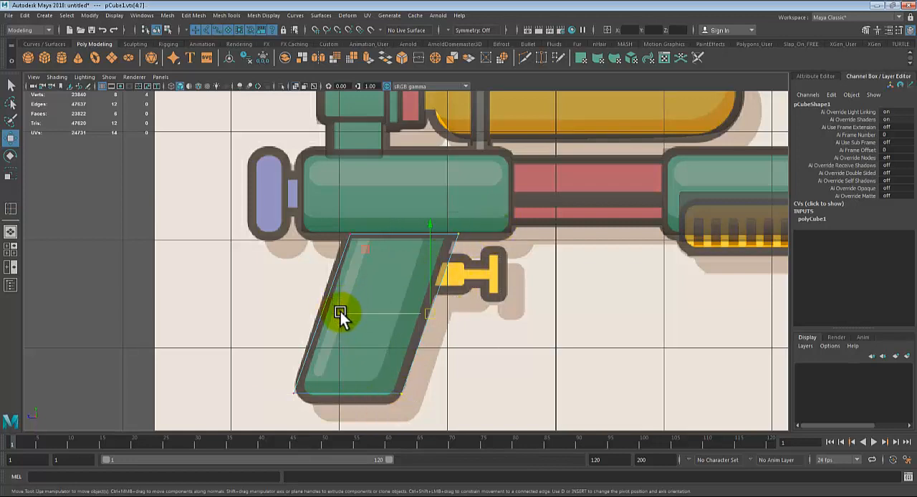
drag(340, 312, 336, 312)
key(q)
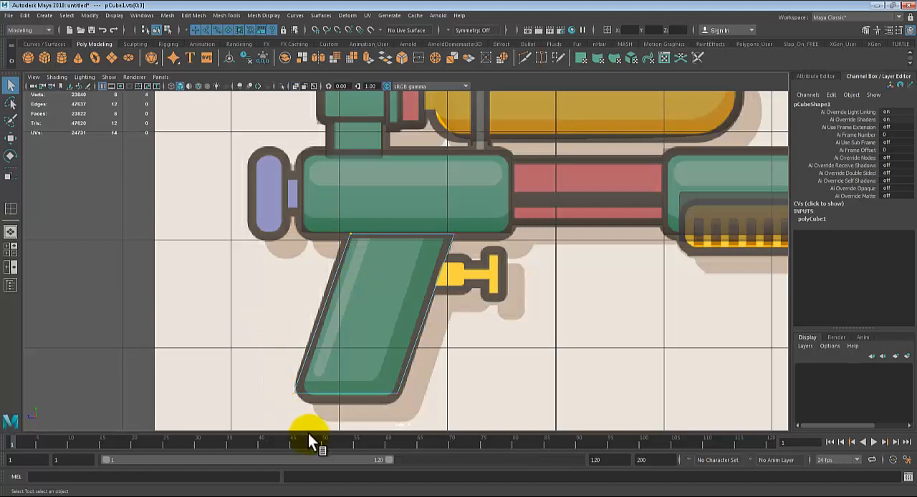
Step: Try moving a single upper front vertex of the grip inward and down, and undo that move
click(306, 208)
click(384, 289)
click(383, 287)
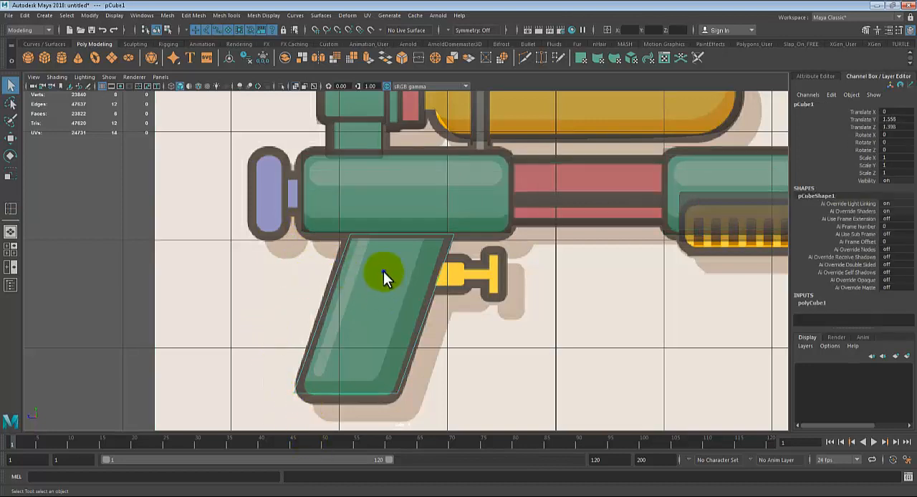
right_drag(383, 272, 323, 240)
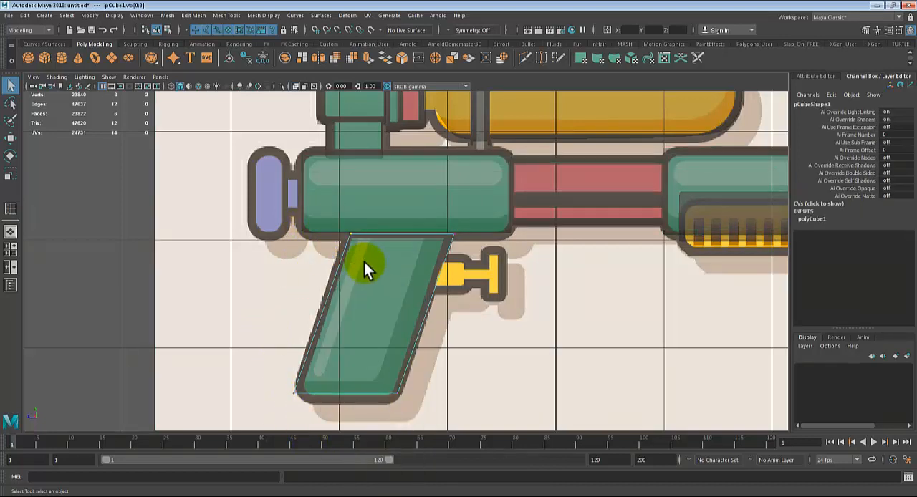
key(w)
click(446, 233)
drag(446, 233, 430, 244)
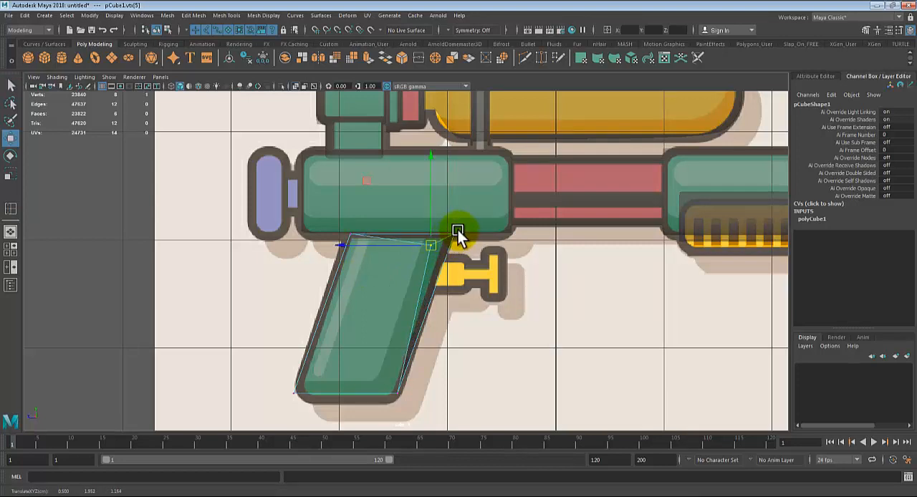
key(ctrl+z)
Step: Select the grip's four bottom vertices with a marquee and nudge them slightly down to the reference outline
drag(499, 209, 430, 246)
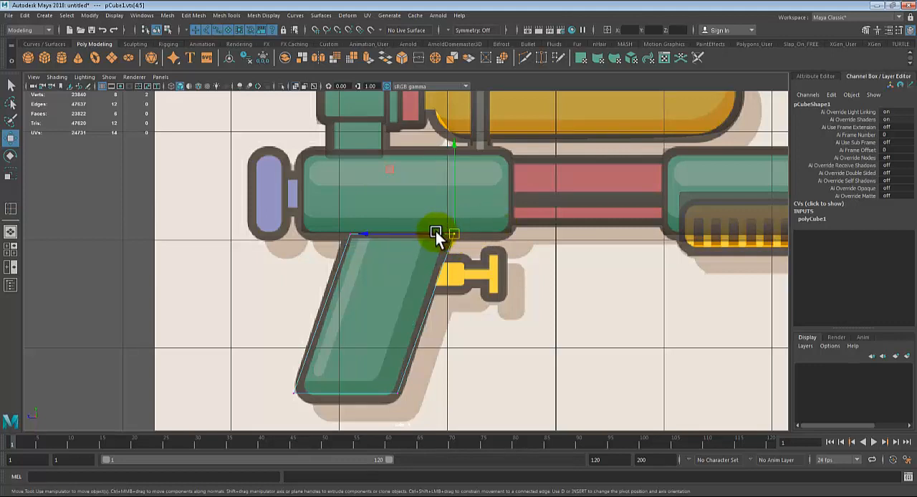
click(435, 232)
click(386, 325)
right_drag(386, 326, 341, 232)
drag(260, 362, 435, 465)
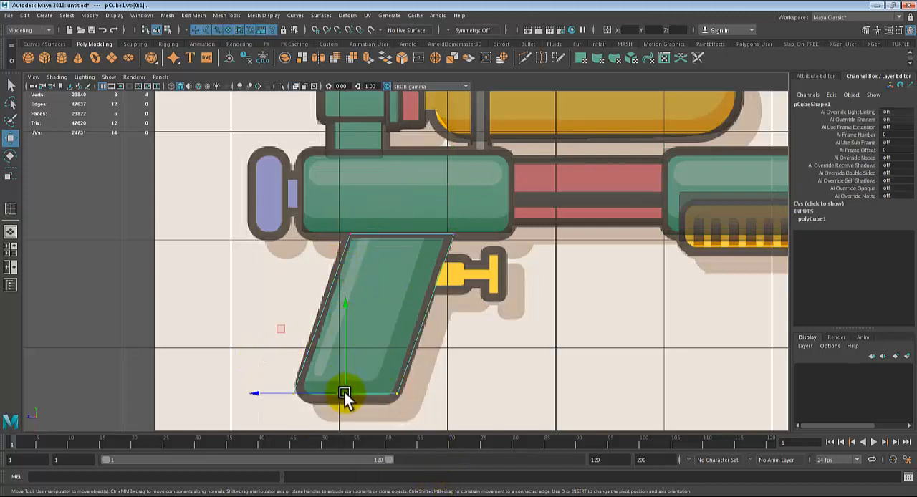
drag(344, 395, 346, 396)
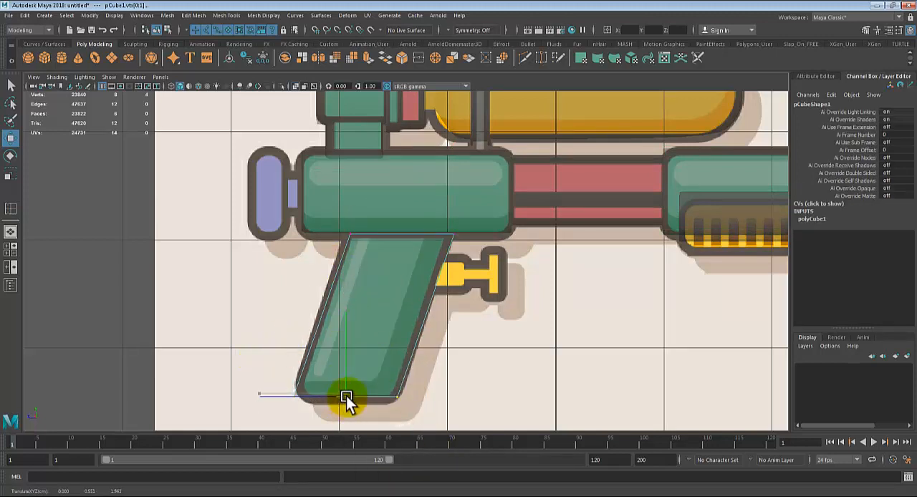
Step: Return to the perspective view, select the grip as an object and narrow it to about Scale X 0.41
scroll(346, 396, down, 3)
key(q)
key(space)
key(space)
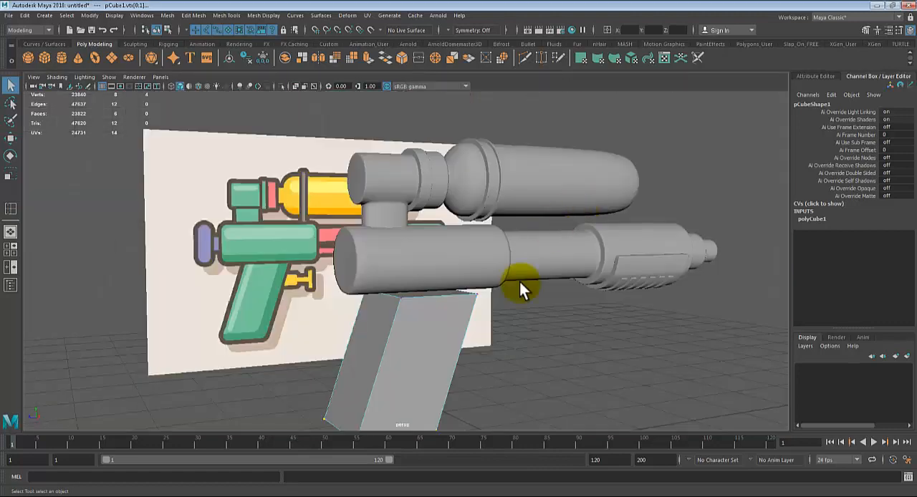
alt+drag(519, 283, 537, 307)
right_drag(537, 304, 595, 204)
click(530, 355)
alt+drag(532, 348, 538, 364)
key(r)
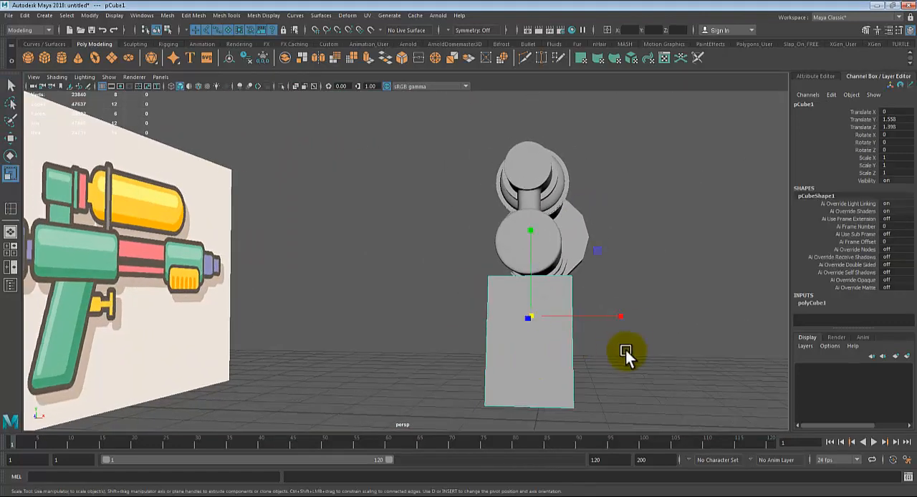
drag(625, 316, 573, 326)
Step: Raise the grip against the body to about Translate Y 1.65 and narrow it to Scale X 0.37
alt+drag(595, 360, 390, 287)
key(w)
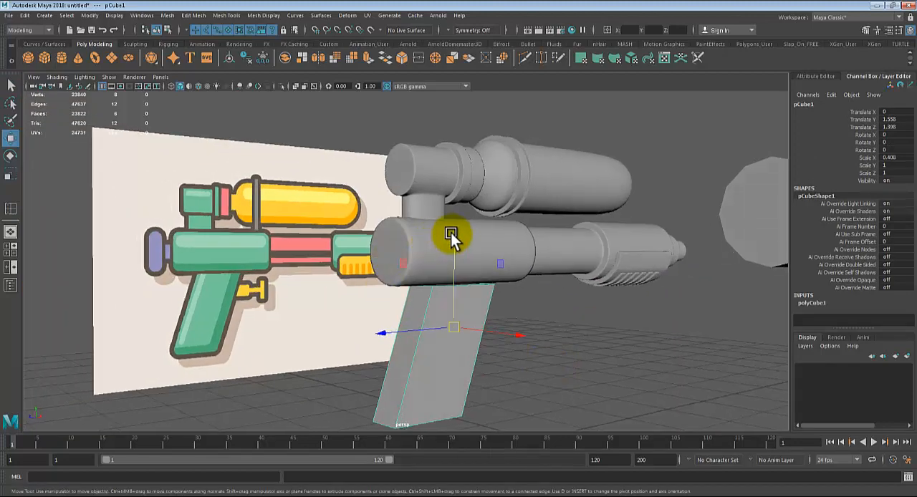
drag(454, 237, 456, 228)
key(r)
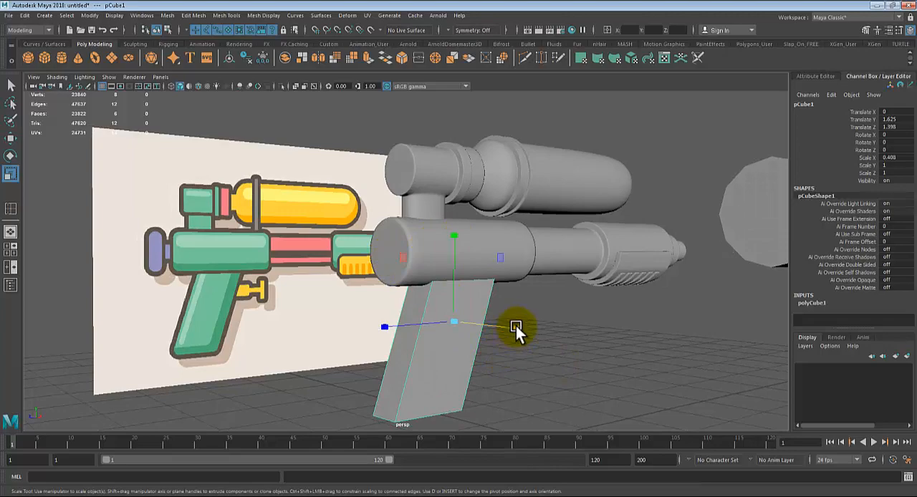
drag(516, 326, 265, 339)
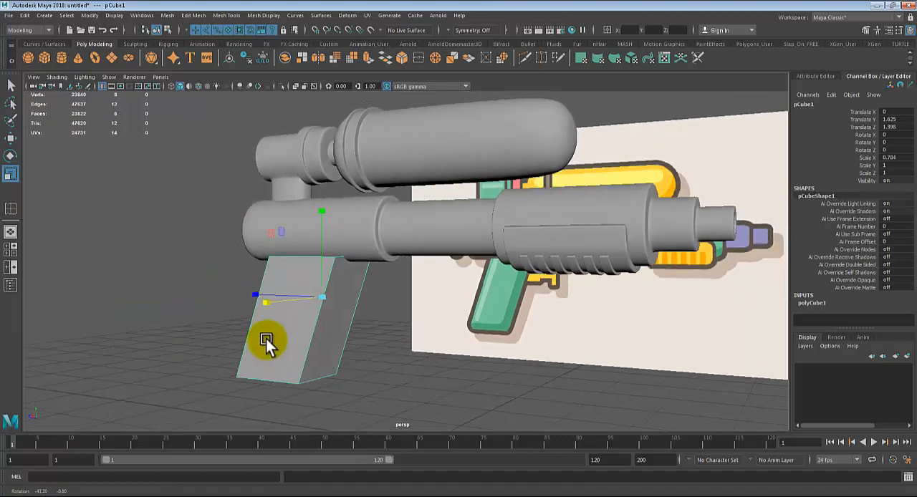
key(ctrl+z)
key(w)
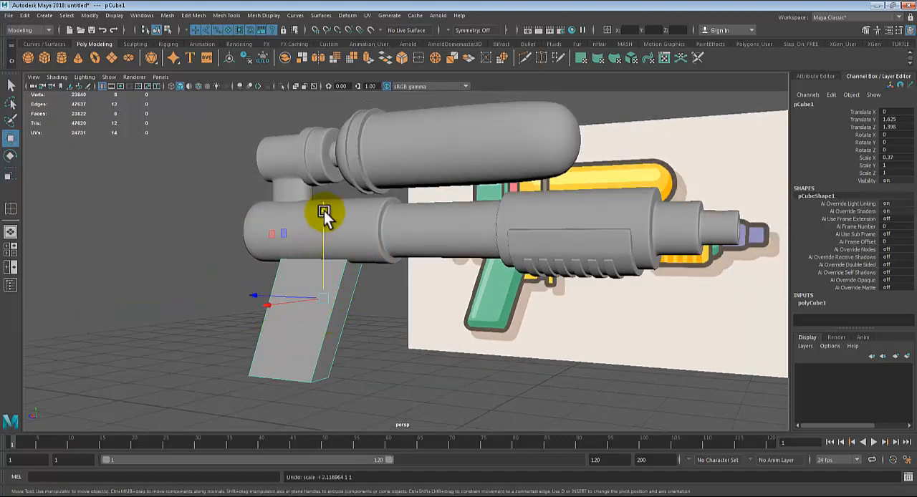
drag(324, 211, 434, 281)
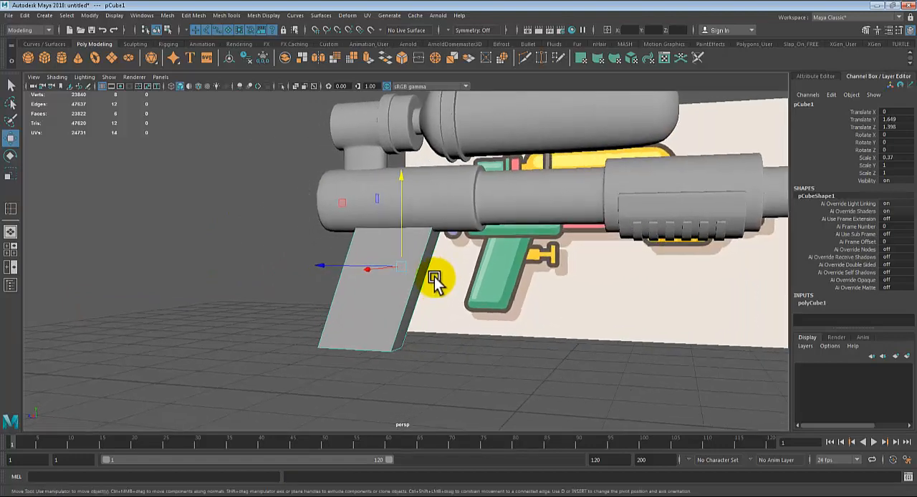
Step: Insert supporting edge loops close to the grip's front and back edges with Insert Edge Loop
scroll(430, 278, up, 3)
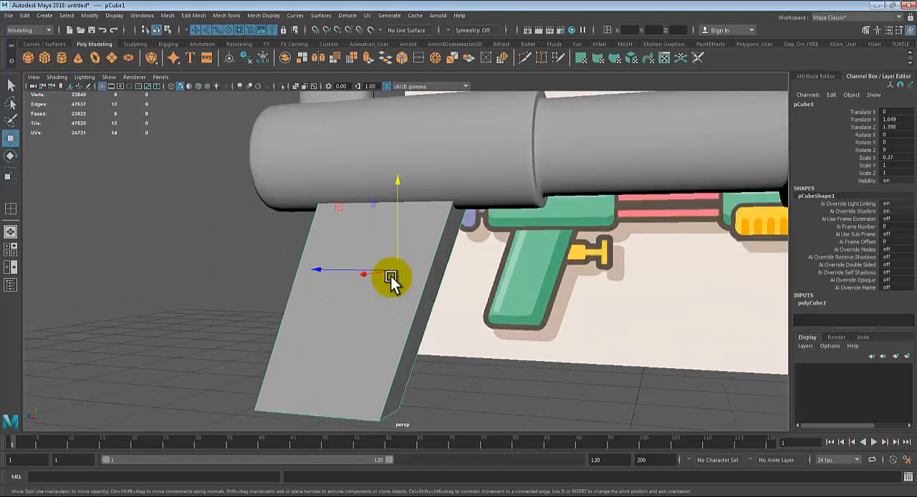
click(227, 15)
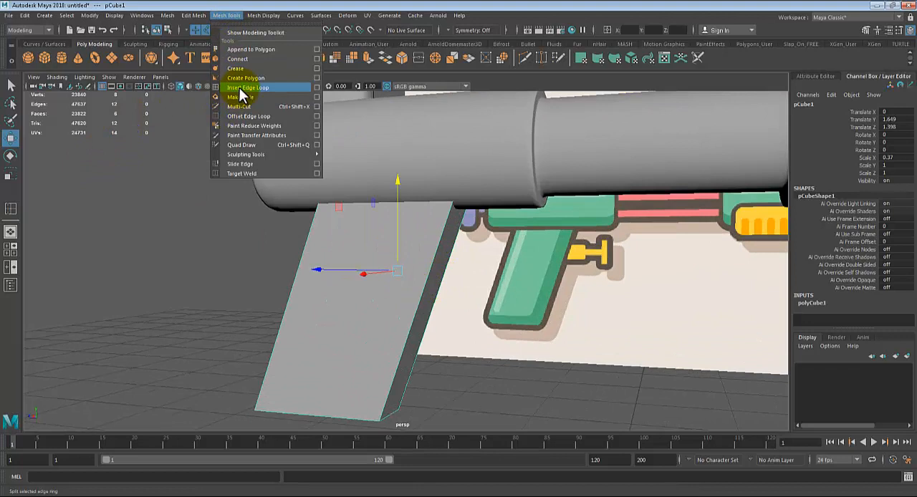
click(243, 86)
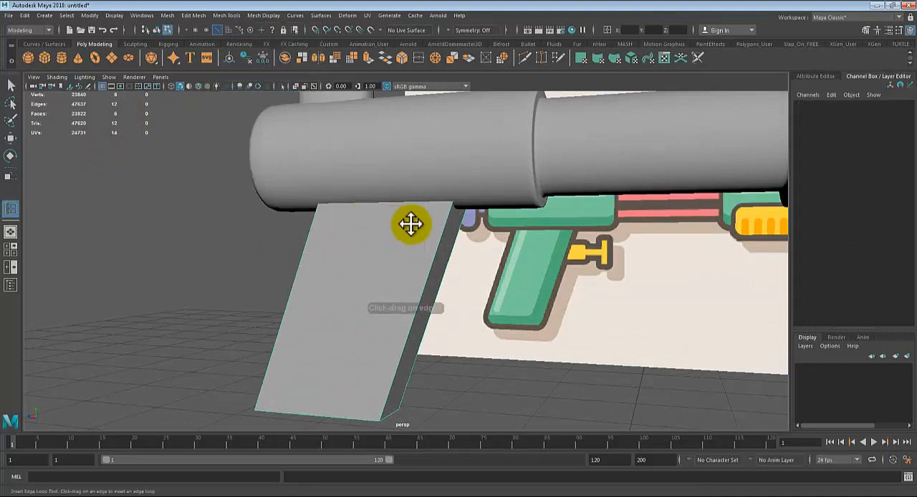
alt+middle_drag(411, 225, 449, 170)
alt+drag(449, 171, 462, 185)
alt+middle_drag(462, 184, 479, 136)
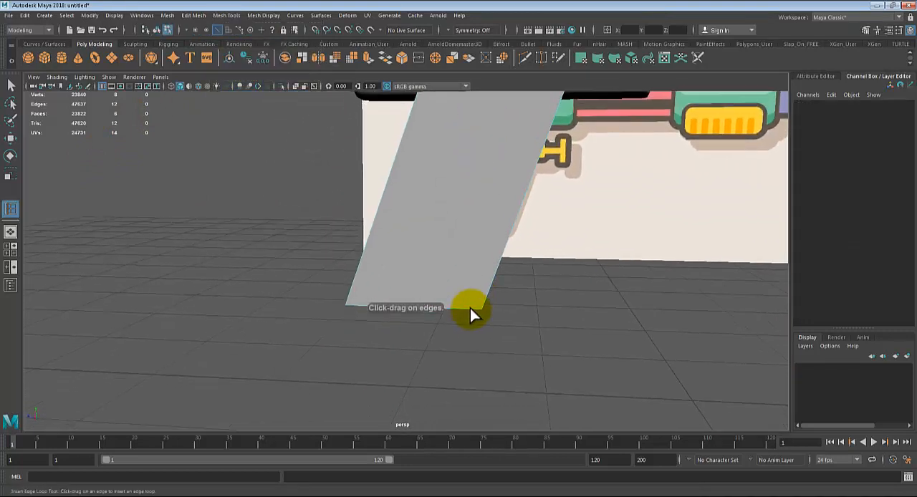
drag(469, 308, 480, 309)
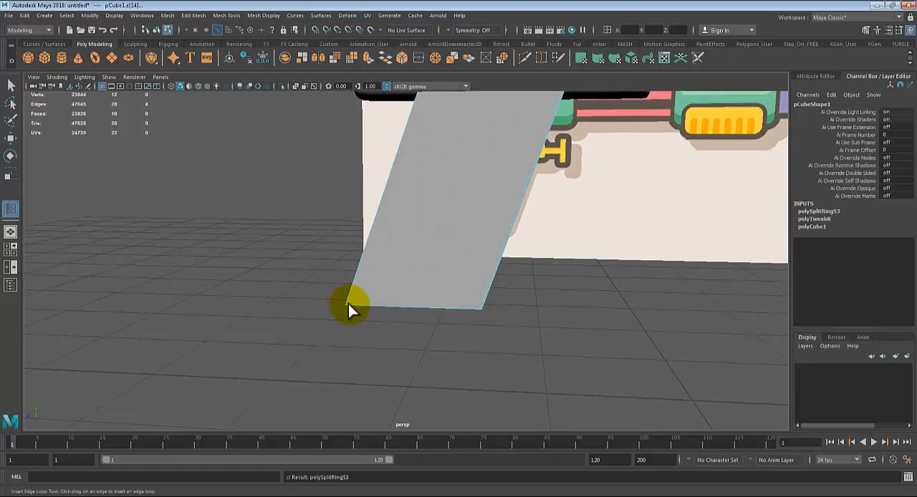
drag(348, 304, 348, 304)
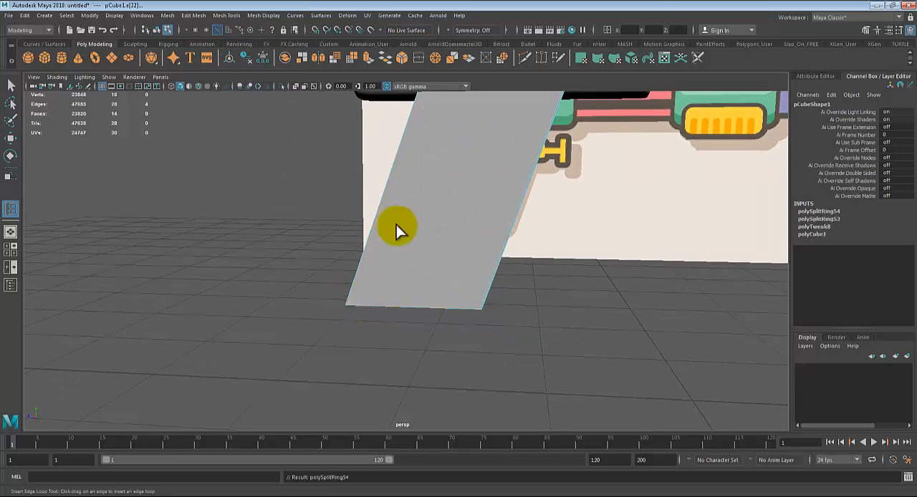
Step: Insert edge loops close to the grip's bottom and top ends and through the middle of its height and width
alt+middle_drag(396, 228, 426, 272)
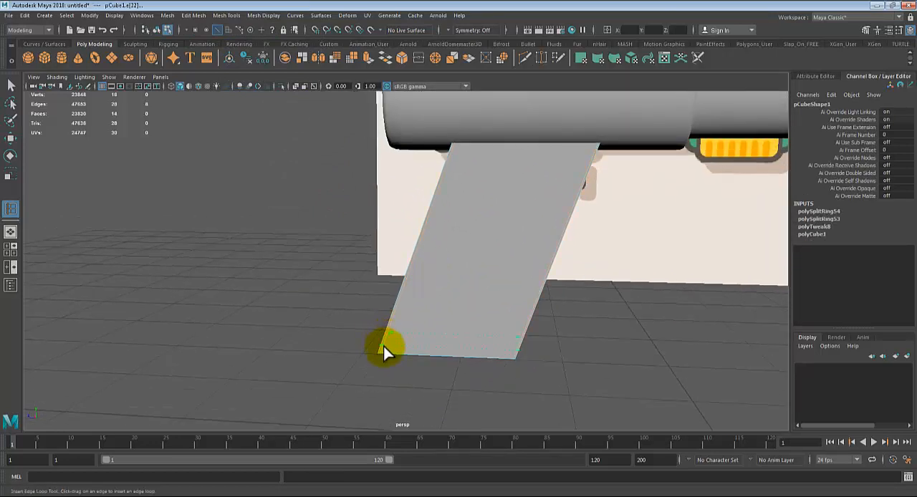
drag(381, 349, 381, 350)
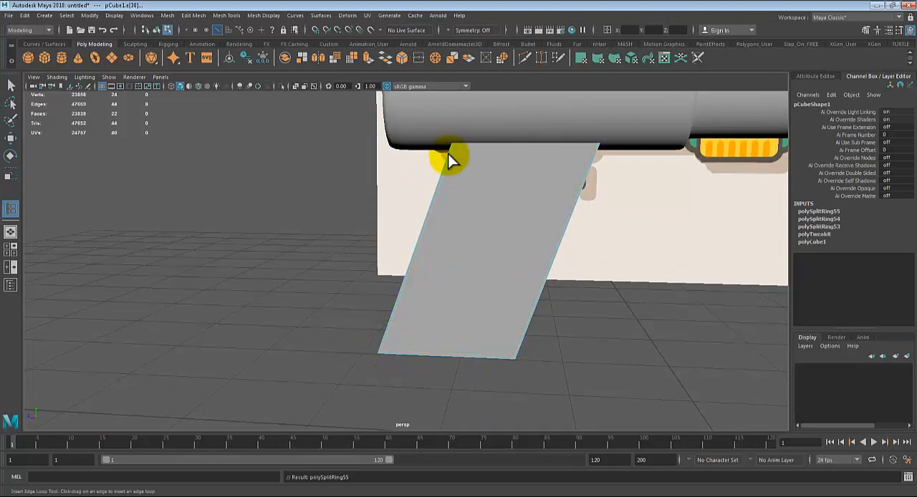
mouse_move(448, 154)
mouse_down()
mouse_move(452, 127)
mouse_move(456, 142)
mouse_up()
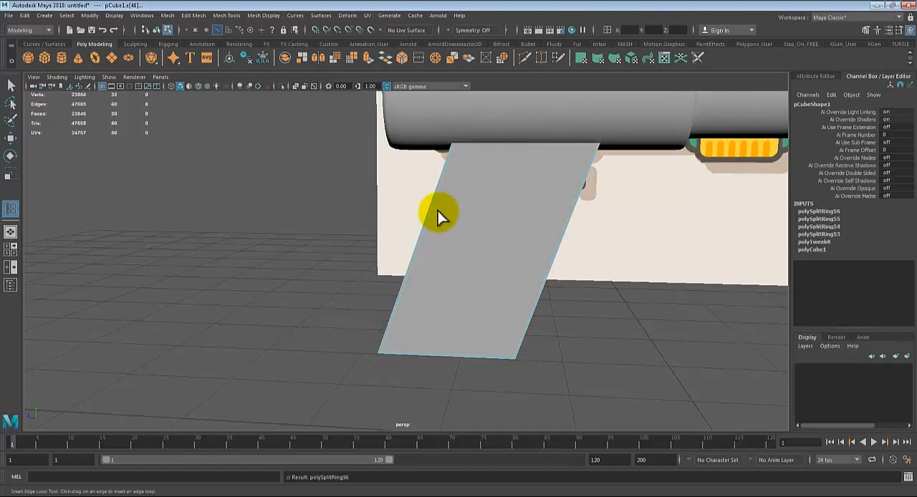
drag(432, 205, 425, 234)
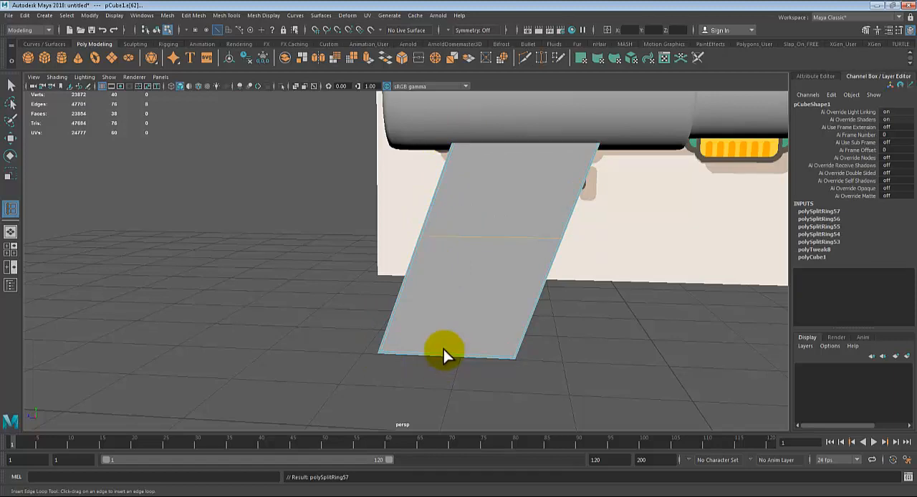
drag(445, 355, 447, 359)
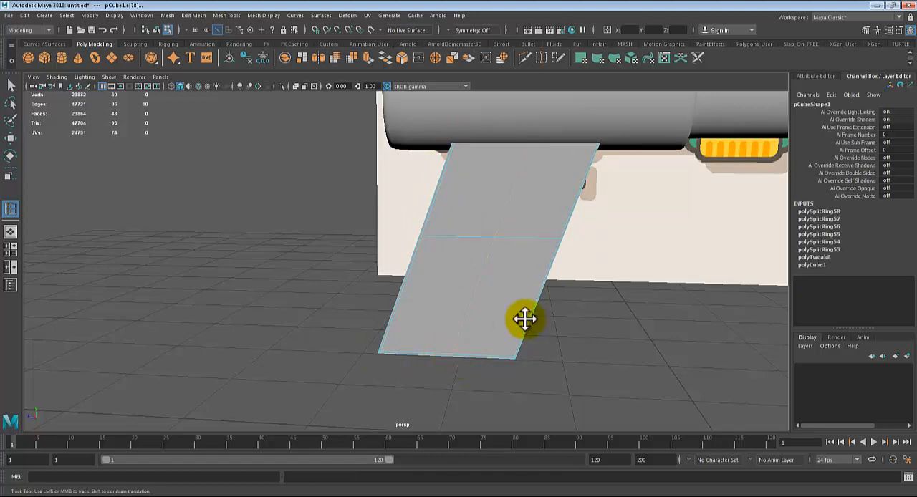
Step: Preview the grip smoothed, inspect its edges, and return it to the unsmoothed display with the selection tool active
key(3)
click(539, 231)
alt+drag(540, 230, 559, 326)
scroll(547, 329, up, 3)
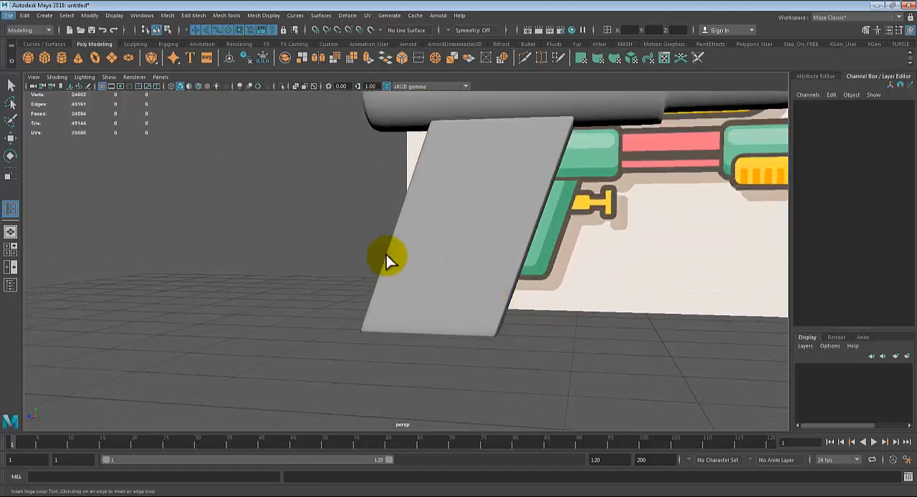
click(422, 243)
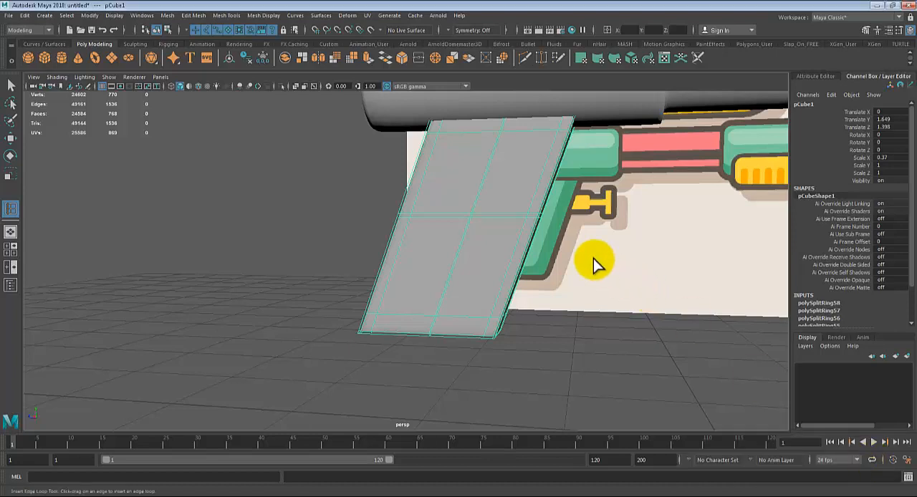
key(1)
key(q)
click(512, 199)
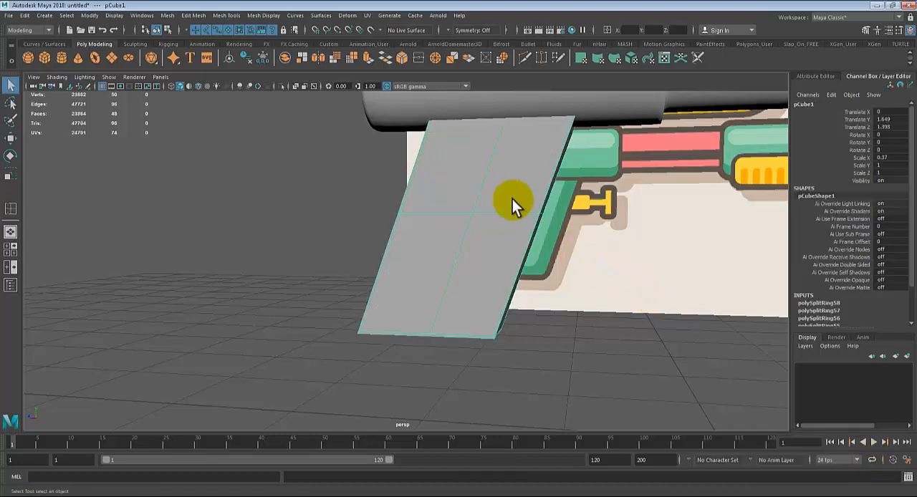
Step: Preview the grip smoothed, return it to unsmoothed display, and select the supporting edge loop near its front edge
scroll(512, 199, up, 5)
key(3)
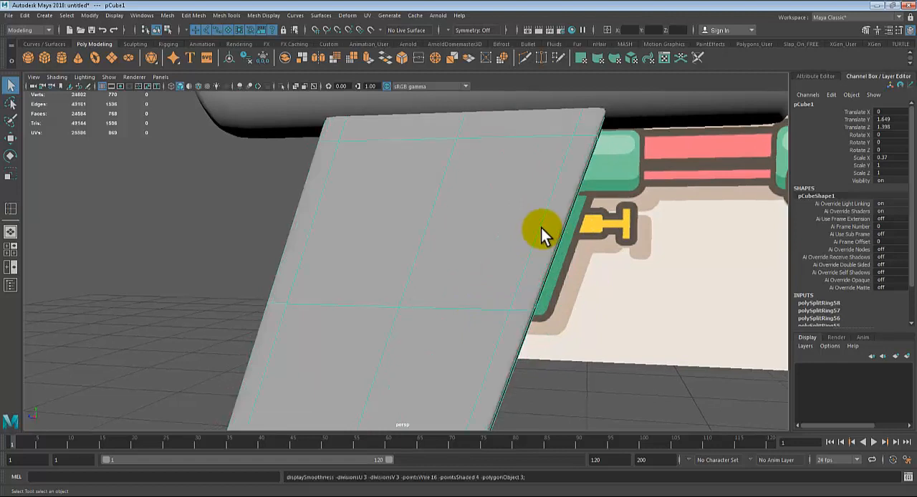
key(1)
click(656, 400)
click(522, 285)
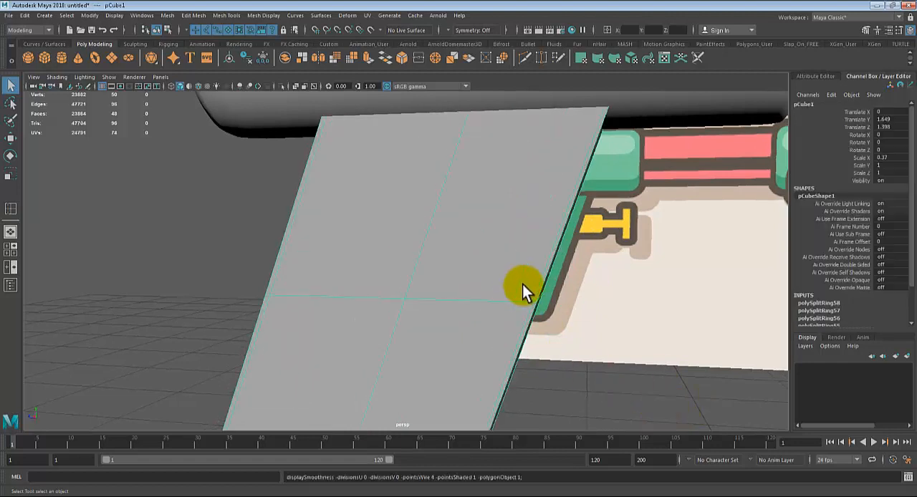
right_drag(538, 229, 545, 207)
click(553, 225)
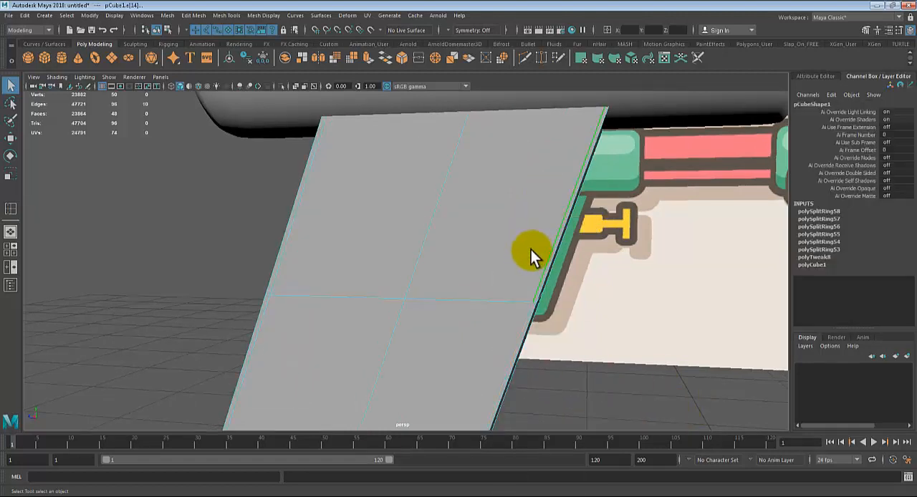
click(567, 380)
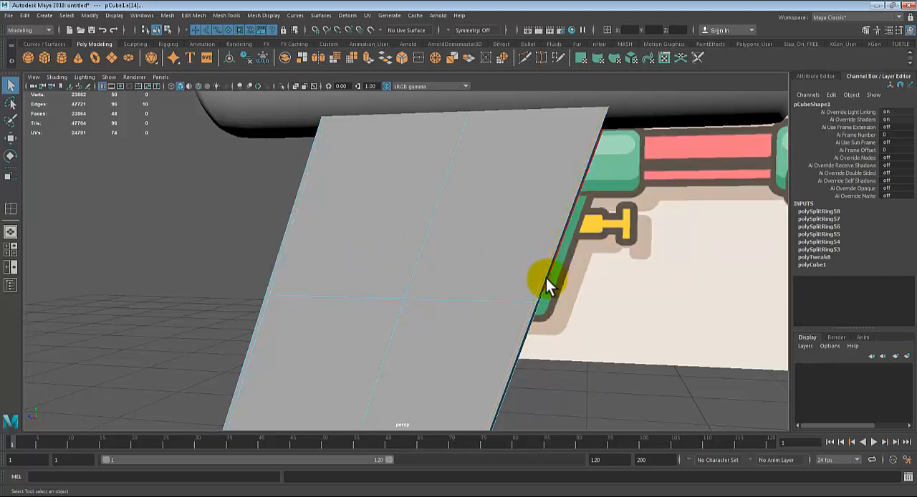
click(599, 371)
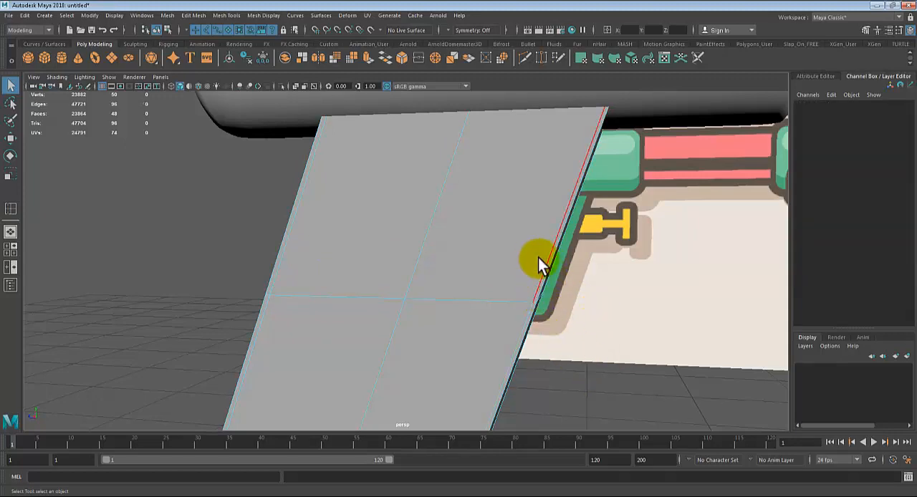
click(547, 259)
alt+drag(547, 258, 141, 322)
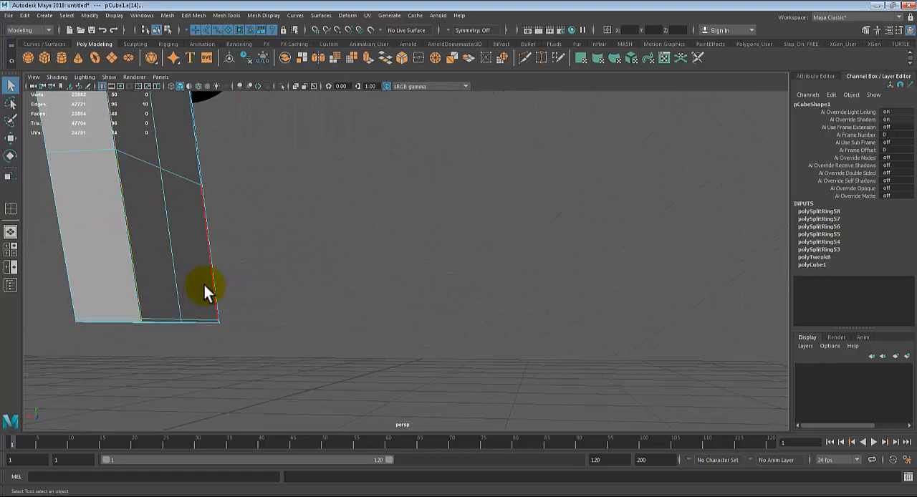
alt+drag(213, 290, 231, 205)
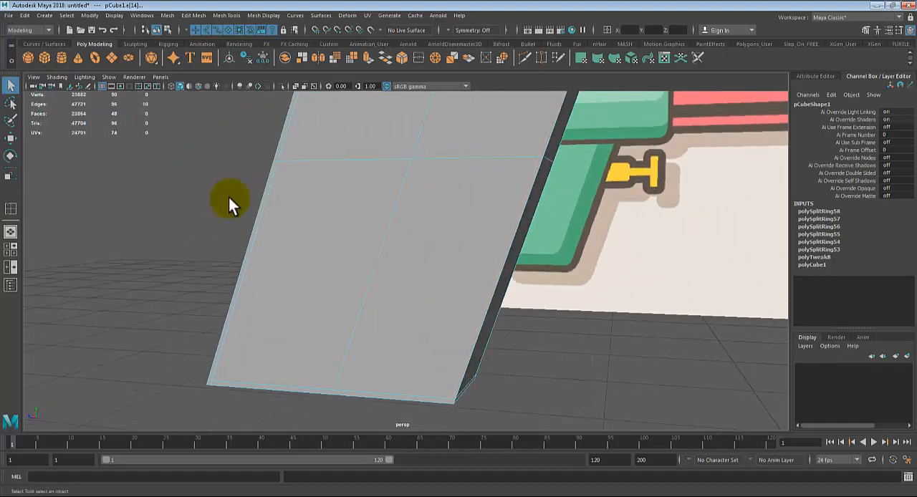
Step: Slide the grip's front and back supporting edge loops farther inward from the edges with Slide Edge
click(194, 16)
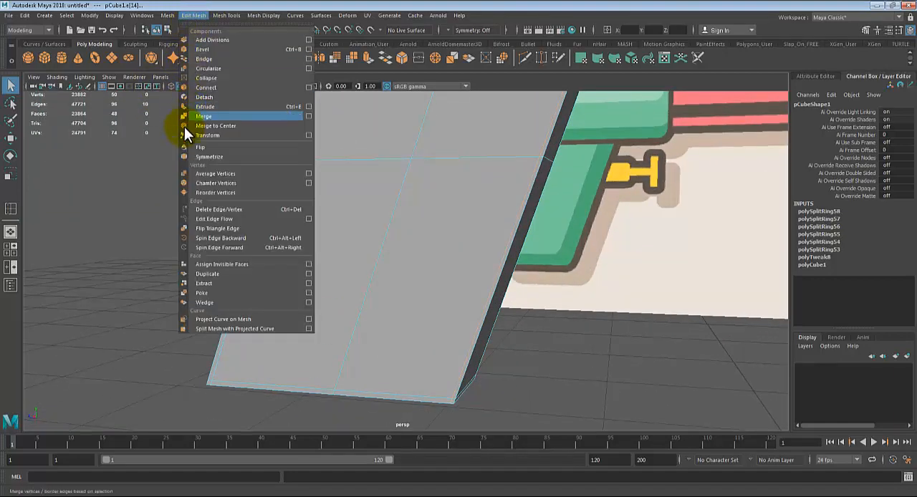
mouse_move(228, 15)
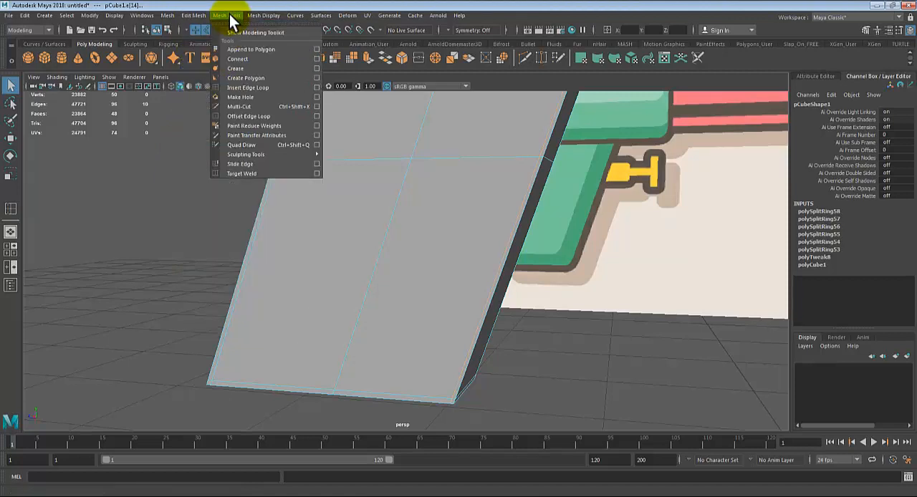
click(252, 164)
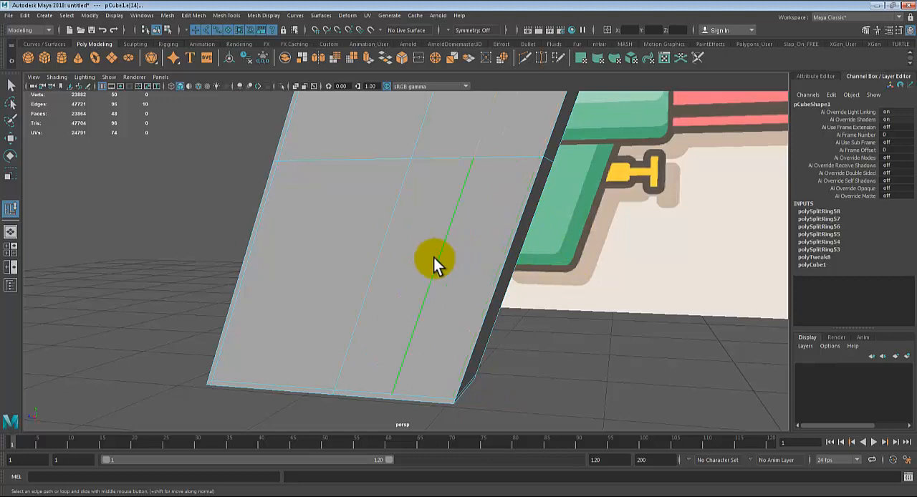
scroll(458, 261, up, 5)
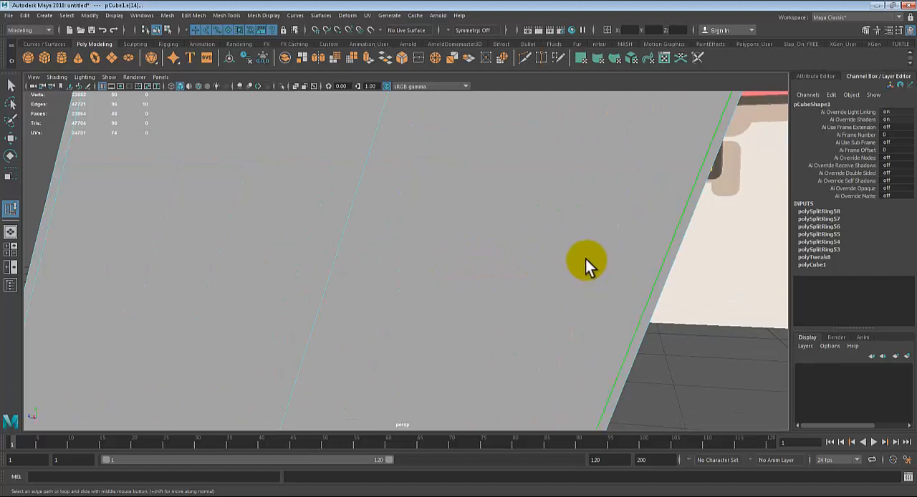
alt+middle_drag(585, 260, 508, 257)
alt+right_drag(513, 258, 582, 261)
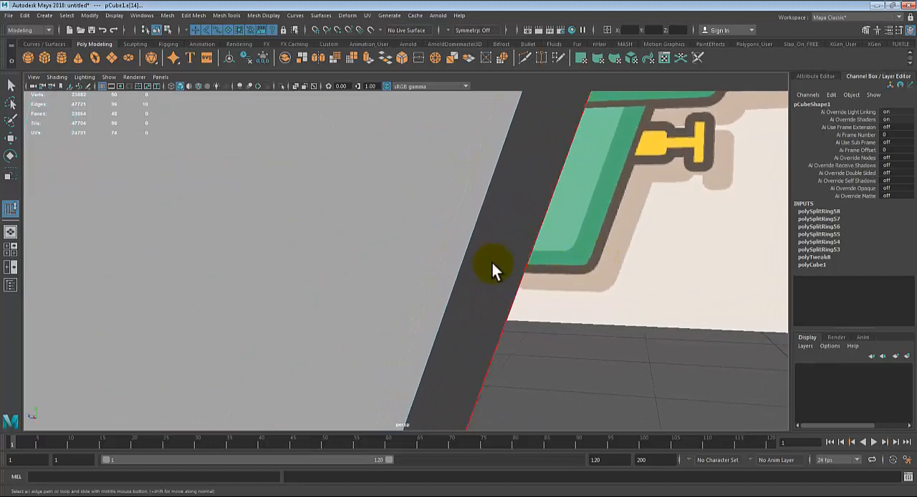
alt+right_drag(467, 244, 452, 252)
alt+drag(452, 251, 563, 333)
alt+middle_drag(432, 257, 522, 238)
double_click(466, 235)
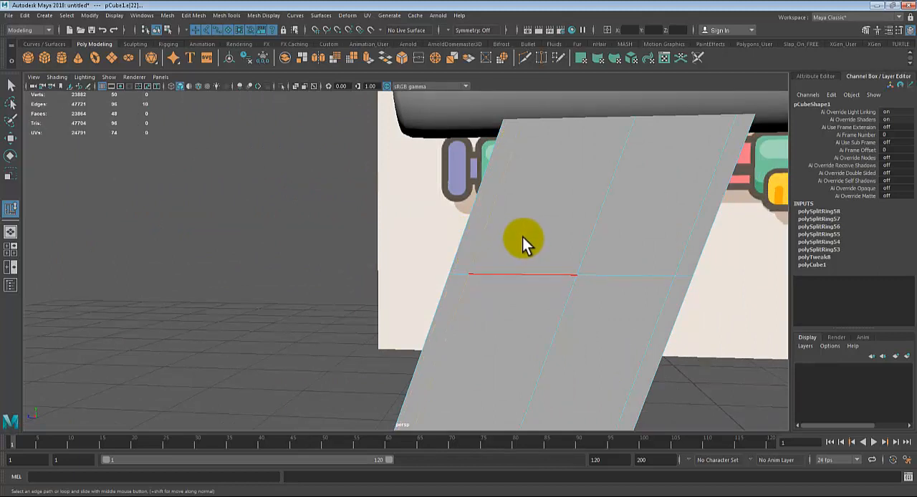
Step: Examine the roundness of the grip's front and back edges from several angles, comparing smoothed and unsmoothed display
key(3)
right_drag(552, 207, 586, 191)
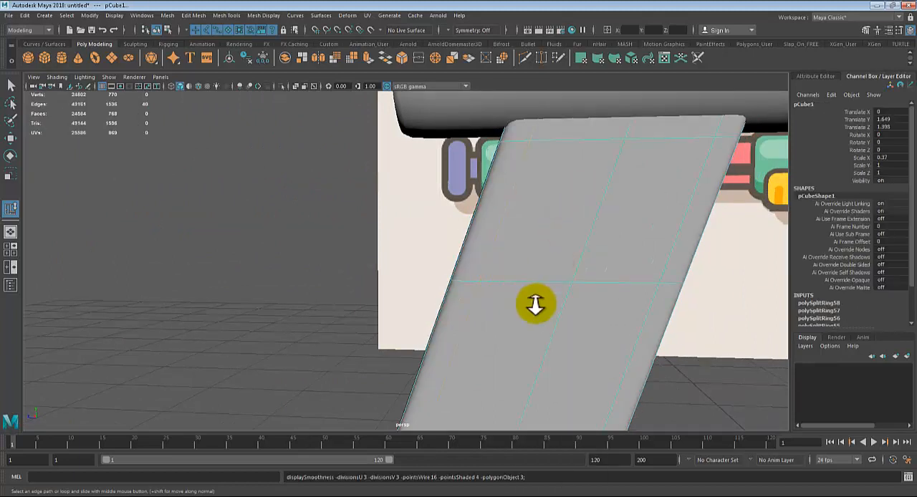
scroll(536, 304, down, 4)
click(648, 428)
alt+drag(656, 333, 478, 336)
alt+middle_drag(478, 337, 480, 339)
scroll(459, 341, up, 4)
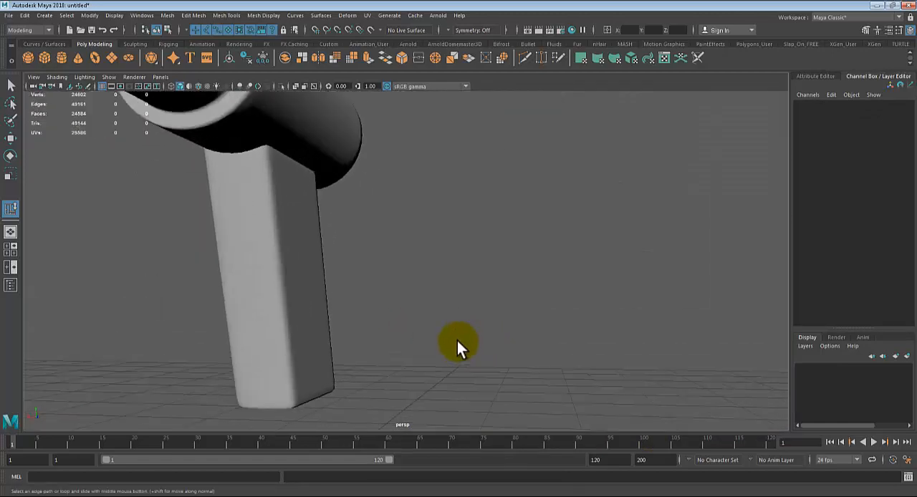
scroll(457, 341, up, 3)
click(211, 279)
key(1)
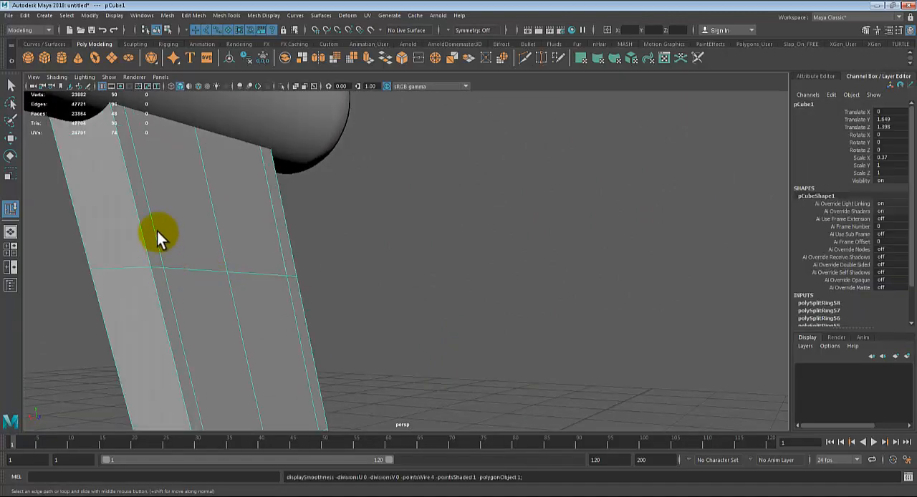
alt+drag(156, 232, 519, 207)
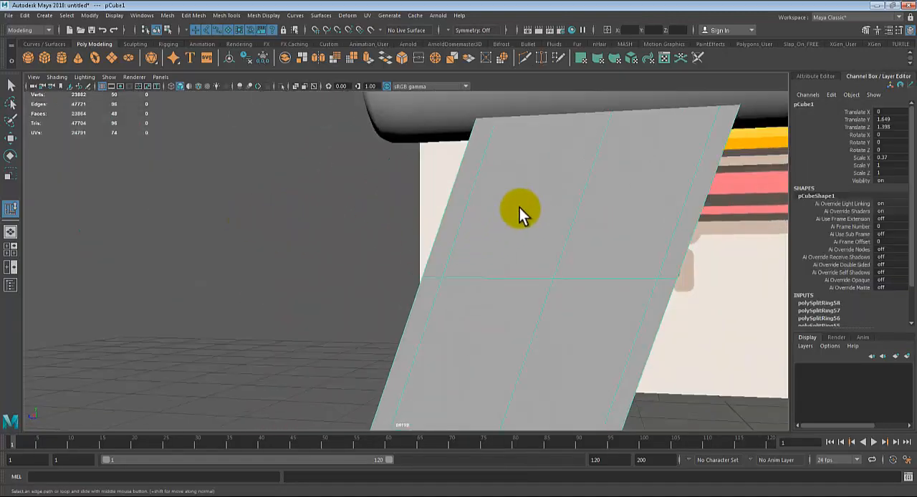
scroll(519, 208, down, 5)
alt+drag(495, 282, 366, 273)
key(3)
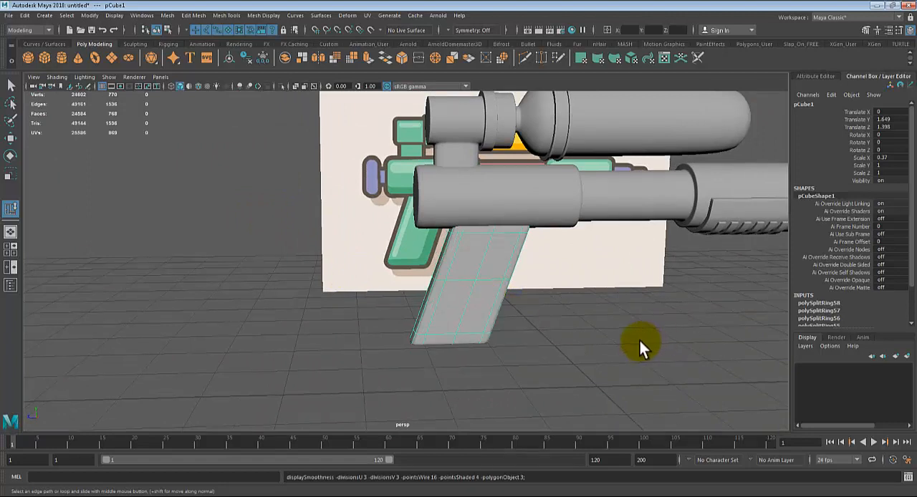
Step: Slide the supporting edge loop near the grip's lower end upward, away from the bottom edge
key(1)
scroll(470, 311, up, 6)
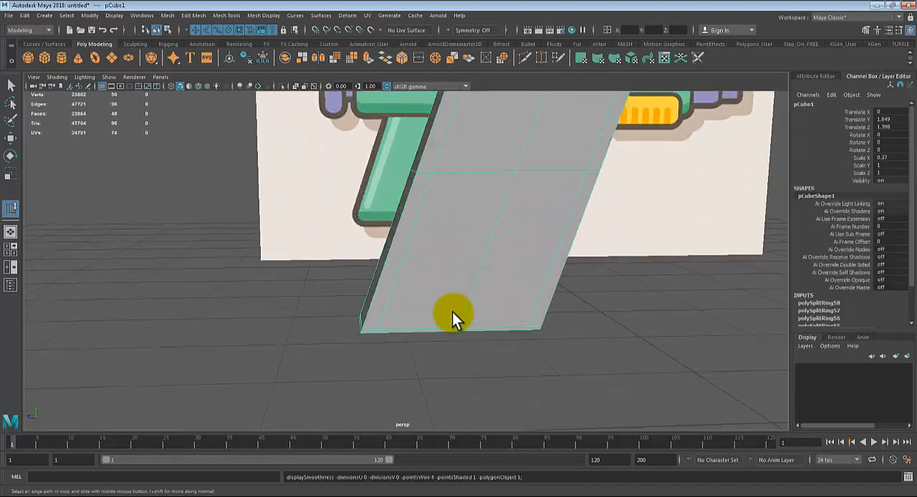
right_drag(438, 322, 449, 206)
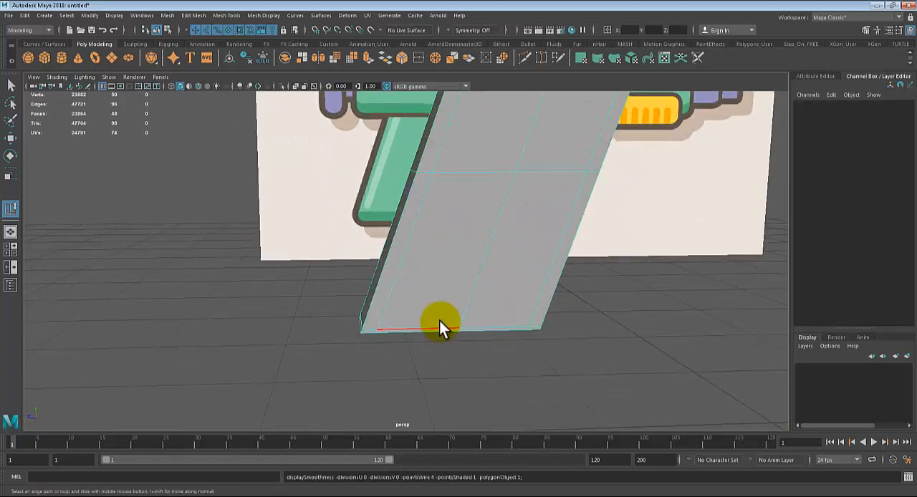
click(436, 328)
double_click(436, 324)
middle_drag(465, 274, 471, 274)
Step: Show the grip smoothed and examine its softened corners and its fit with the whole gun from several angles
key(3)
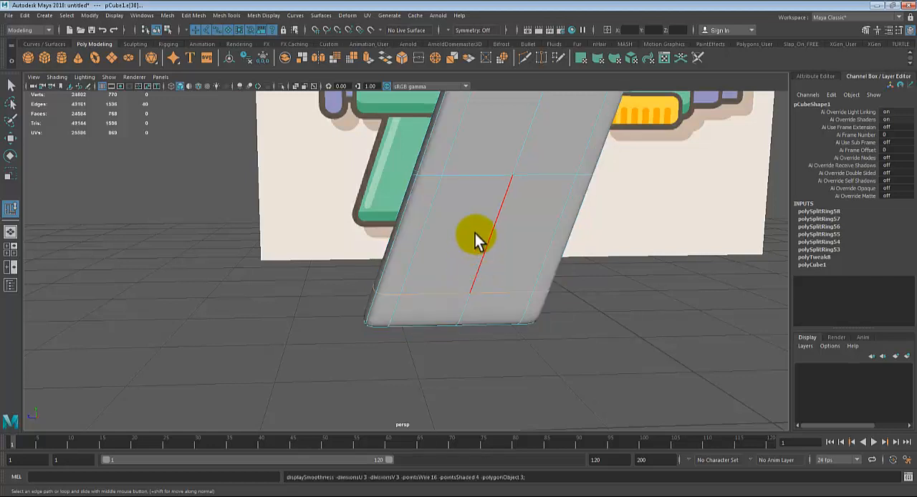
right_drag(477, 218, 584, 259)
right_drag(504, 211, 532, 193)
click(613, 313)
scroll(608, 311, down, 3)
alt+drag(582, 273, 536, 271)
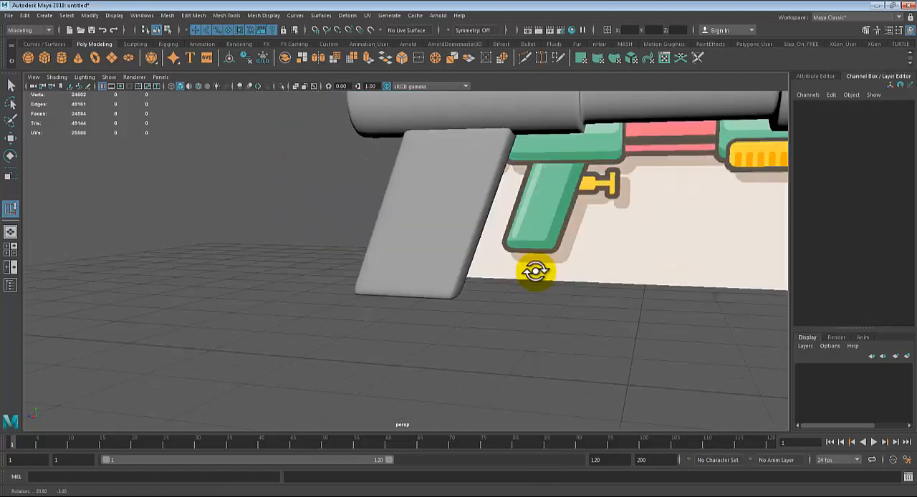
alt+middle_drag(537, 271, 430, 378)
scroll(483, 297, down, 1)
alt+drag(484, 296, 580, 344)
alt+middle_drag(580, 343, 399, 341)
scroll(398, 341, down, 3)
scroll(480, 321, down, 2)
alt+drag(493, 318, 568, 264)
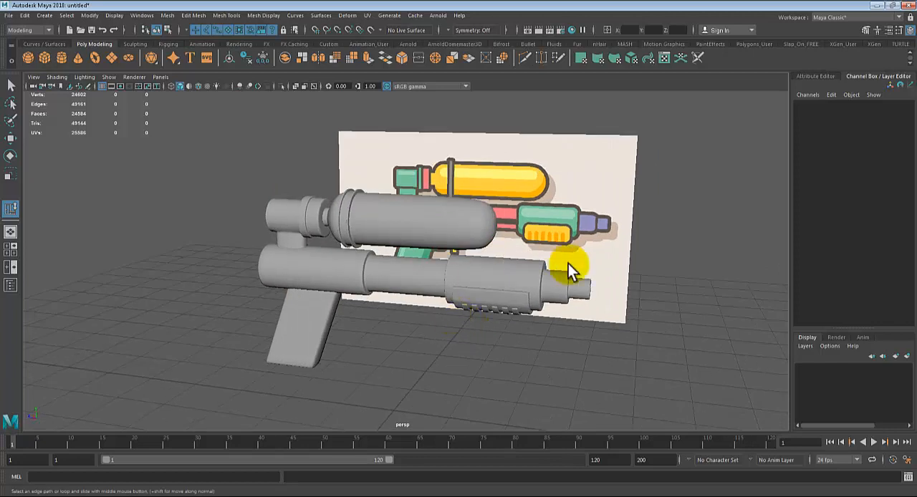
Step: Duplicate the spare cylinder, bring the copy beside the gun, and scale it uniformly to about 0.2
scroll(571, 263, down, 2)
click(703, 246)
key(ctrl+d)
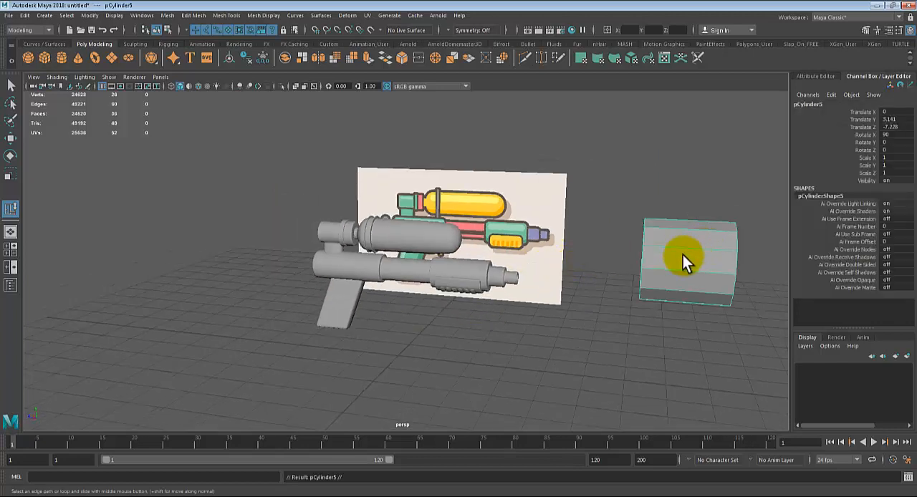
key(w)
drag(620, 258, 382, 305)
key(r)
scroll(396, 315, up, 3)
key(w)
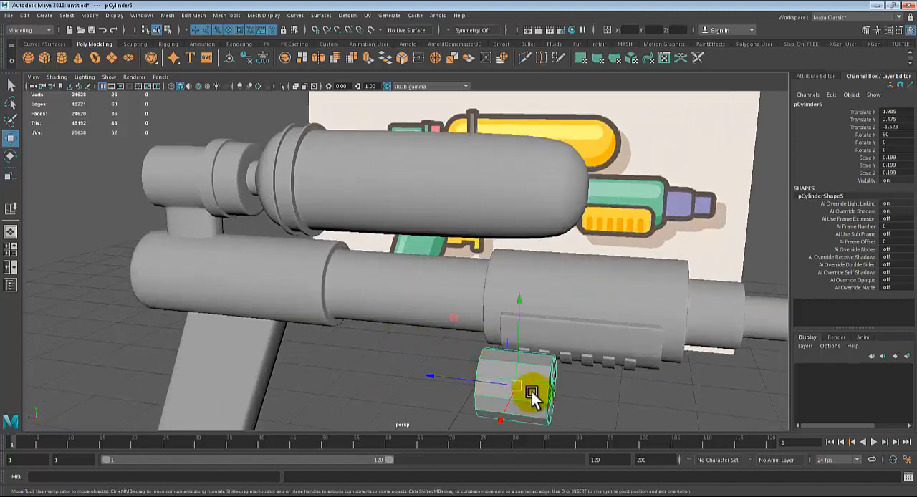
Step: Move the small cylinder beside the grip and shrink it uniformly to about 0.087
drag(531, 392, 255, 366)
key(r)
alt+middle_drag(361, 359, 476, 290)
scroll(412, 319, up, 4)
Step: In the side view, place the cylinder over the reference's trigger base at about Translate Y 1.68, Z 0.99, and scale it to 0.171
key(space)
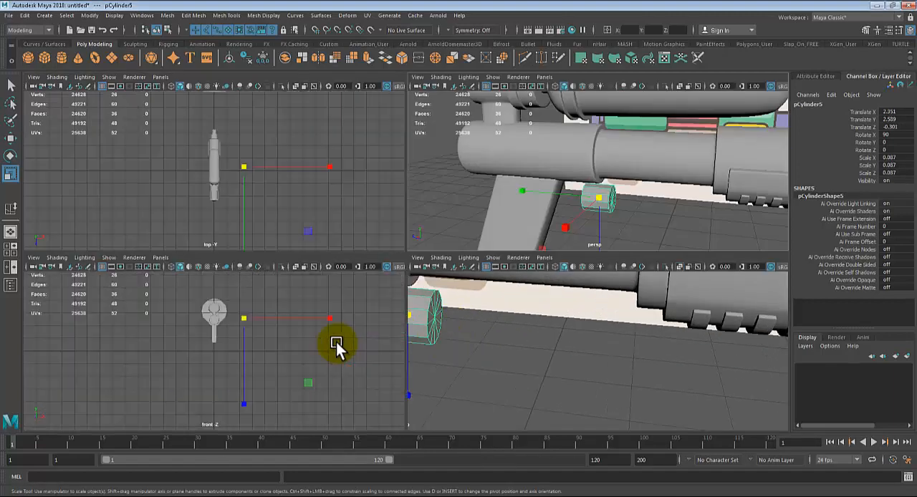
key(space)
key(w)
drag(588, 178, 486, 285)
scroll(447, 280, up, 2)
scroll(448, 280, up, 1)
key(r)
key(w)
key(r)
key(w)
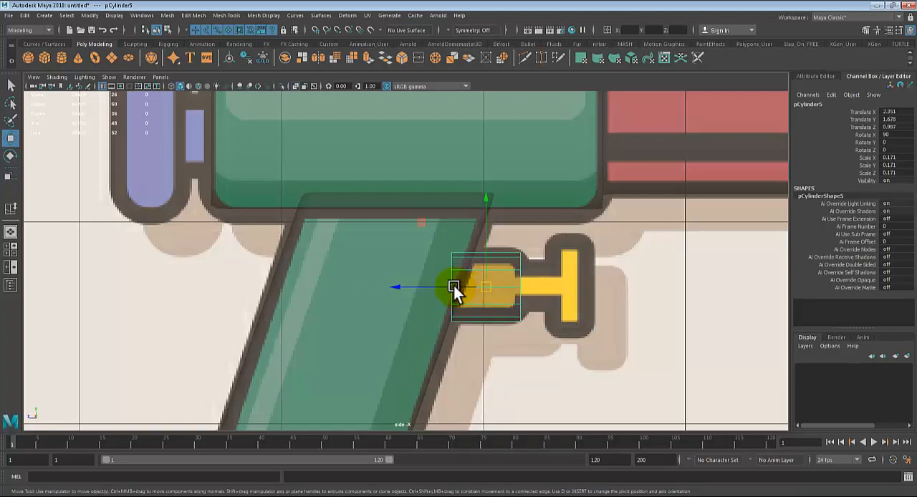
Step: Select the vertices at the cylinder's grip-side end and rotate them to follow the grip's slope
key(q)
right_drag(451, 258, 402, 245)
drag(421, 227, 466, 334)
key(e)
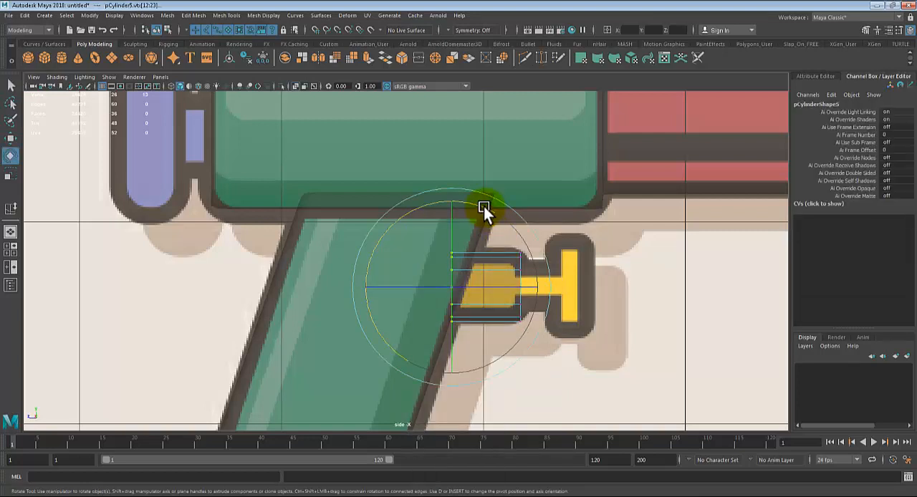
key(q)
right_drag(459, 230, 407, 231)
drag(443, 227, 464, 307)
key(e)
drag(482, 207, 502, 220)
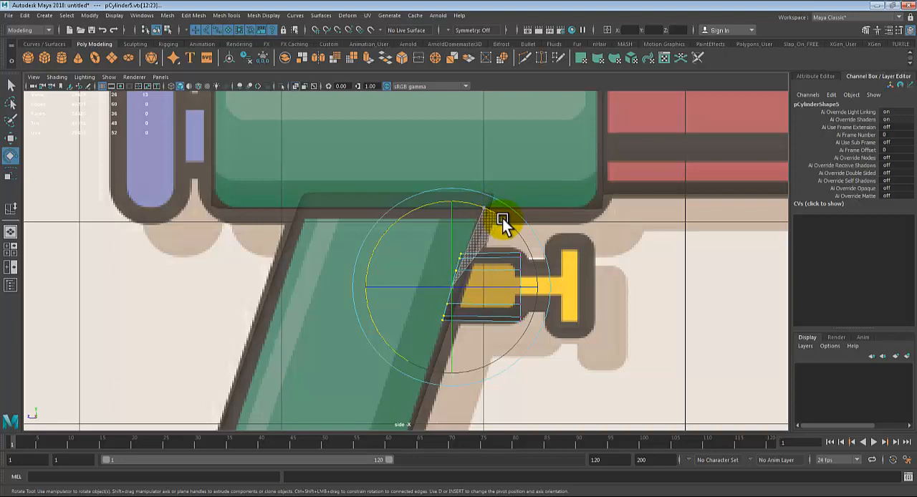
Step: Shift the slanted end vertices slightly into the grip, stretch them a little vertically, and return to object selection
key(w)
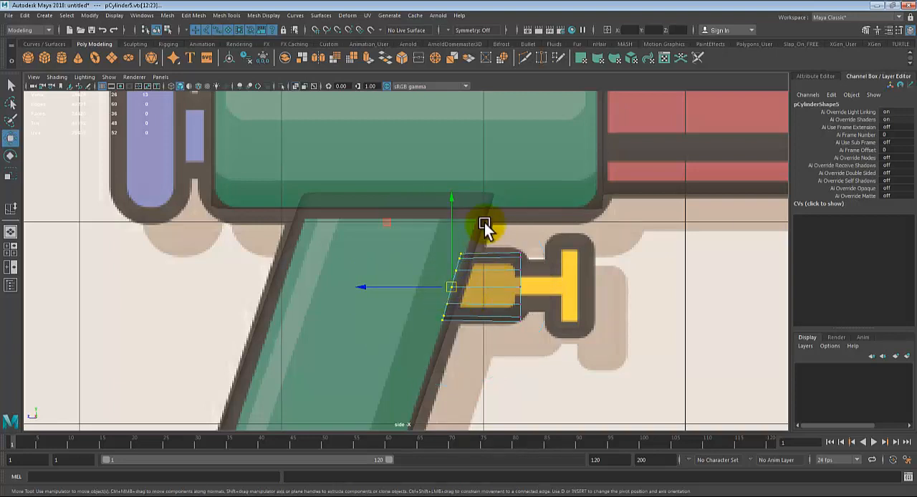
drag(372, 285, 365, 286)
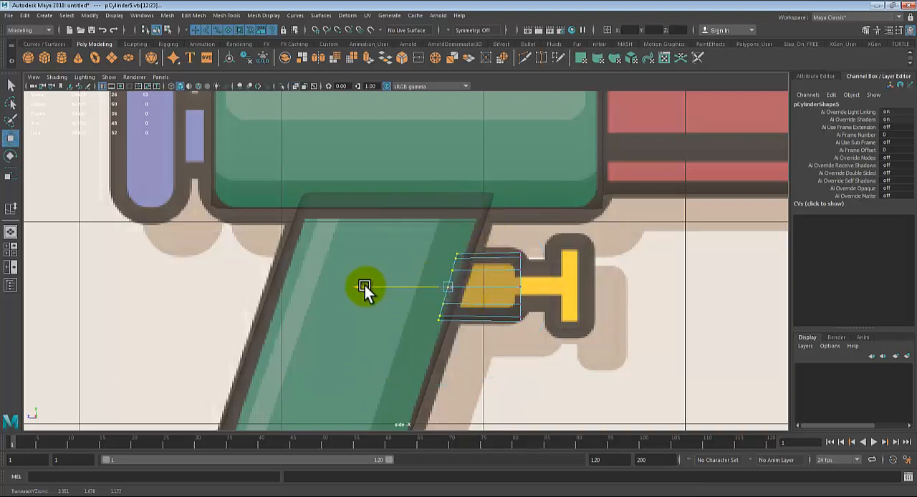
key(r)
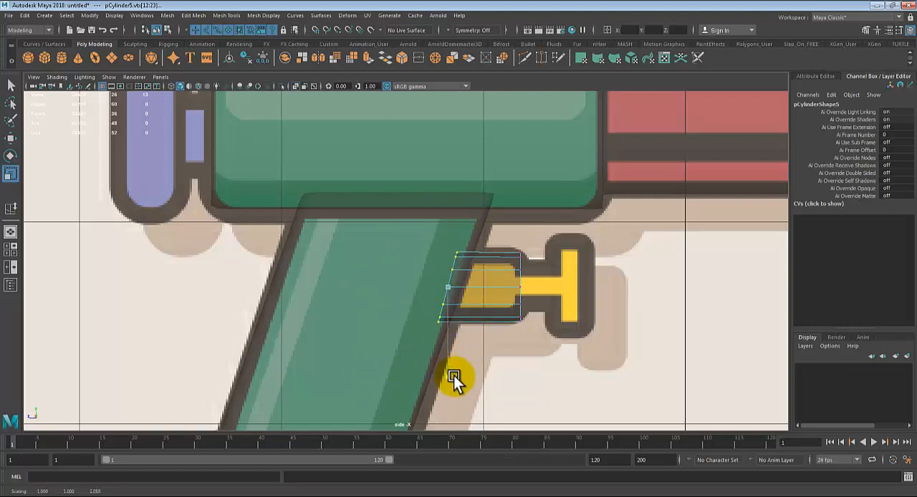
key(q)
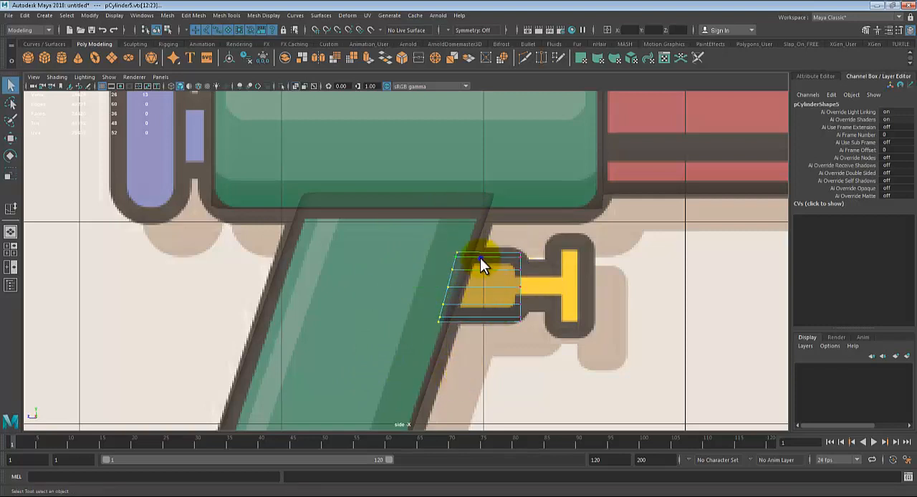
right_drag(480, 258, 507, 239)
click(508, 273)
Step: Check the slanted cylinder against the reference's trigger base and return to the perspective view
scroll(516, 287, up, 4)
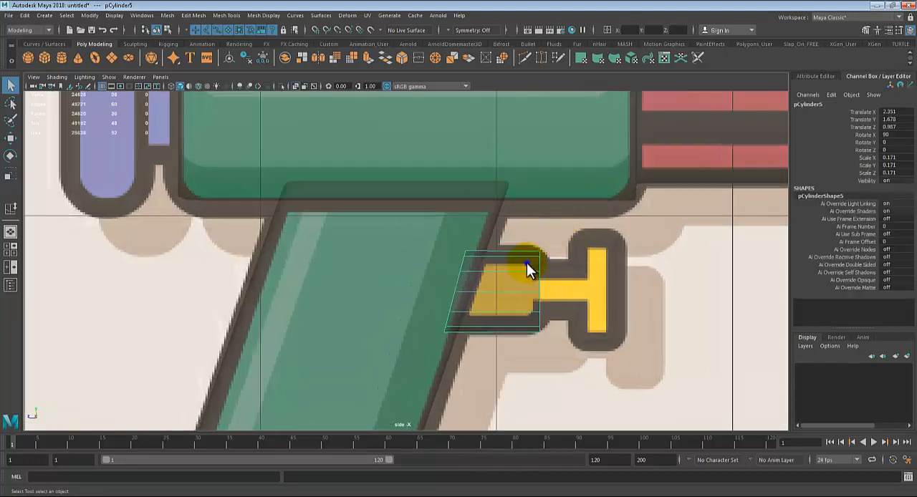
right_drag(527, 264, 487, 224)
right_drag(499, 265, 539, 228)
key(space)
key(space)
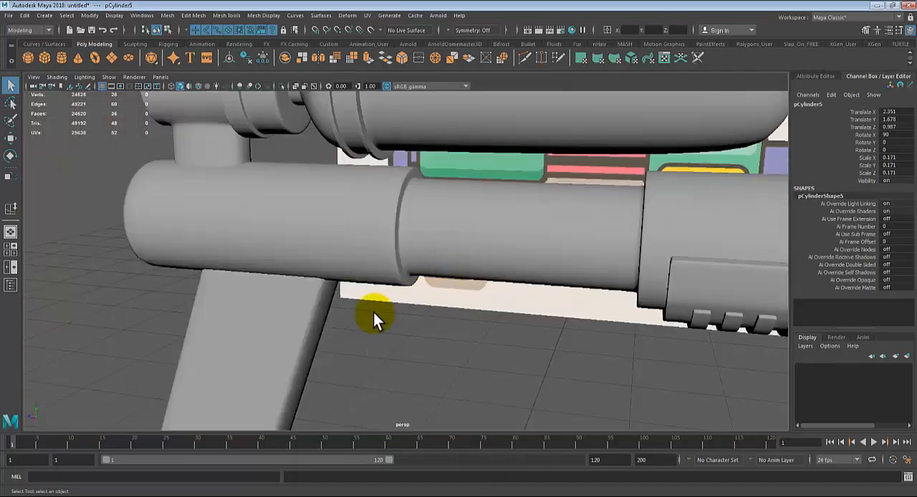
Step: Move the trigger cylinder sideways onto the pistol grip's centre, at about Translate X -0.004
scroll(366, 310, down, 4)
alt+middle_drag(366, 311, 362, 316)
alt+drag(361, 316, 272, 308)
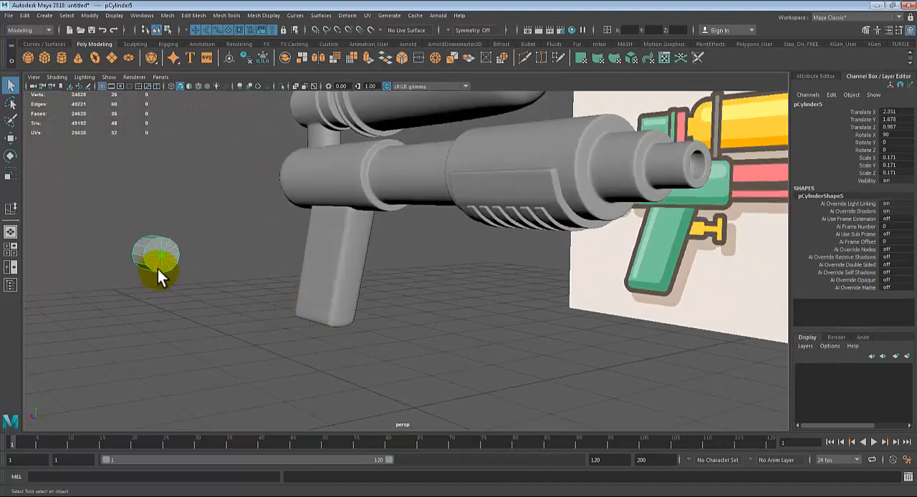
key(w)
drag(56, 258, 296, 267)
key(f)
alt+drag(368, 282, 415, 317)
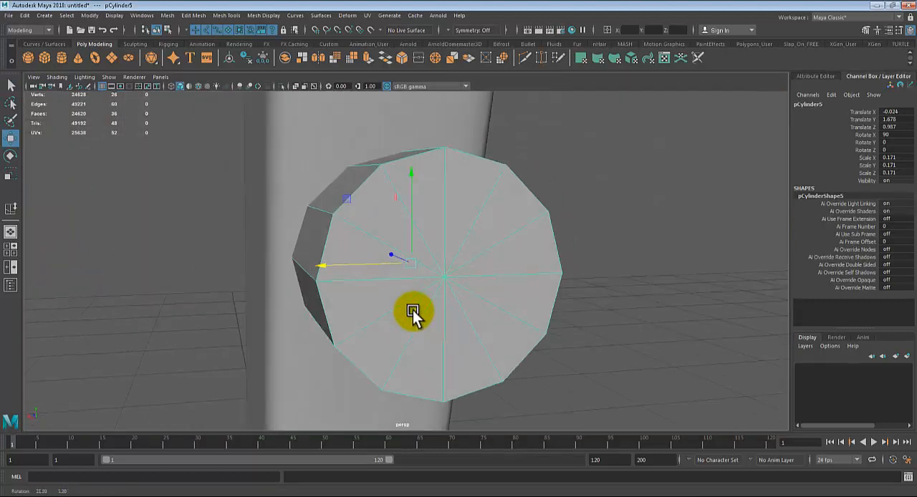
alt+drag(324, 259, 353, 292)
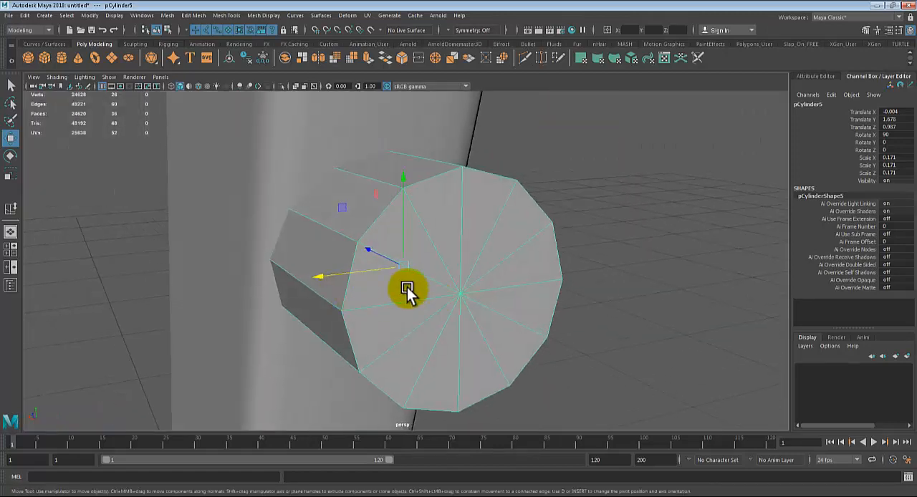
Step: Scale the trigger cylinder uniformly to 0.138 and compare it with the reference's trigger base in the side view
key(r)
drag(403, 271, 361, 272)
alt+drag(362, 273, 493, 299)
key(space)
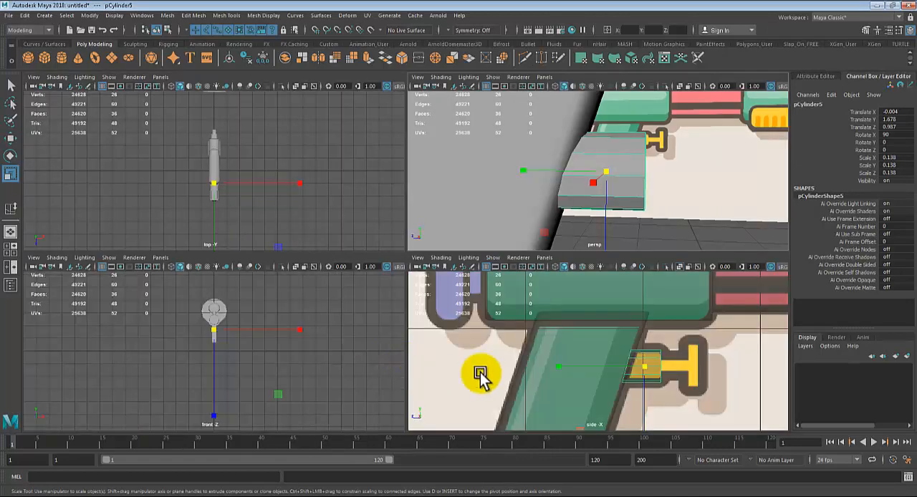
key(space)
key(space)
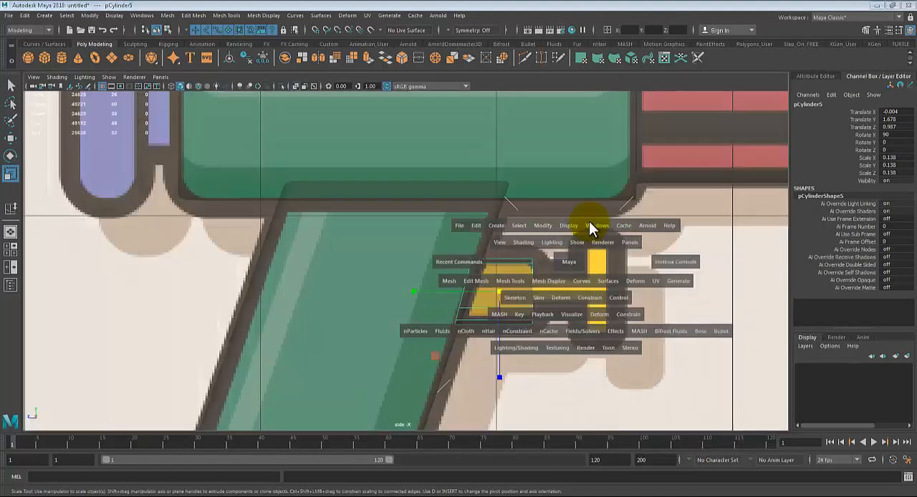
key(space)
Step: Select only the faces of the cylinder's free end cap, extrude them and scale the extrusion inward to the stem's thickness
right_drag(471, 215, 470, 243)
drag(466, 371, 466, 371)
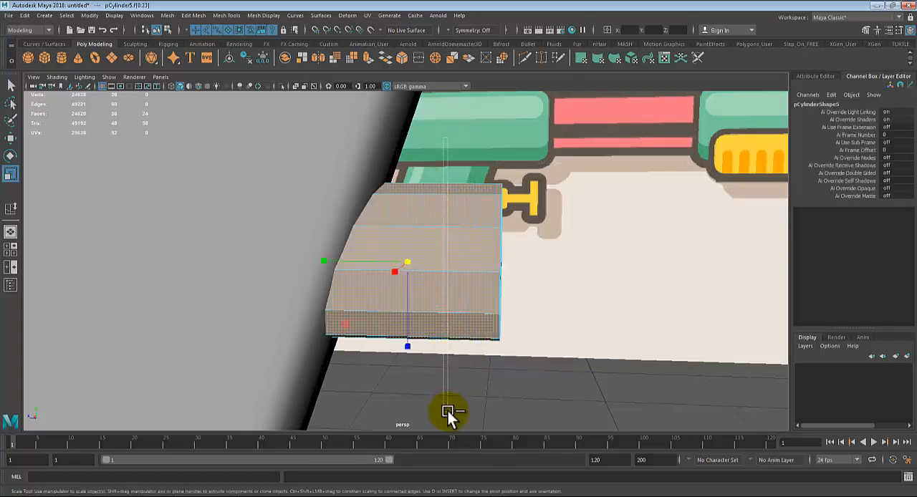
alt+drag(446, 416, 600, 311)
key(ctrl+e)
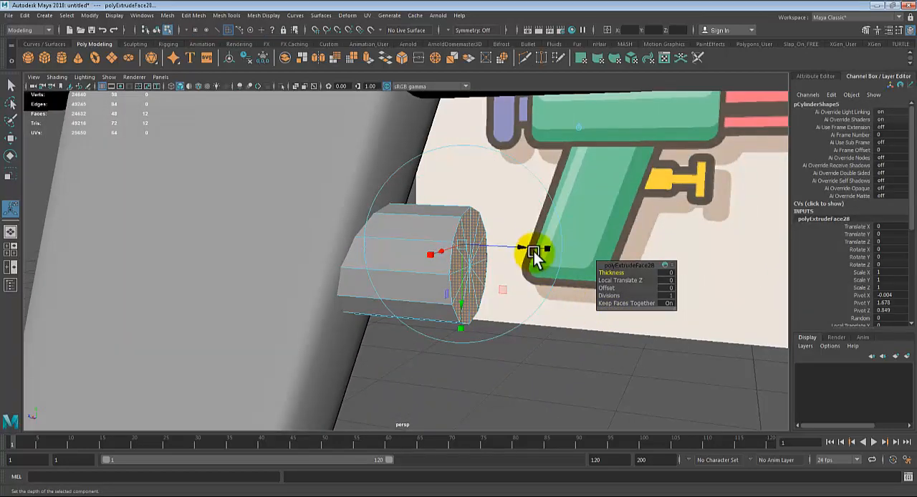
click(460, 243)
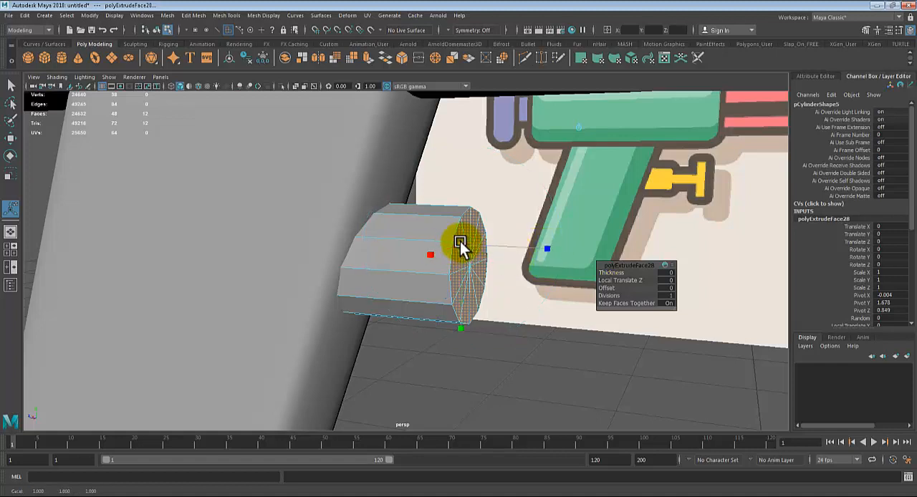
drag(442, 247, 436, 249)
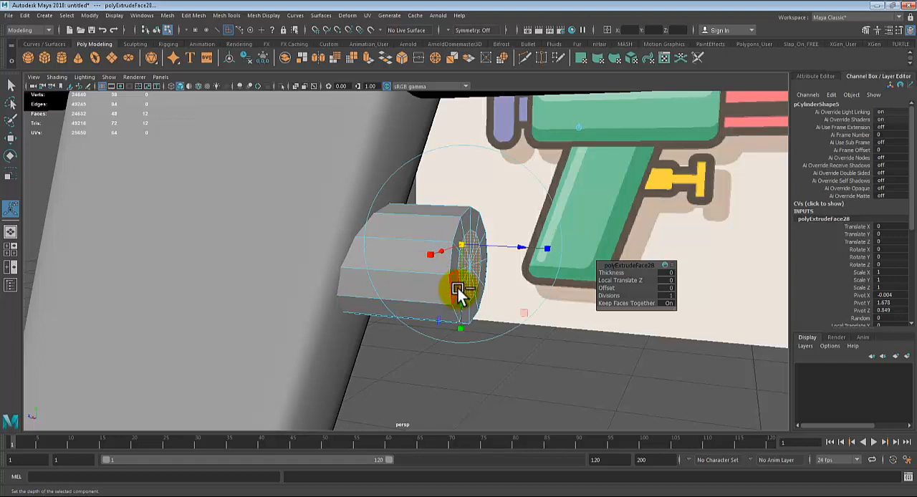
Step: Extrude the inset cap faces outward in the side view until the stem reaches the near edge of the reference's crossbar
key(ctrl+e)
drag(521, 248, 540, 255)
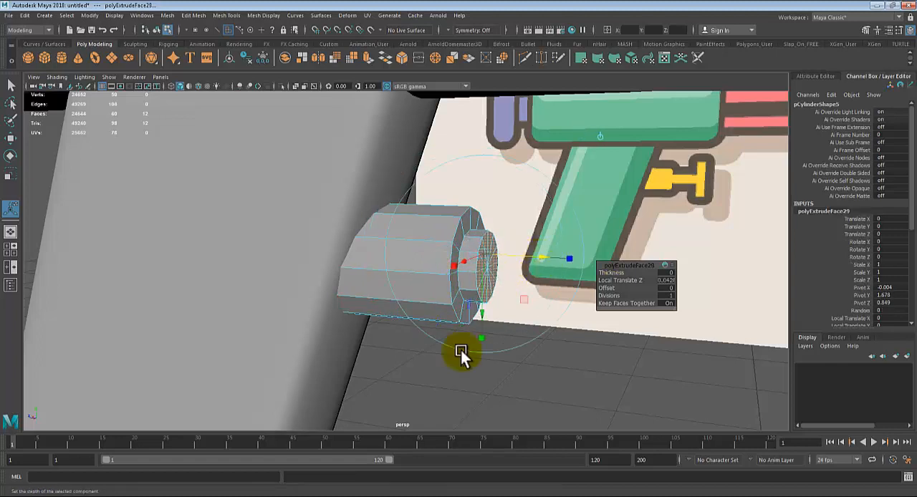
key(space)
key(space)
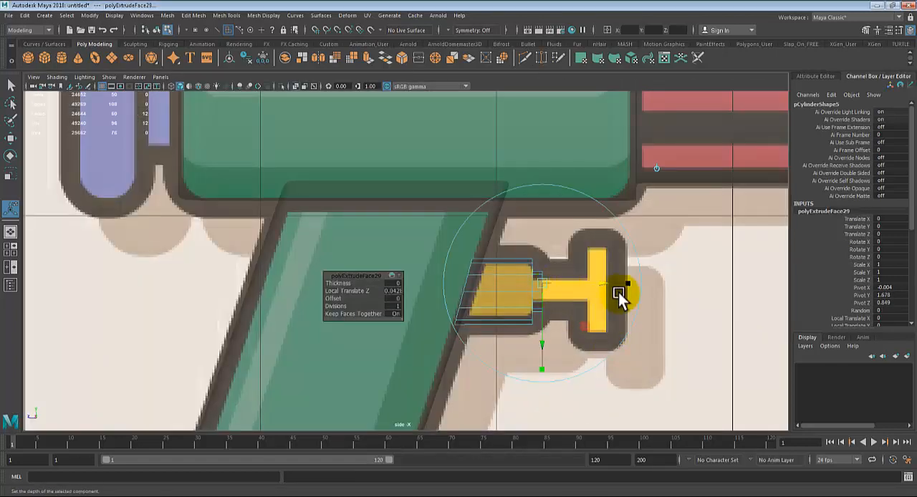
drag(600, 284, 643, 285)
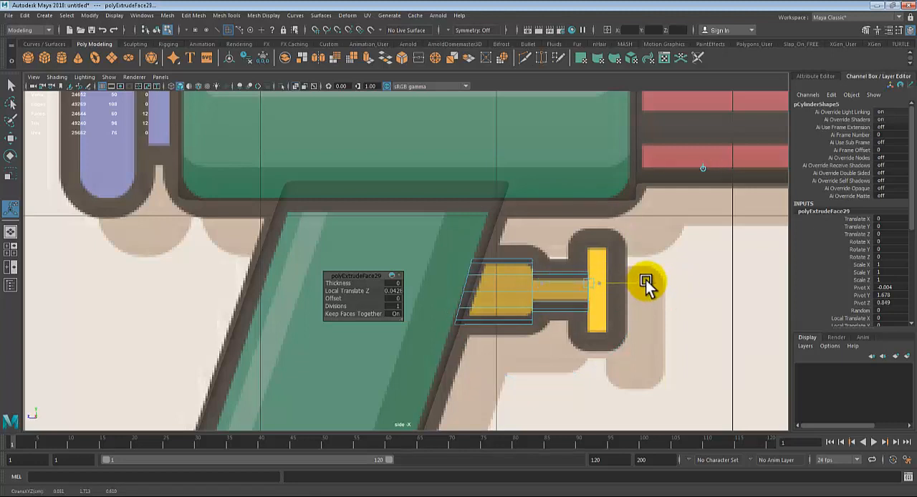
Step: Extrude the stem's end faces again by about 0.101 in Local Translate Z to cover the crossbar's thickness
key(ctrl+e)
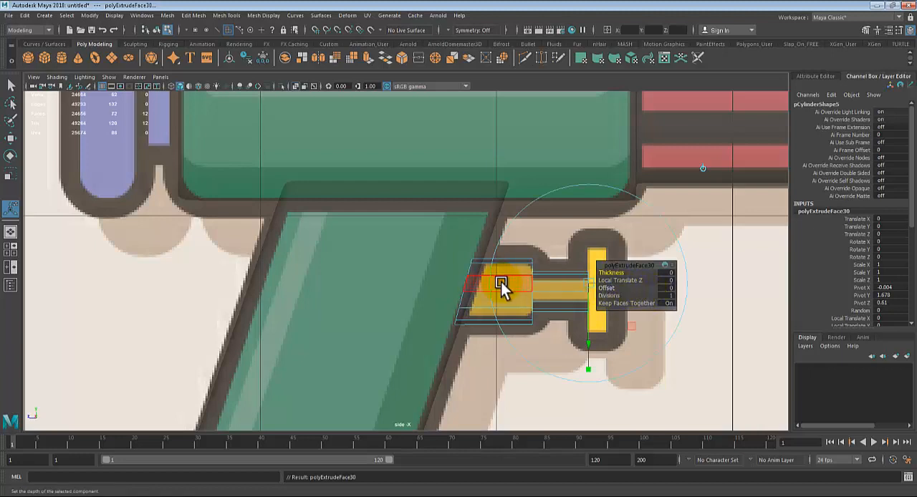
alt+middle_drag(502, 286, 395, 272)
mouse_move(523, 273)
mouse_down()
mouse_move(563, 267)
mouse_move(527, 272)
mouse_up()
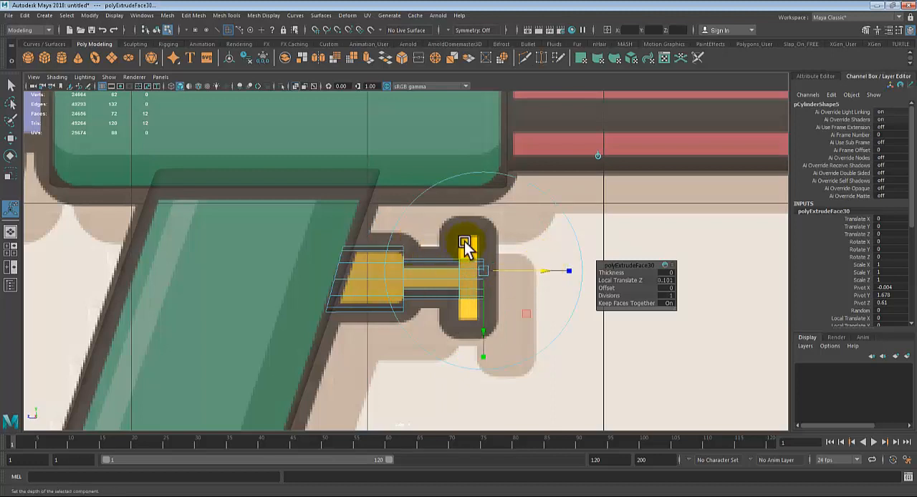
Step: Select the ring of side faces at the stem's tip, extrude it outward into a wider disc, and return to object selection
key(q)
drag(471, 295, 475, 317)
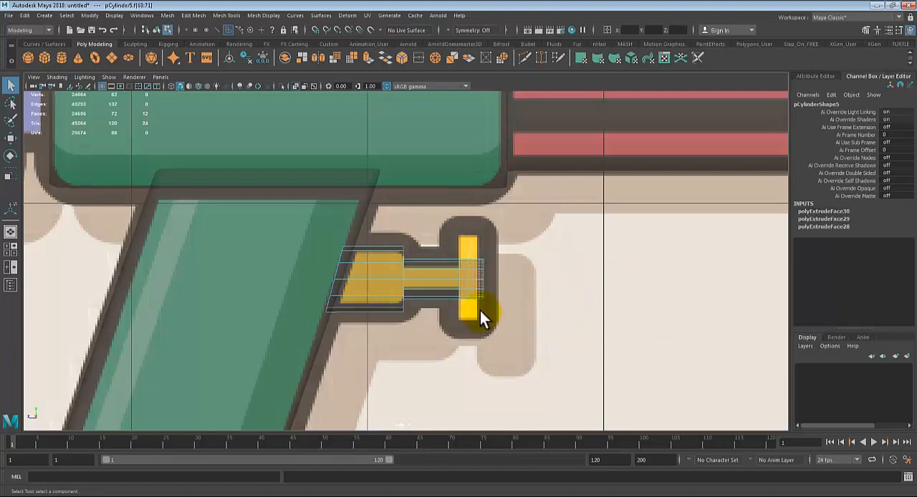
key(space)
key(space)
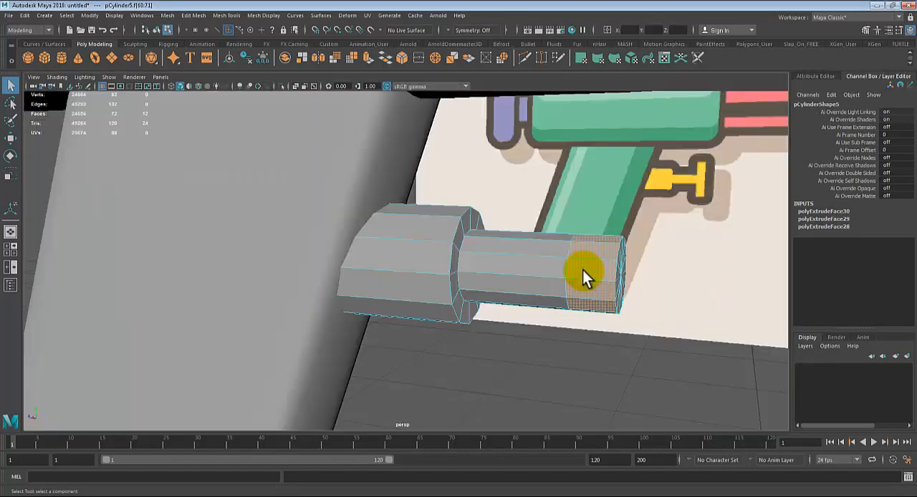
mouse_move(582, 271)
alt+mouse_down()
mouse_move(536, 260)
mouse_move(580, 264)
alt+mouse_up()
click(585, 249)
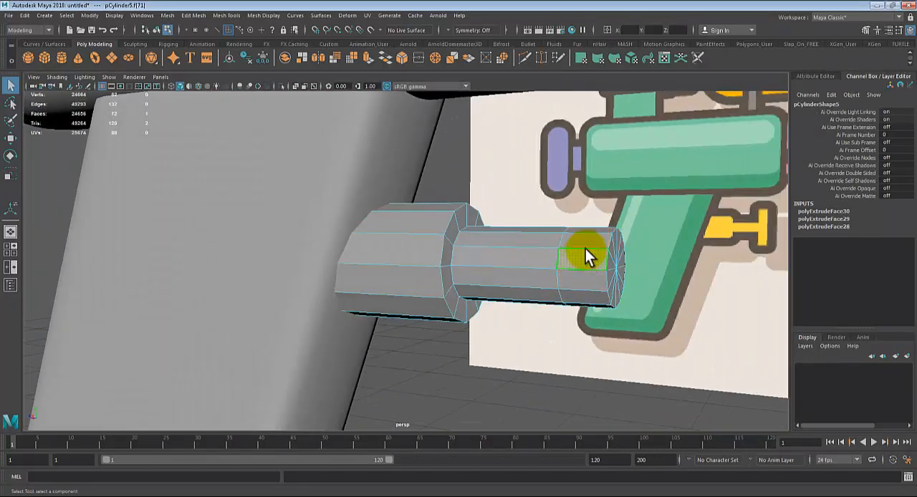
double_click(566, 291)
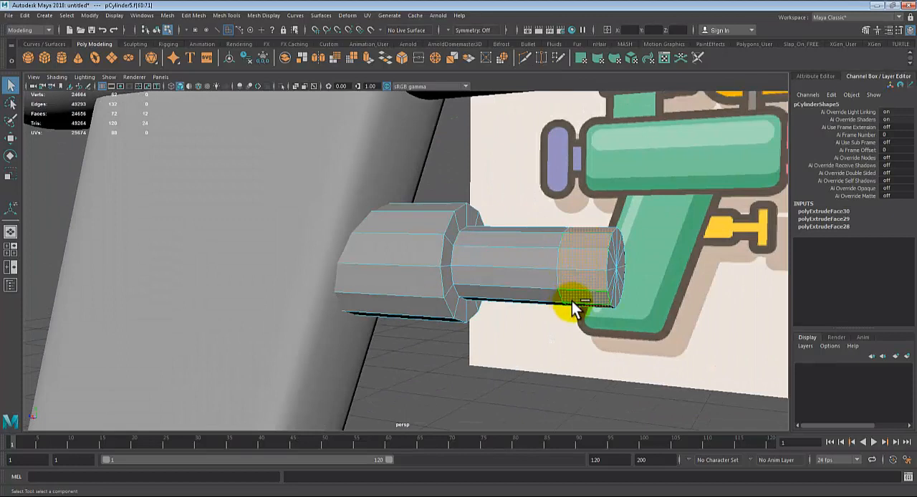
key(ctrl+e)
drag(575, 203, 399, 299)
key(q)
right_drag(338, 225, 419, 198)
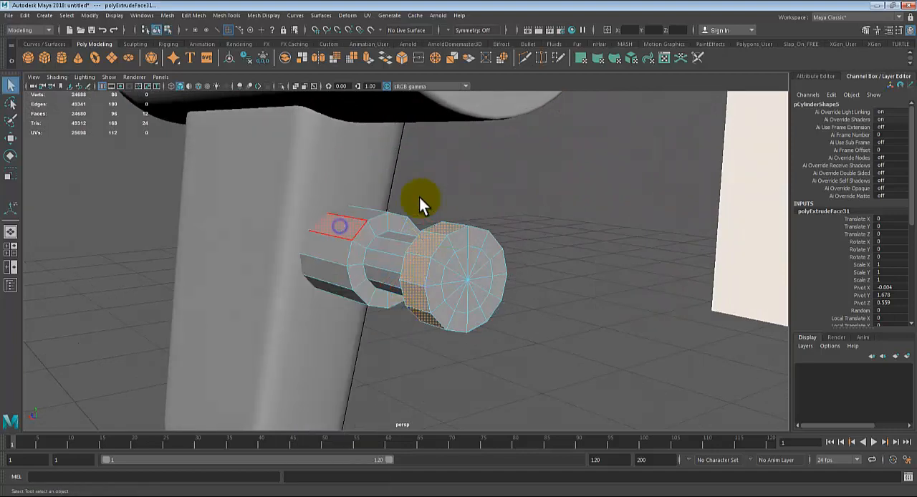
click(419, 197)
Step: Insert supporting edge loops close to the rims of the trigger's base, stem and end disc
scroll(444, 268, down, 3)
alt+drag(444, 268, 428, 278)
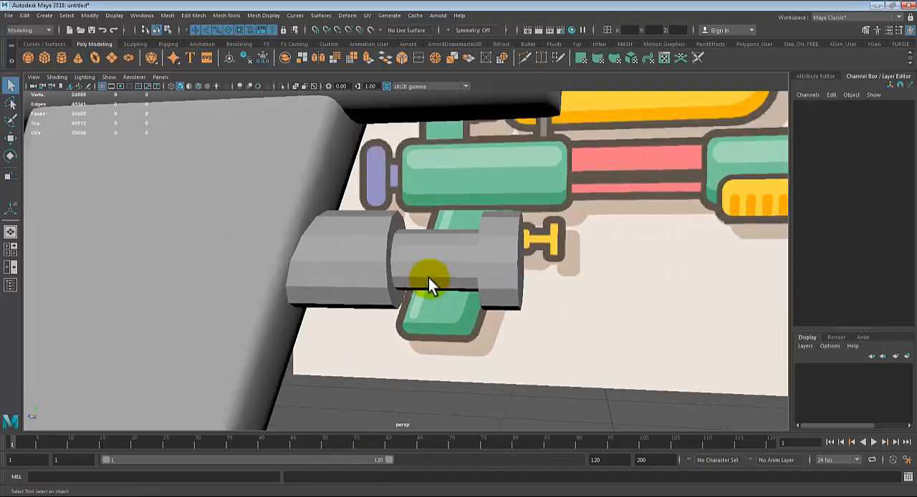
click(492, 265)
alt+drag(549, 317, 277, 198)
alt+drag(459, 247, 508, 245)
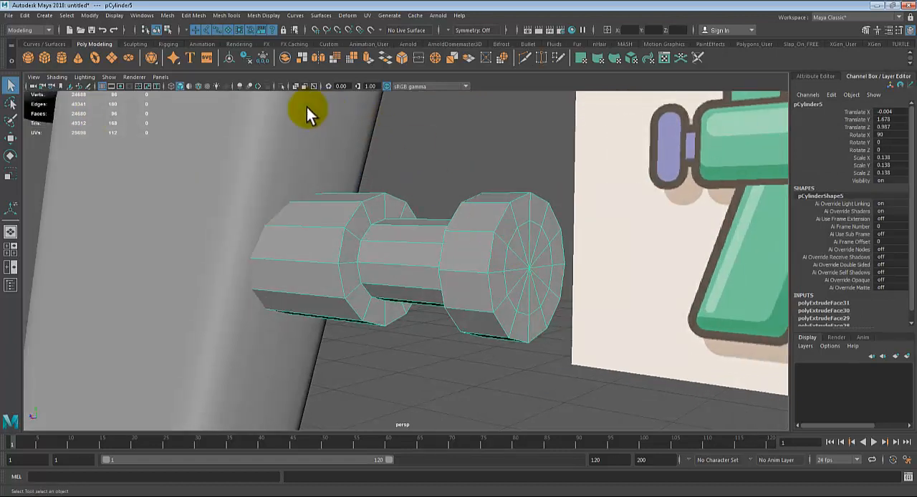
click(256, 17)
mouse_move(236, 16)
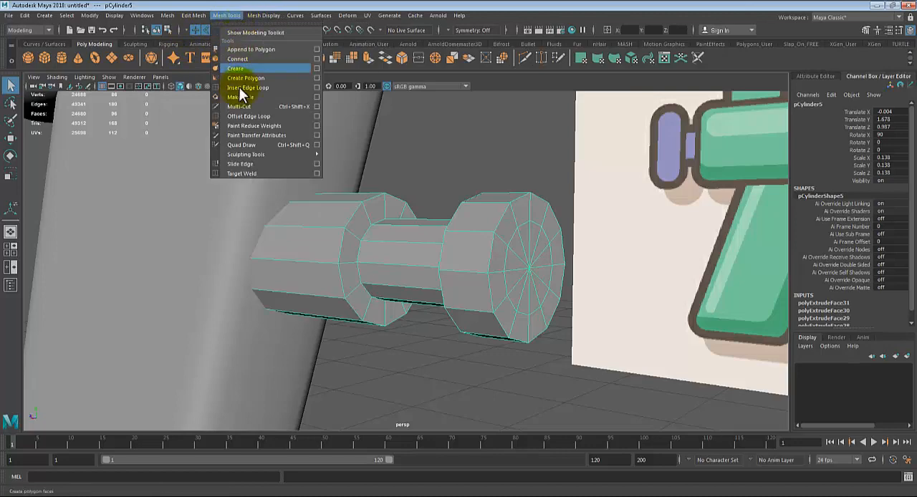
click(253, 89)
alt+drag(479, 313, 557, 295)
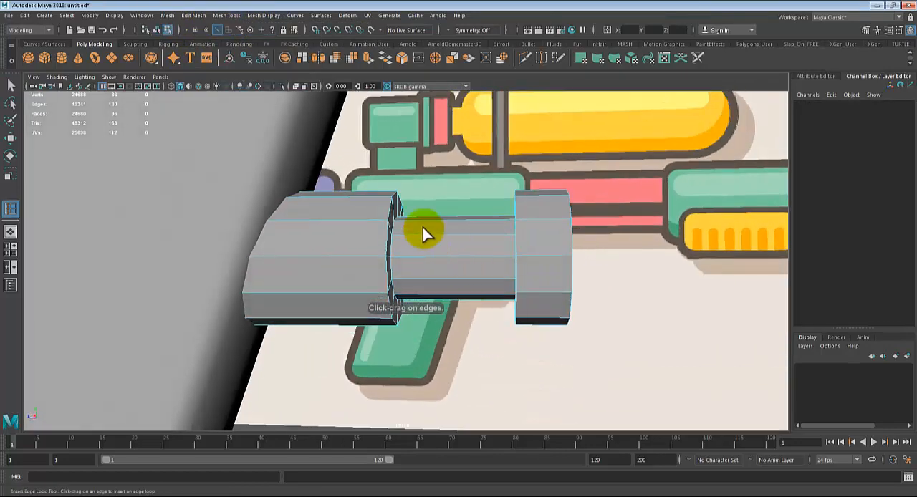
alt+drag(371, 233, 390, 230)
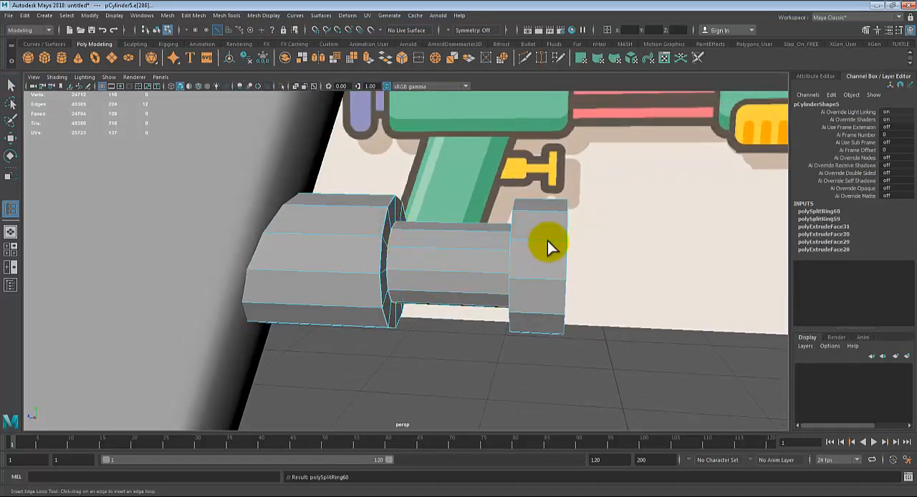
drag(511, 239, 510, 237)
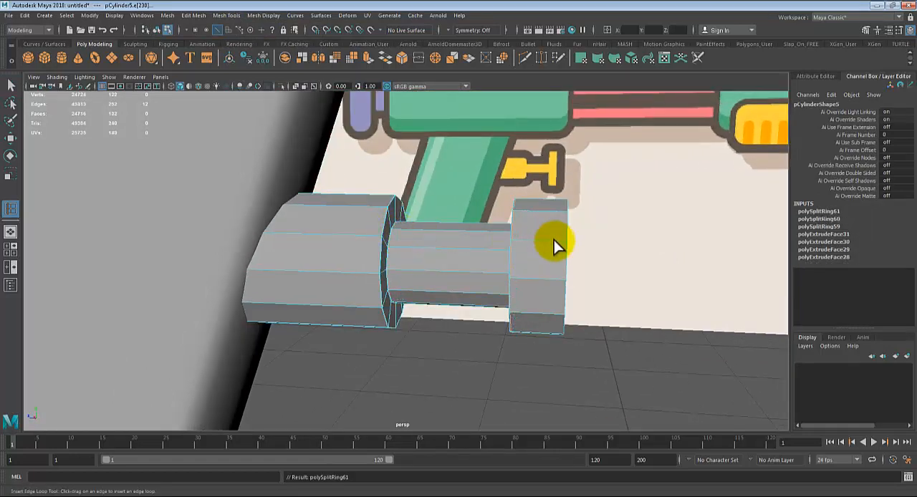
alt+drag(521, 280, 523, 241)
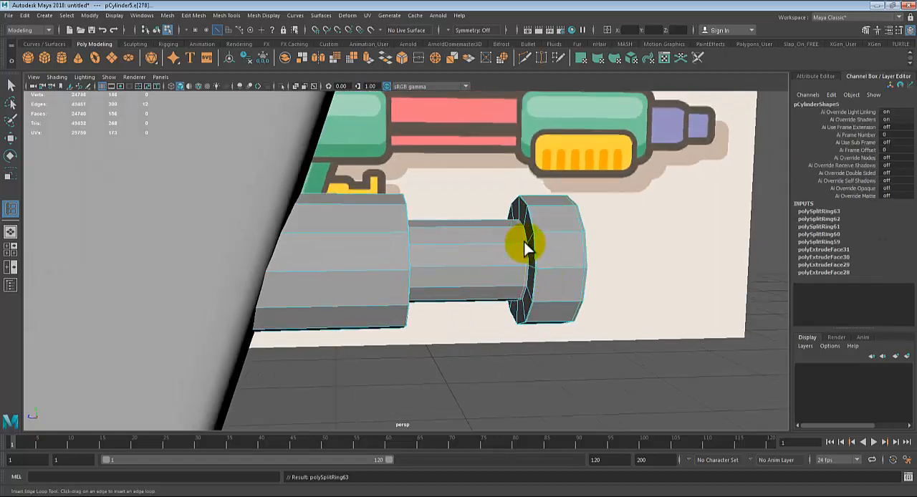
Step: Preview the trigger in smooth mode, return to the unsmoothed display, and insert another edge loop around the trigger's base
key(3)
alt+drag(424, 247, 420, 265)
key(1)
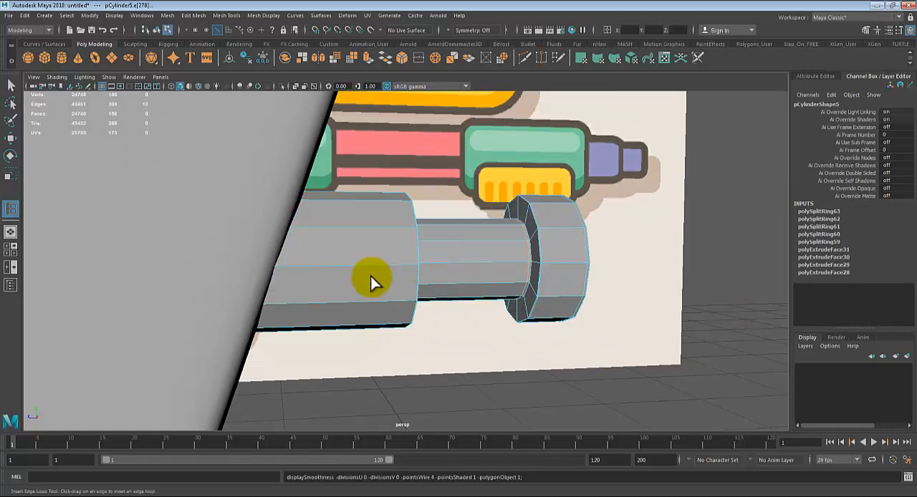
alt+drag(368, 280, 322, 243)
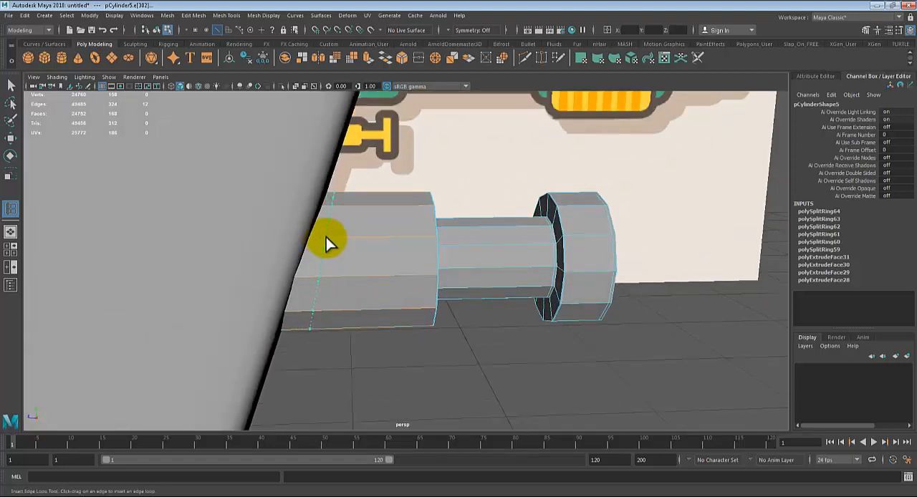
Step: Insert an edge loop near the base's grip-side end and try extruding the ring of faces beside the grip
click(326, 237)
key(q)
right_drag(319, 247, 338, 225)
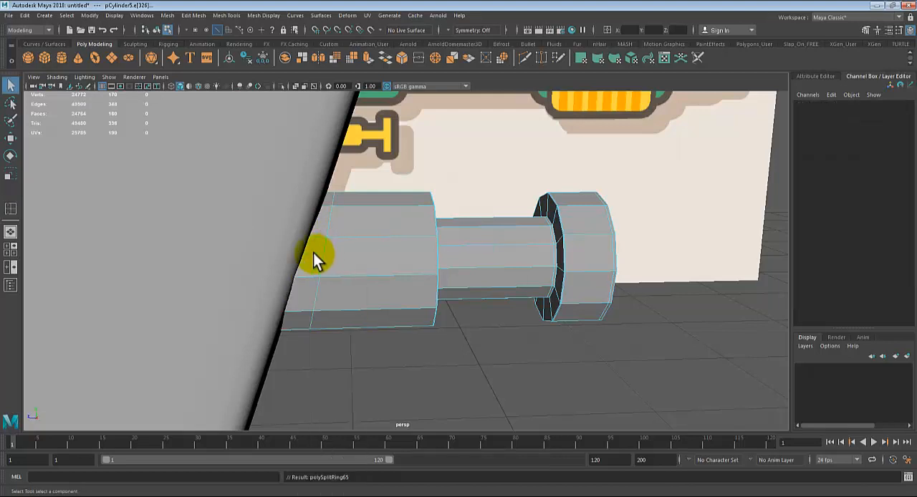
click(327, 243)
shift+double_click(322, 228)
mouse_move(371, 299)
alt+mouse_down()
mouse_move(371, 317)
mouse_move(354, 316)
mouse_move(367, 316)
alt+mouse_up()
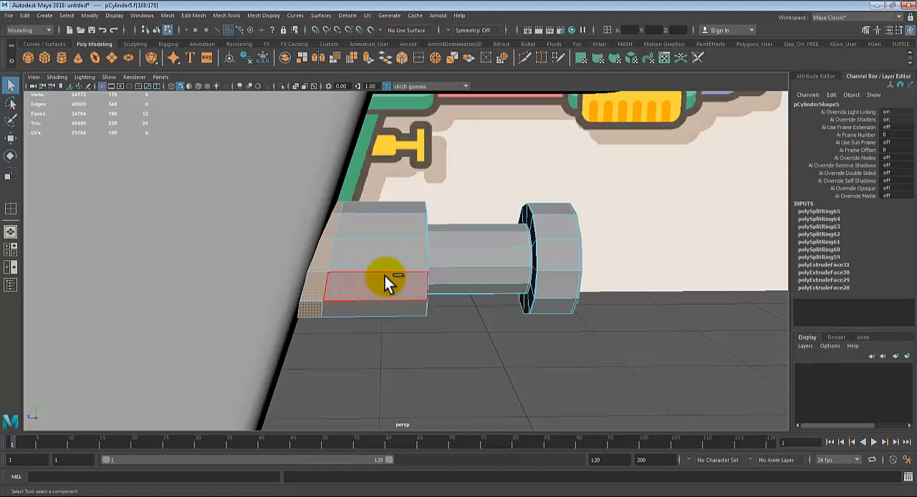
key(ctrl+e)
alt+drag(378, 278, 367, 308)
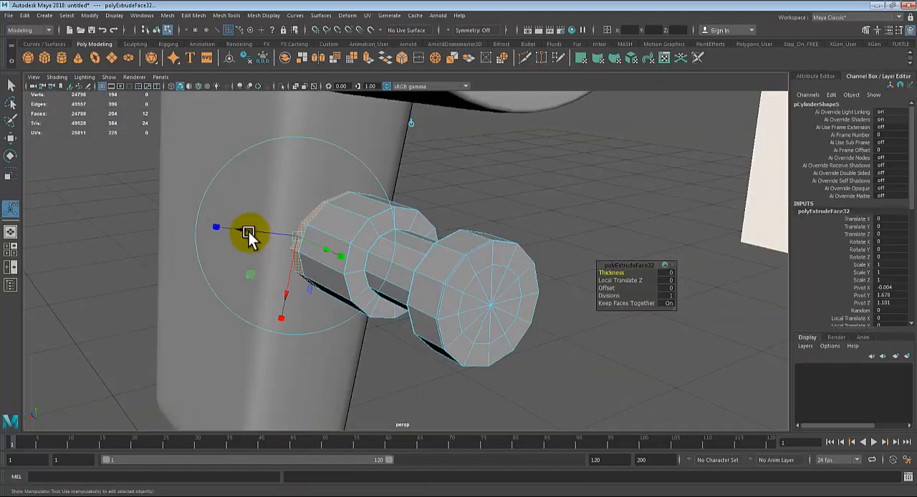
drag(242, 227, 238, 225)
Step: Undo the face-ring extrusion, the face selection and the last edge loop on the trigger's base
key(ctrl+z)
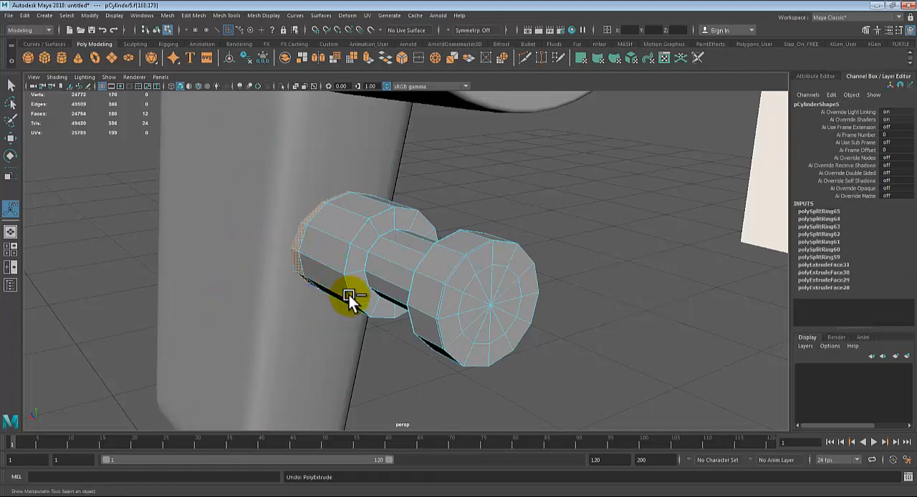
key(ctrl+z)
key(ctrl+z)
key(ctrl+z)
Step: Insert an edge loop around the trigger's base just beside the pistol grip
alt+drag(345, 305, 386, 284)
click(227, 15)
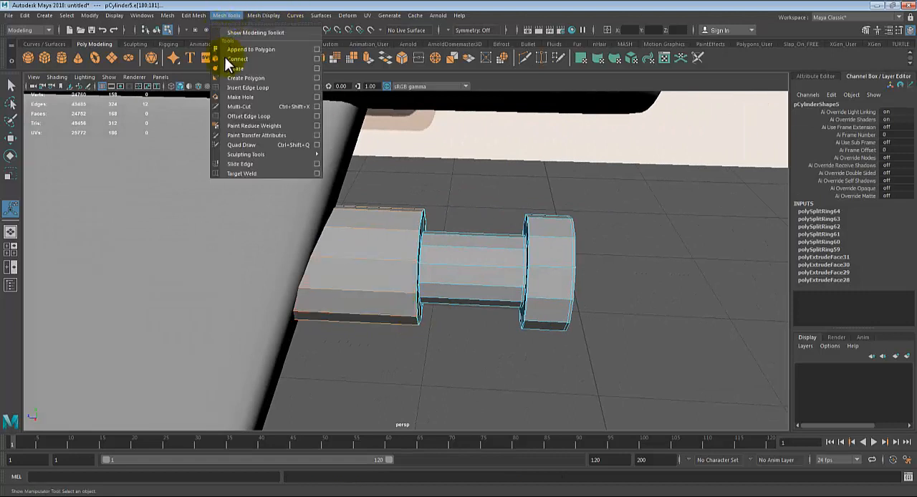
click(249, 87)
alt+drag(334, 223, 365, 227)
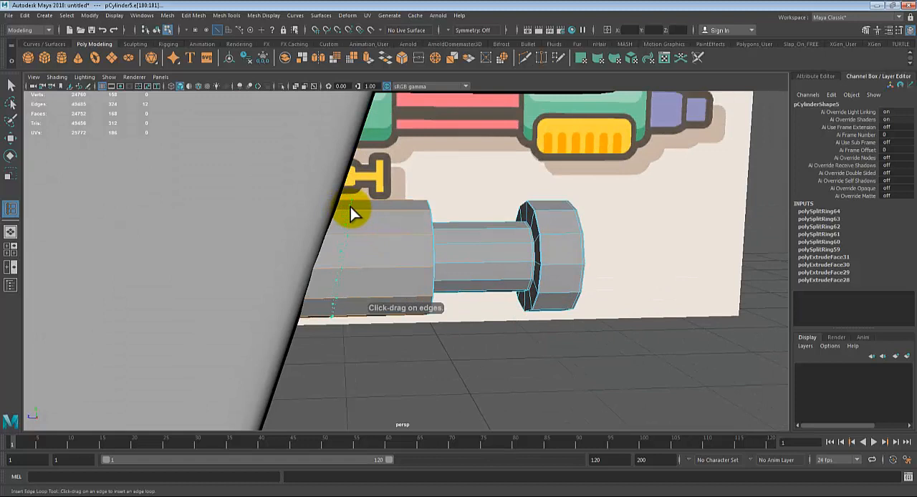
click(350, 207)
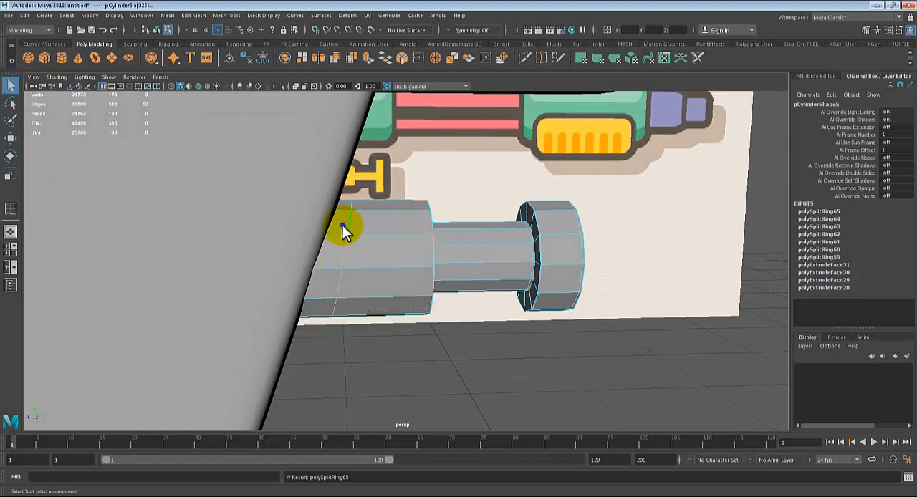
Step: Select the ring of faces on the trigger's base beside the grip and extrude it twice into a raised collar
right_drag(339, 239, 327, 245)
click(332, 267)
shift+double_click(332, 268)
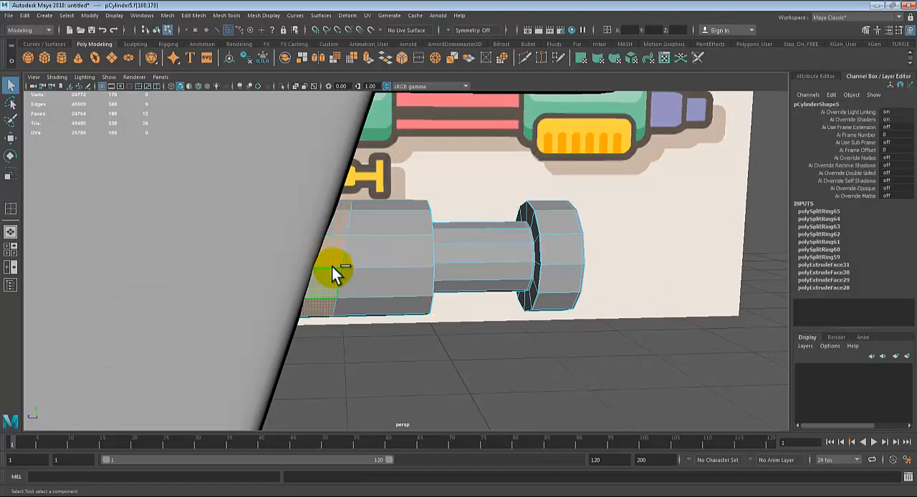
key(ctrl+e)
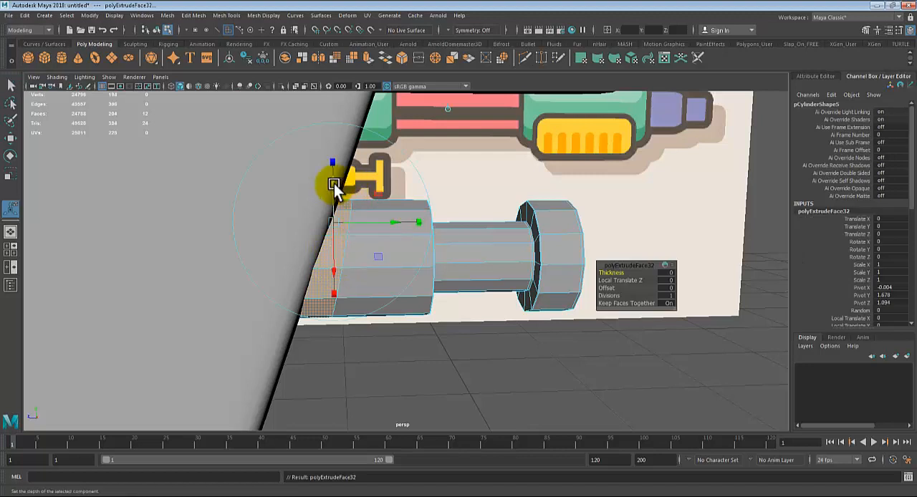
drag(334, 179, 333, 174)
key(ctrl+e)
alt+drag(369, 242, 357, 242)
key(q)
Step: Preview the trigger in smooth mode and examine the raised collar where it meets the pistol grip
right_drag(360, 225, 398, 195)
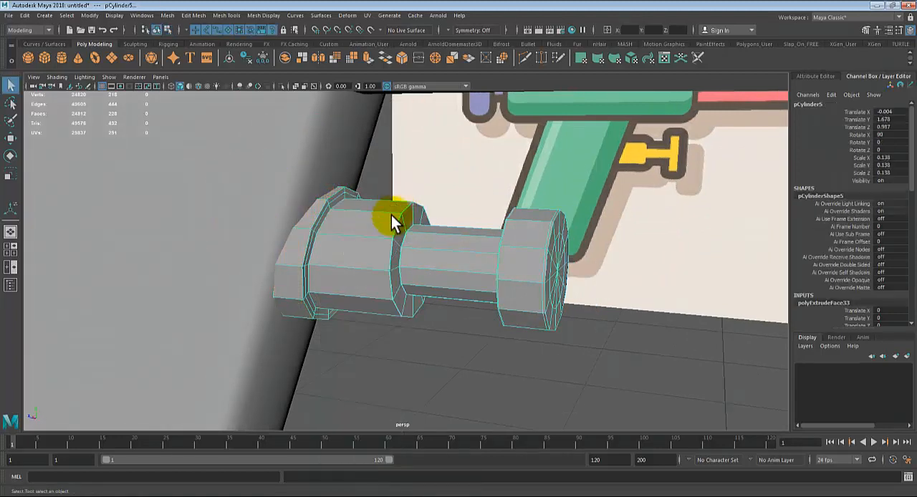
key(3)
click(481, 170)
scroll(392, 277, down, 3)
alt+drag(392, 277, 415, 277)
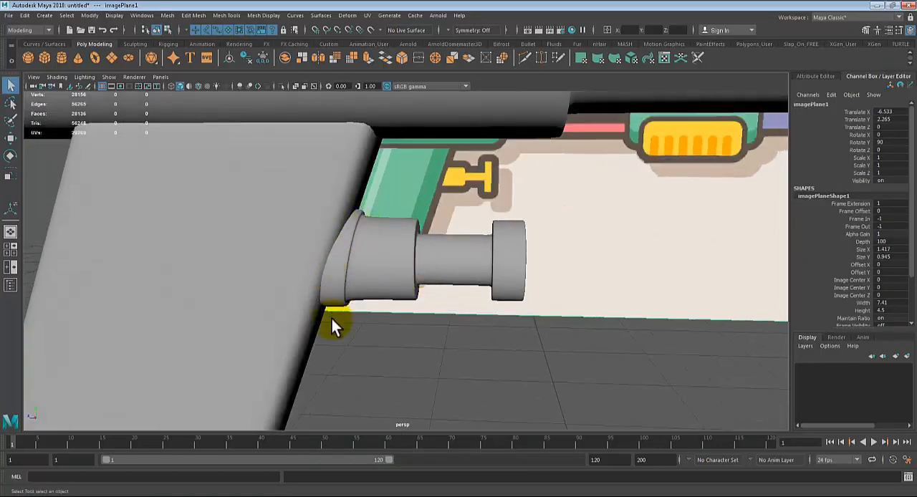
alt+drag(331, 318, 371, 301)
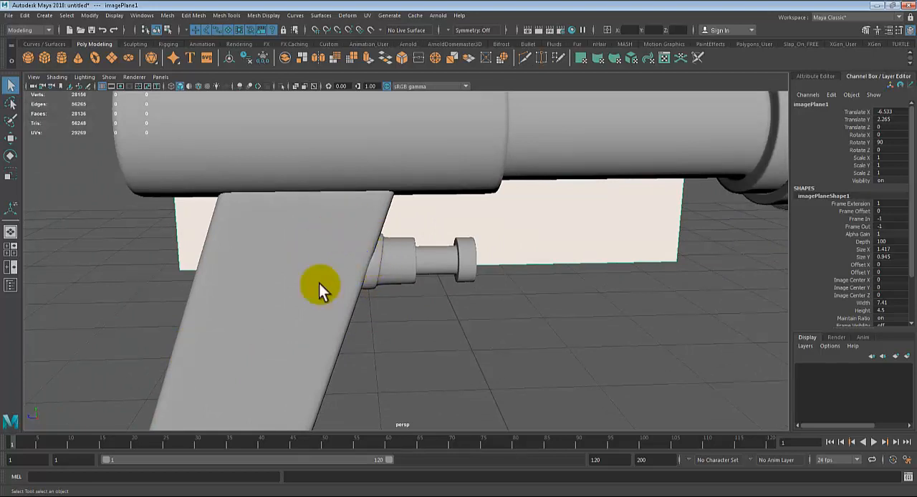
mouse_move(402, 330)
alt+mouse_down()
mouse_move(473, 317)
mouse_move(376, 321)
mouse_move(512, 345)
alt+mouse_up()
Step: Return the trigger to unsmoothed display and extrude the inner cap faces of its end disc inward to form a shallow recess
click(437, 267)
scroll(438, 272, up, 3)
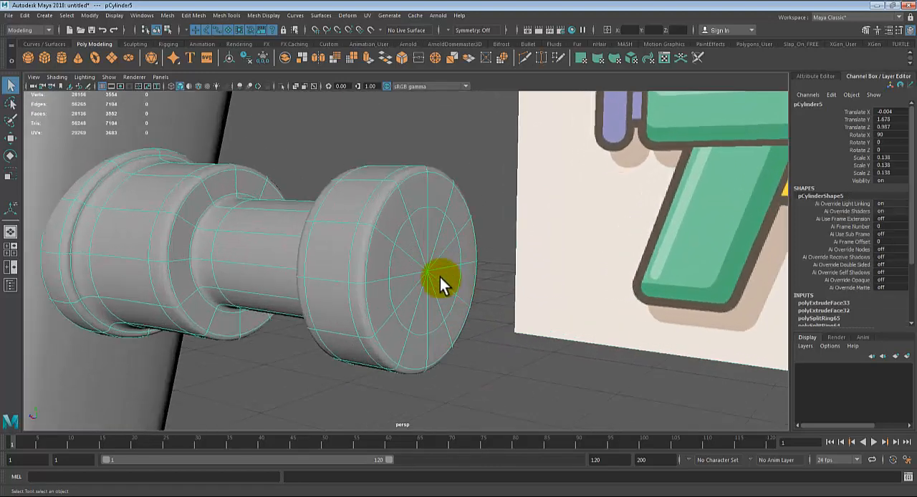
right_drag(413, 229, 419, 242)
click(427, 229)
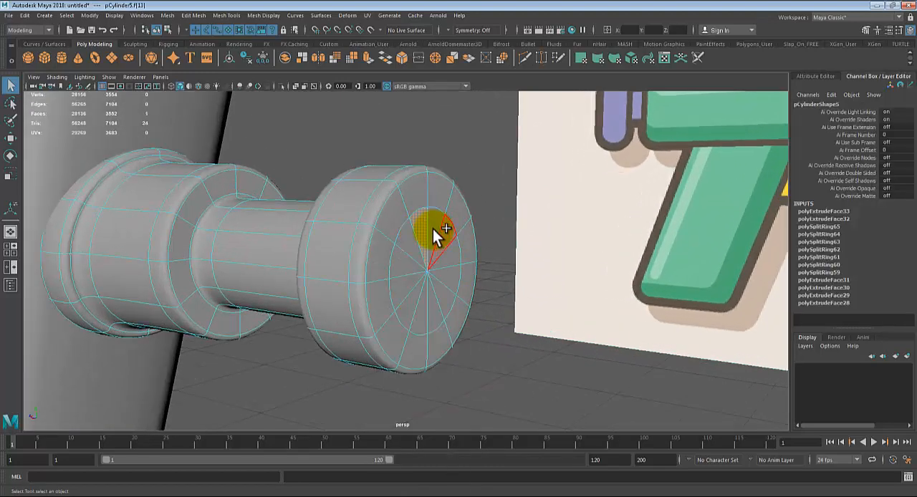
key(1)
mouse_move(432, 227)
shift+mouse_down()
mouse_move(442, 227)
mouse_move(454, 260)
shift+mouse_up()
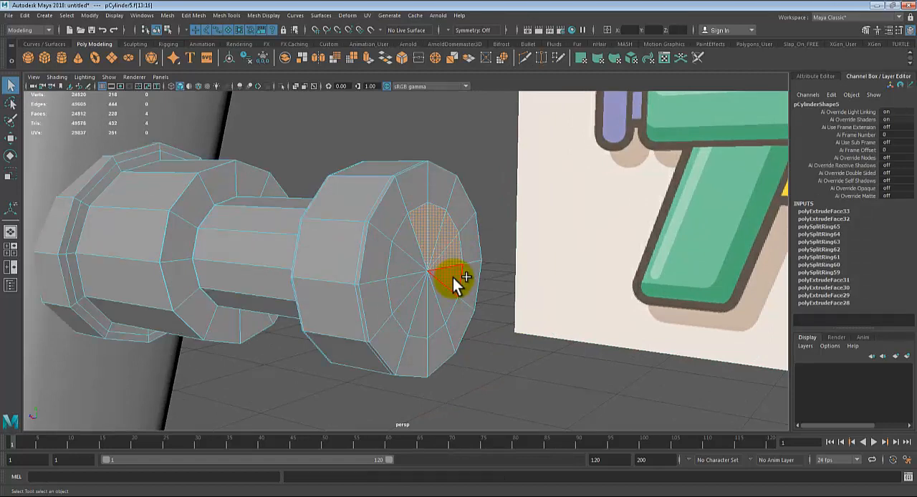
mouse_move(436, 298)
shift+mouse_down()
mouse_move(423, 315)
mouse_move(404, 290)
shift+mouse_up()
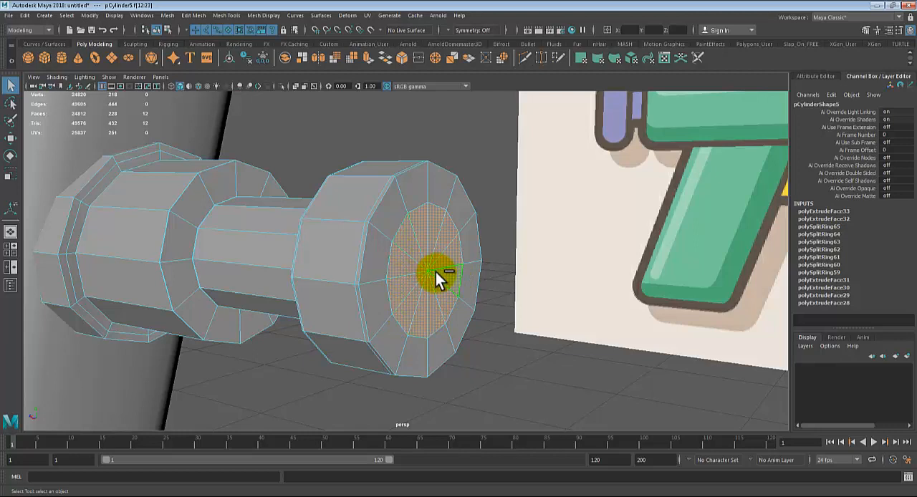
key(ctrl+e)
alt+drag(516, 311, 477, 259)
Step: Show the trigger in smooth mode, return to object selection and deselect it
key(3)
right_drag(398, 193, 429, 168)
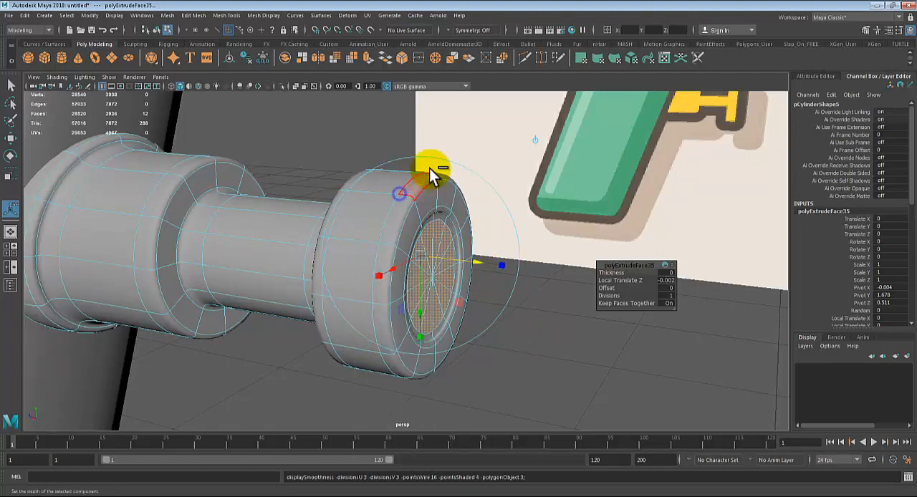
key(q)
click(338, 131)
scroll(337, 147, down, 4)
scroll(413, 267, down, 3)
scroll(413, 266, down, 3)
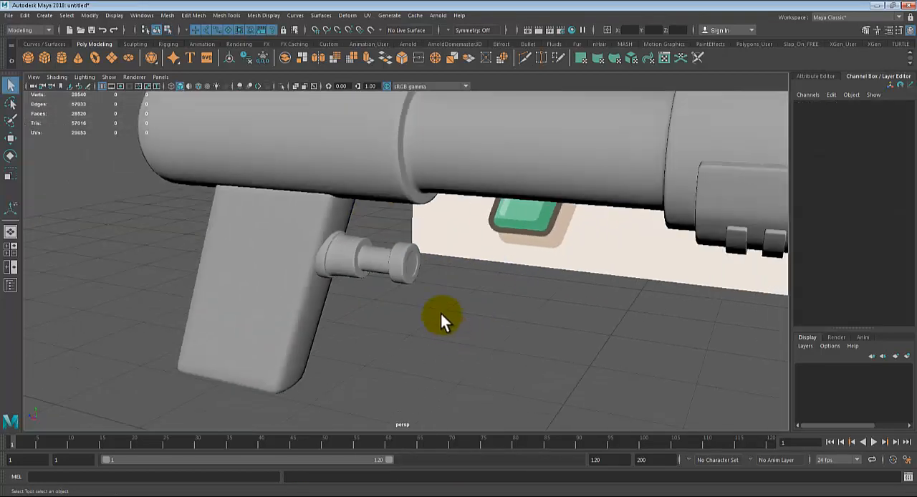
Step: Duplicate the spare cylinder, scale the copy to about 0.211 and move it to the rear end of the gun body
alt+drag(444, 316, 608, 353)
alt+right_drag(608, 353, 337, 272)
mouse_move(529, 320)
alt+mouse_down()
mouse_move(504, 322)
mouse_move(542, 221)
mouse_move(470, 331)
mouse_move(491, 321)
mouse_move(476, 326)
mouse_move(543, 324)
alt+mouse_up()
click(704, 175)
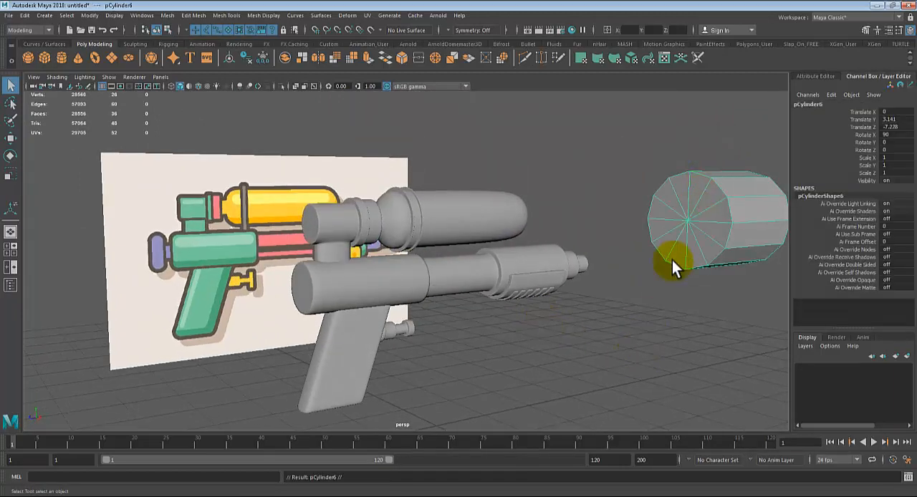
key(w)
mouse_move(662, 218)
shift+mouse_down()
mouse_move(239, 263)
mouse_move(229, 239)
shift+mouse_up()
key(r)
drag(296, 246, 199, 260)
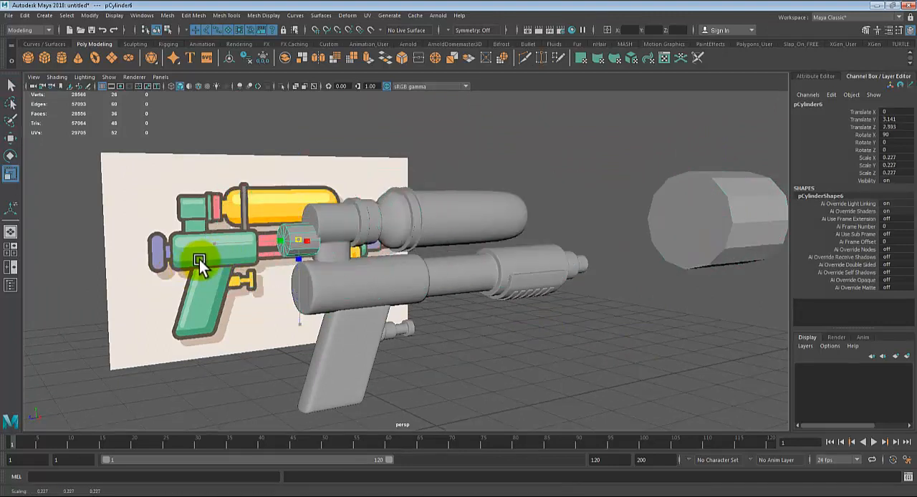
key(w)
drag(296, 240, 285, 288)
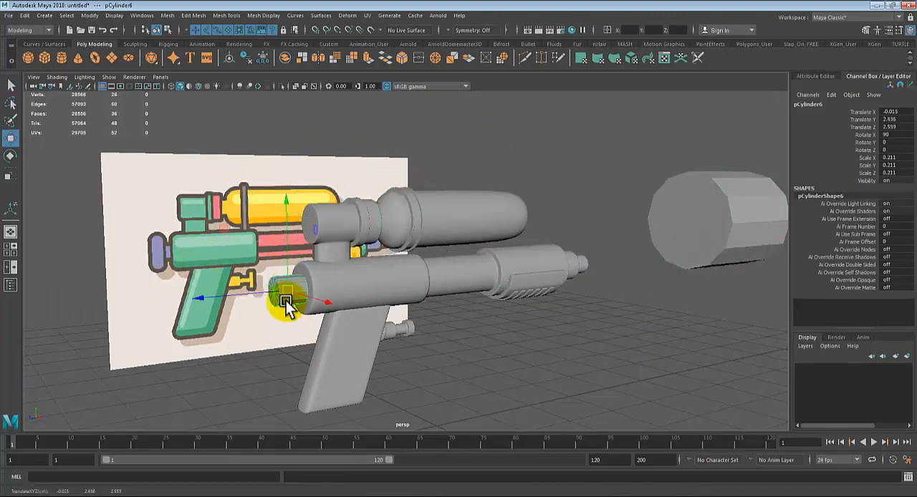
Step: In the side view, scale the new cylinder to about 0.152 and align it with the purple rear plug's neck in the reference
key(space)
key(space)
alt+middle_drag(410, 366, 701, 473)
alt+middle_drag(345, 362, 418, 387)
key(r)
drag(369, 229, 318, 237)
key(w)
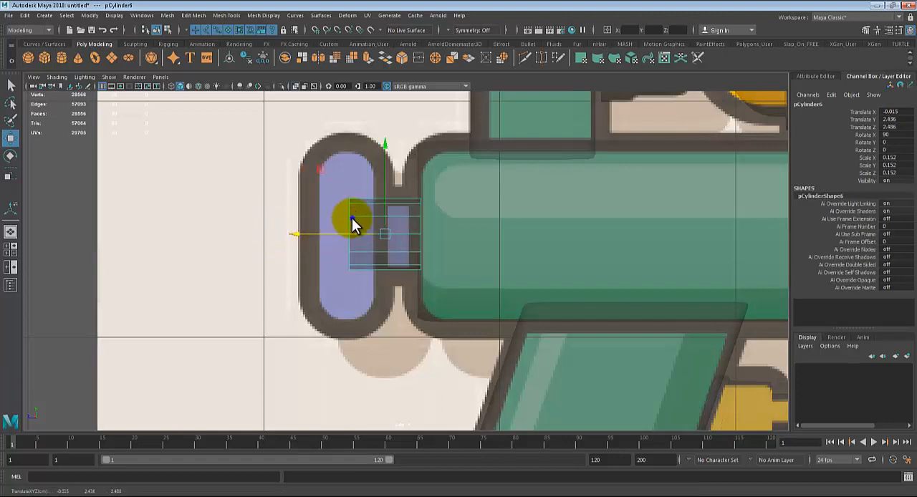
Step: Select the cylinder's rear-end vertices and move them back to the outer edge of the purple plug in the reference
right_drag(352, 218, 296, 200)
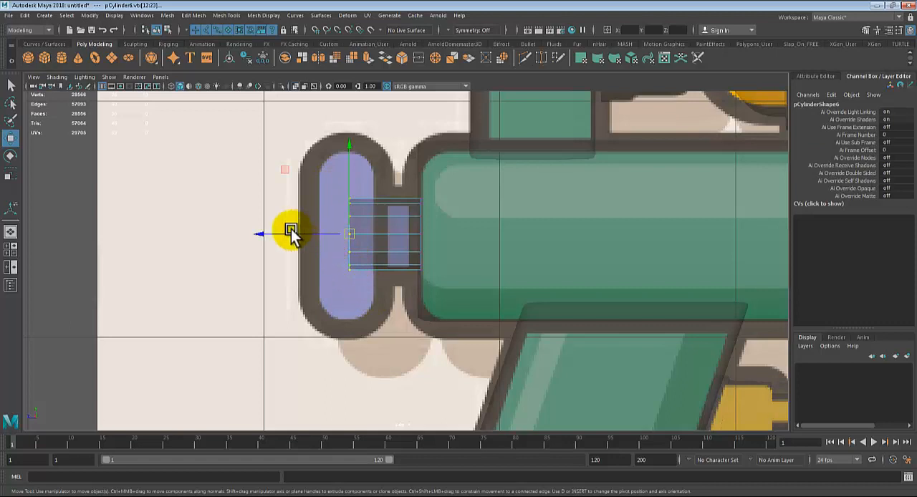
middle_drag(250, 231, 205, 241)
key(q)
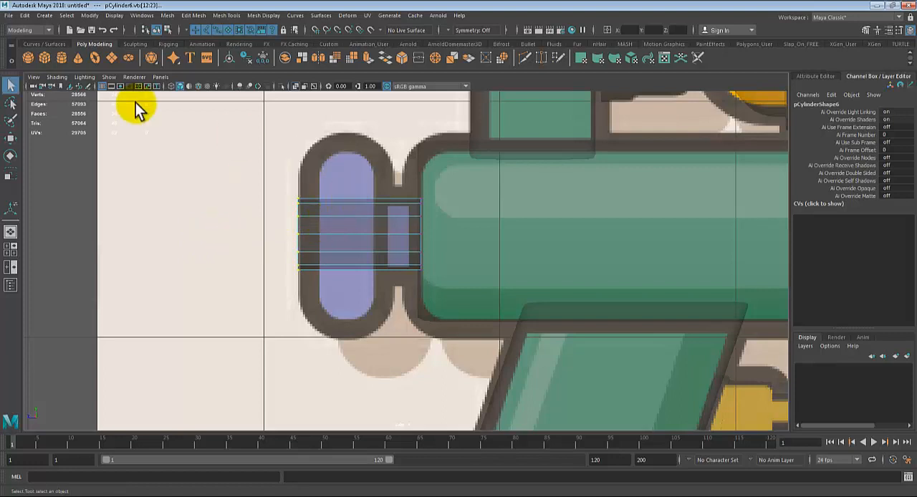
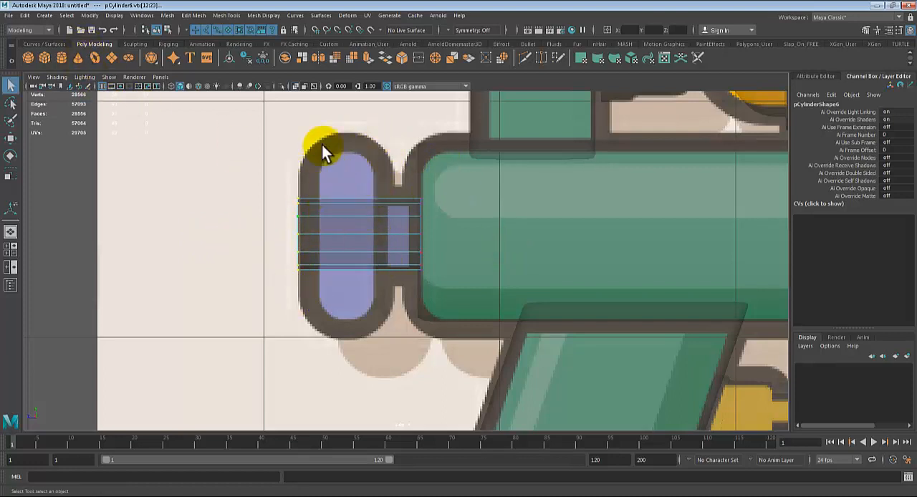
Step: Insert an edge loop around the small rear cylinder at the boundary between the purple plug and its neck
click(216, 15)
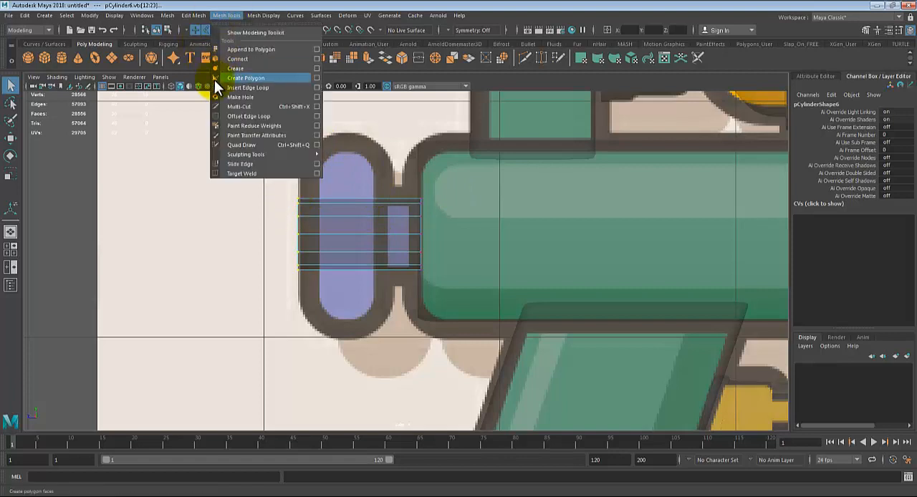
click(237, 87)
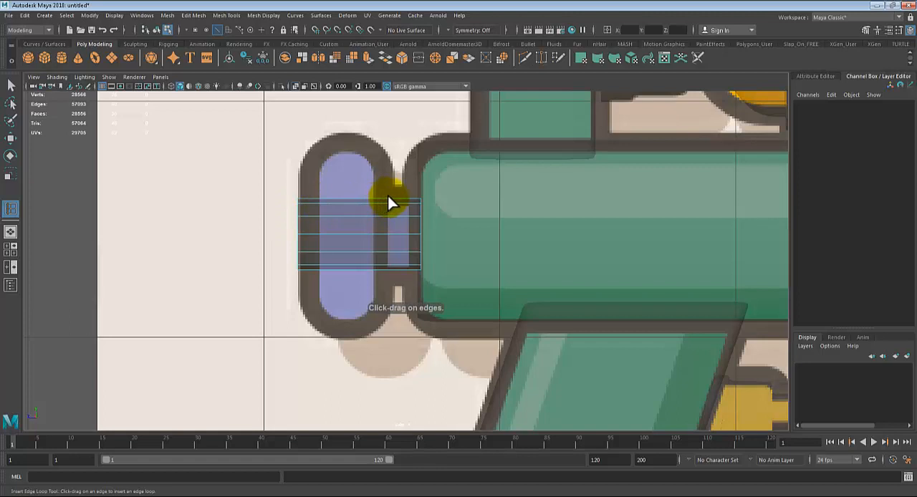
drag(387, 200, 356, 206)
Step: Extrude the ring of side faces behind the new loop outward to the purple plug's height in the side-view reference
right_drag(353, 210, 353, 227)
drag(332, 178, 394, 280)
key(space)
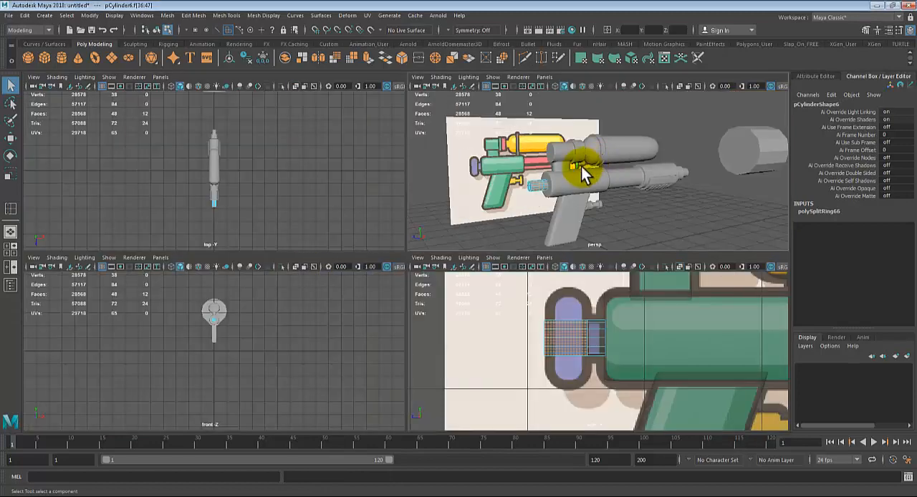
key(space)
alt+right_drag(358, 301, 442, 346)
alt+middle_drag(315, 324, 430, 296)
alt+right_drag(450, 311, 520, 352)
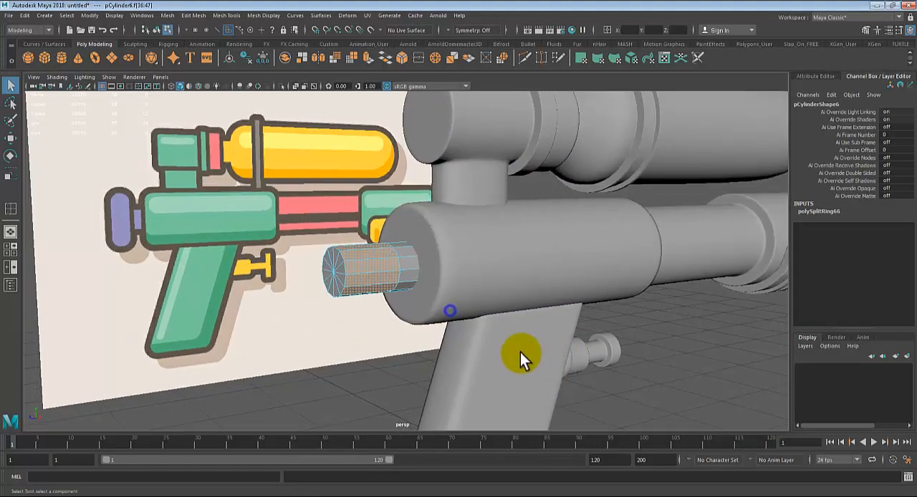
key(ctrl+e)
key(space)
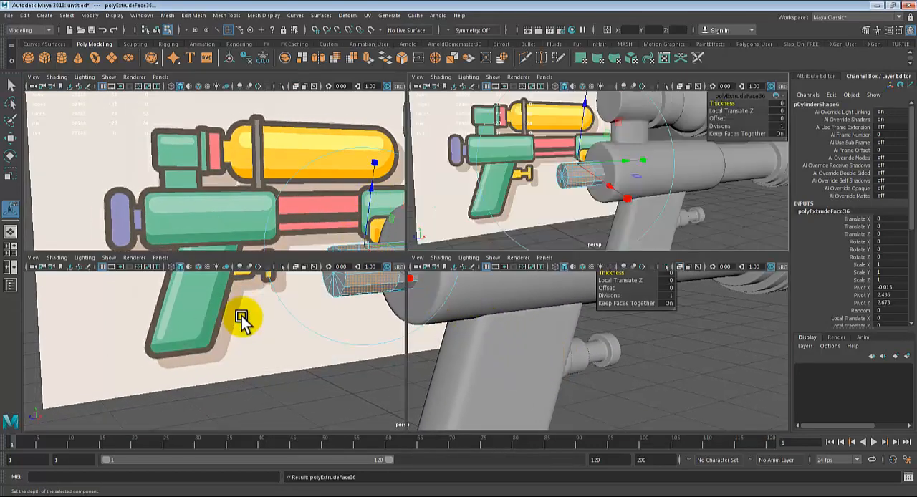
alt+middle_drag(547, 321, 567, 361)
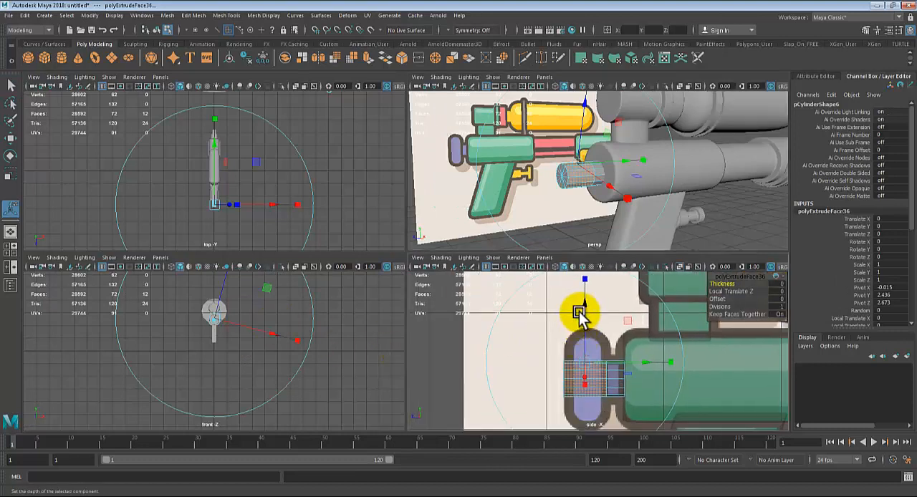
drag(585, 308, 592, 263)
key(e)
key(space)
Step: Extrude every other side face around the plug slightly outward to form raised grips
alt+drag(497, 239, 425, 205)
right_drag(427, 204, 458, 191)
alt+drag(306, 286, 362, 330)
alt+drag(429, 248, 401, 234)
right_drag(401, 234, 402, 239)
click(405, 268)
alt+drag(399, 299, 513, 243)
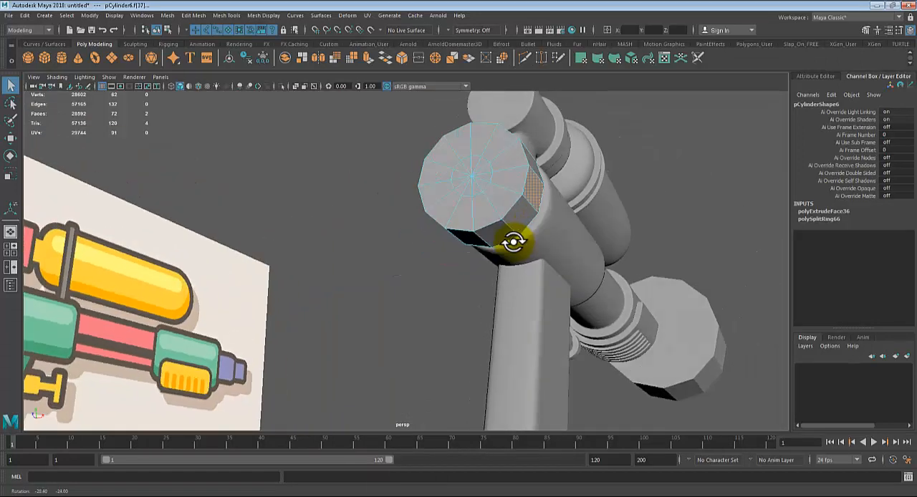
shift+click(491, 232)
alt+drag(545, 293, 648, 309)
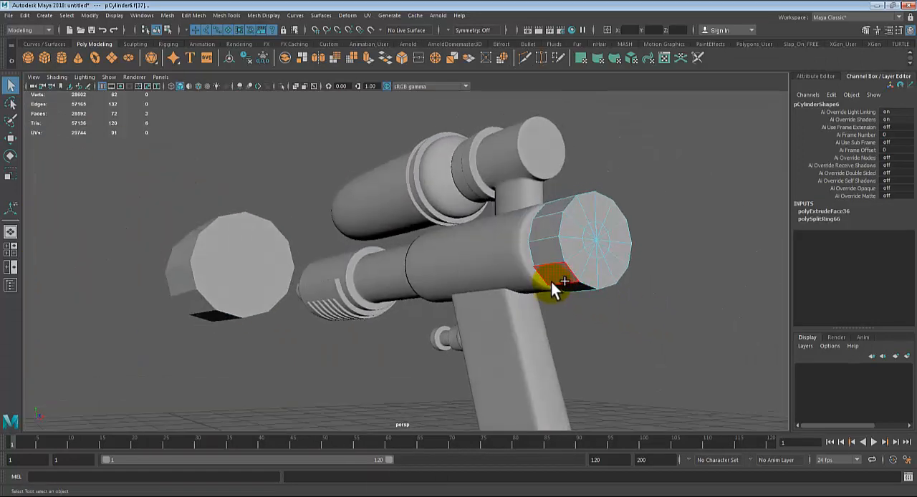
shift+click(551, 280)
shift+click(546, 236)
alt+drag(579, 291, 557, 306)
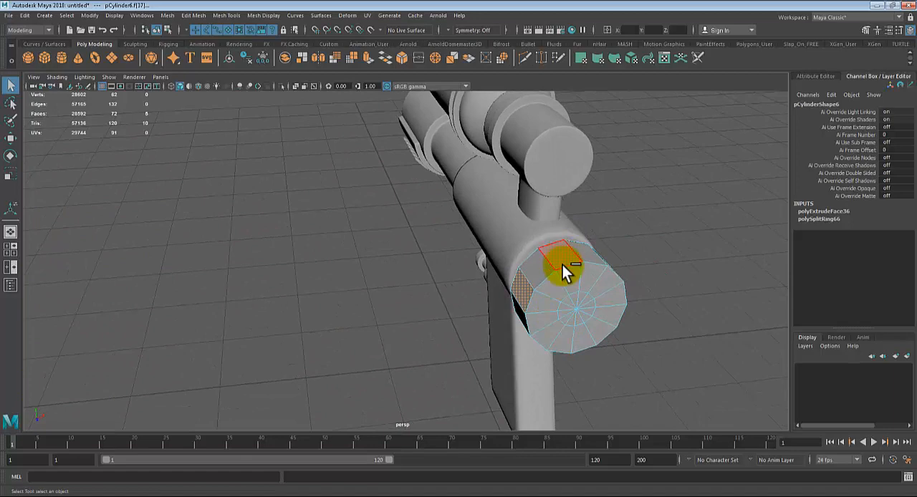
alt+drag(562, 265, 594, 341)
key(ctrl+e)
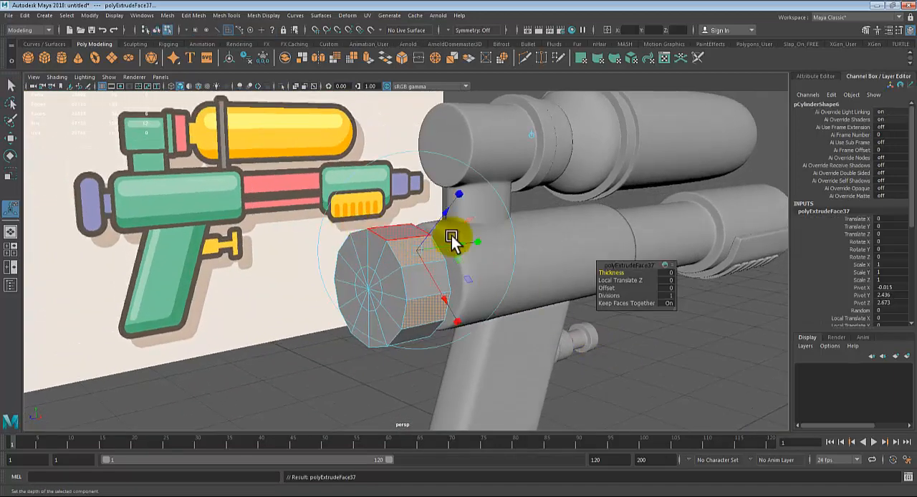
drag(451, 235, 447, 210)
key(ctrl+e)
key(q)
right_drag(367, 239, 411, 215)
click(310, 321)
Step: Insert supporting edge loops near the plug's rear and front rims, show it in smooth mode and return to object selection
scroll(336, 305, up, 3)
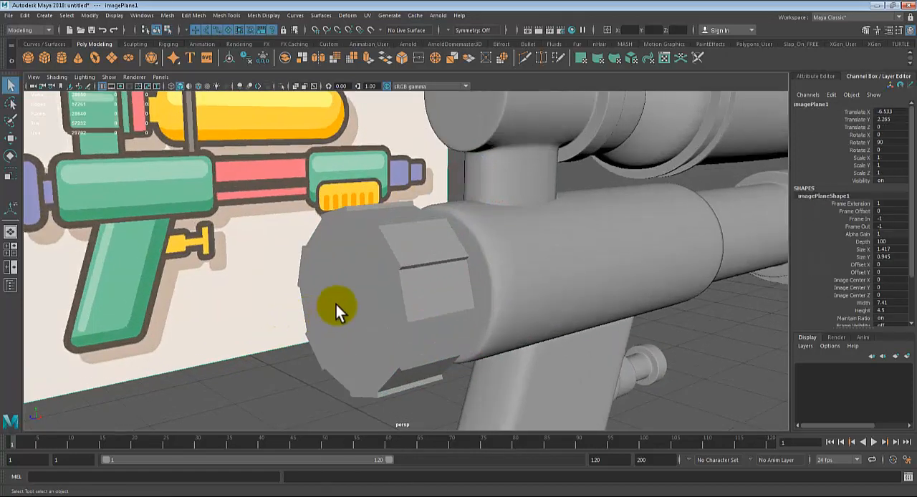
click(336, 305)
click(232, 15)
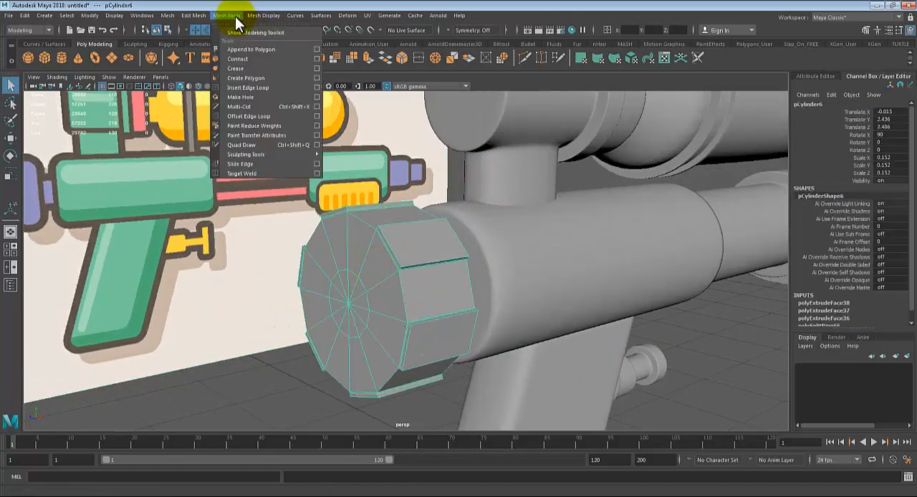
click(263, 83)
scroll(307, 243, up, 2)
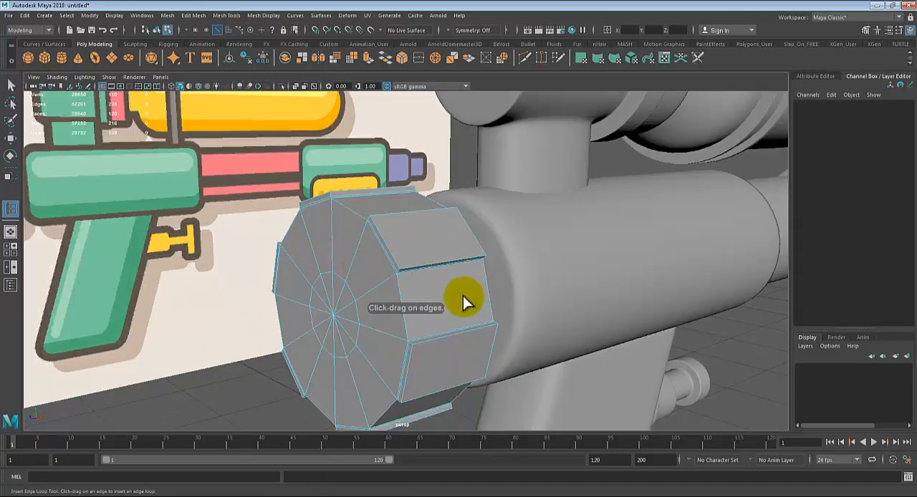
alt+drag(463, 296, 224, 249)
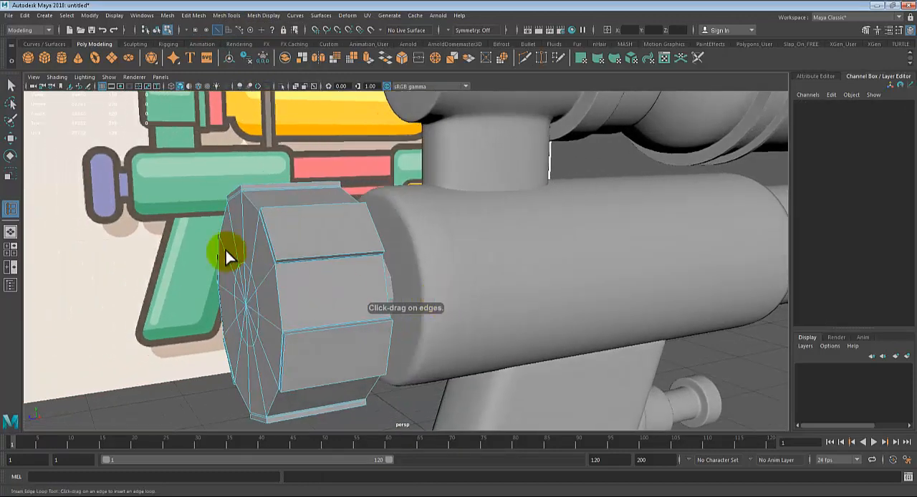
click(286, 264)
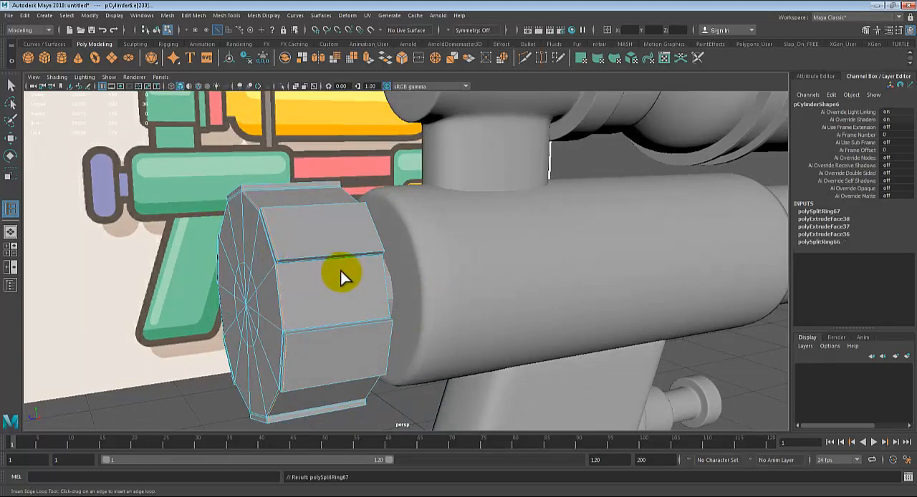
click(382, 249)
alt+drag(381, 250, 387, 303)
key(3)
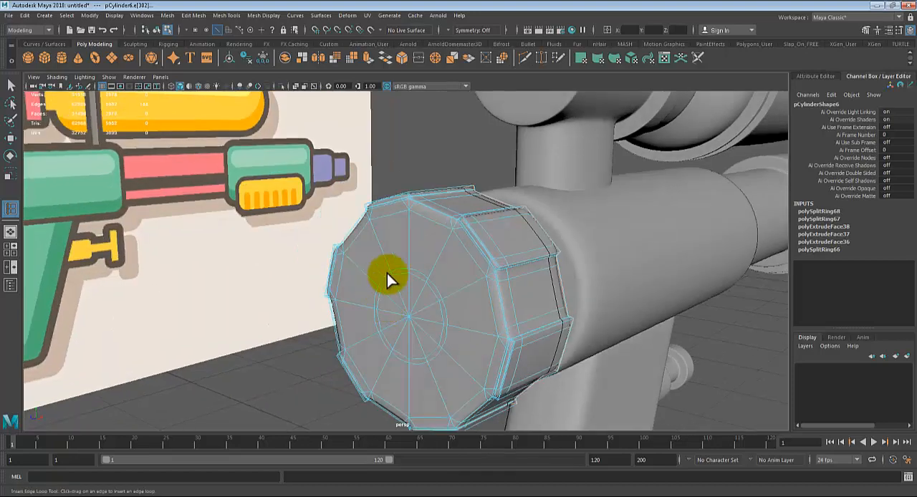
key(q)
right_drag(415, 231, 459, 214)
click(149, 332)
Step: Scale the gun's grip along X to about 0.399 and deselect it
scroll(232, 321, down, 4)
alt+drag(231, 321, 506, 323)
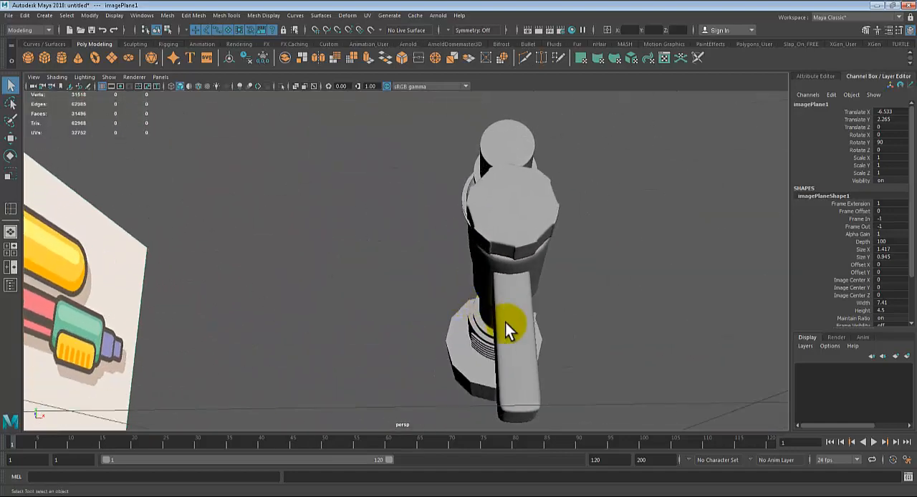
click(506, 323)
key(r)
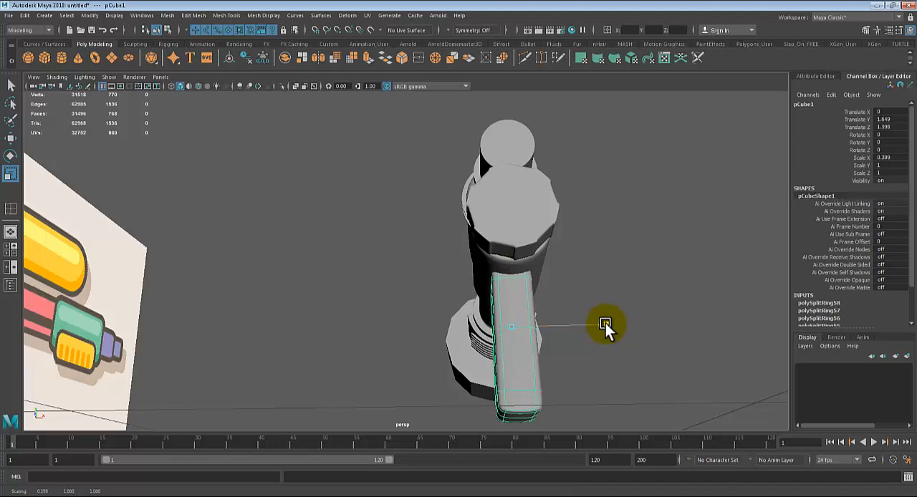
click(659, 328)
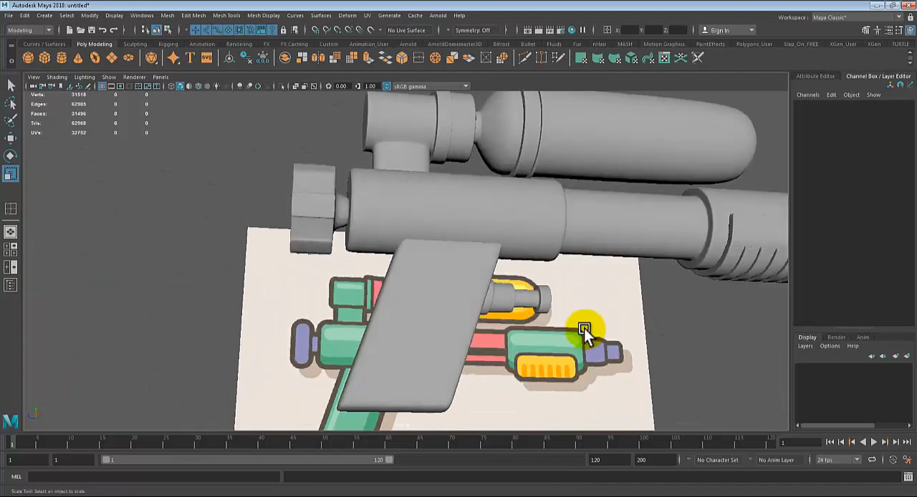
Step: Add edge loops around the plug's neck beside the gun body and beside the plug, and show the plug smoothed
alt+drag(584, 328, 349, 267)
scroll(254, 337, up, 5)
click(390, 288)
key(1)
scroll(392, 301, up, 3)
key(g)
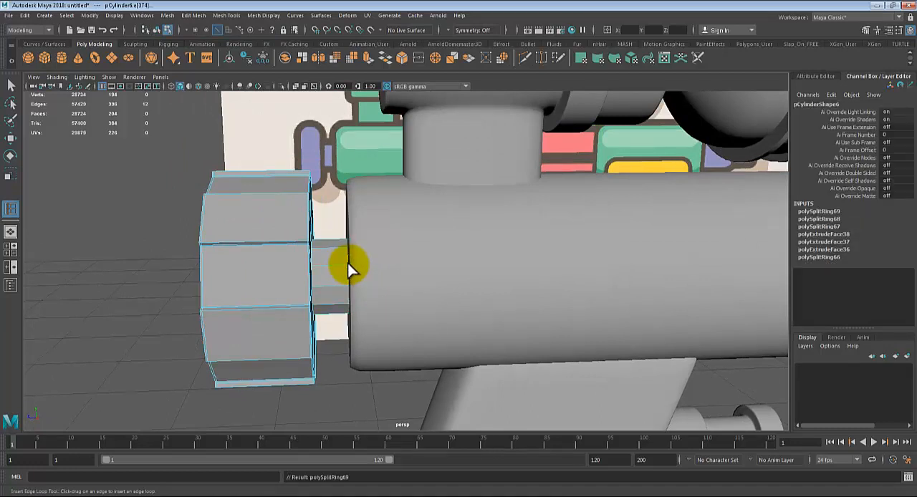
key(3)
key(1)
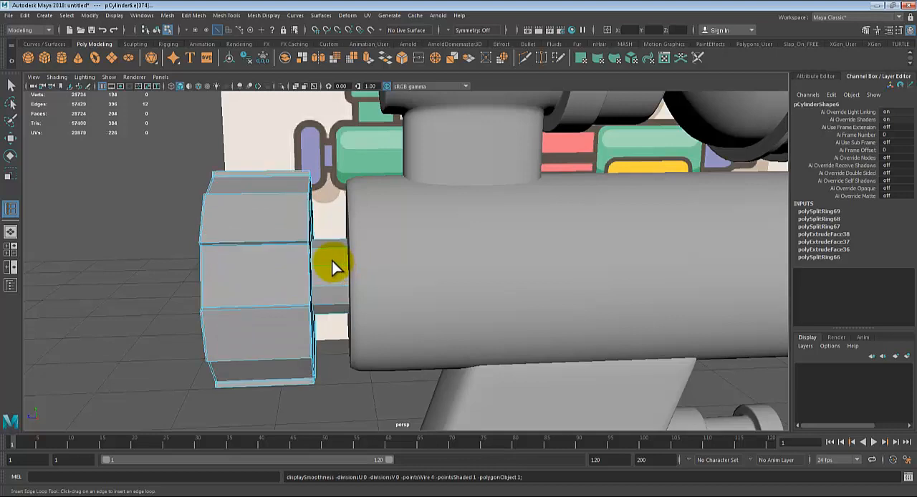
click(328, 271)
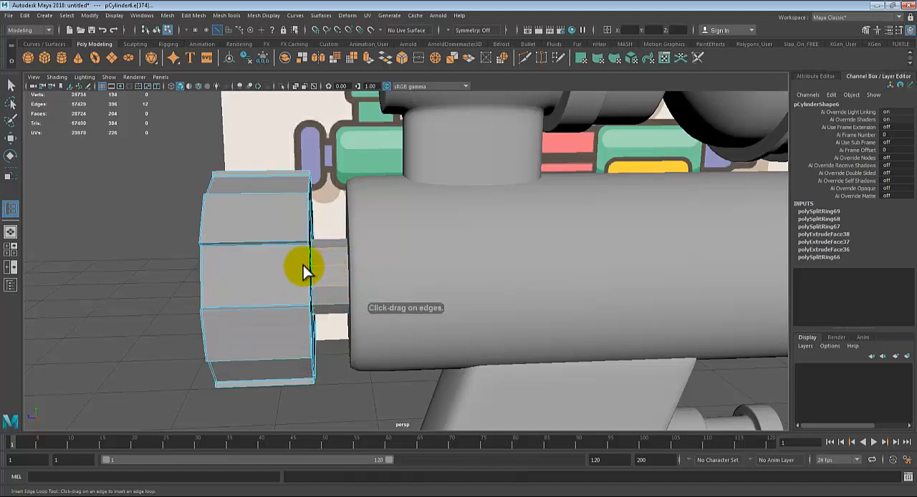
click(313, 266)
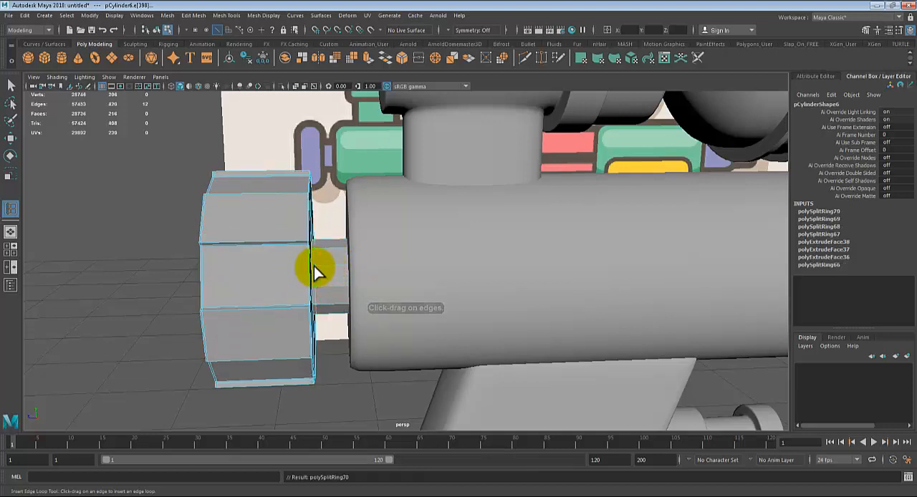
key(3)
Step: Compare the gun body in unsmoothed and smooth display and examine the whole model from several sides
scroll(403, 253, down, 3)
click(418, 253)
key(1)
click(416, 256)
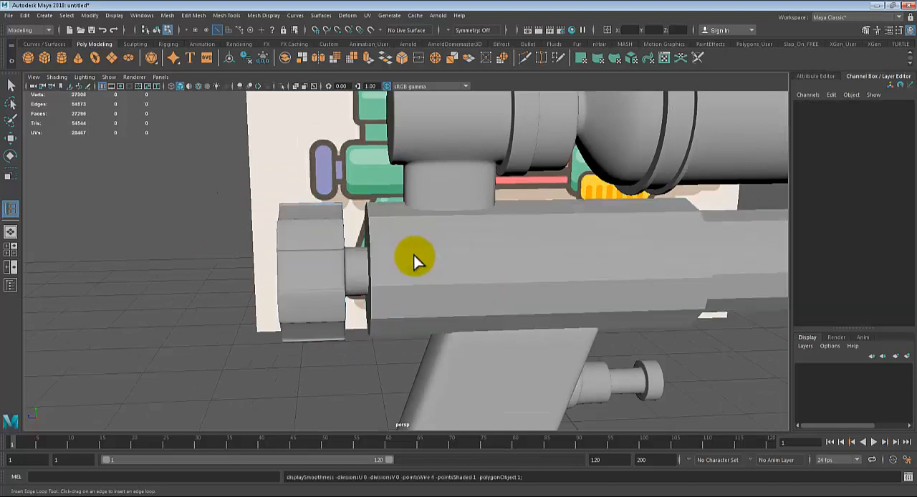
key(q)
scroll(429, 263, down, 3)
scroll(544, 258, down, 3)
click(495, 267)
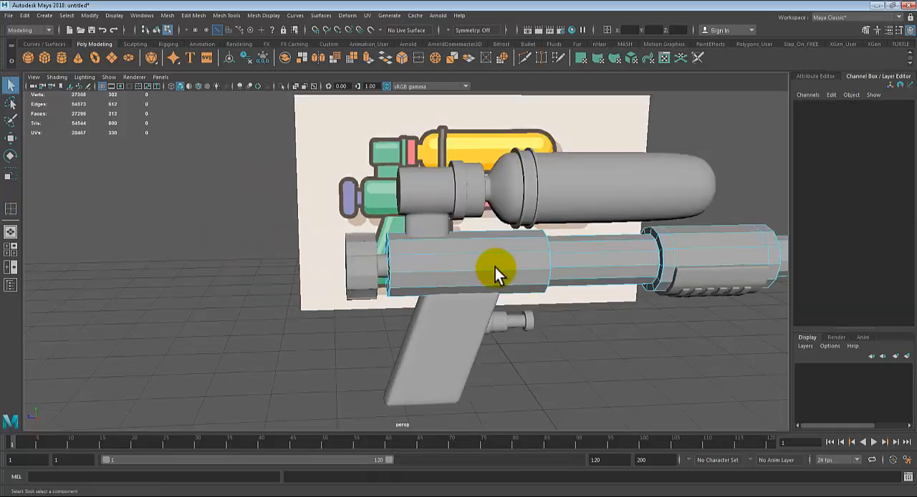
key(3)
right_drag(495, 267, 532, 213)
scroll(525, 316, down, 2)
click(647, 353)
alt+drag(647, 352, 449, 325)
scroll(673, 326, up, 1)
alt+right_drag(449, 325, 582, 370)
alt+middle_drag(582, 371, 449, 347)
Step: Show the gun body unsmoothed and insert 4 evenly spaced edge loops around its narrow middle section with the multiple edge loops option
click(486, 277)
scroll(455, 300, up, 3)
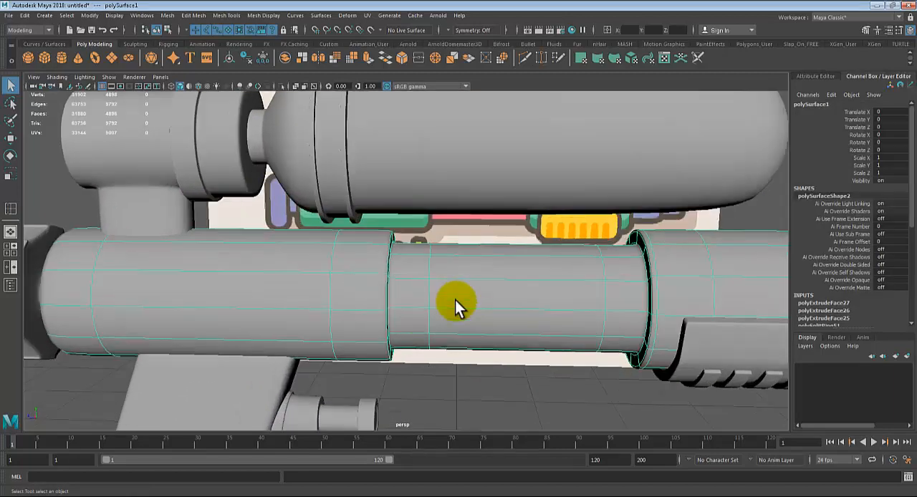
key(1)
alt+drag(490, 295, 470, 286)
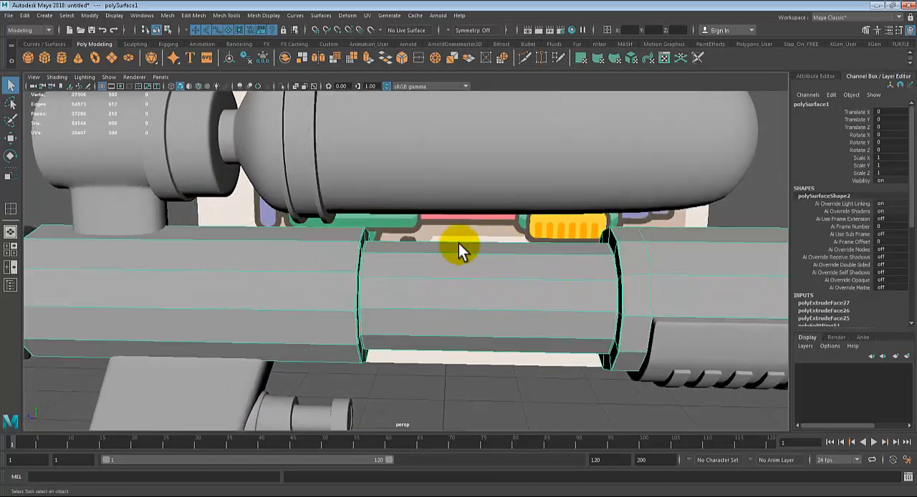
click(227, 15)
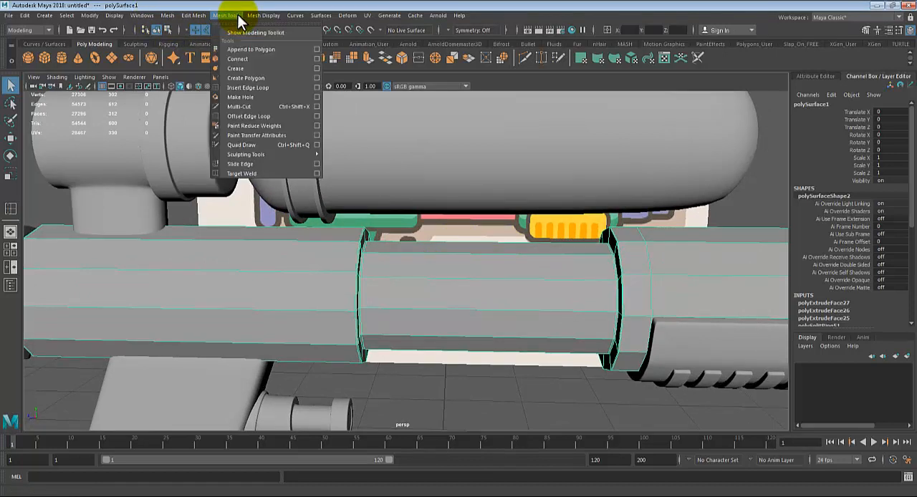
click(274, 87)
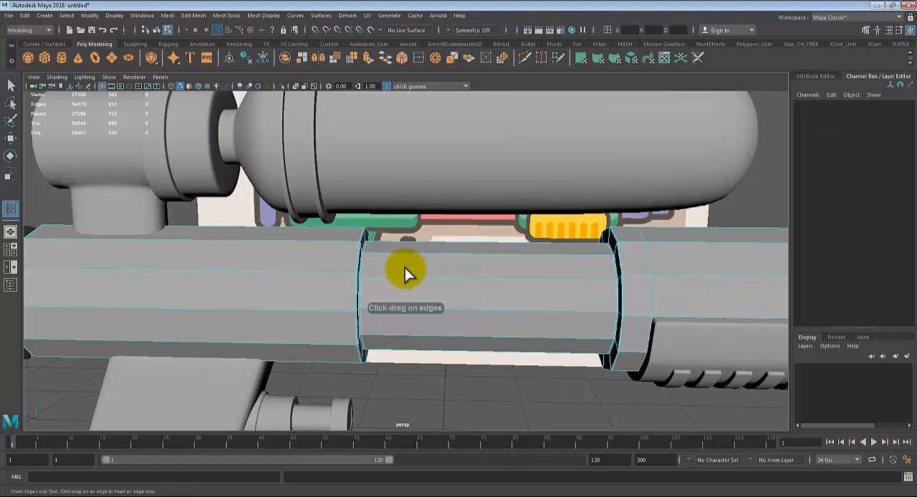
double_click(11, 209)
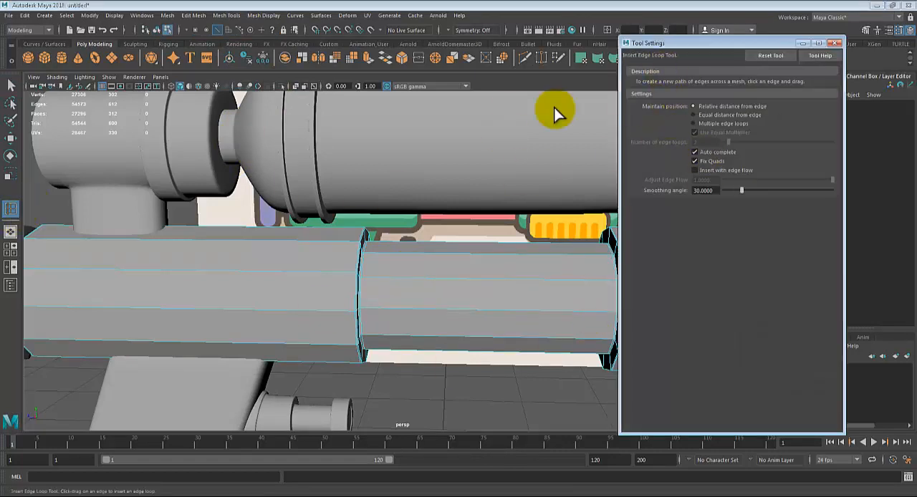
click(701, 124)
drag(707, 141, 678, 141)
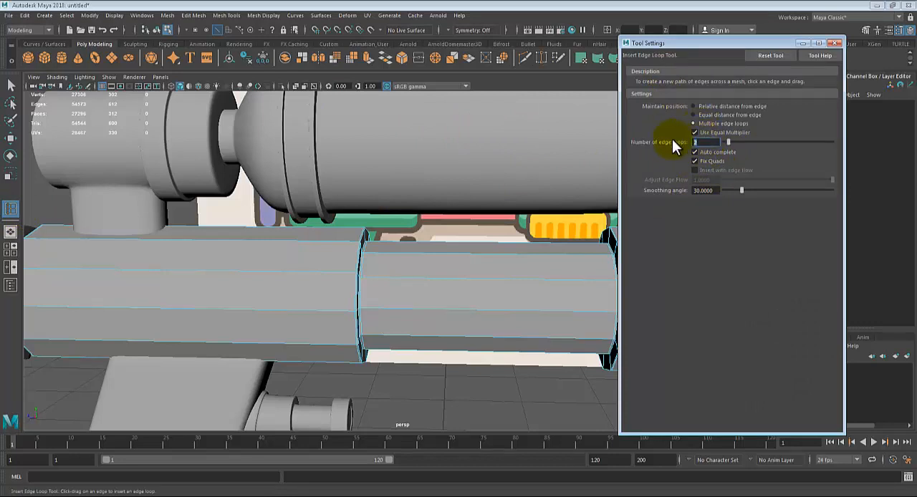
key(Return)
click(452, 251)
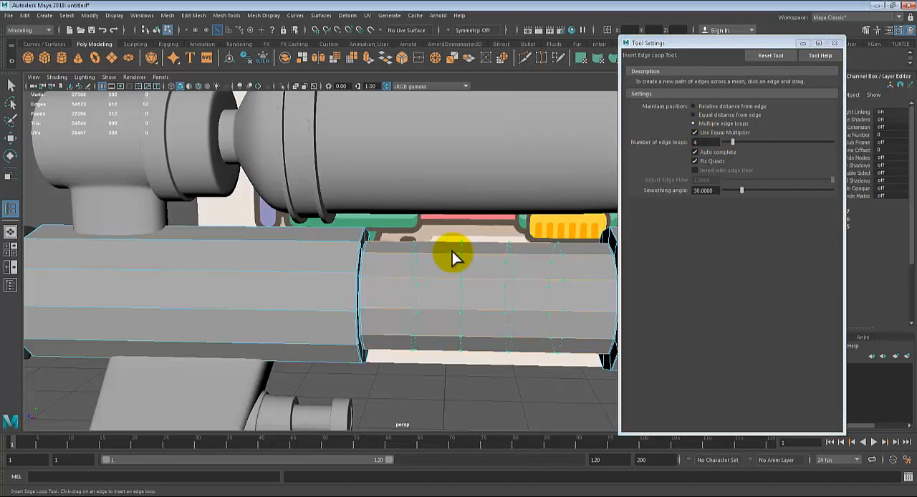
alt+middle_drag(477, 361, 397, 354)
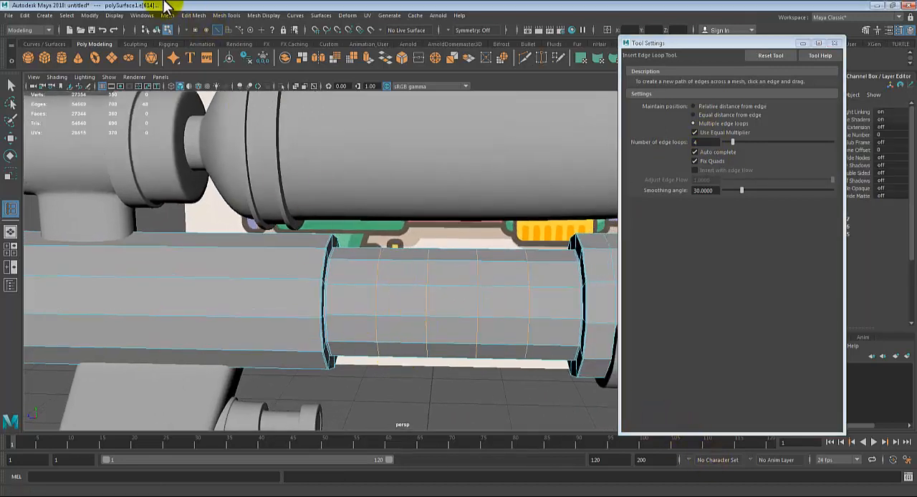
Step: Bevel the four new edge loops on the barrel's middle section and close the tool settings
click(203, 15)
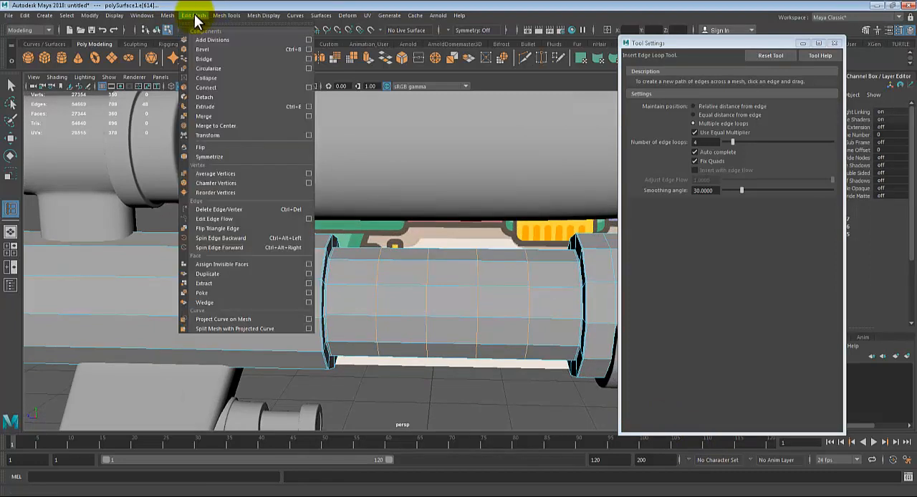
click(208, 48)
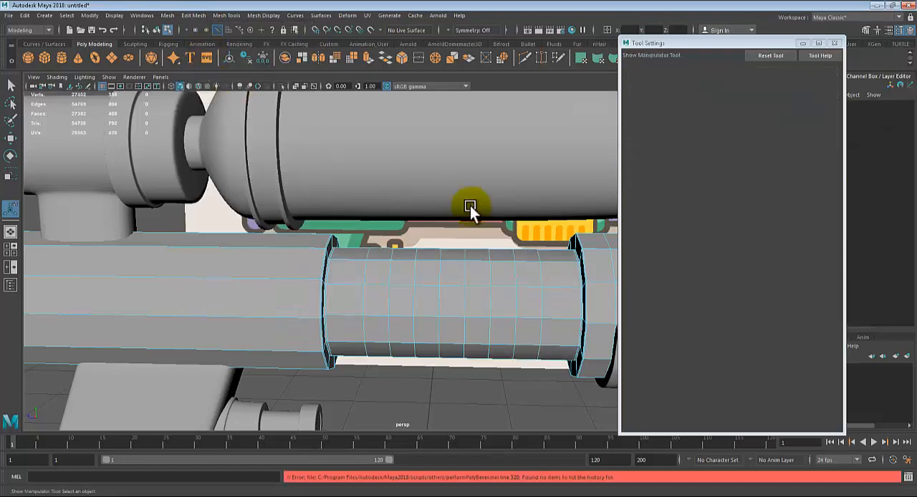
click(833, 43)
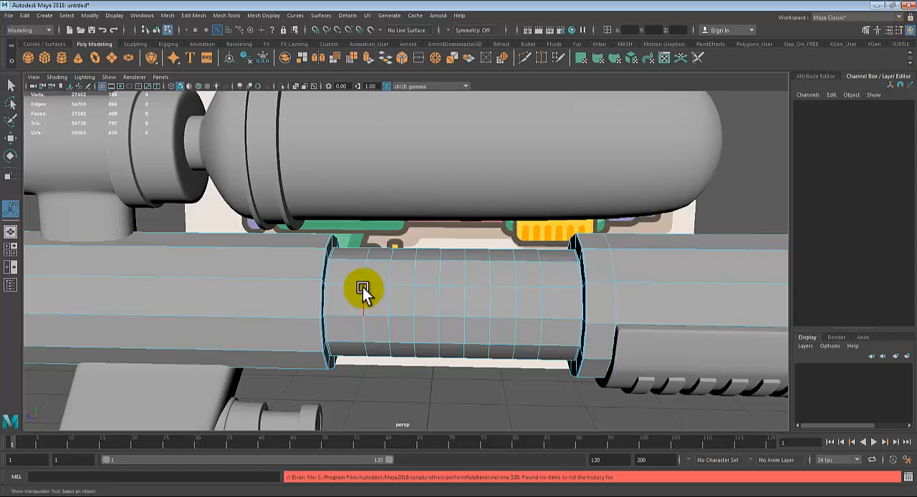
Step: Select the gun body and set the fraction of its middle-section edge loop bevel to 0.1
right_drag(368, 284, 416, 213)
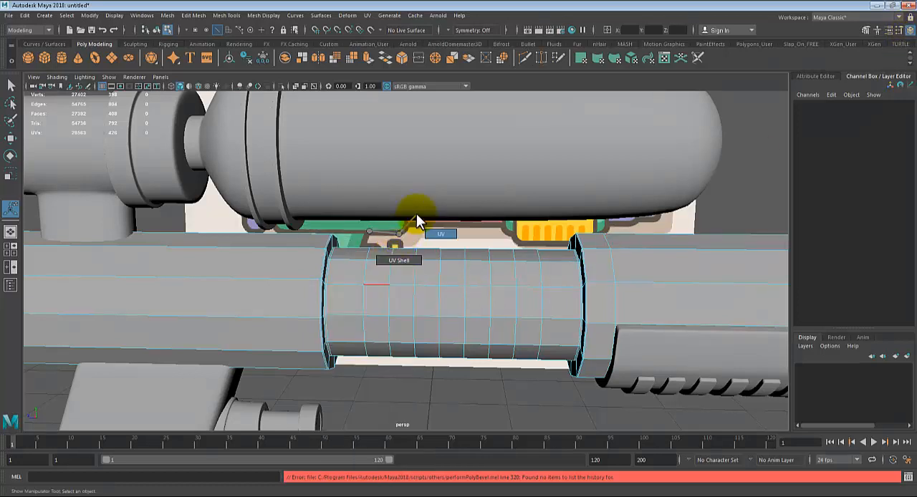
right_drag(397, 259, 426, 205)
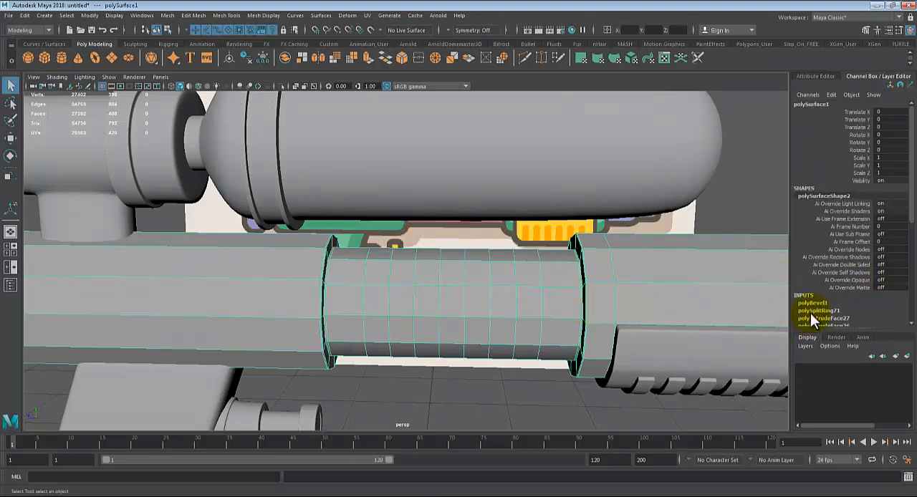
scroll(845, 287, down, 2)
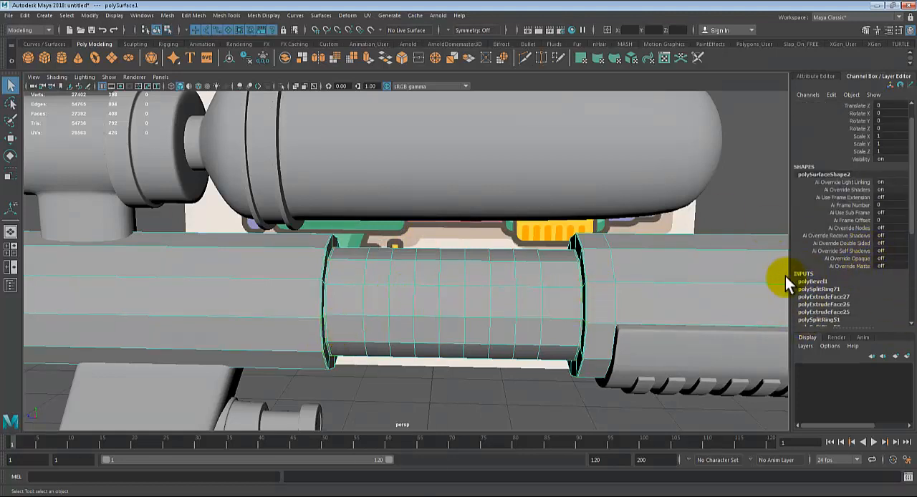
click(809, 283)
scroll(815, 272, down, 5)
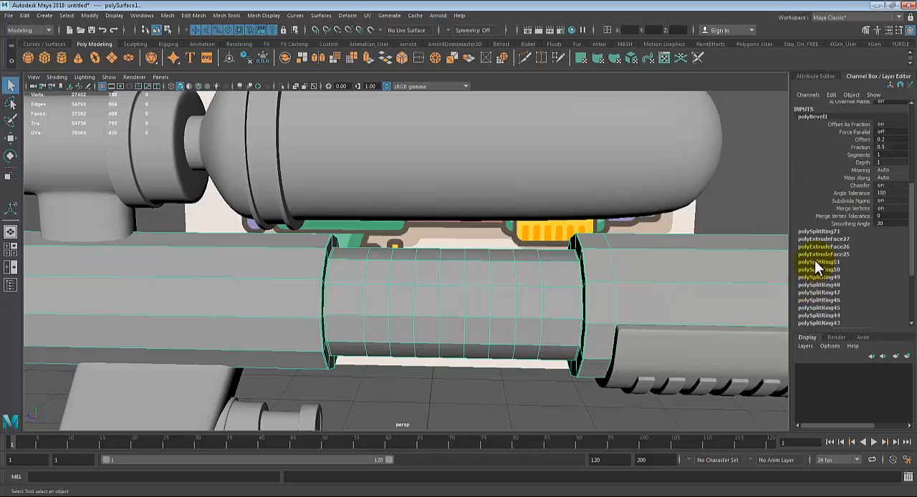
scroll(862, 164, up, 1)
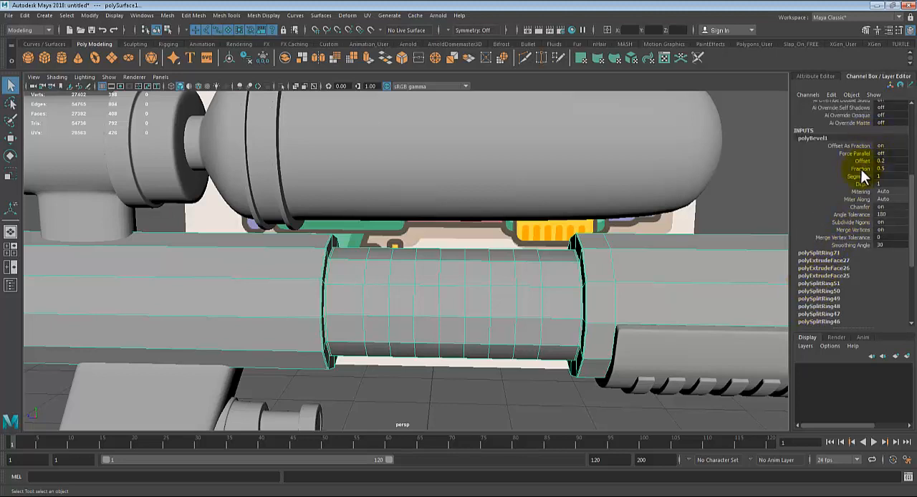
scroll(842, 245, down, 5)
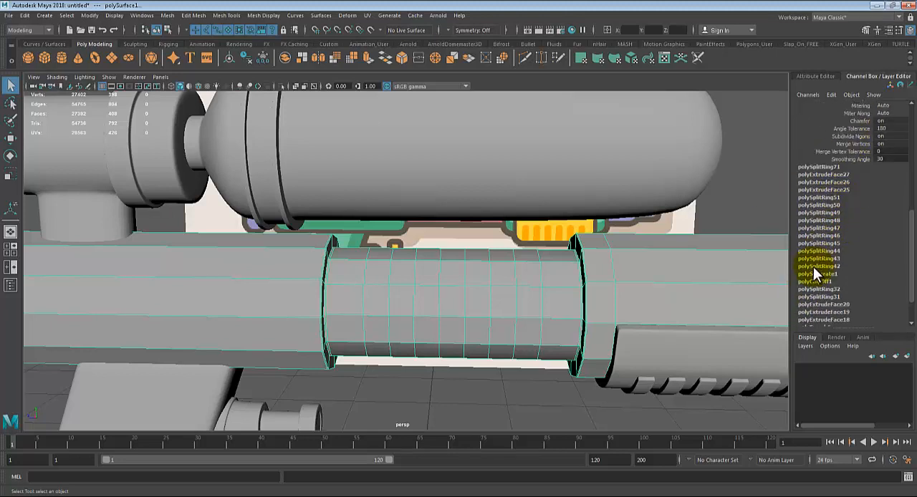
key(f)
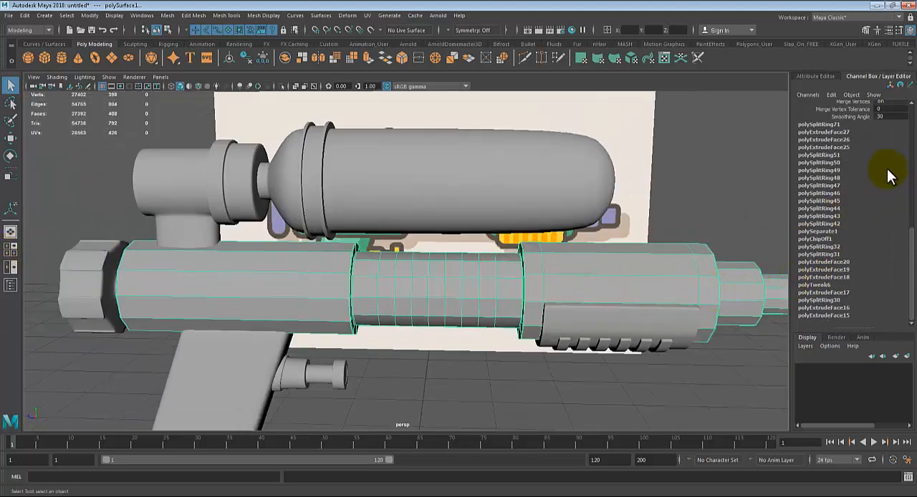
scroll(842, 193, up, 2)
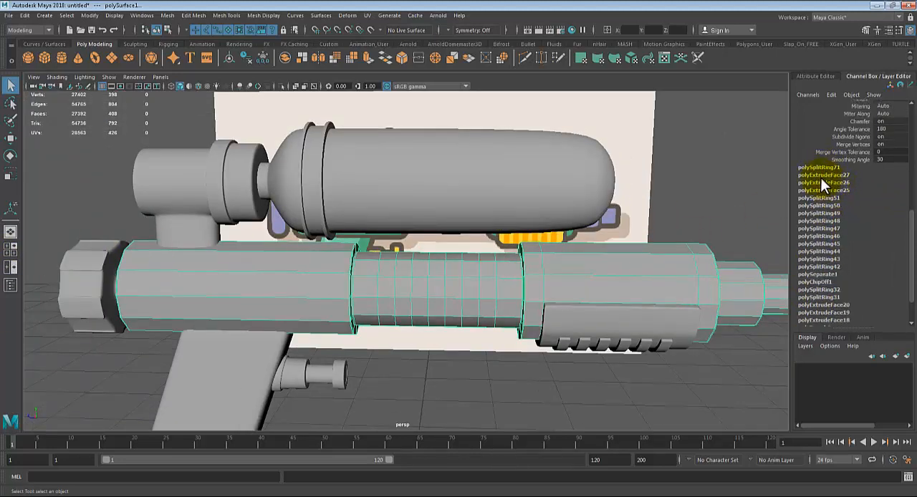
scroll(834, 172, up, 5)
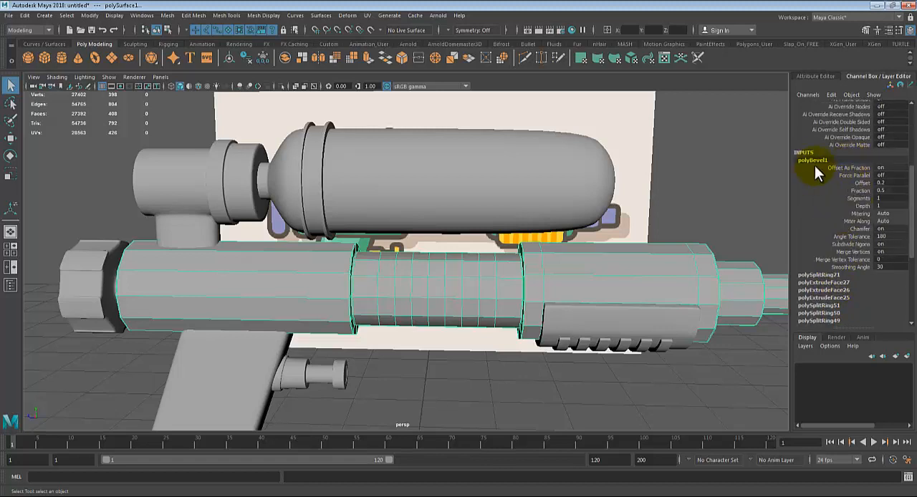
click(859, 190)
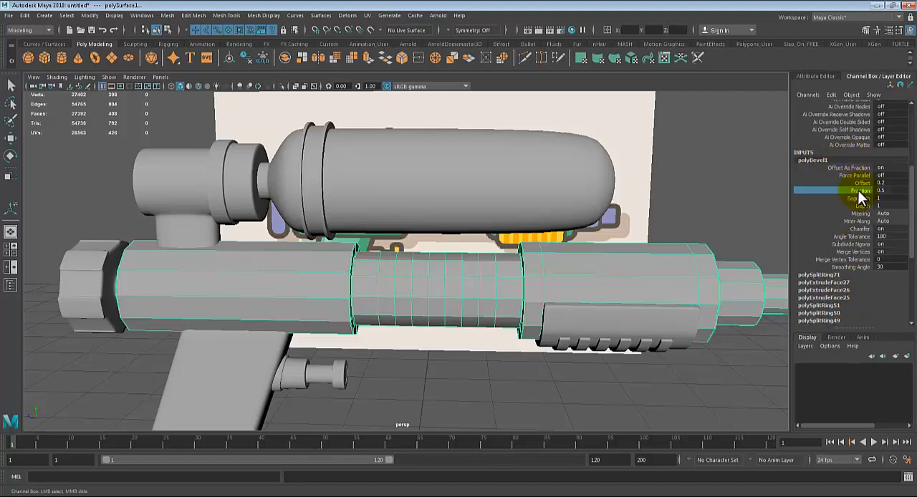
scroll(596, 240, up, 5)
middle_drag(632, 226, 630, 223)
click(885, 191)
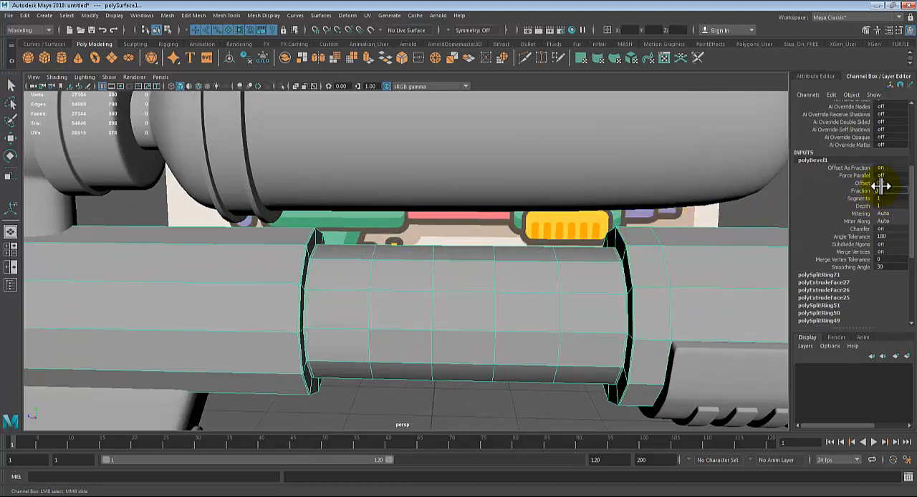
key(Return)
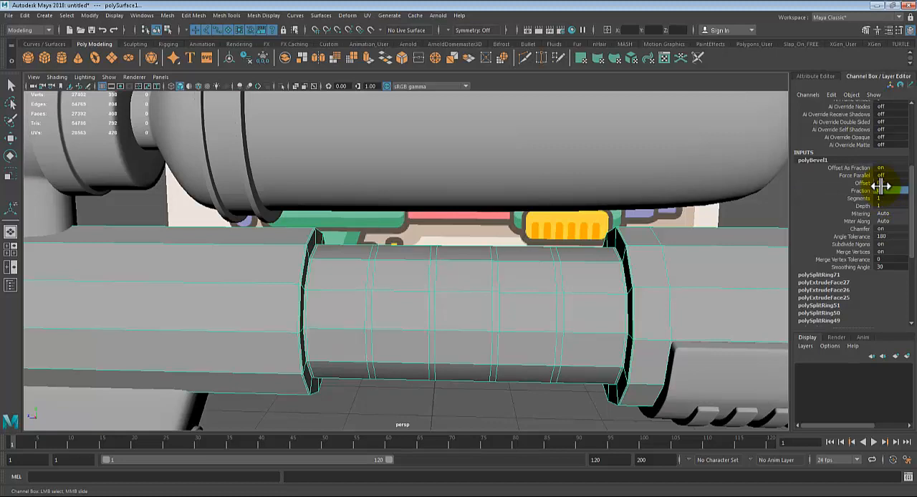
Step: Extrude the four narrow face rings on the barrel's middle section inward twice, first by about 0.014, and show the gun body smoothed
right_click(383, 252)
right_drag(383, 252, 387, 258)
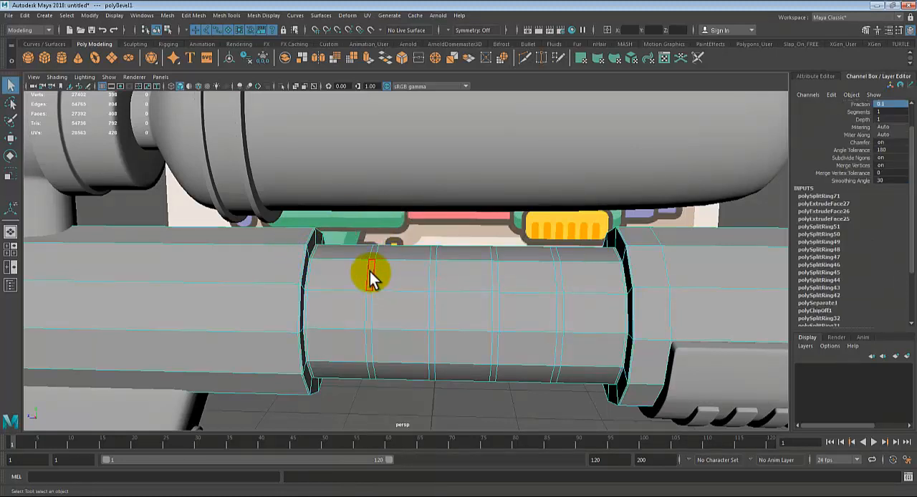
click(369, 272)
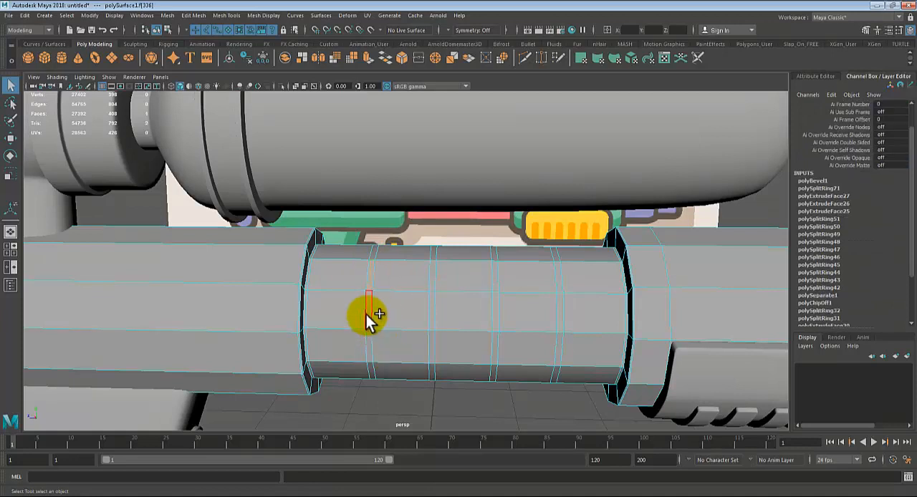
double_click(366, 315)
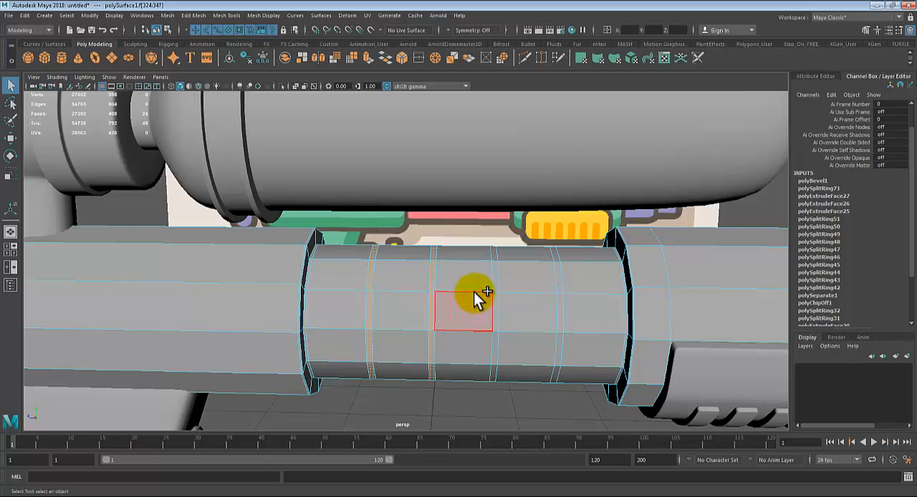
shift+click(495, 280)
shift+double_click(496, 309)
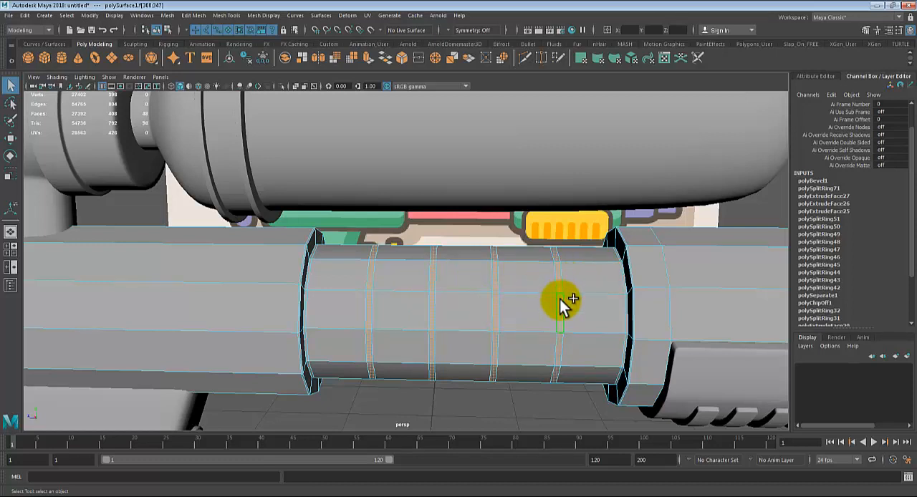
key(ctrl+e)
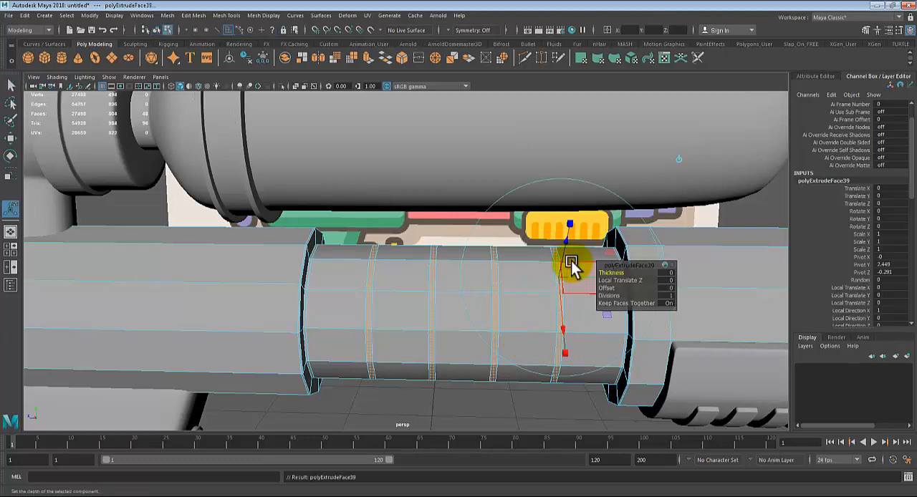
alt+drag(584, 293, 608, 301)
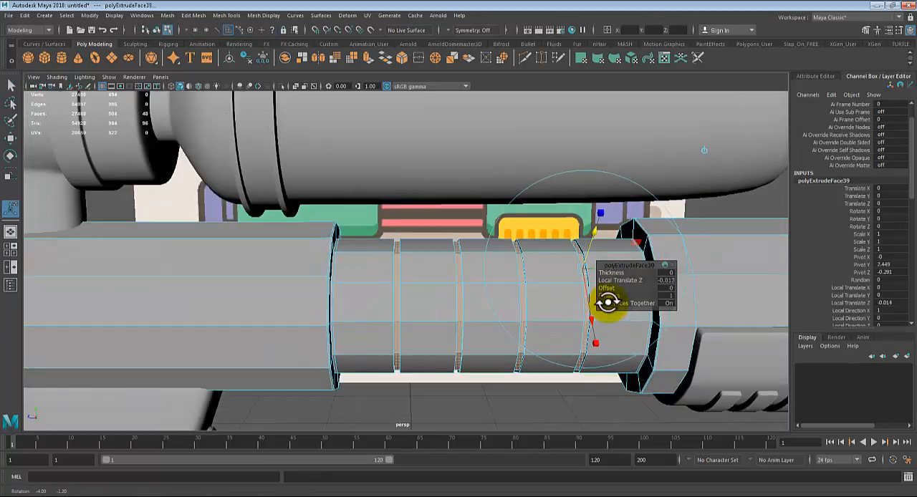
alt+middle_drag(546, 270, 514, 272)
key(ctrl+e)
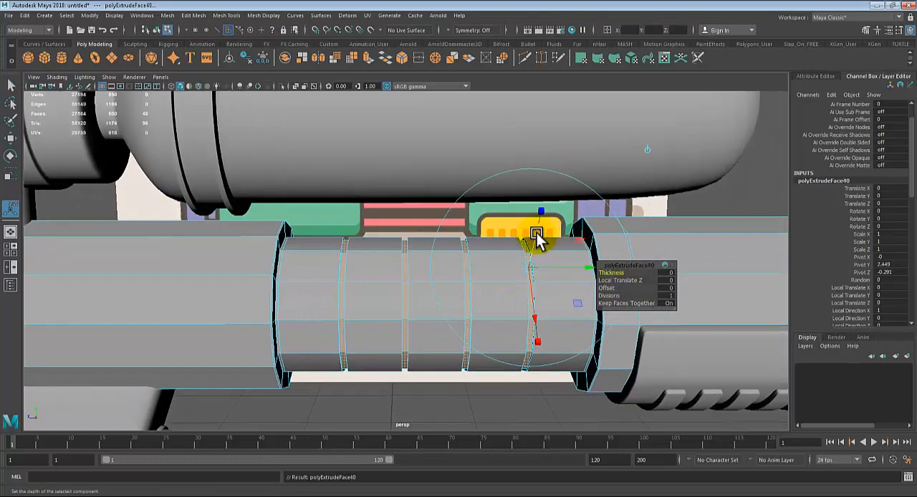
drag(537, 231, 537, 236)
key(3)
Step: Examine the grooves on the barrel's middle section and compare the whole model with the reference image
right_drag(389, 231, 422, 219)
scroll(378, 336, down, 2)
click(383, 363)
scroll(401, 343, down, 5)
alt+drag(458, 348, 501, 356)
scroll(501, 356, down, 3)
alt+middle_drag(452, 337, 451, 313)
scroll(303, 325, up, 2)
scroll(309, 324, up, 2)
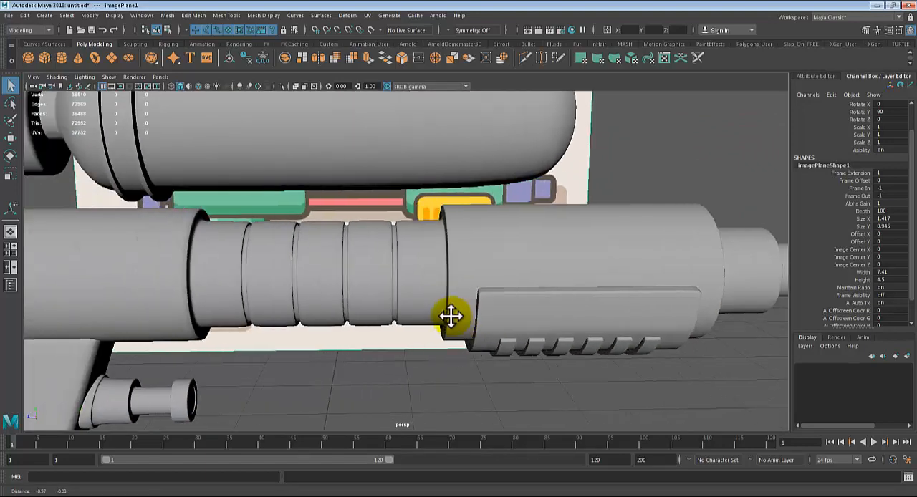
alt+drag(450, 313, 232, 374)
scroll(420, 319, down, 2)
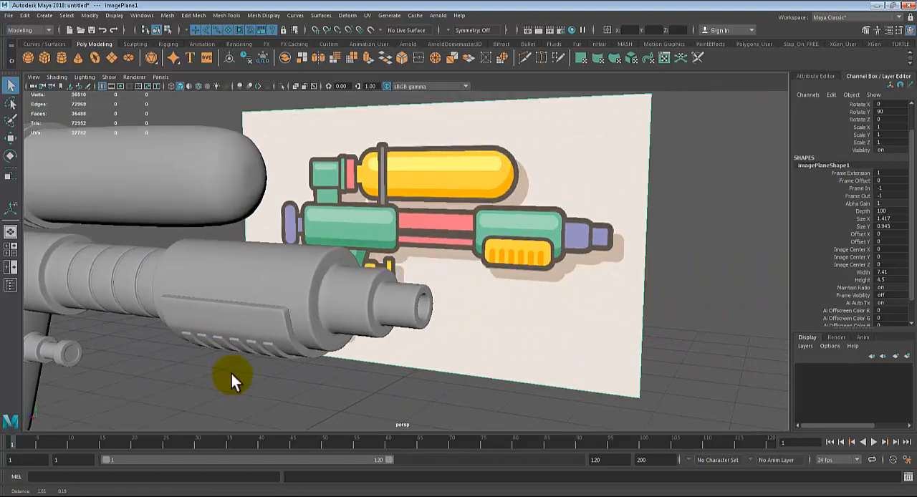
alt+drag(359, 213, 479, 162)
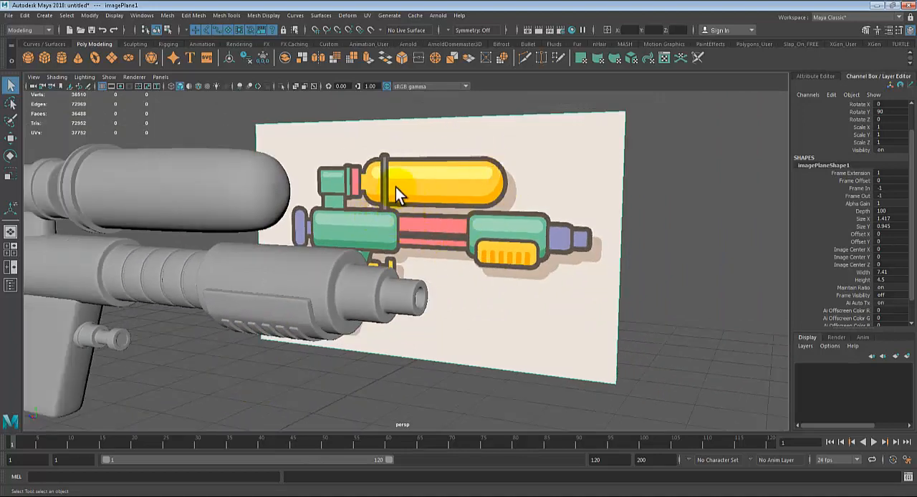
alt+drag(396, 191, 389, 210)
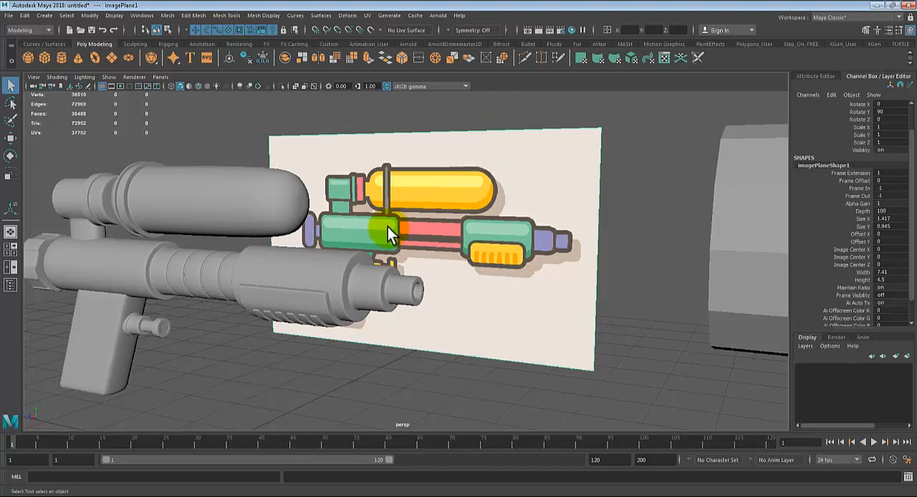
alt+drag(225, 298, 230, 253)
scroll(228, 246, up, 2)
alt+middle_drag(228, 246, 280, 329)
scroll(280, 328, up, 4)
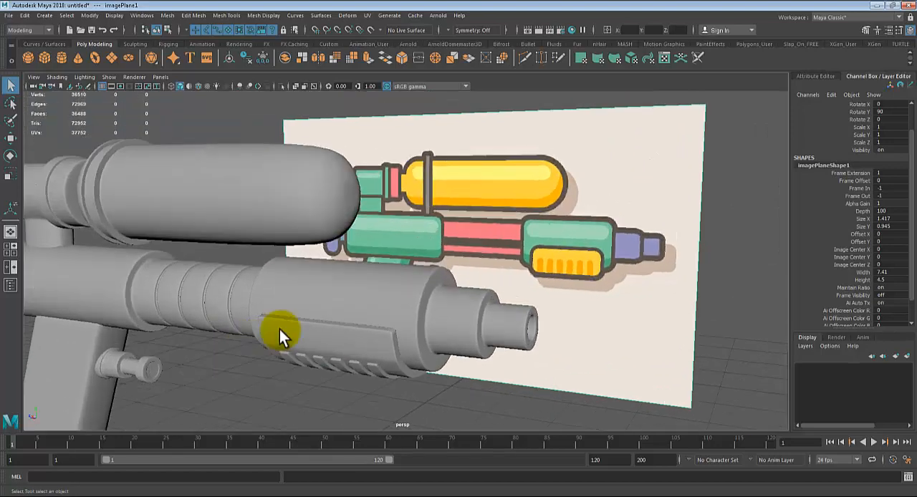
Step: Show the gun body unsmoothed and reset the Insert Edge Loop tool to its default settings
alt+middle_drag(469, 322, 415, 291)
alt+right_drag(420, 291, 514, 318)
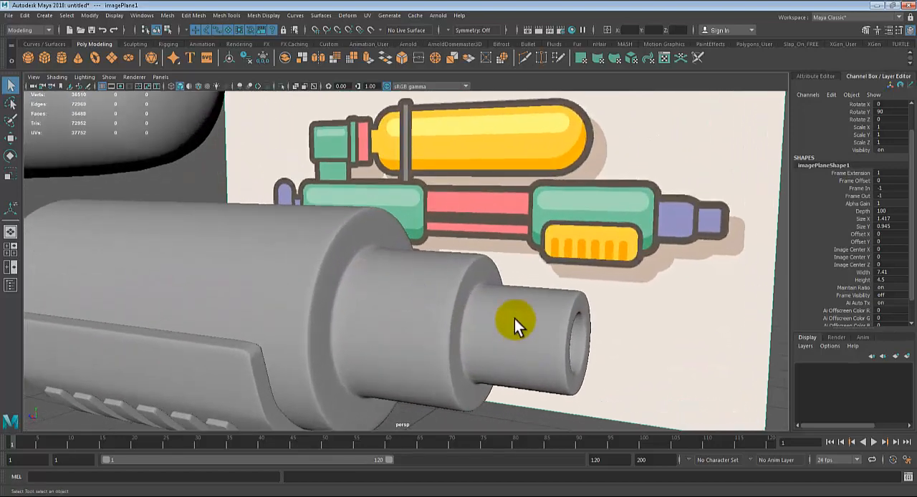
click(513, 315)
key(1)
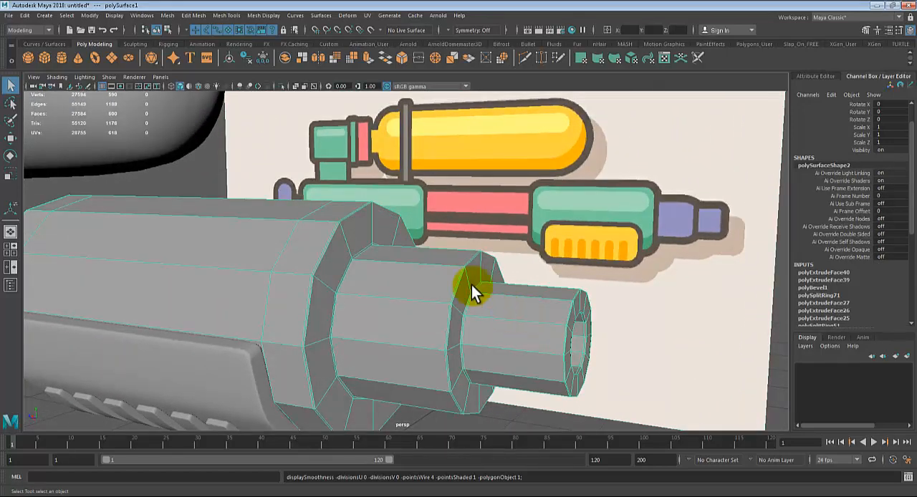
click(225, 15)
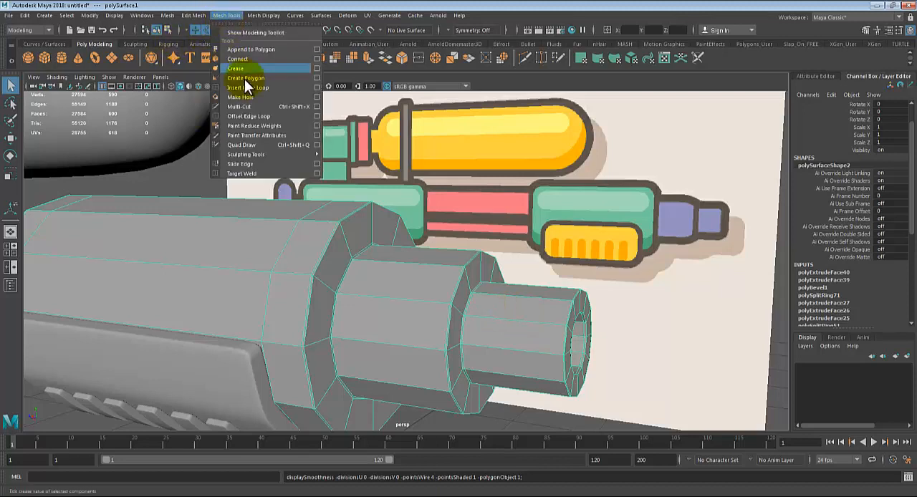
click(260, 88)
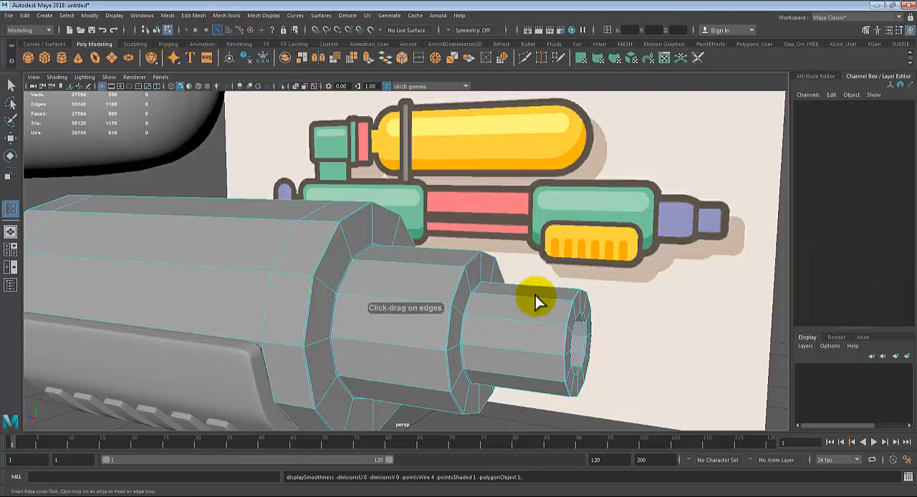
click(535, 296)
key(ctrl+z)
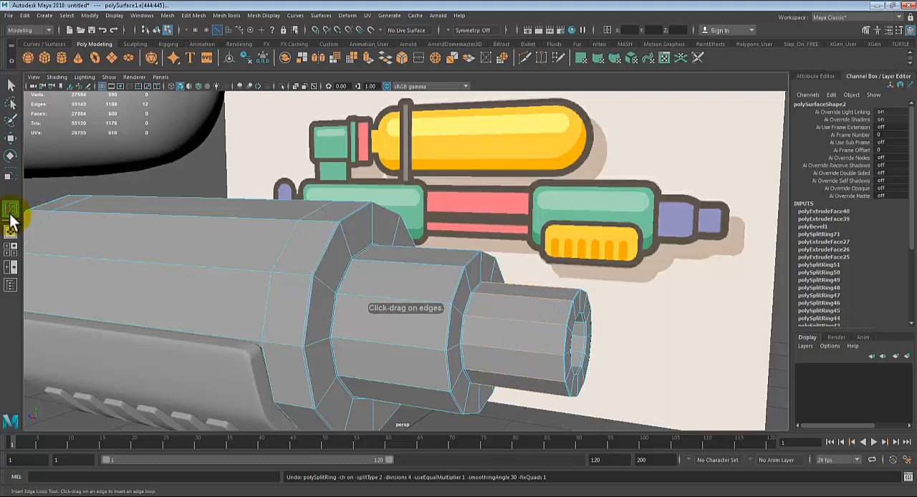
double_click(10, 209)
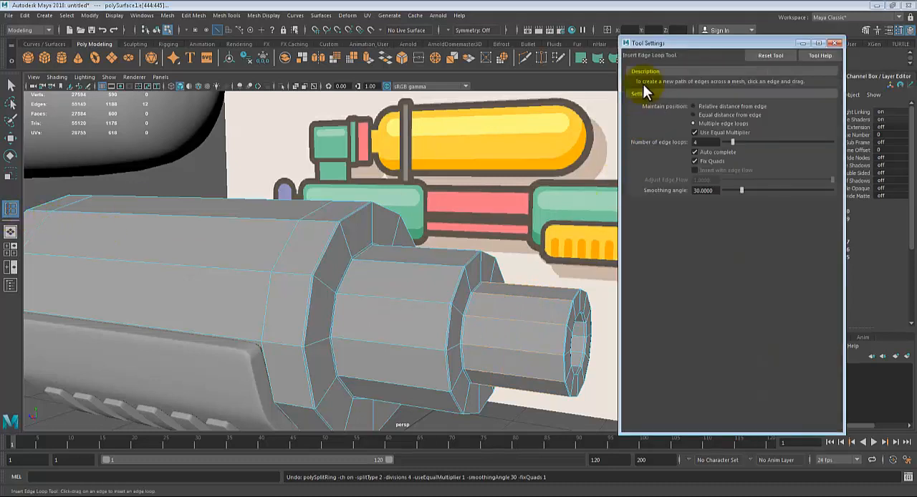
click(780, 56)
click(835, 43)
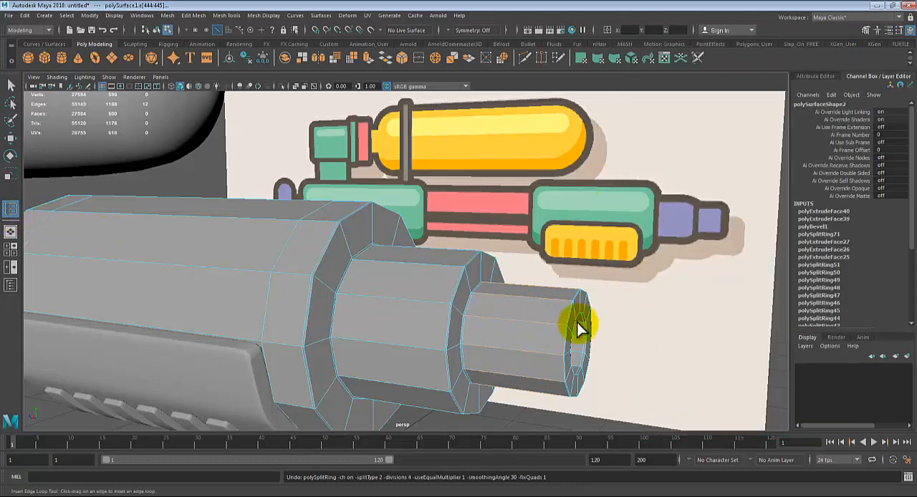
Step: Insert two closely spaced edge loops around the narrow nozzle tip and leave the edge loop tool
click(548, 296)
click(532, 295)
alt+drag(536, 323, 557, 326)
key(q)
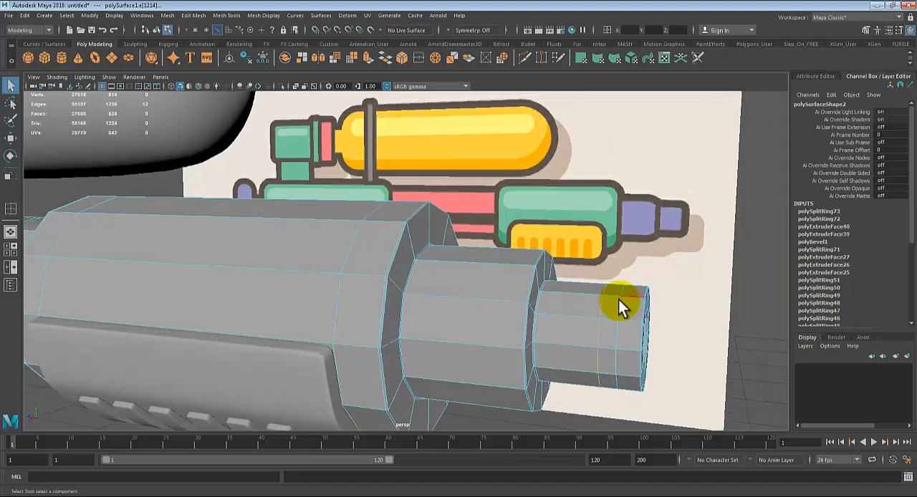
Step: Extrude the face ring between the two nozzle-tip loops outward twice, first by about 0.005, and show the gun body smoothed
right_drag(604, 315, 610, 255)
click(607, 309)
shift+click(607, 322)
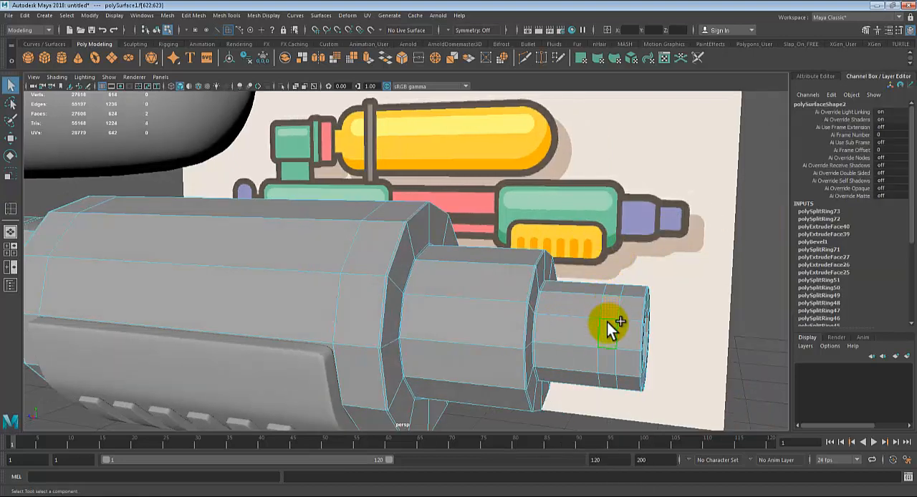
key(ctrl+e)
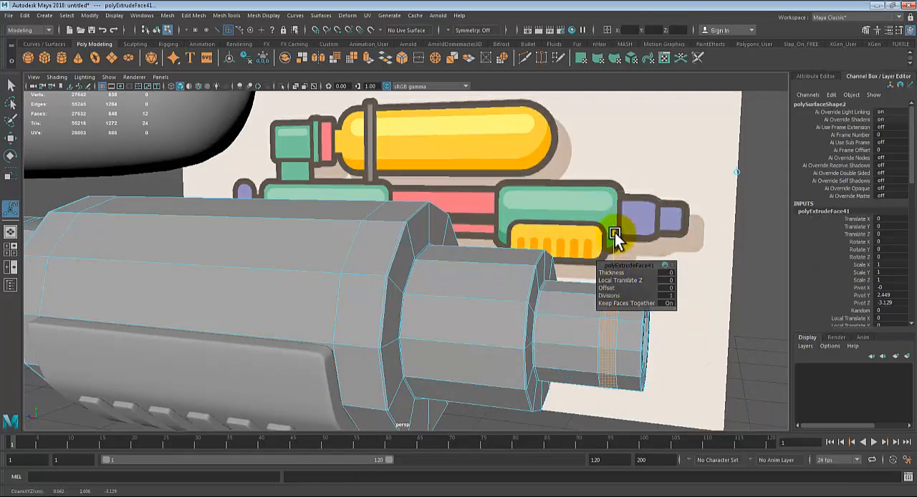
drag(615, 233, 613, 233)
alt+drag(523, 328, 388, 336)
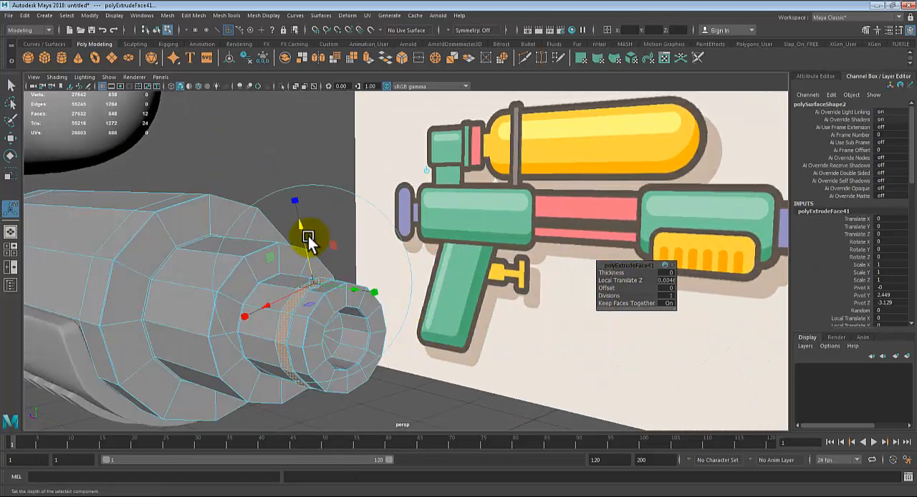
drag(307, 236, 299, 225)
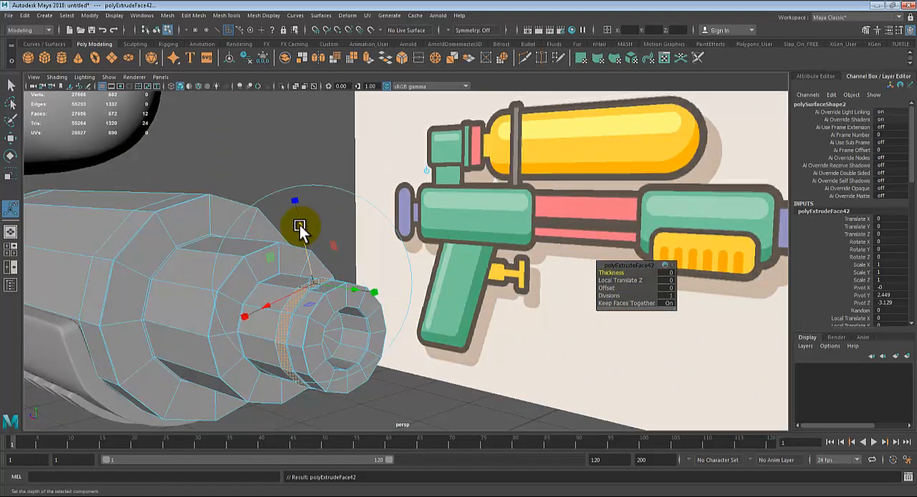
key(ctrl+e)
key(3)
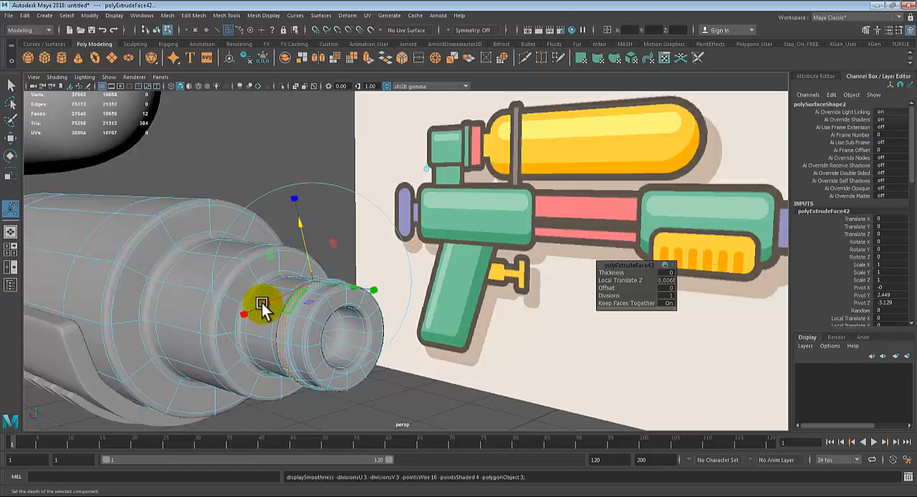
Step: Return to object selection, deselect the gun body and examine the whole water gun beside the reference image
key(q)
right_drag(261, 296, 302, 219)
click(303, 219)
alt+drag(300, 229, 231, 360)
alt+right_drag(231, 358, 145, 348)
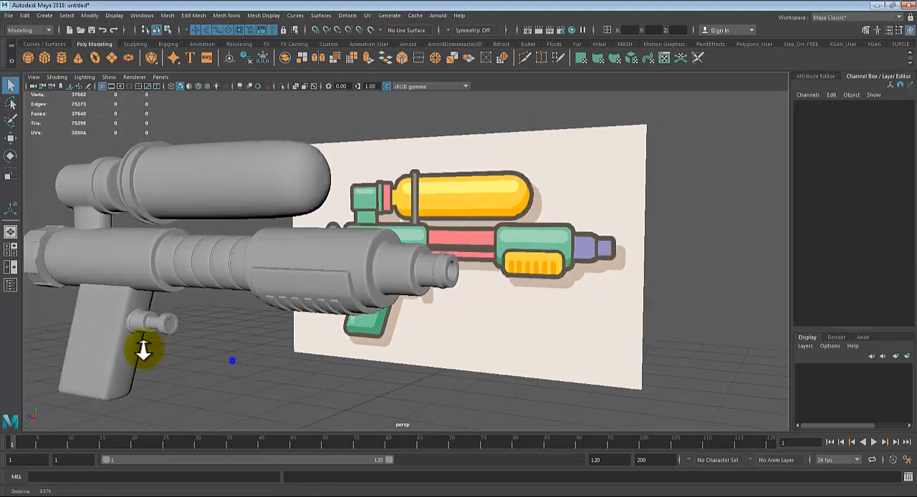
alt+drag(146, 348, 354, 342)
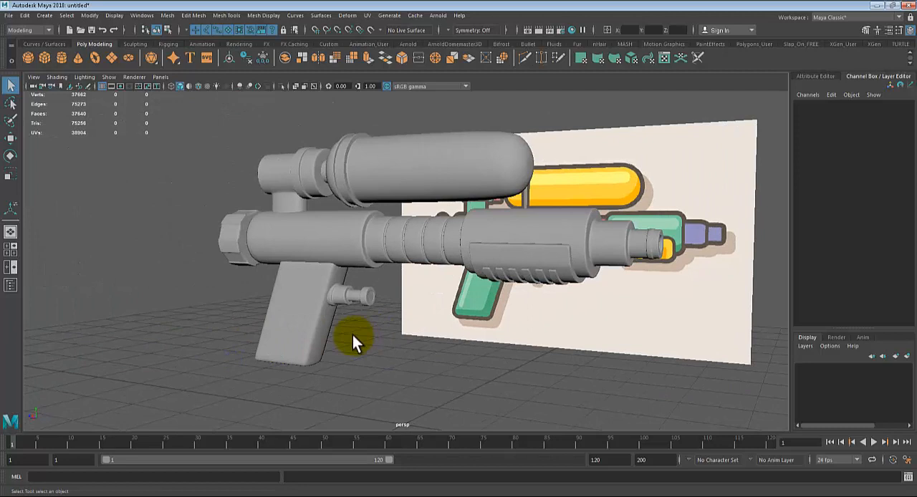